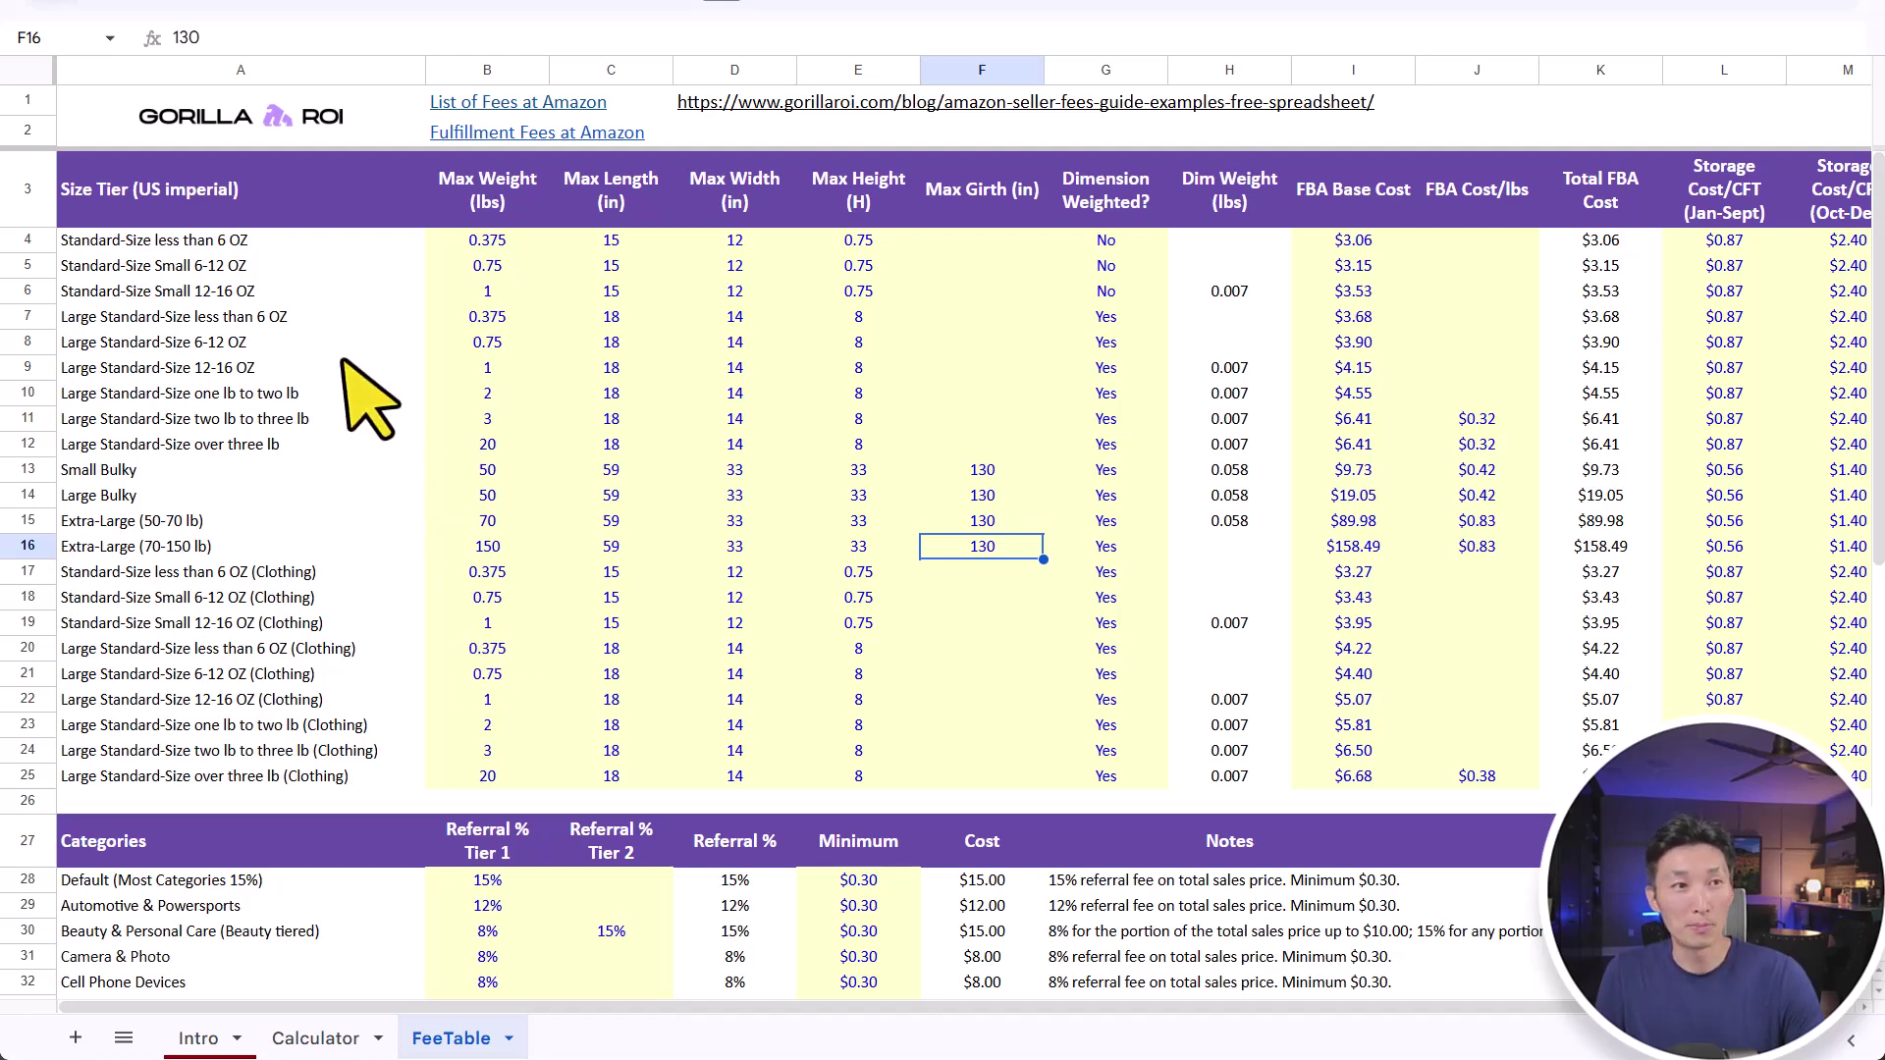
Examine the Max Weight limits for the size tiers in the FeeTable sheet.
click(502, 246)
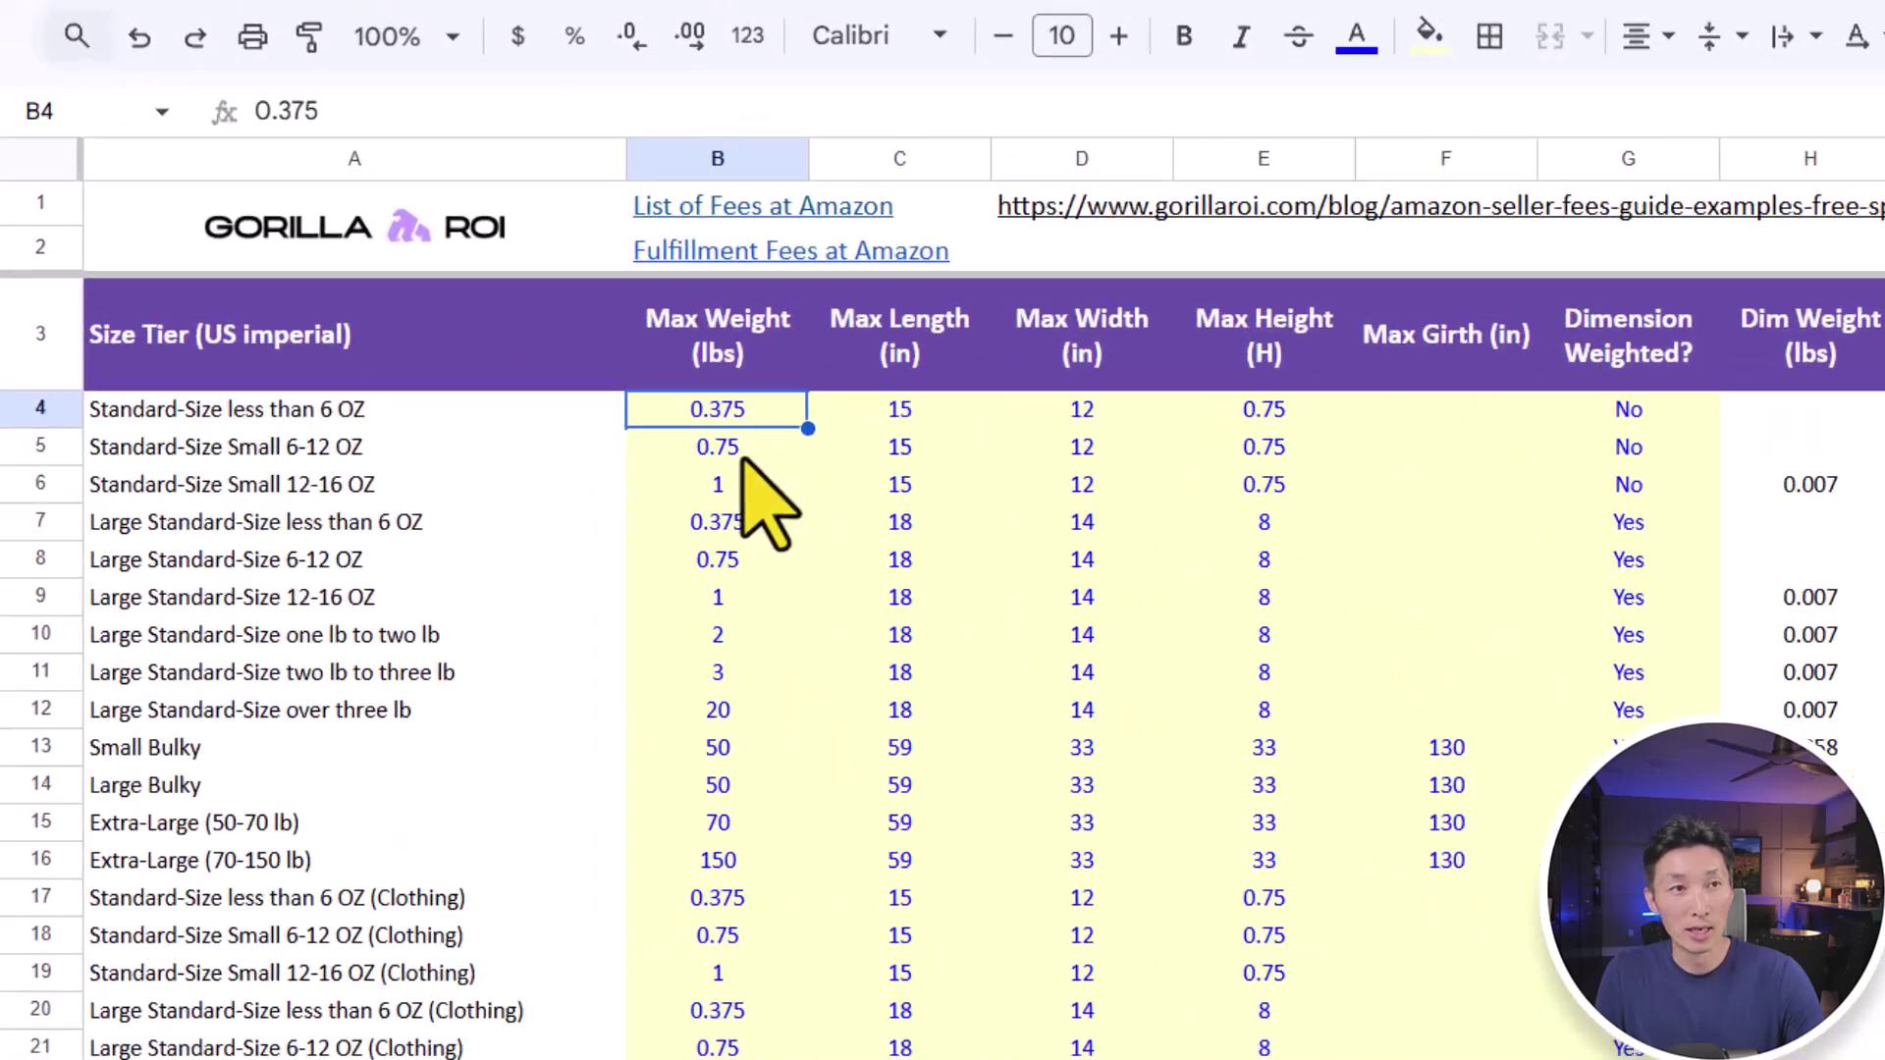
click(499, 271)
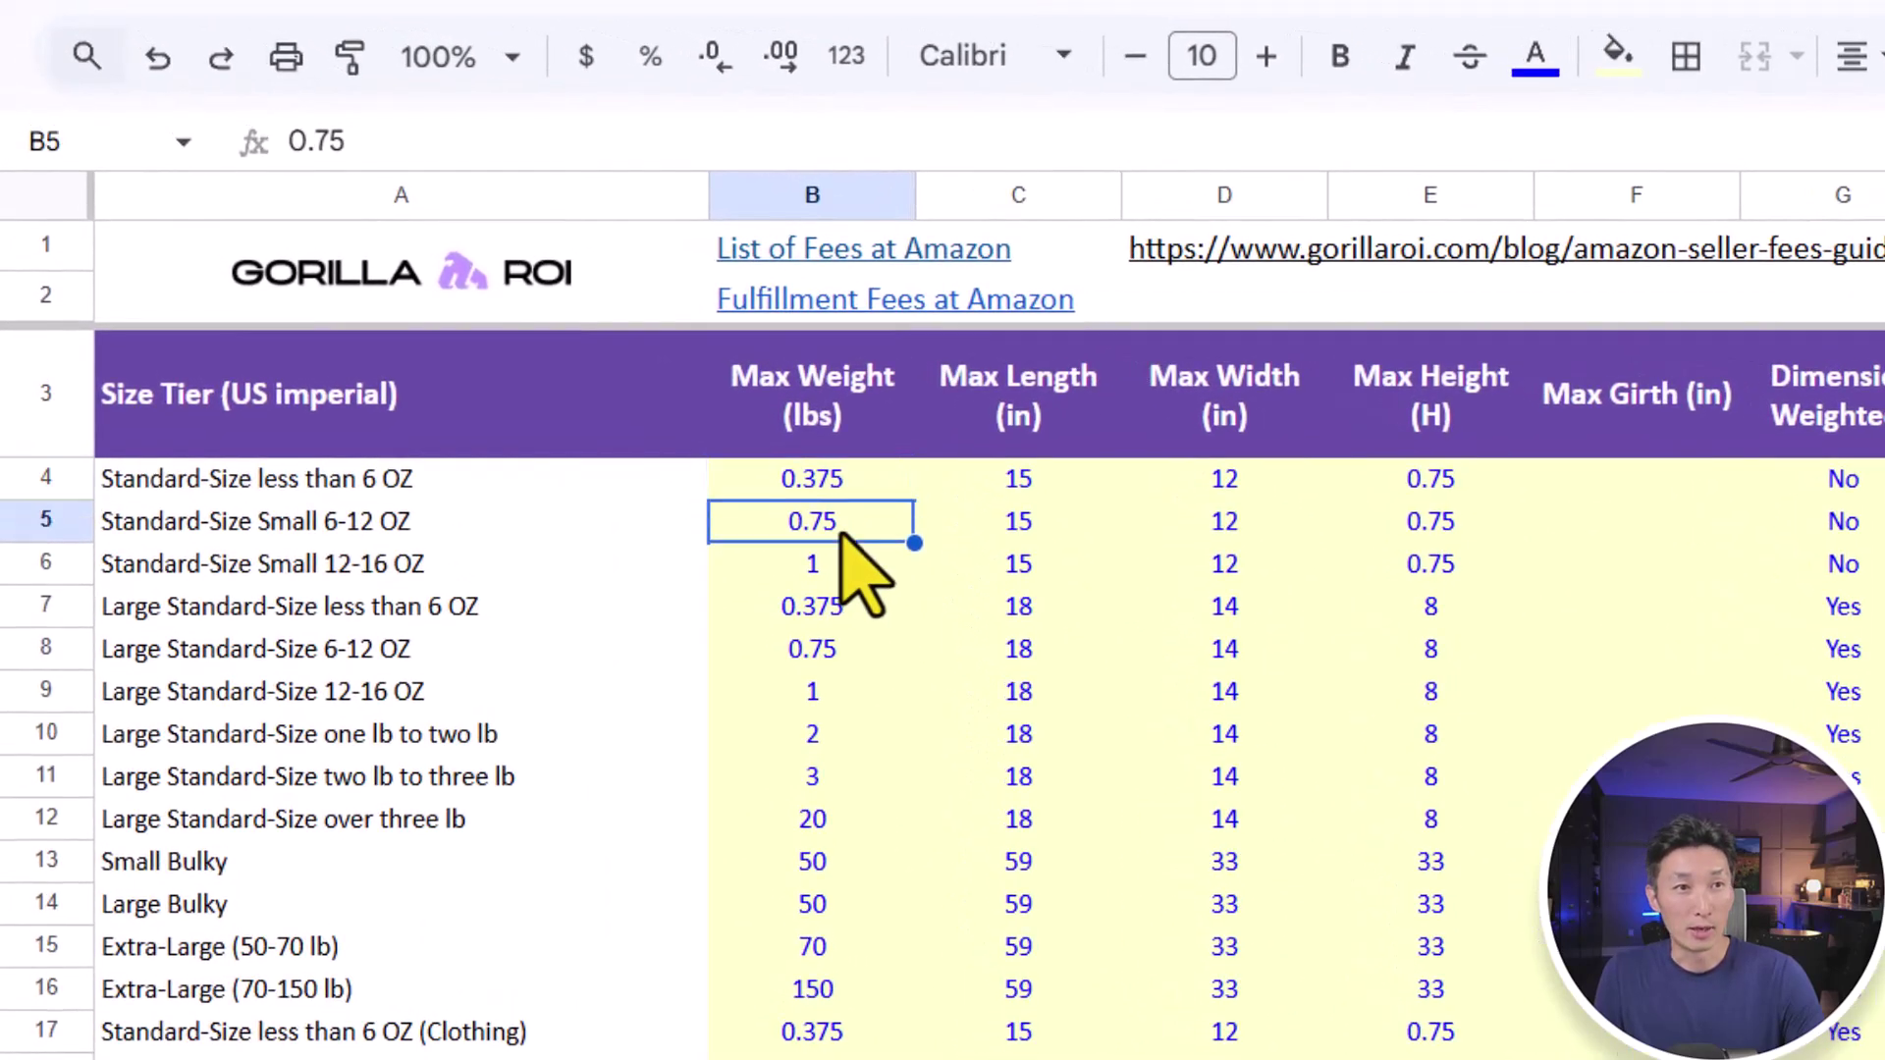
click(1758, 734)
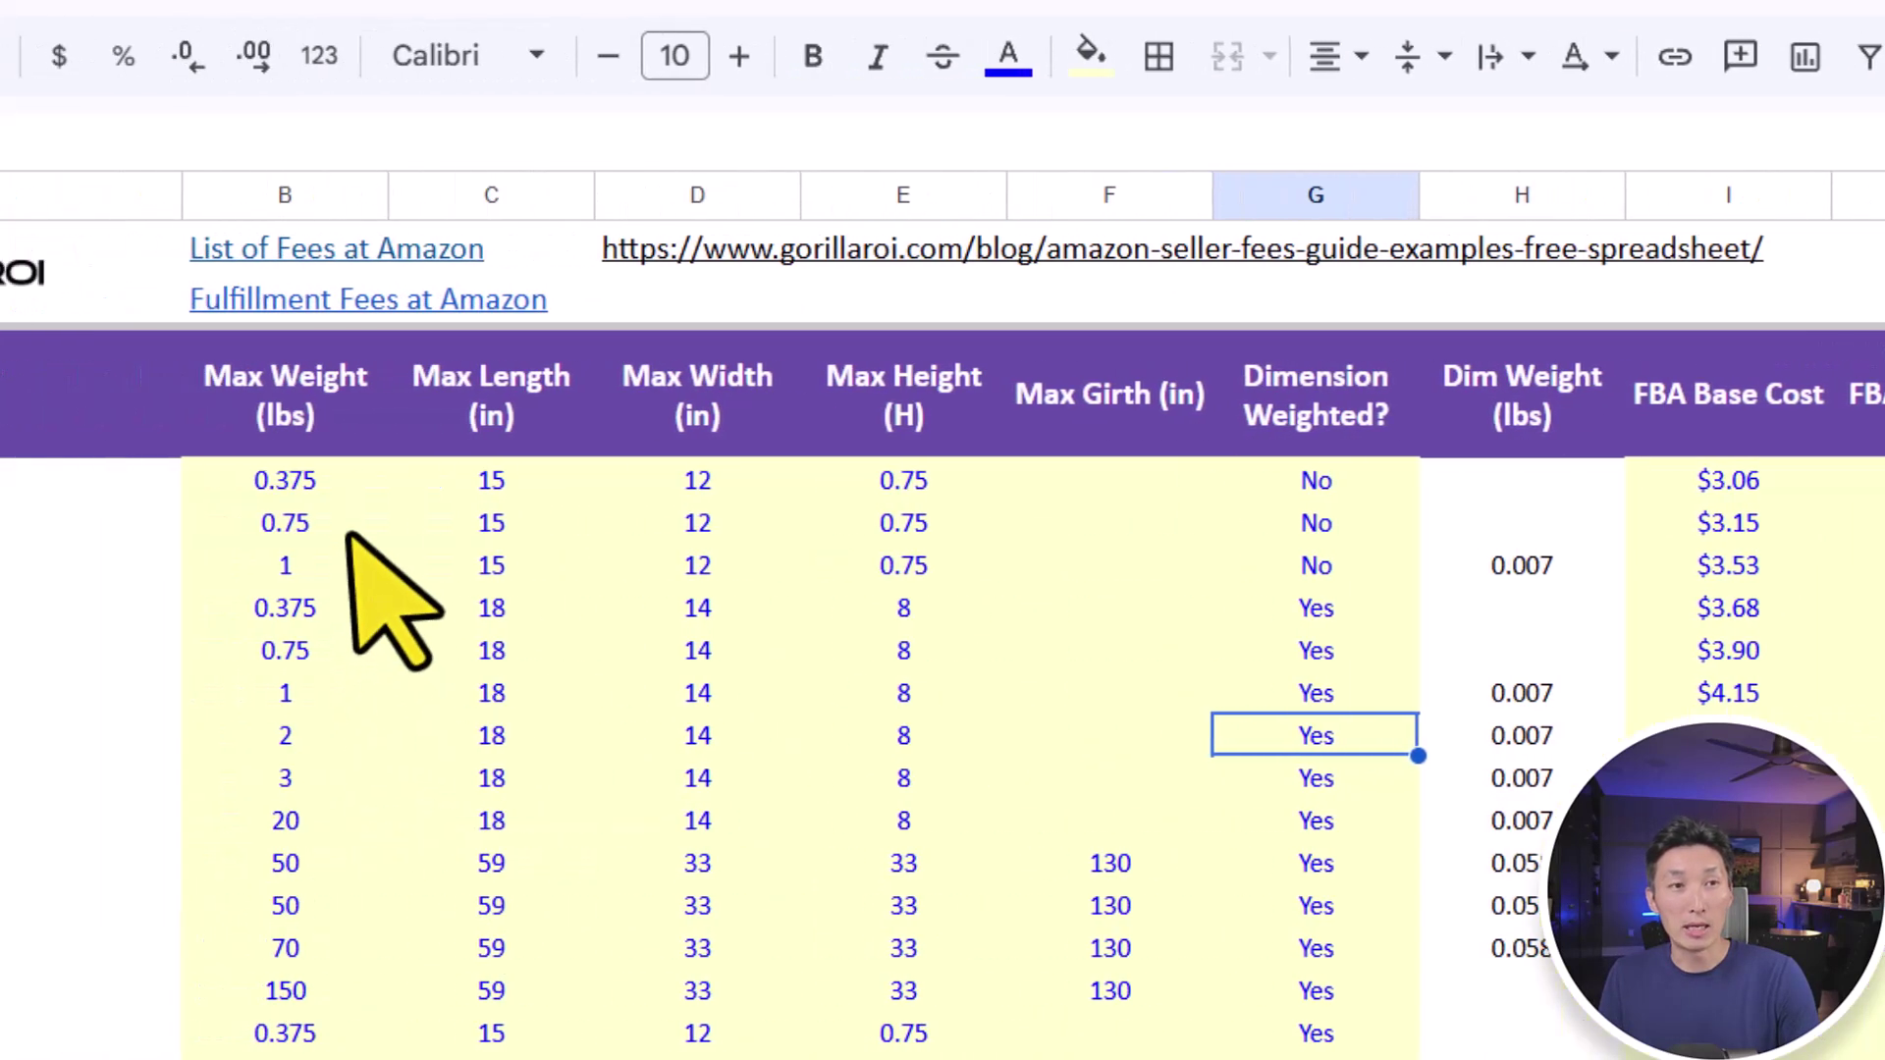
drag(285, 480, 284, 1055)
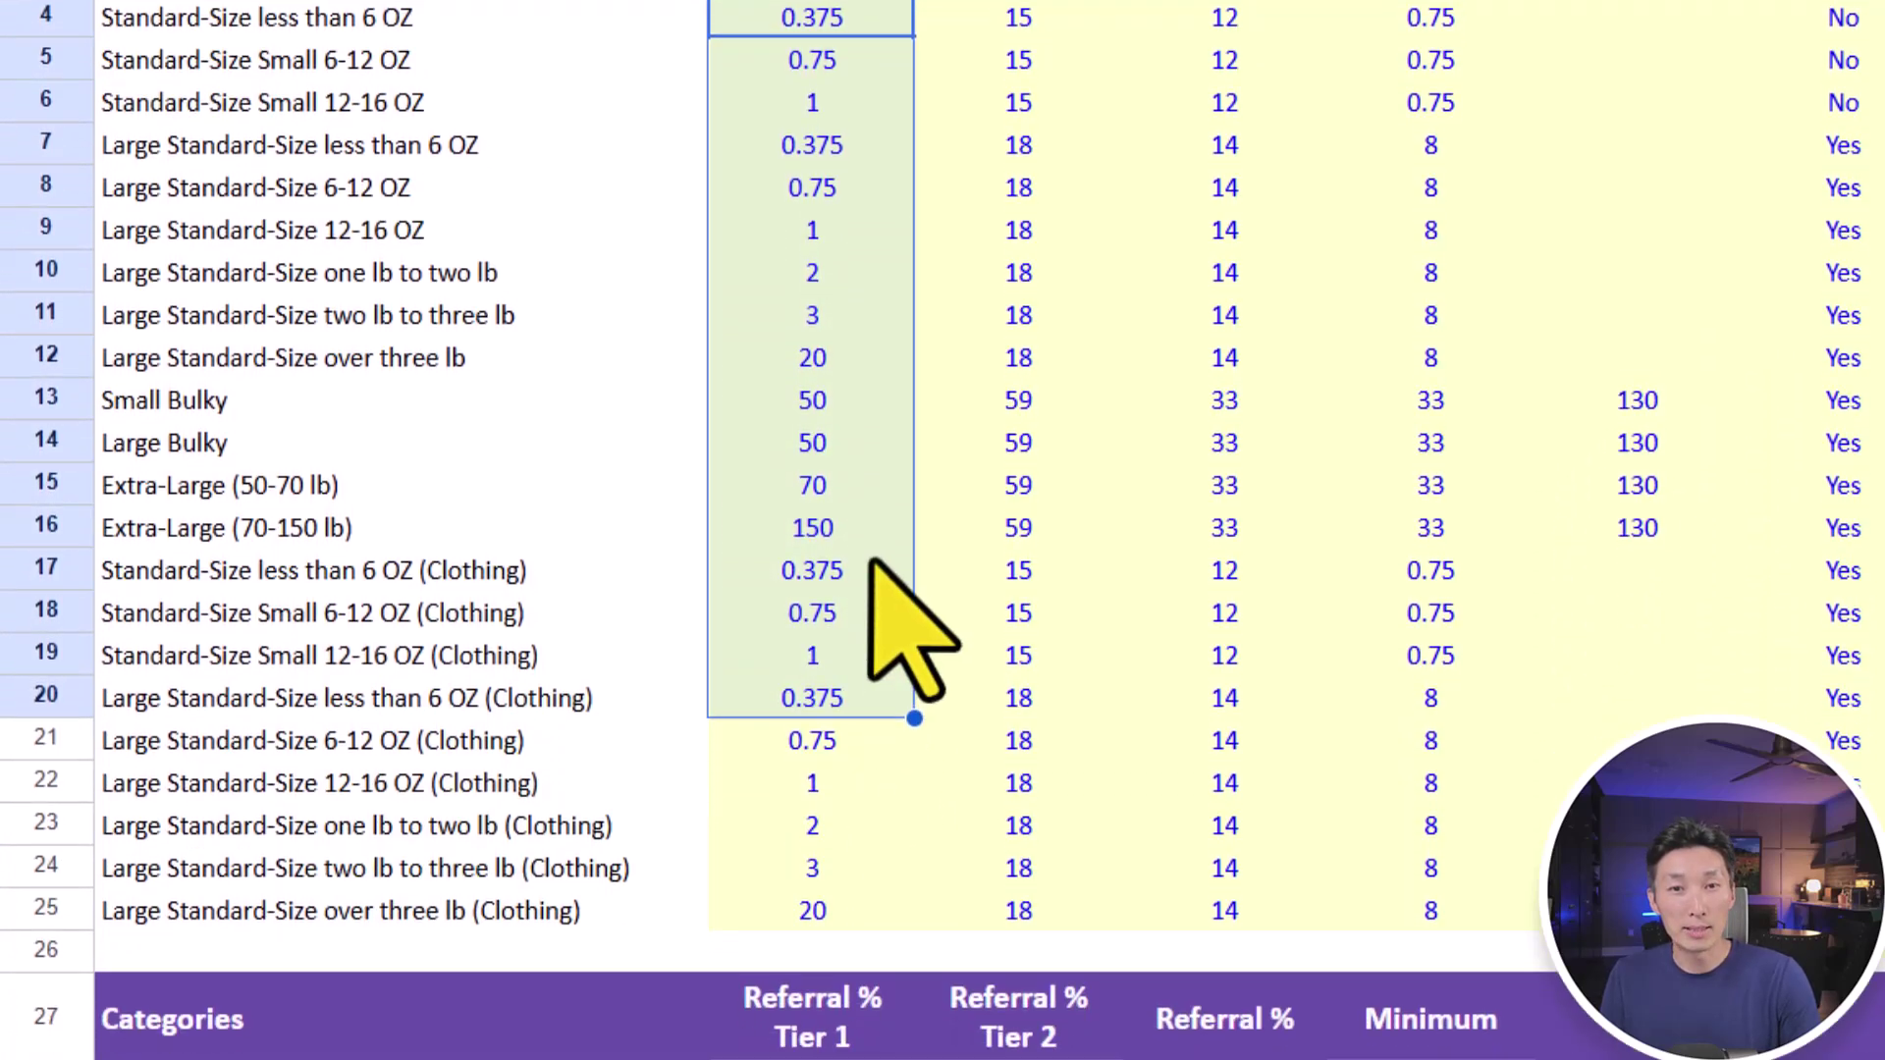
click(871, 1030)
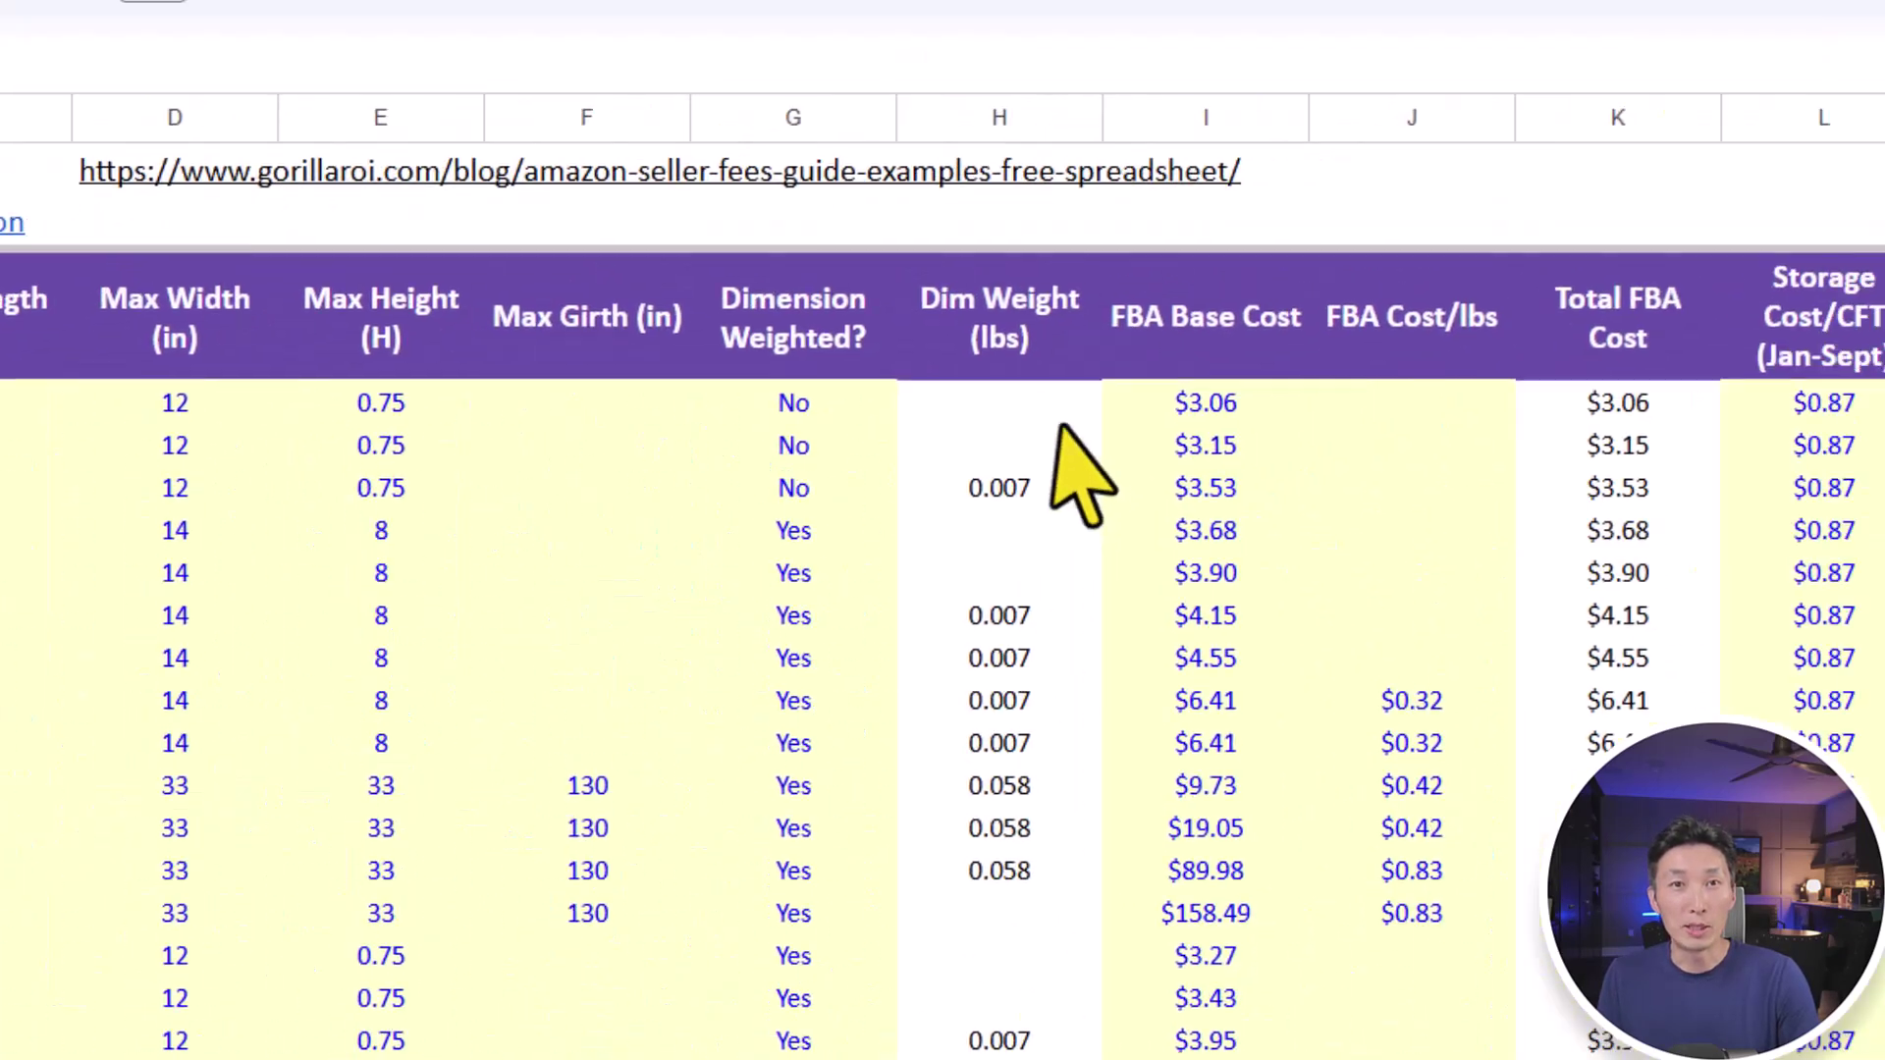
Examine the Dim Weight column and inspect the formula for the Large Standard-Size 12-16 OZ tier.
drag(1051, 417, 795, 1056)
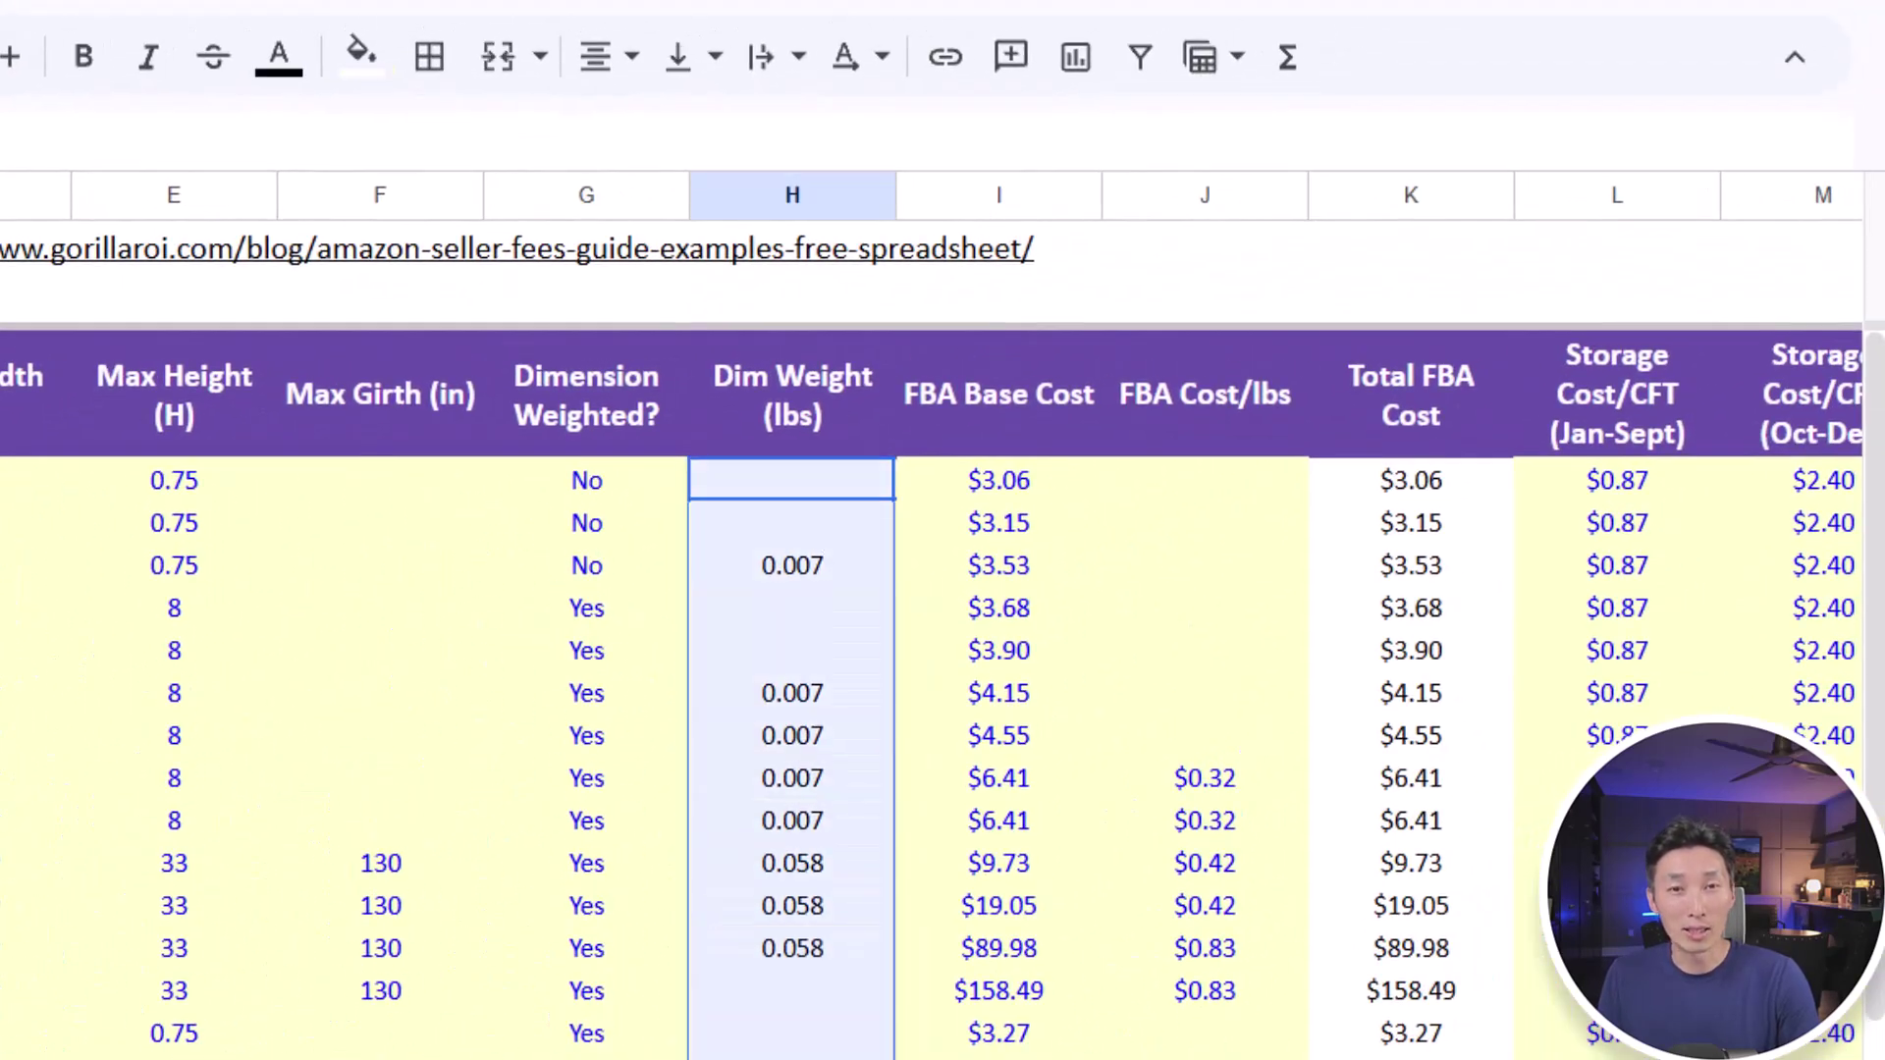
click(811, 907)
double_click(791, 693)
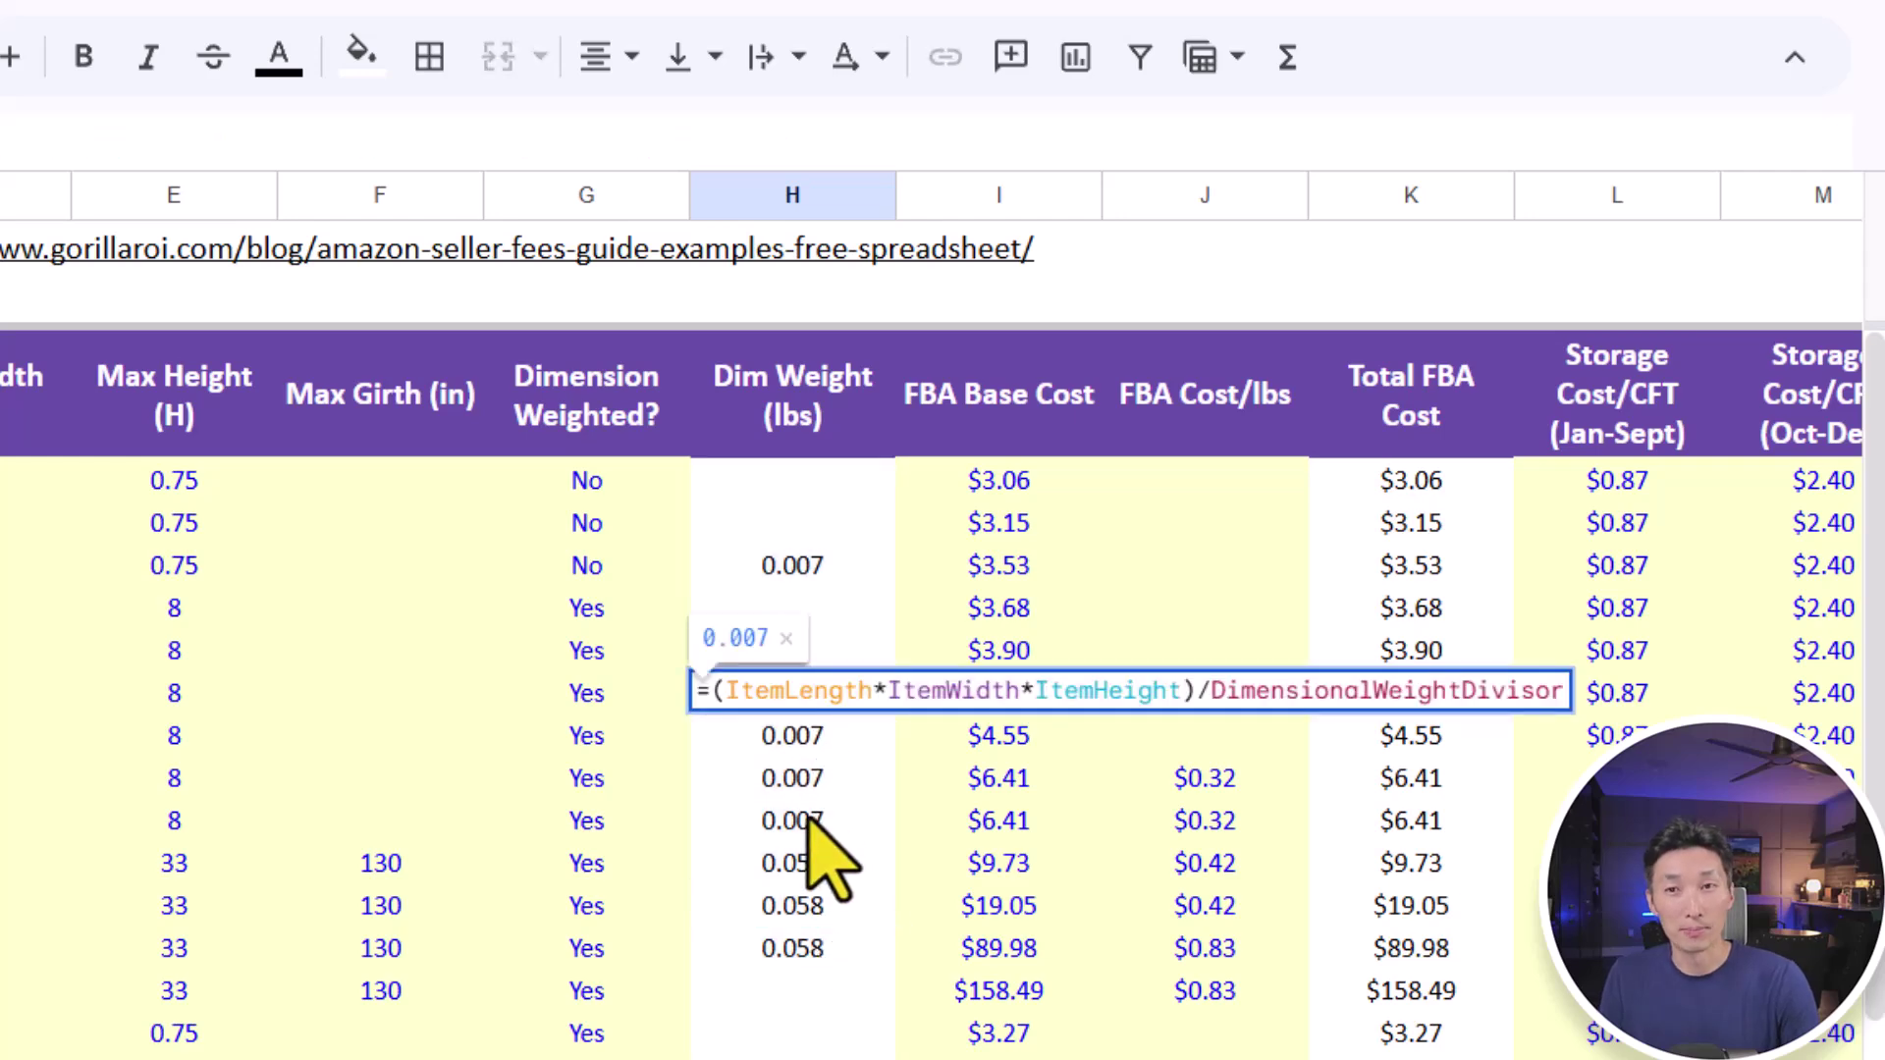
key(Escape)
Check which size tiers are flagged in the Dimension Weighted? column, comparing the standard and large tiers.
drag(646, 497, 599, 1058)
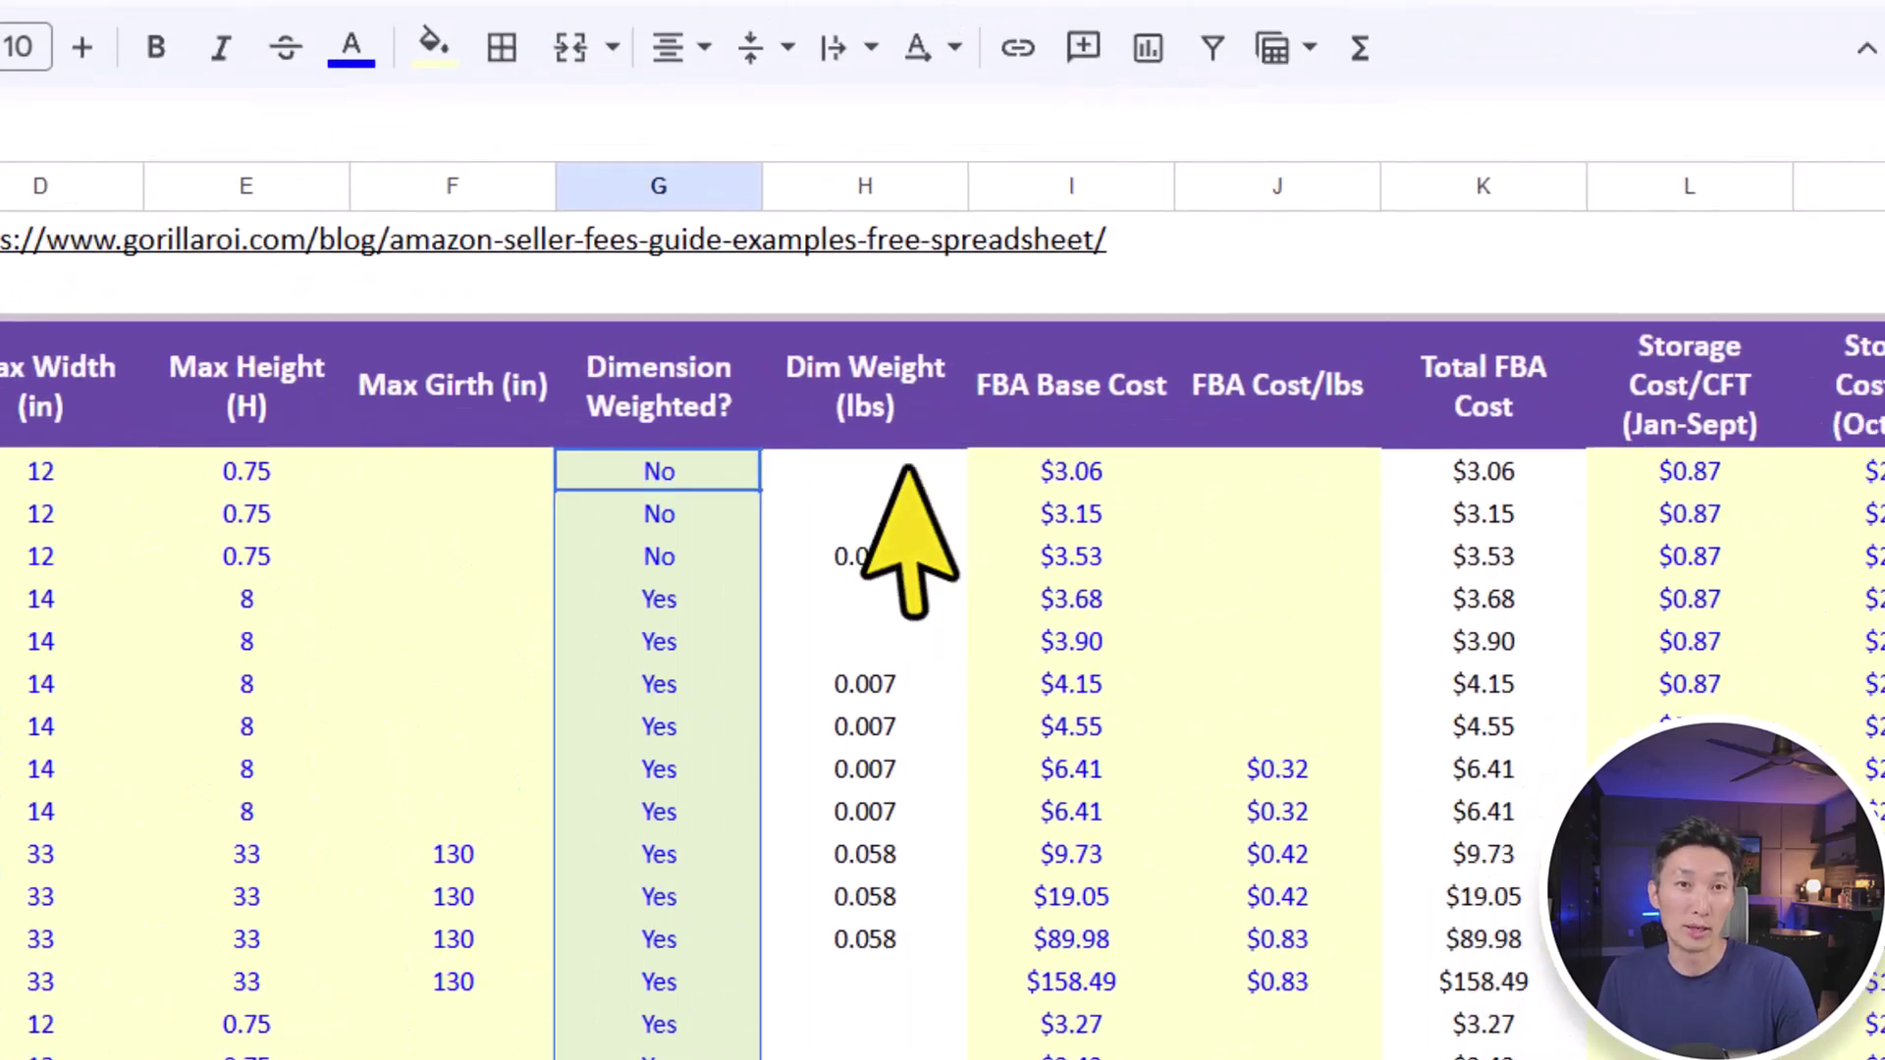
click(727, 601)
click(614, 697)
click(626, 820)
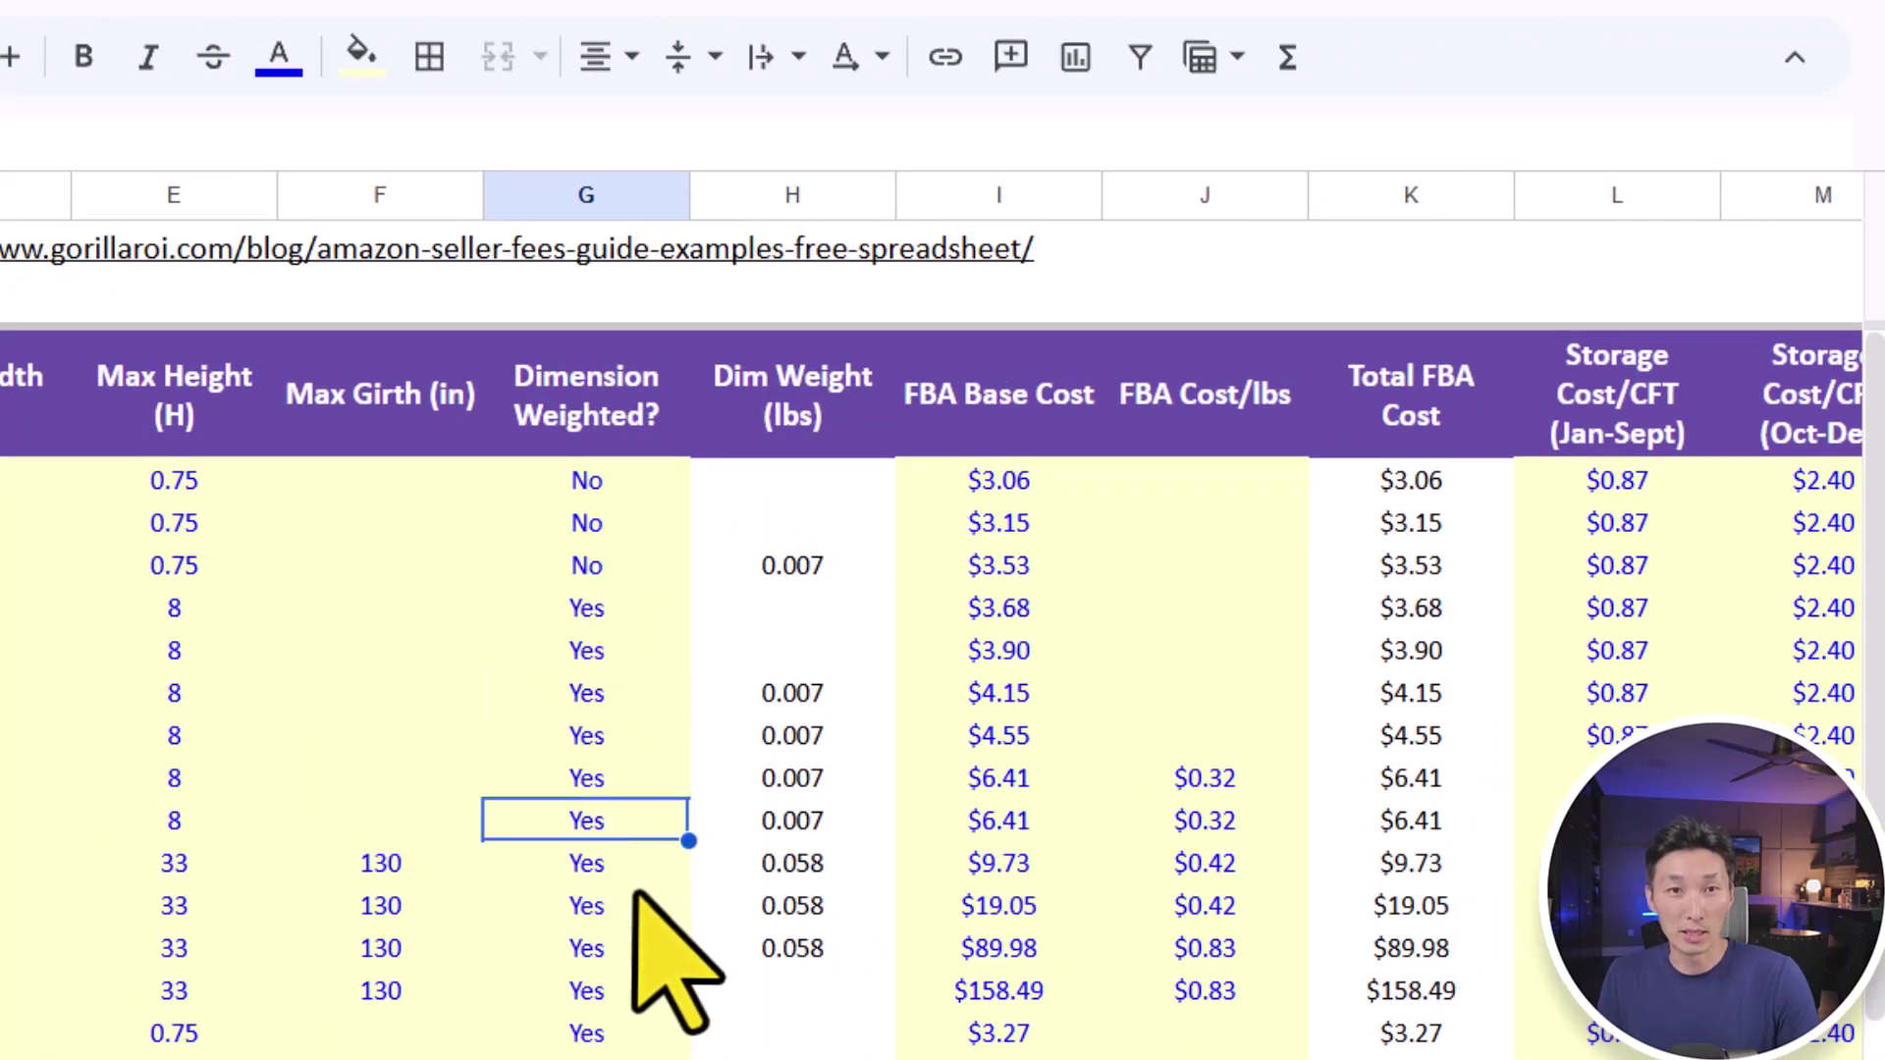
drag(2, 480, 599, 521)
click(792, 522)
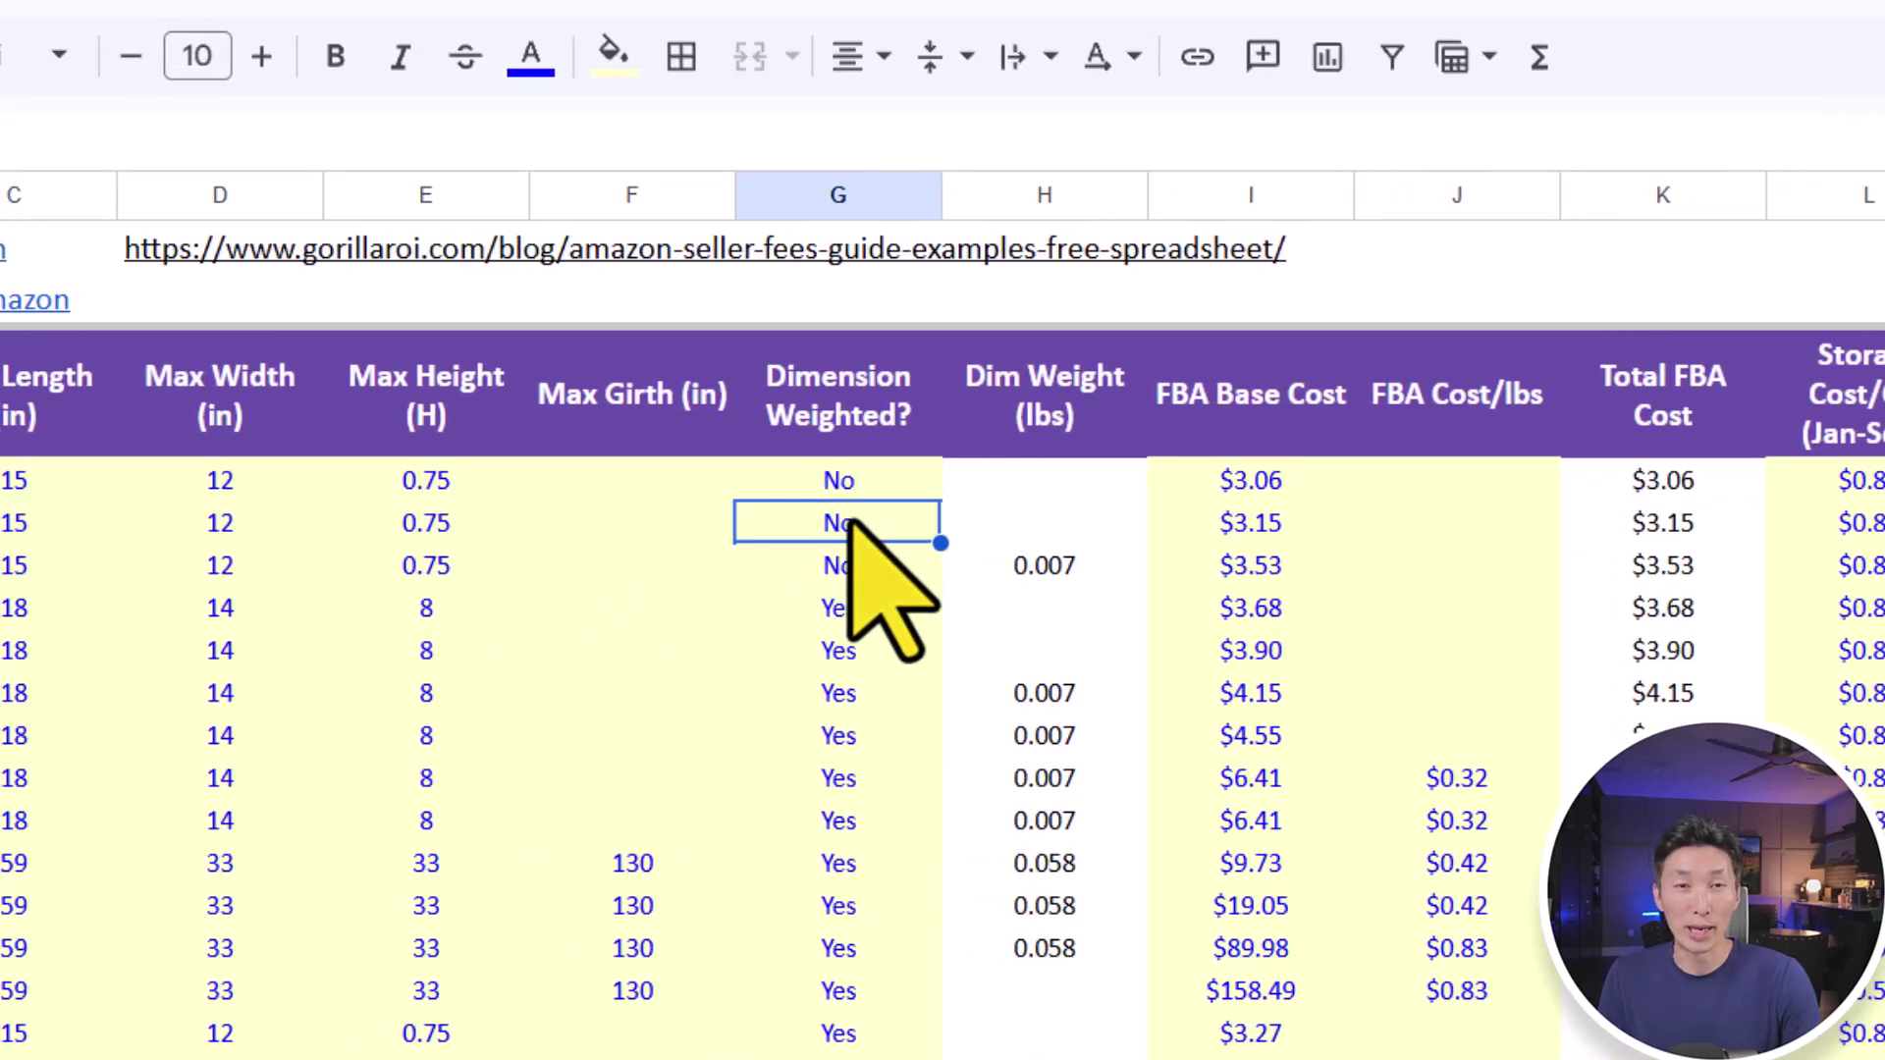
Review the size tiers from Standard-Size less than 6 OZ to Large Standard-Size over three lb, along with their FBA cost columns.
click(291, 489)
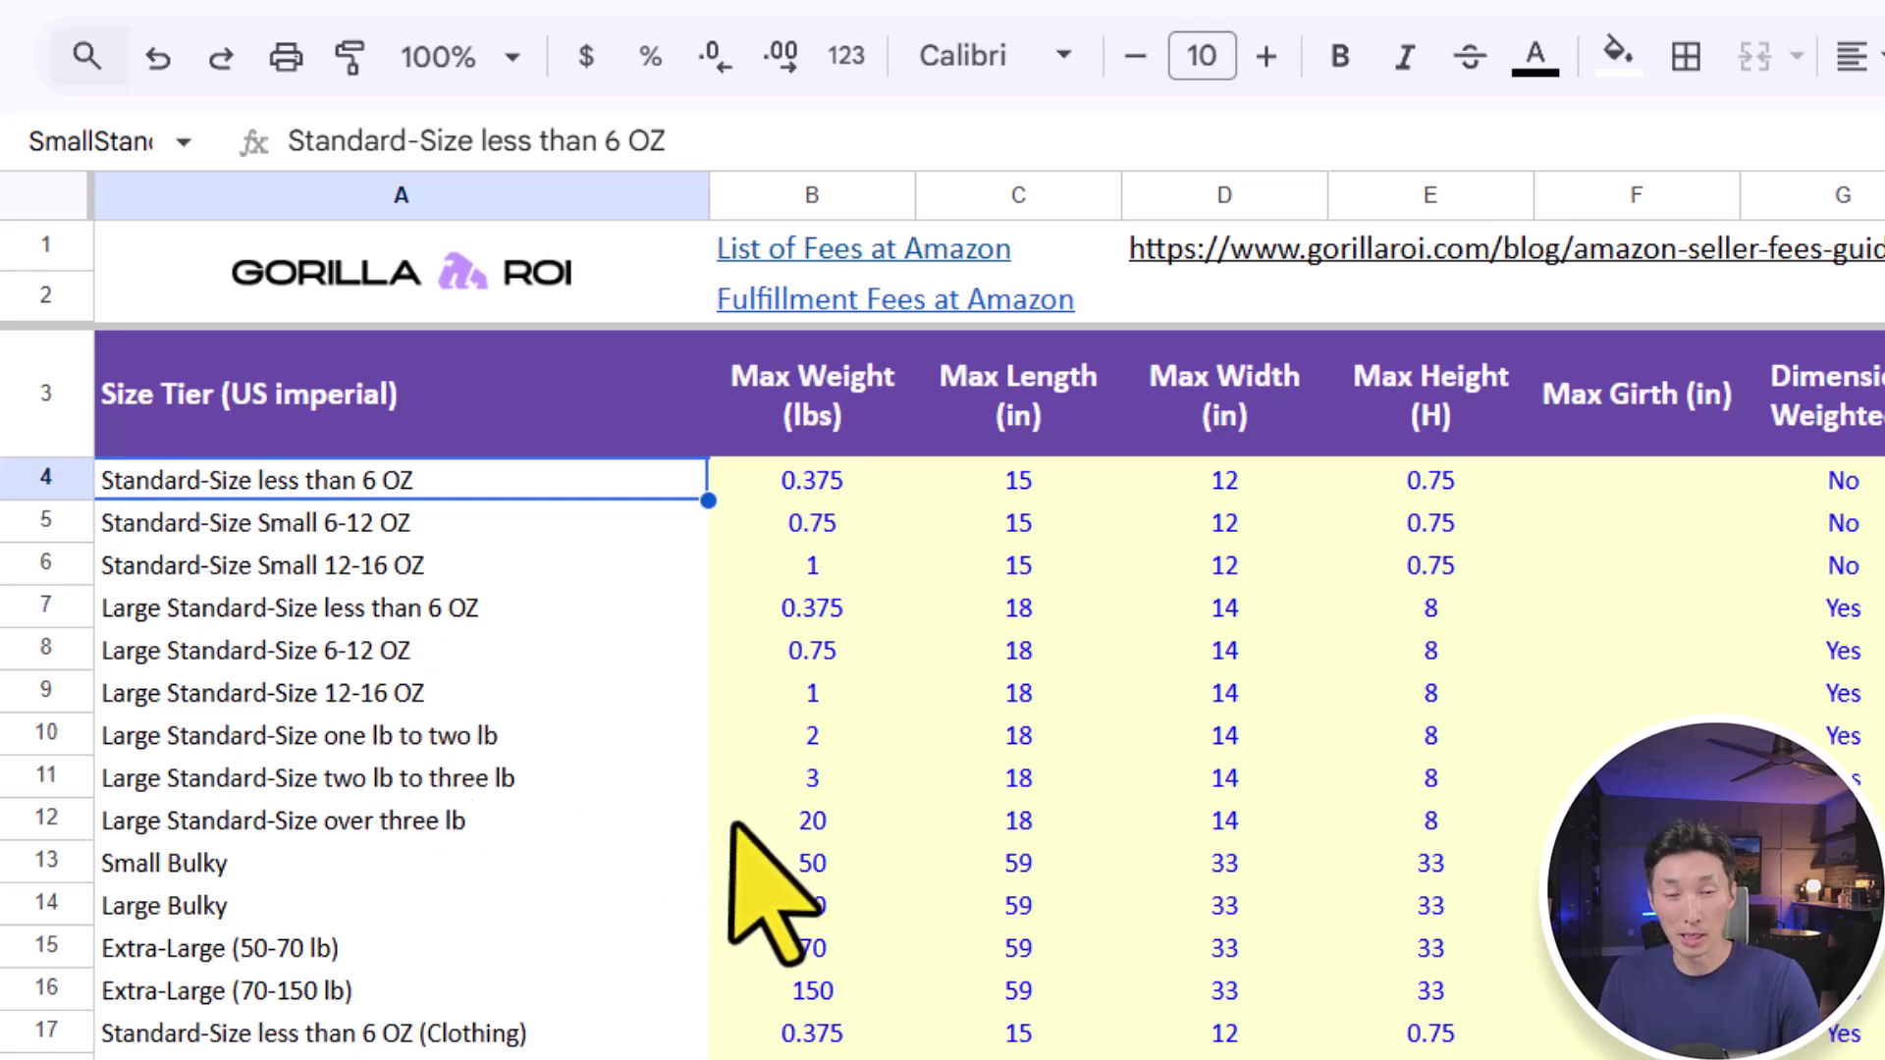
click(607, 836)
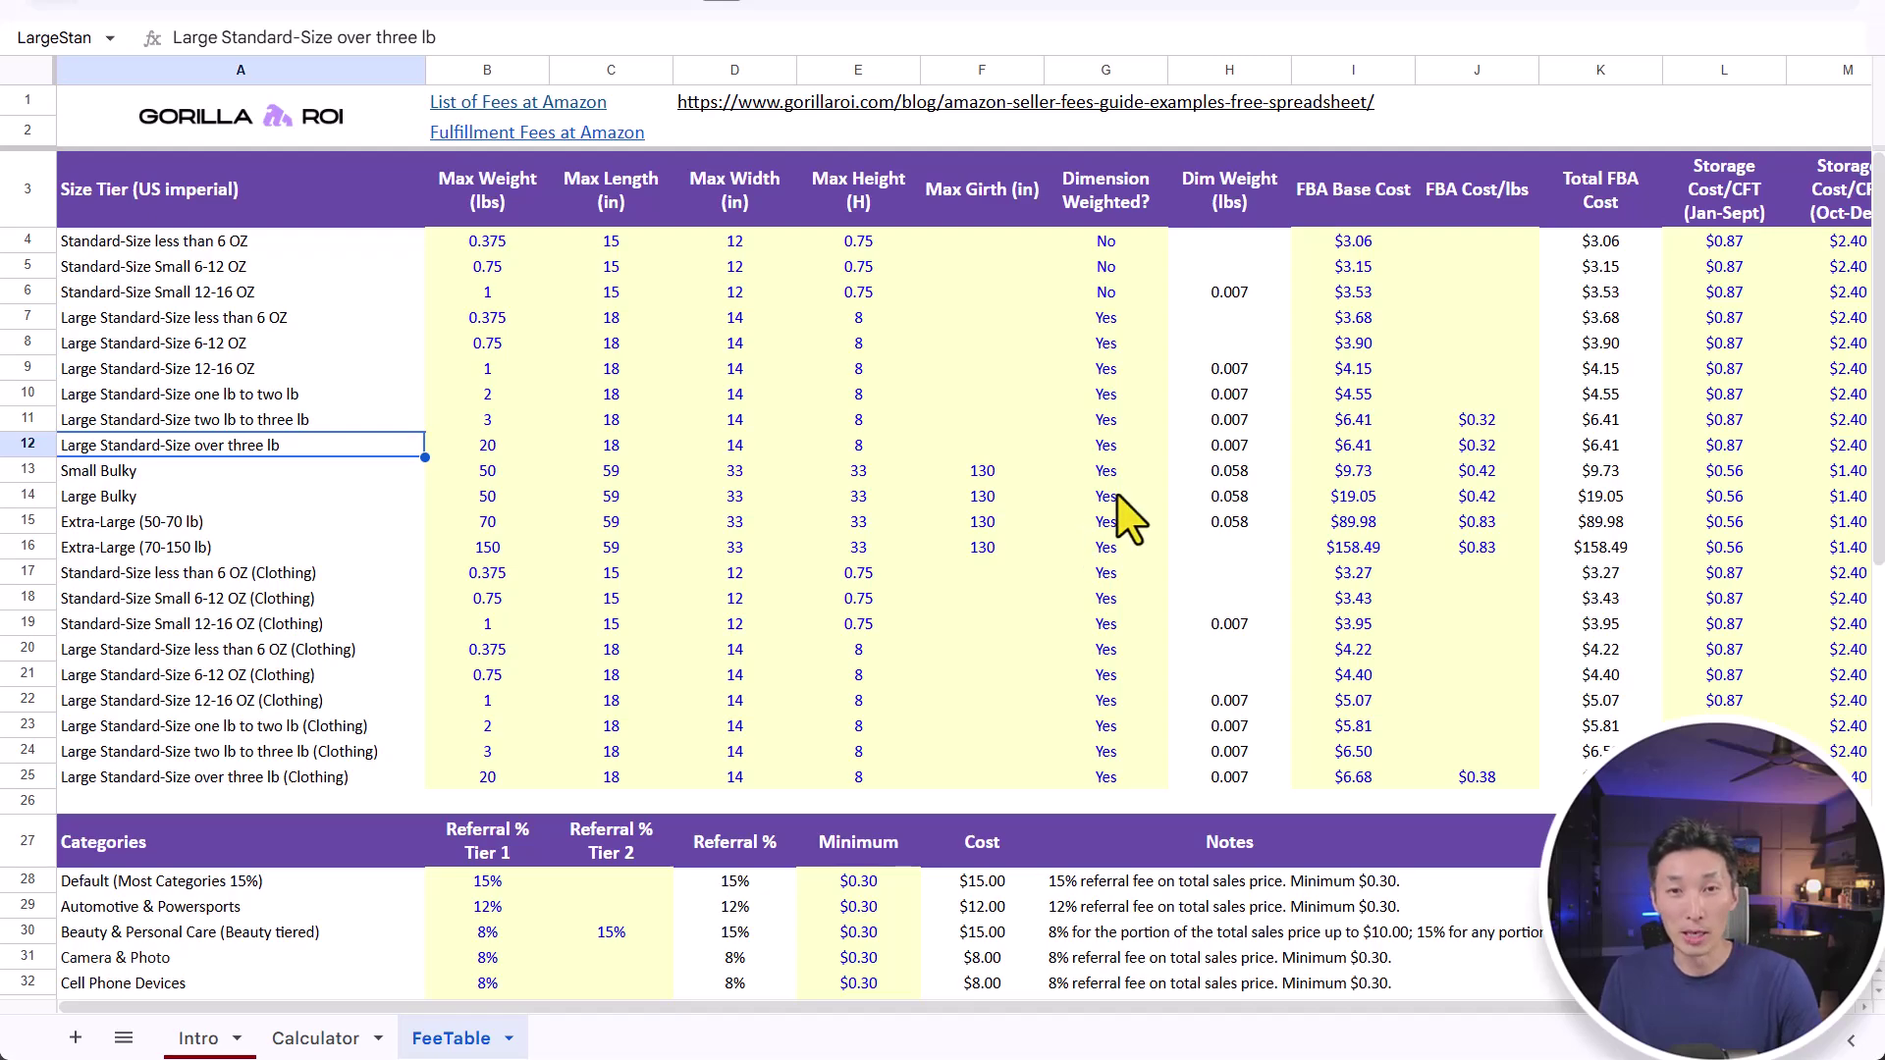
scroll(1115, 484, right, 3)
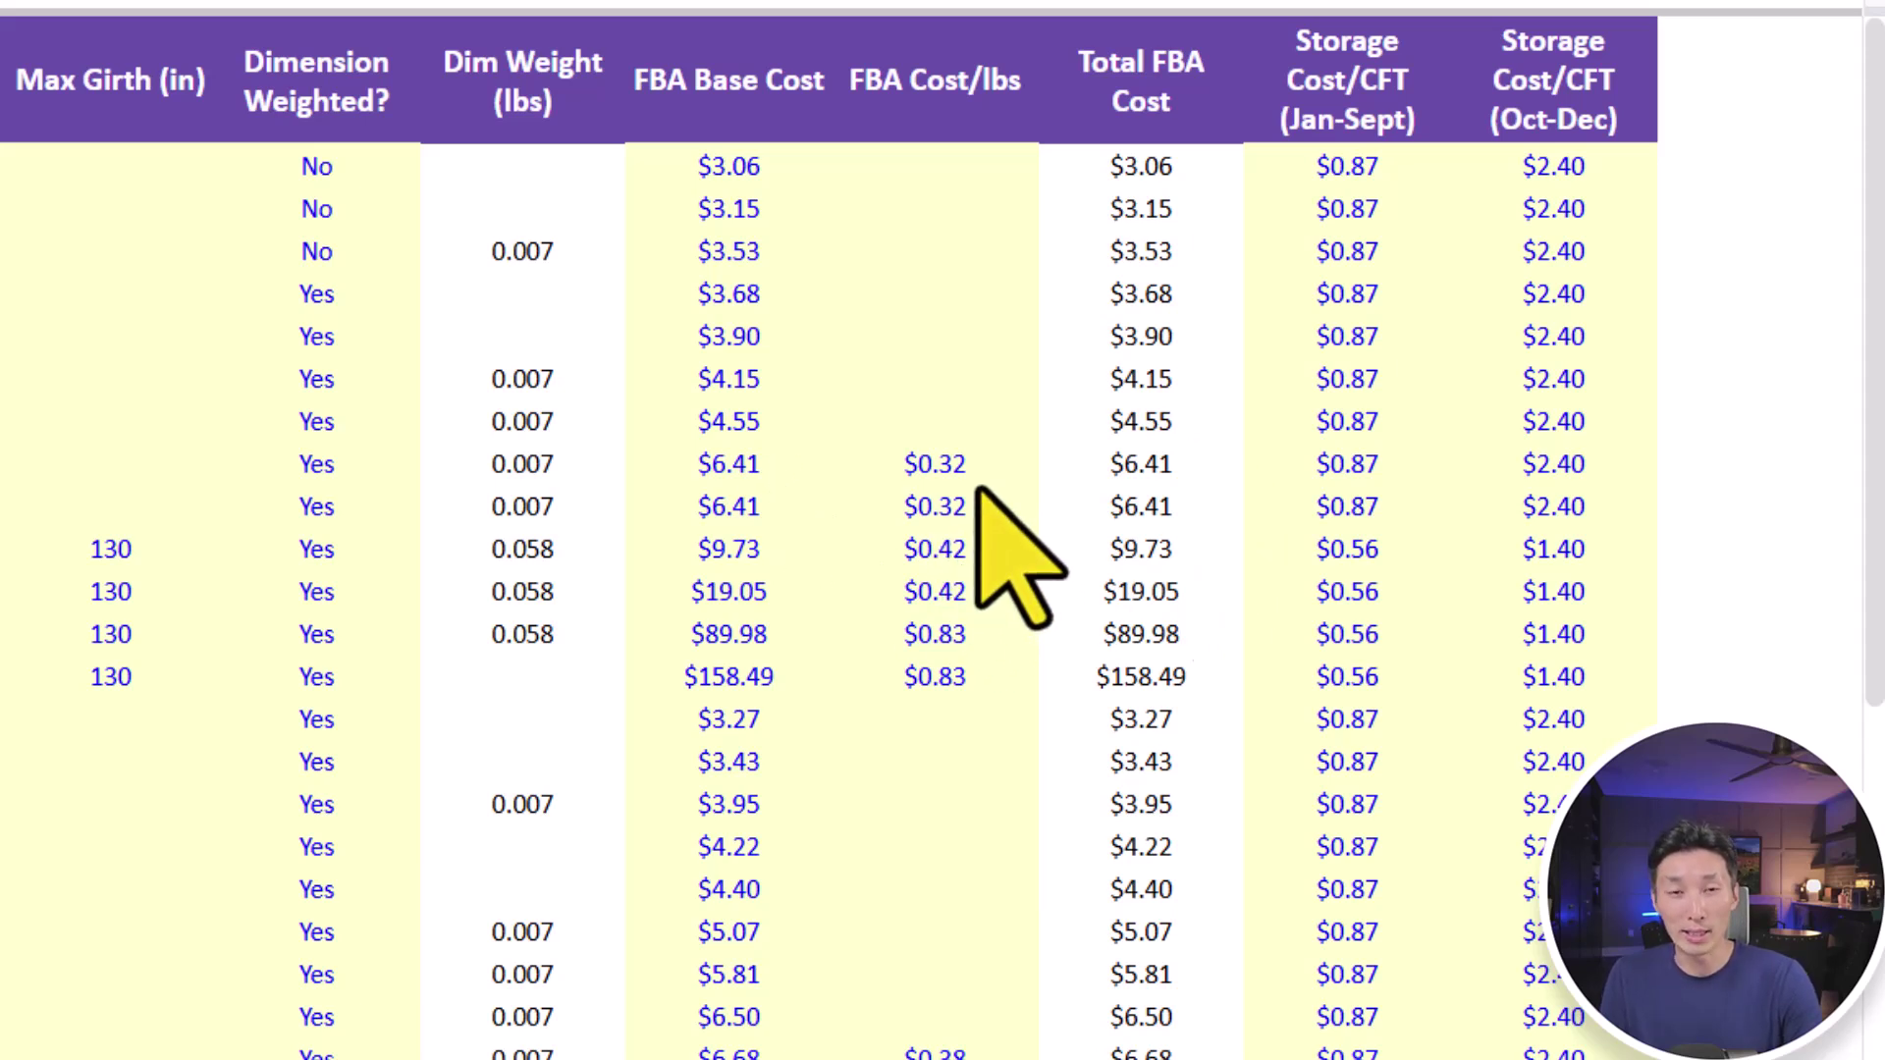
click(1136, 475)
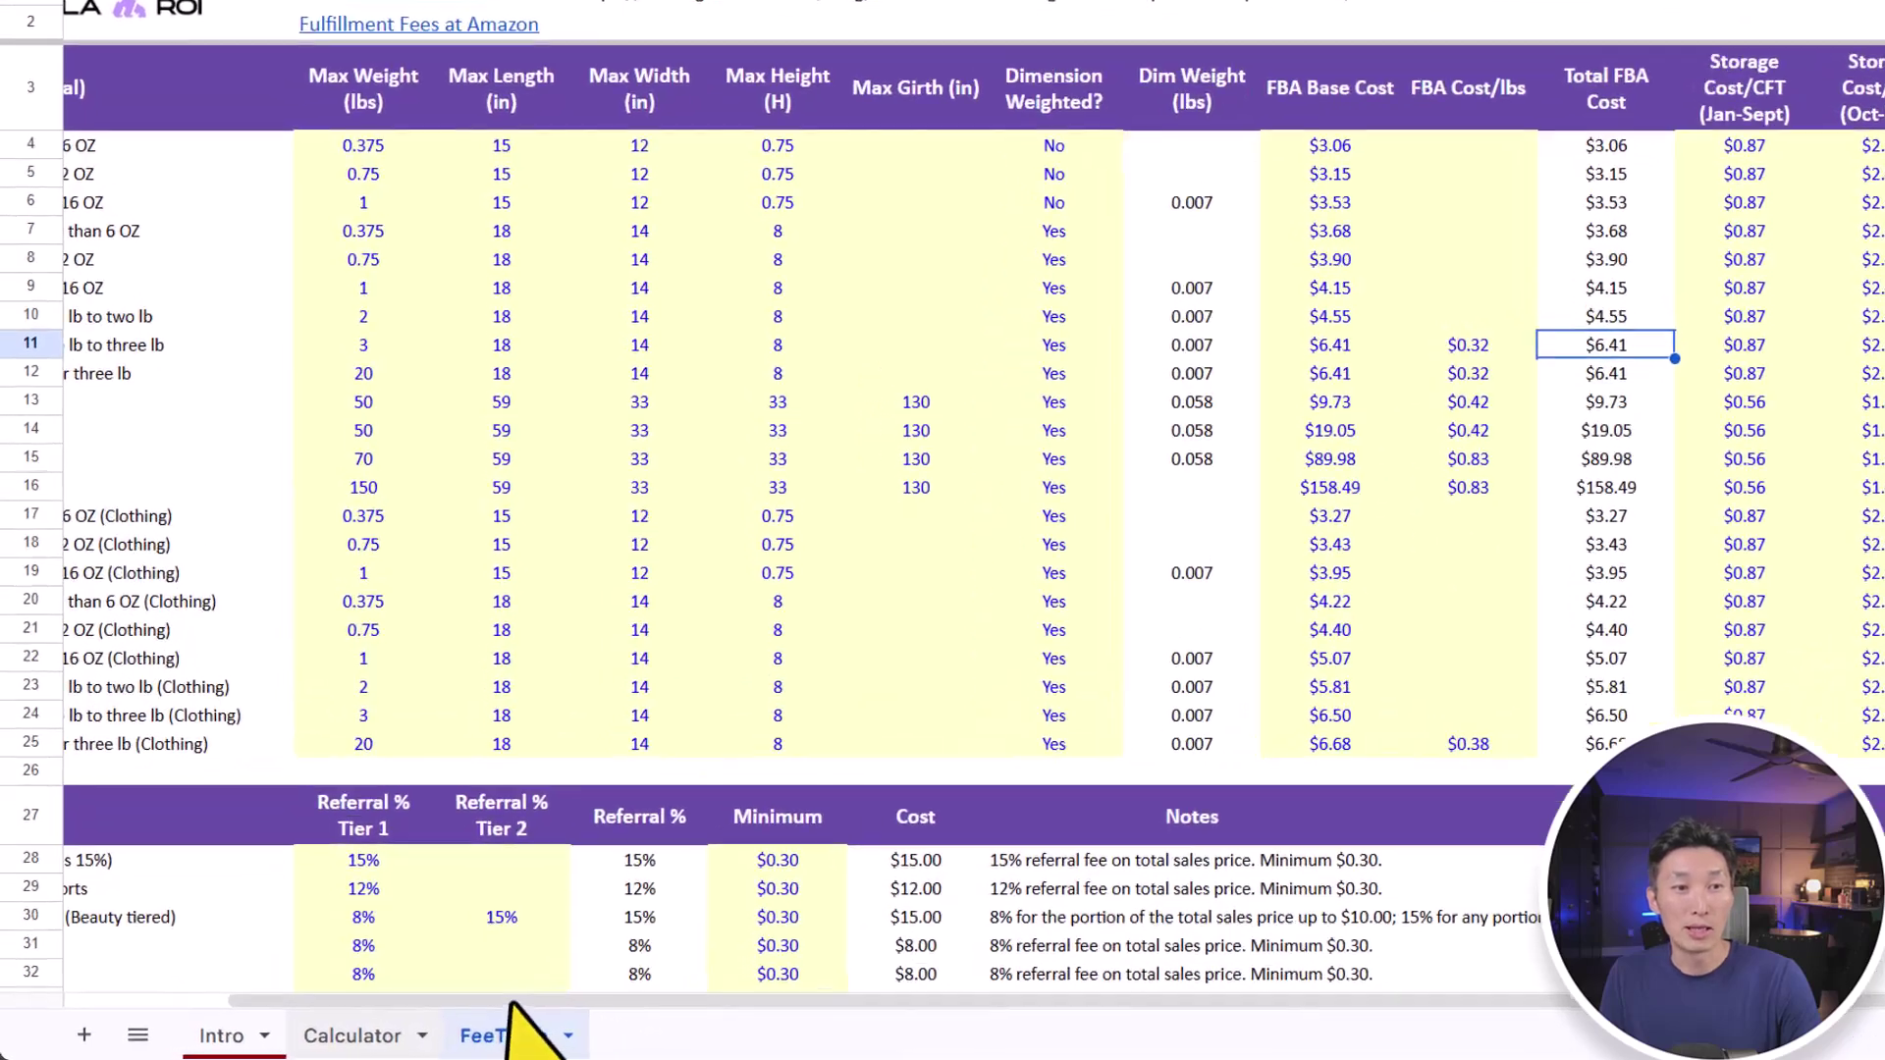
Review the price, dimension and weight inputs in the Calculator sheet.
click(315, 1038)
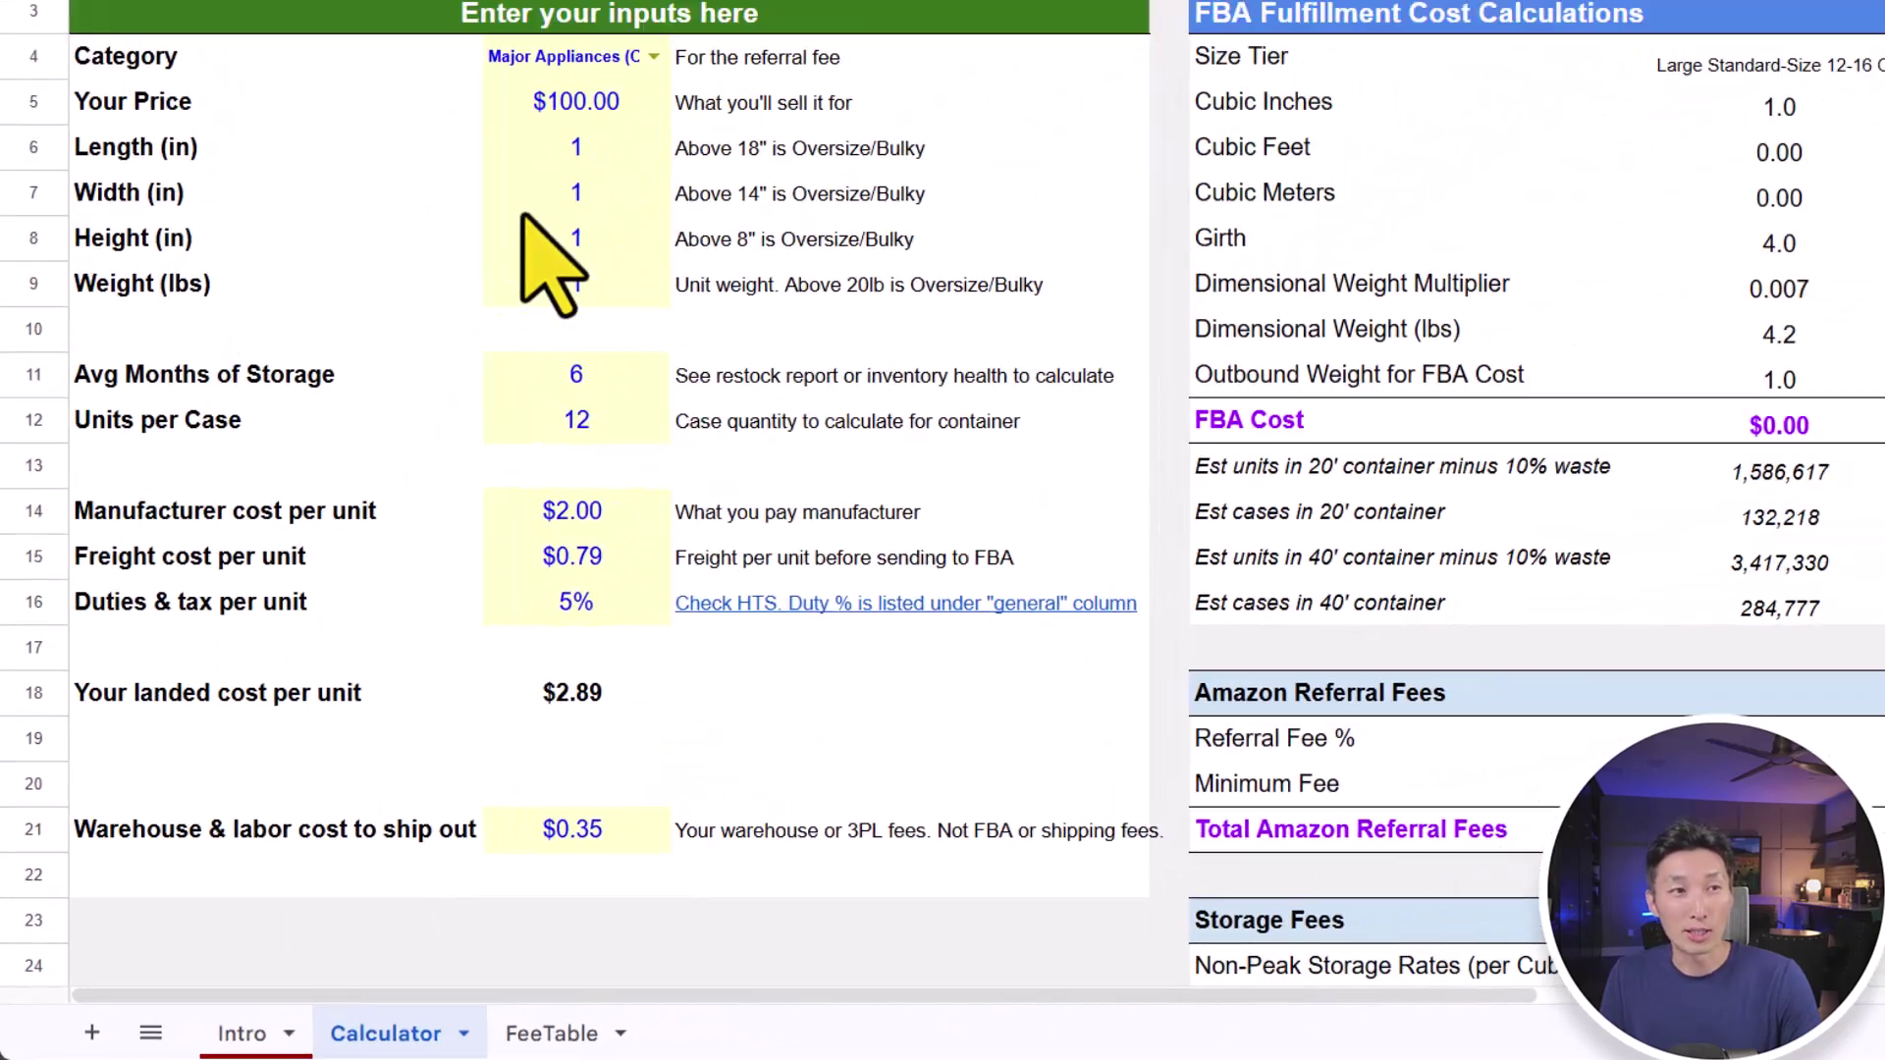
click(497, 283)
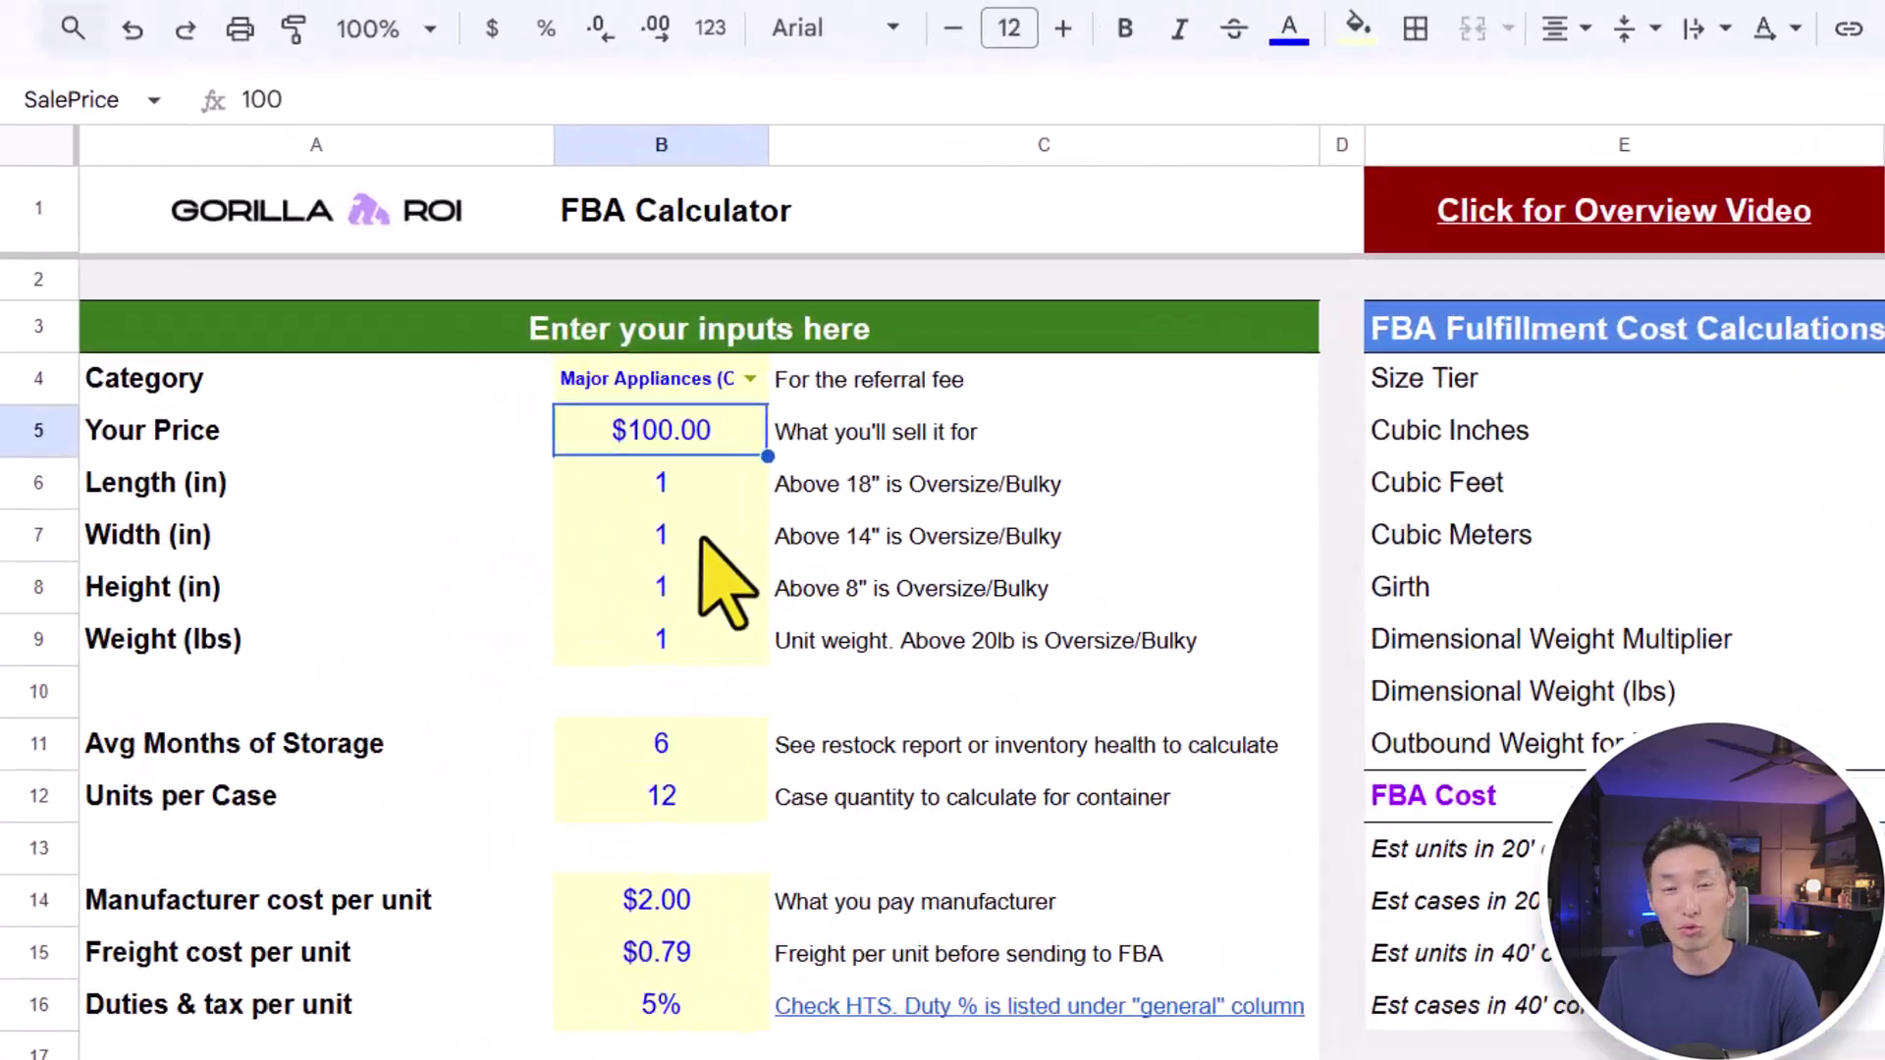
click(513, 316)
click(512, 350)
click(834, 737)
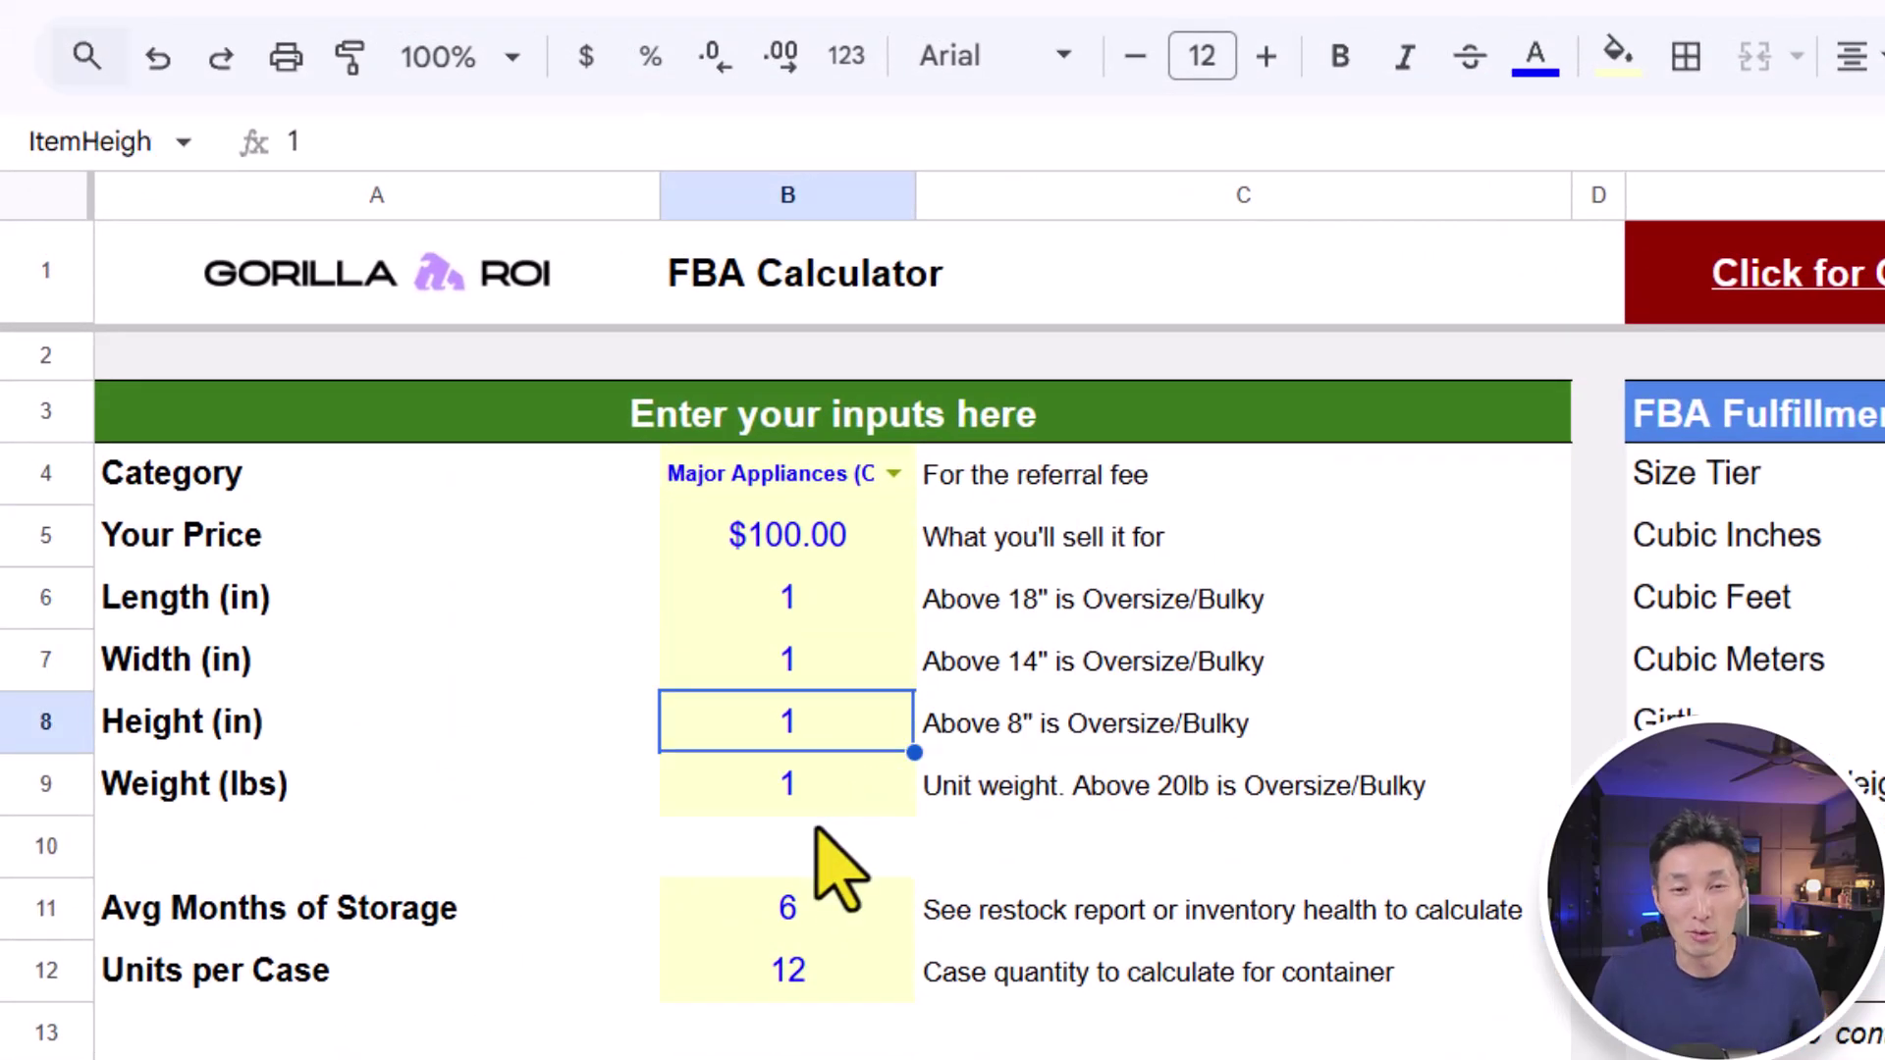
click(815, 530)
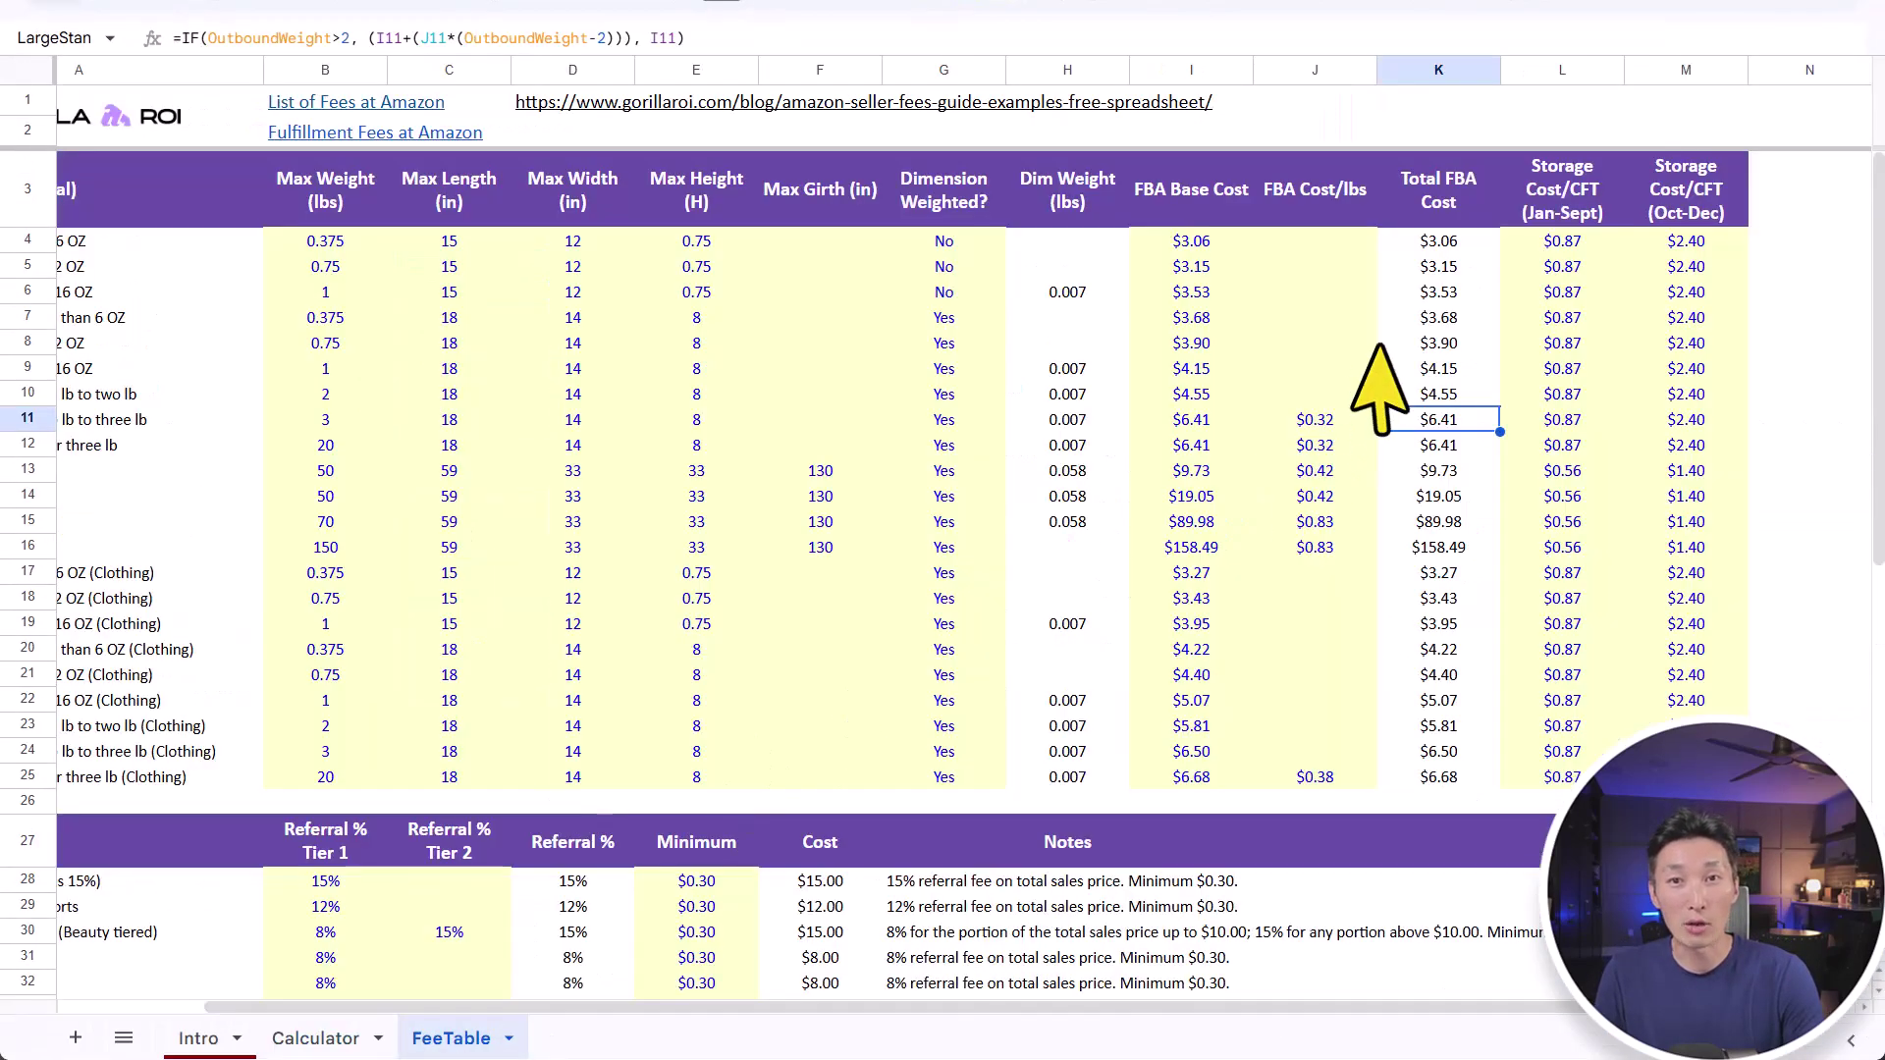
In the FeeTable sheet, inspect the Total FBA Cost formula for Large Standard-Size 12-16 OZ and the October-December storage rates.
click(1441, 371)
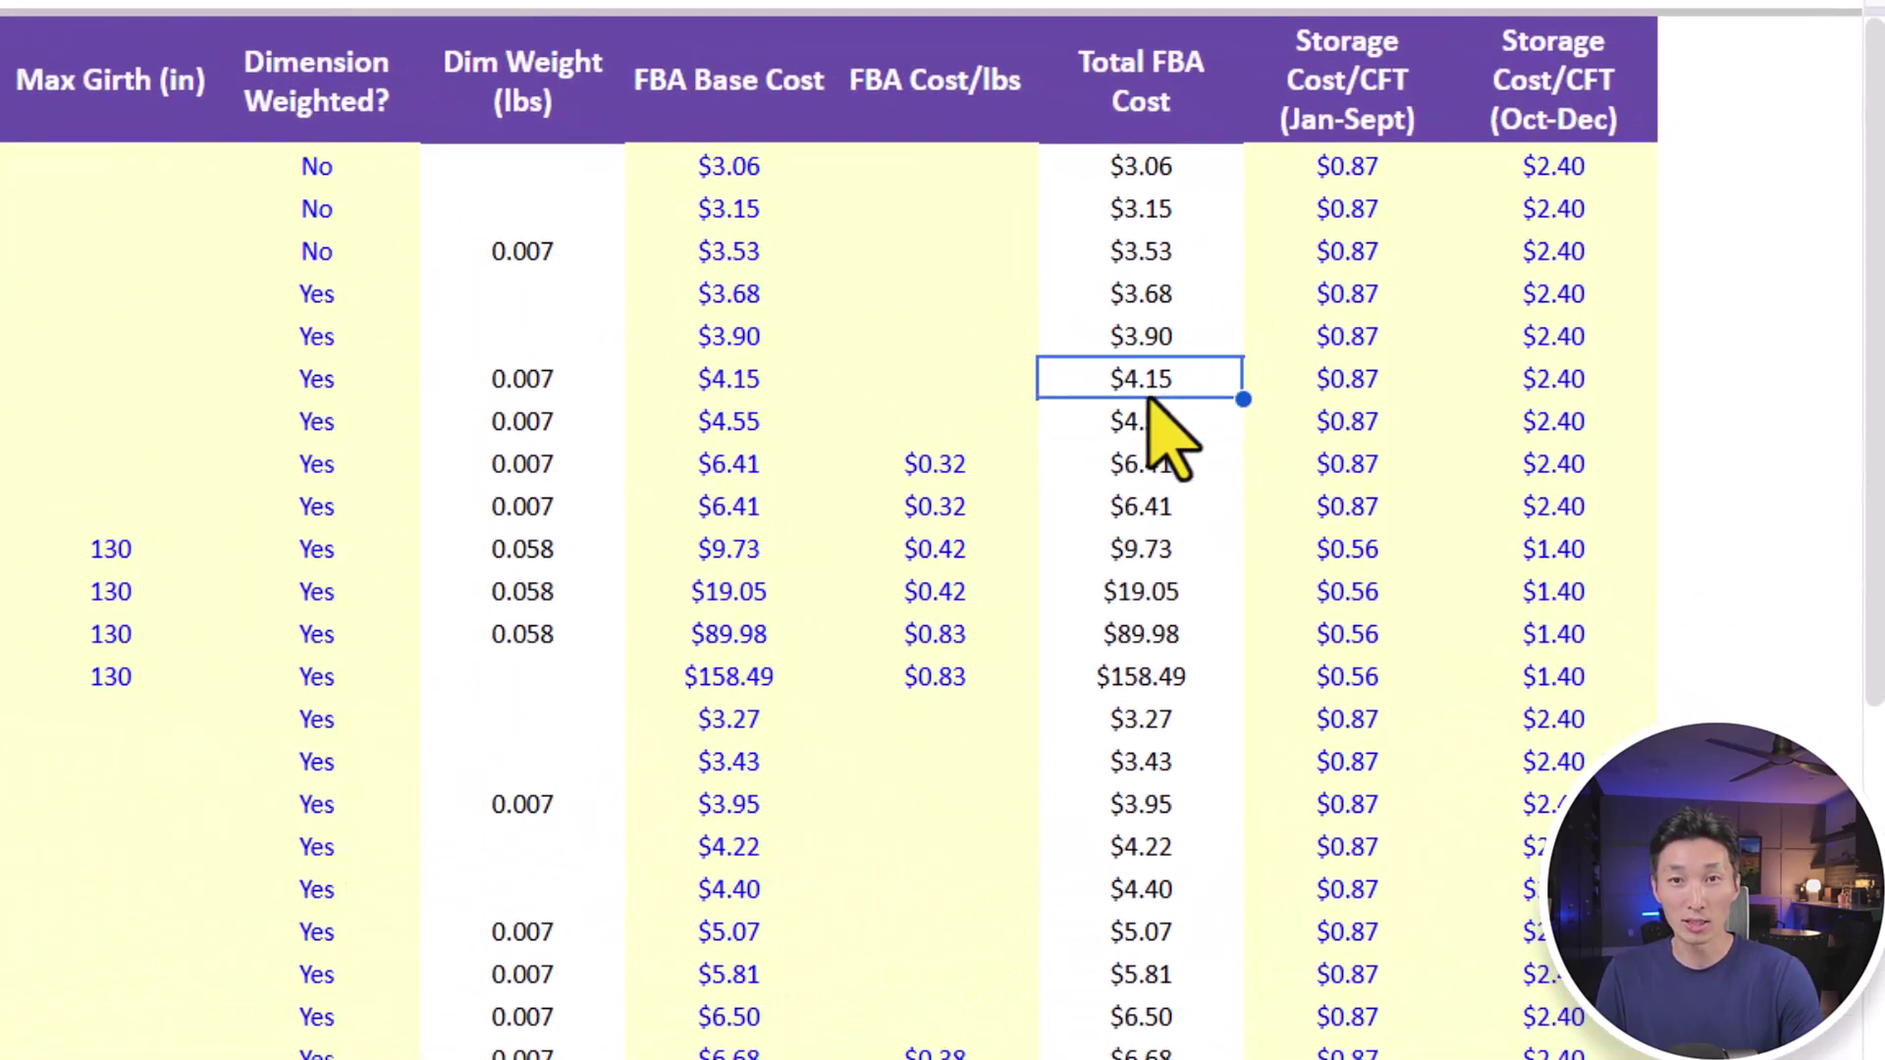
double_click(1151, 392)
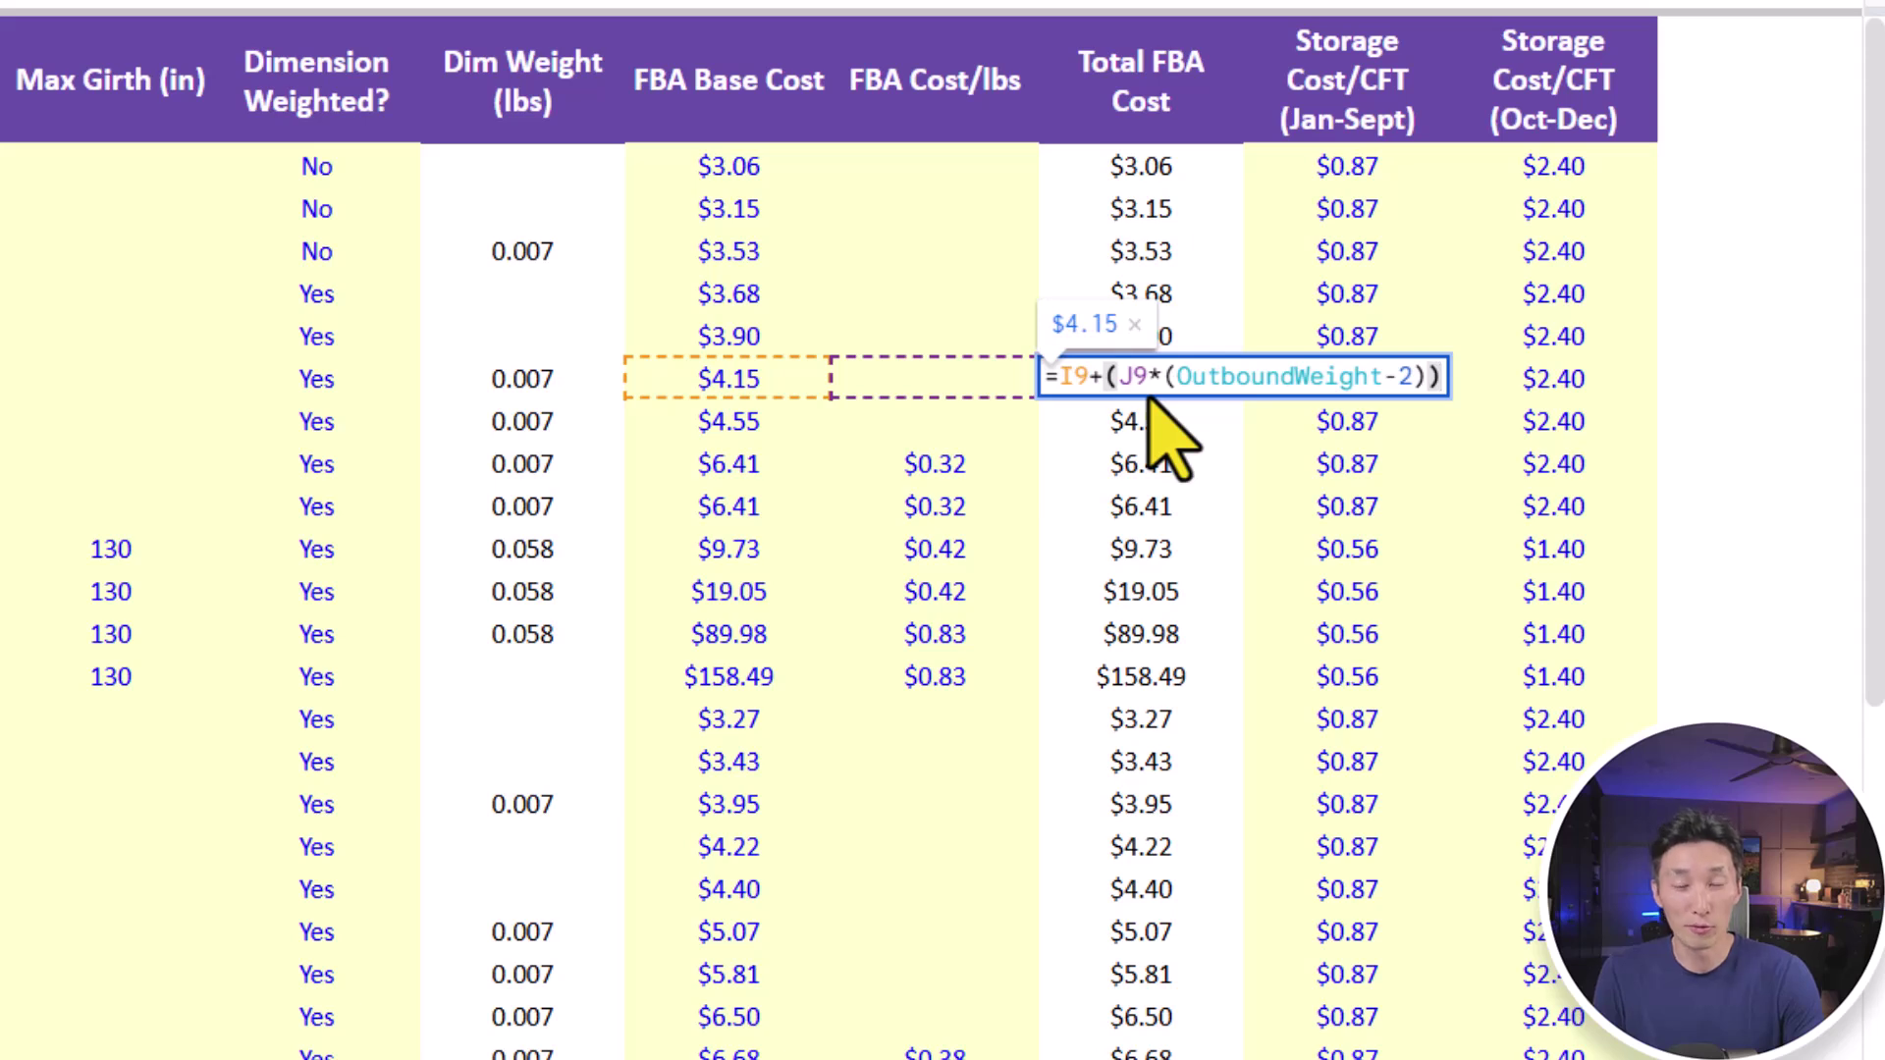
key(Escape)
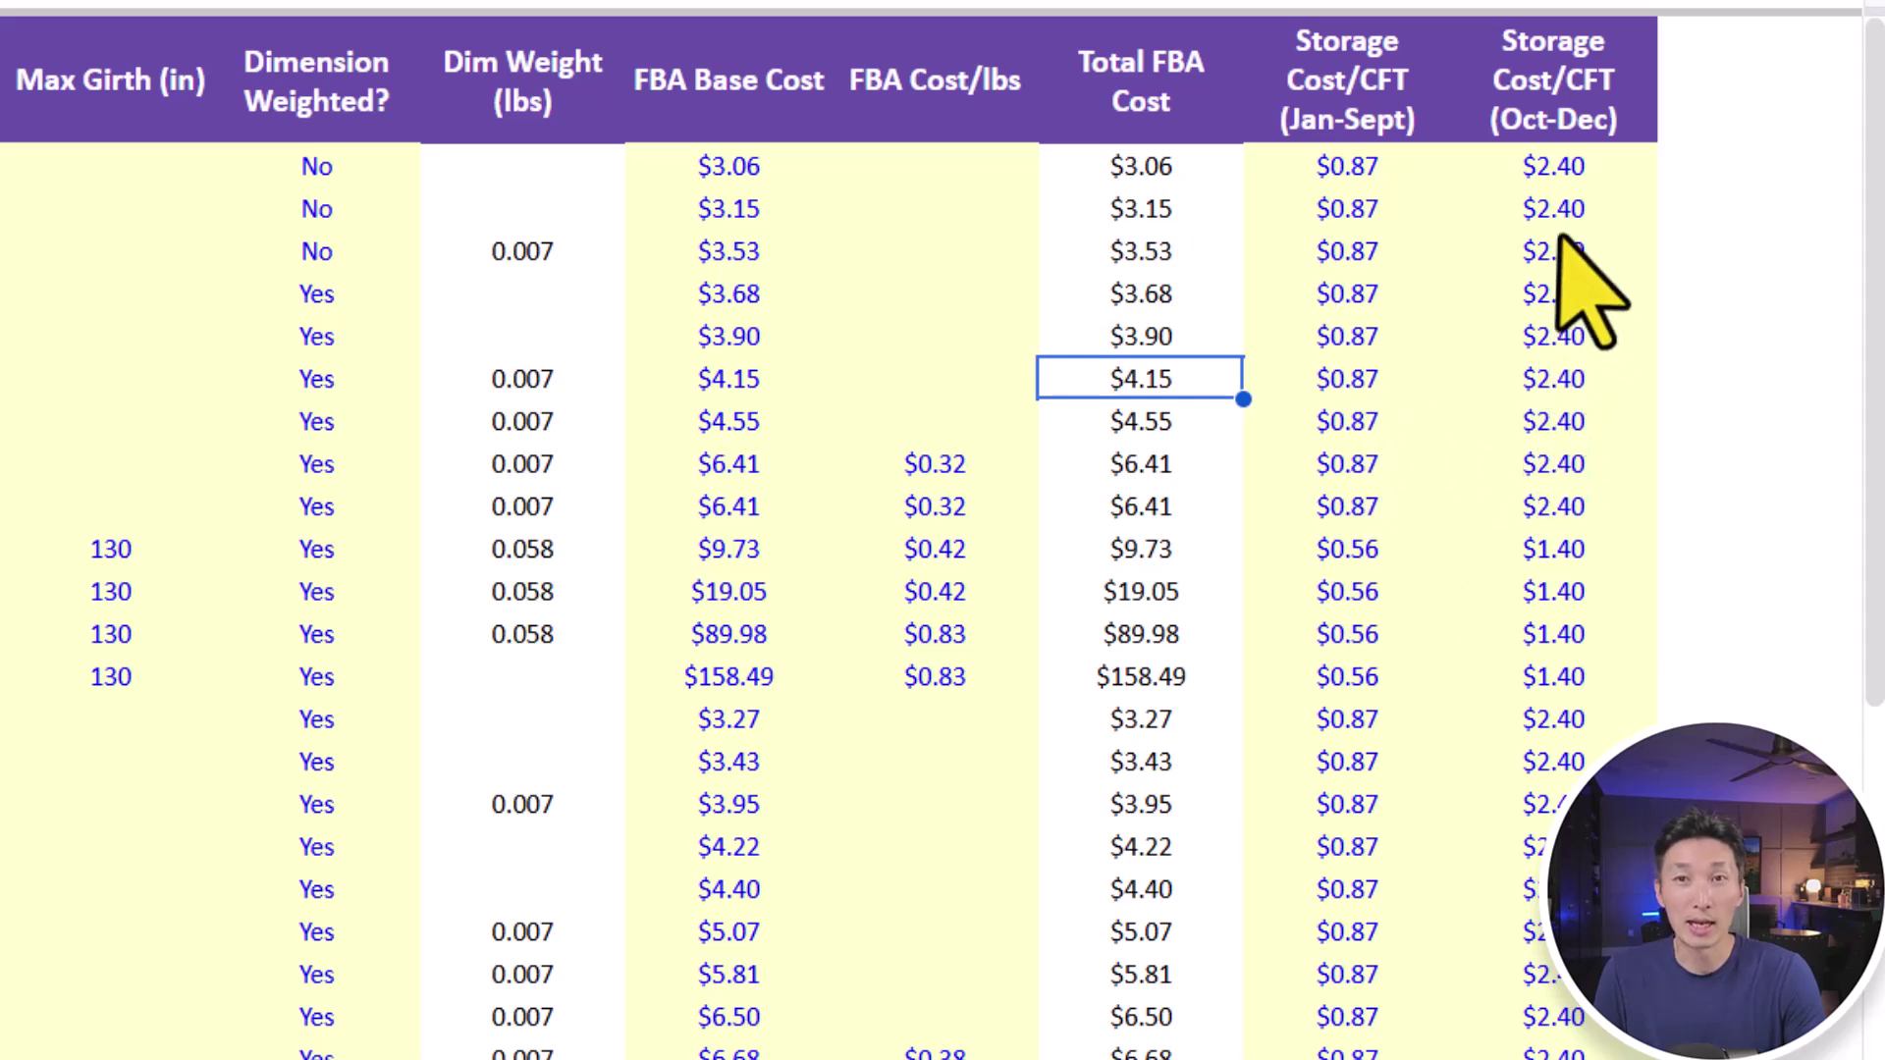
drag(1559, 174, 1570, 1021)
click(1561, 636)
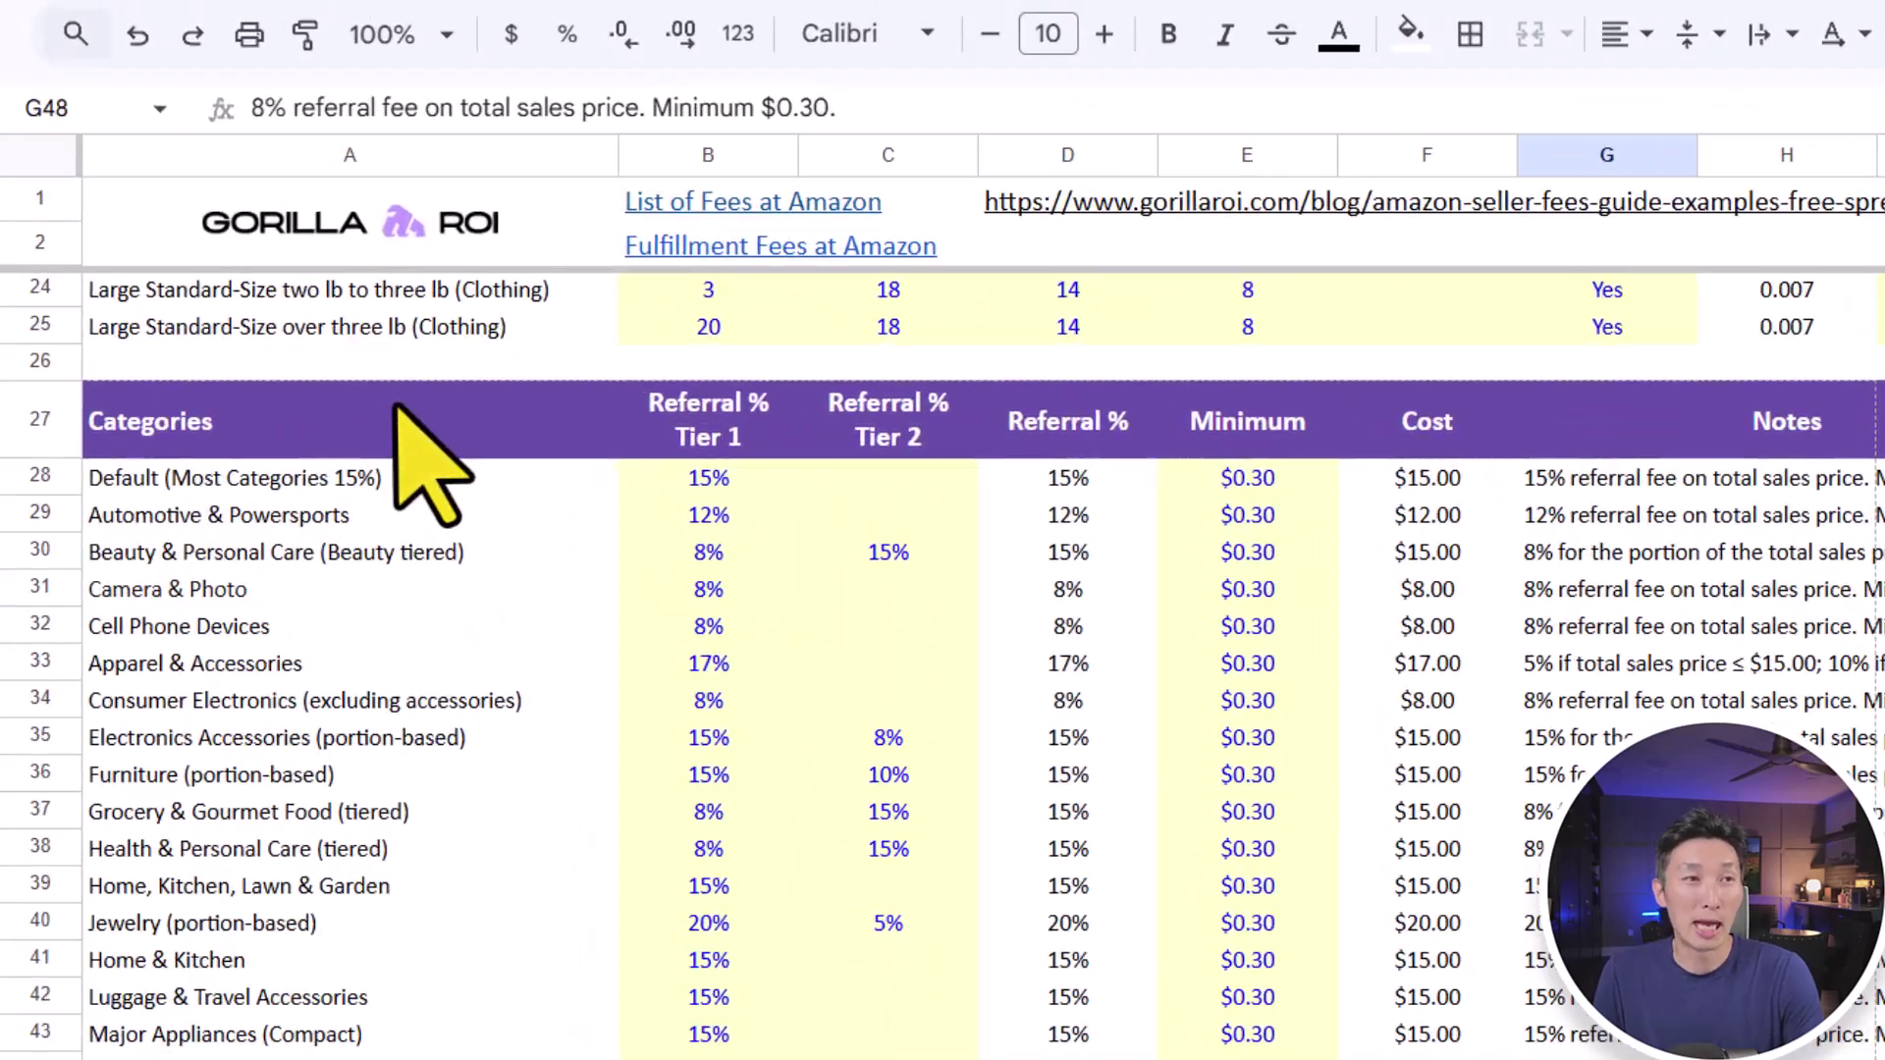
Examine the Categories table's Tier 1 and Tier 2 referral percentages across the product categories.
click(285, 257)
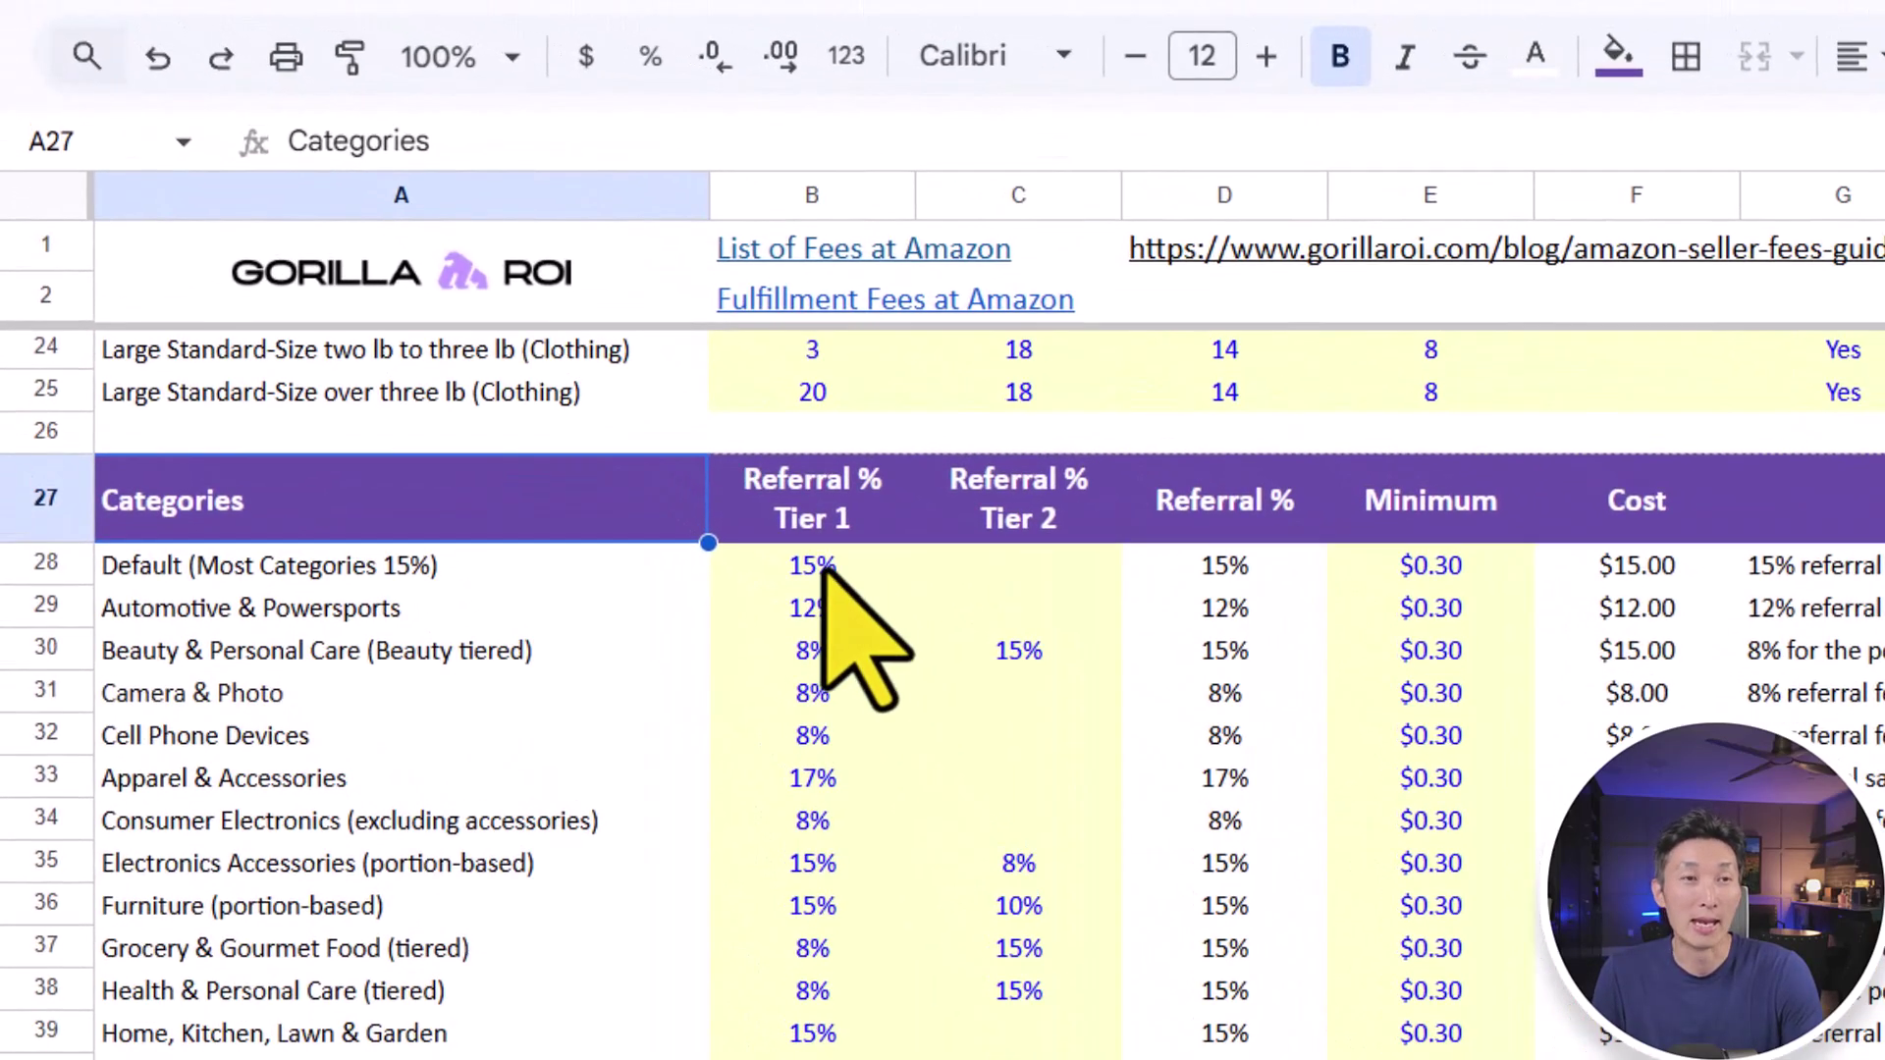
drag(487, 292, 611, 547)
scroll(854, 785, down, 3)
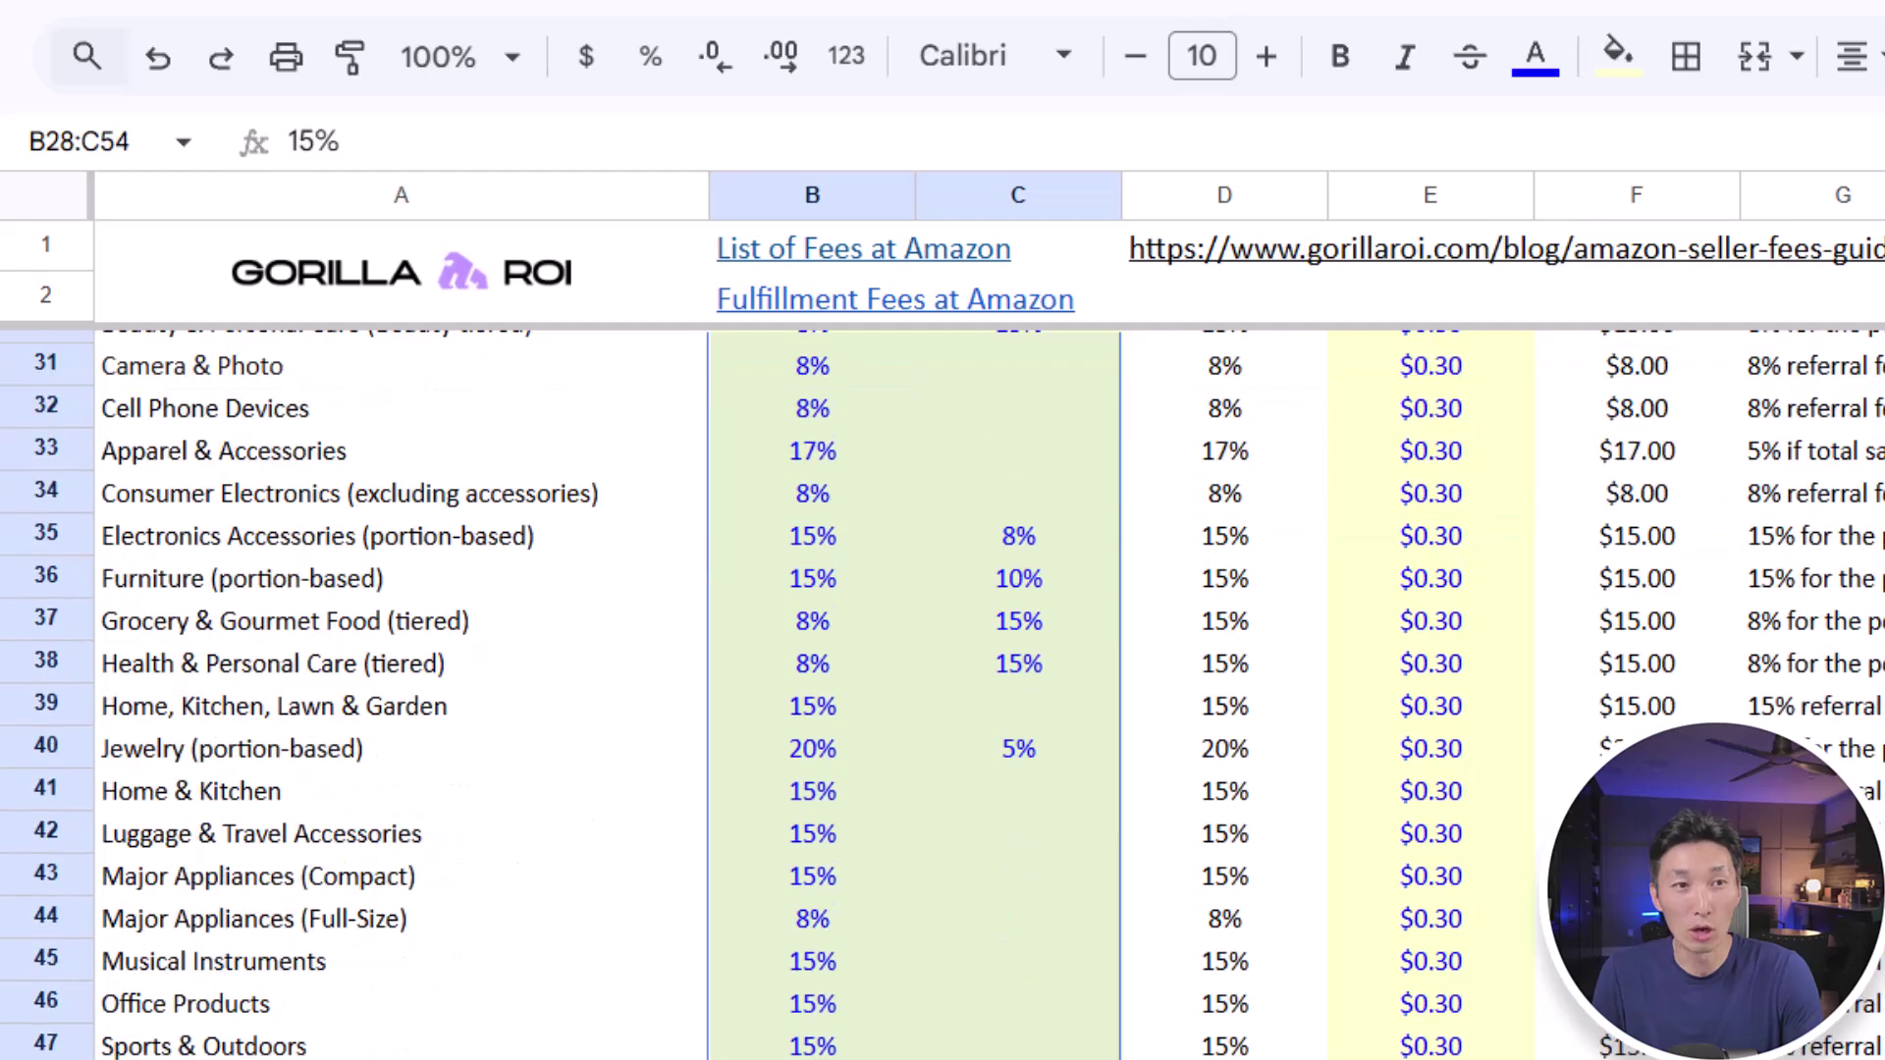
click(854, 785)
scroll(948, 967, up, 3)
Inspect the Referral % formulas for several categories, including Apparel & Accessories and Furniture, leaving them unedited.
click(1224, 693)
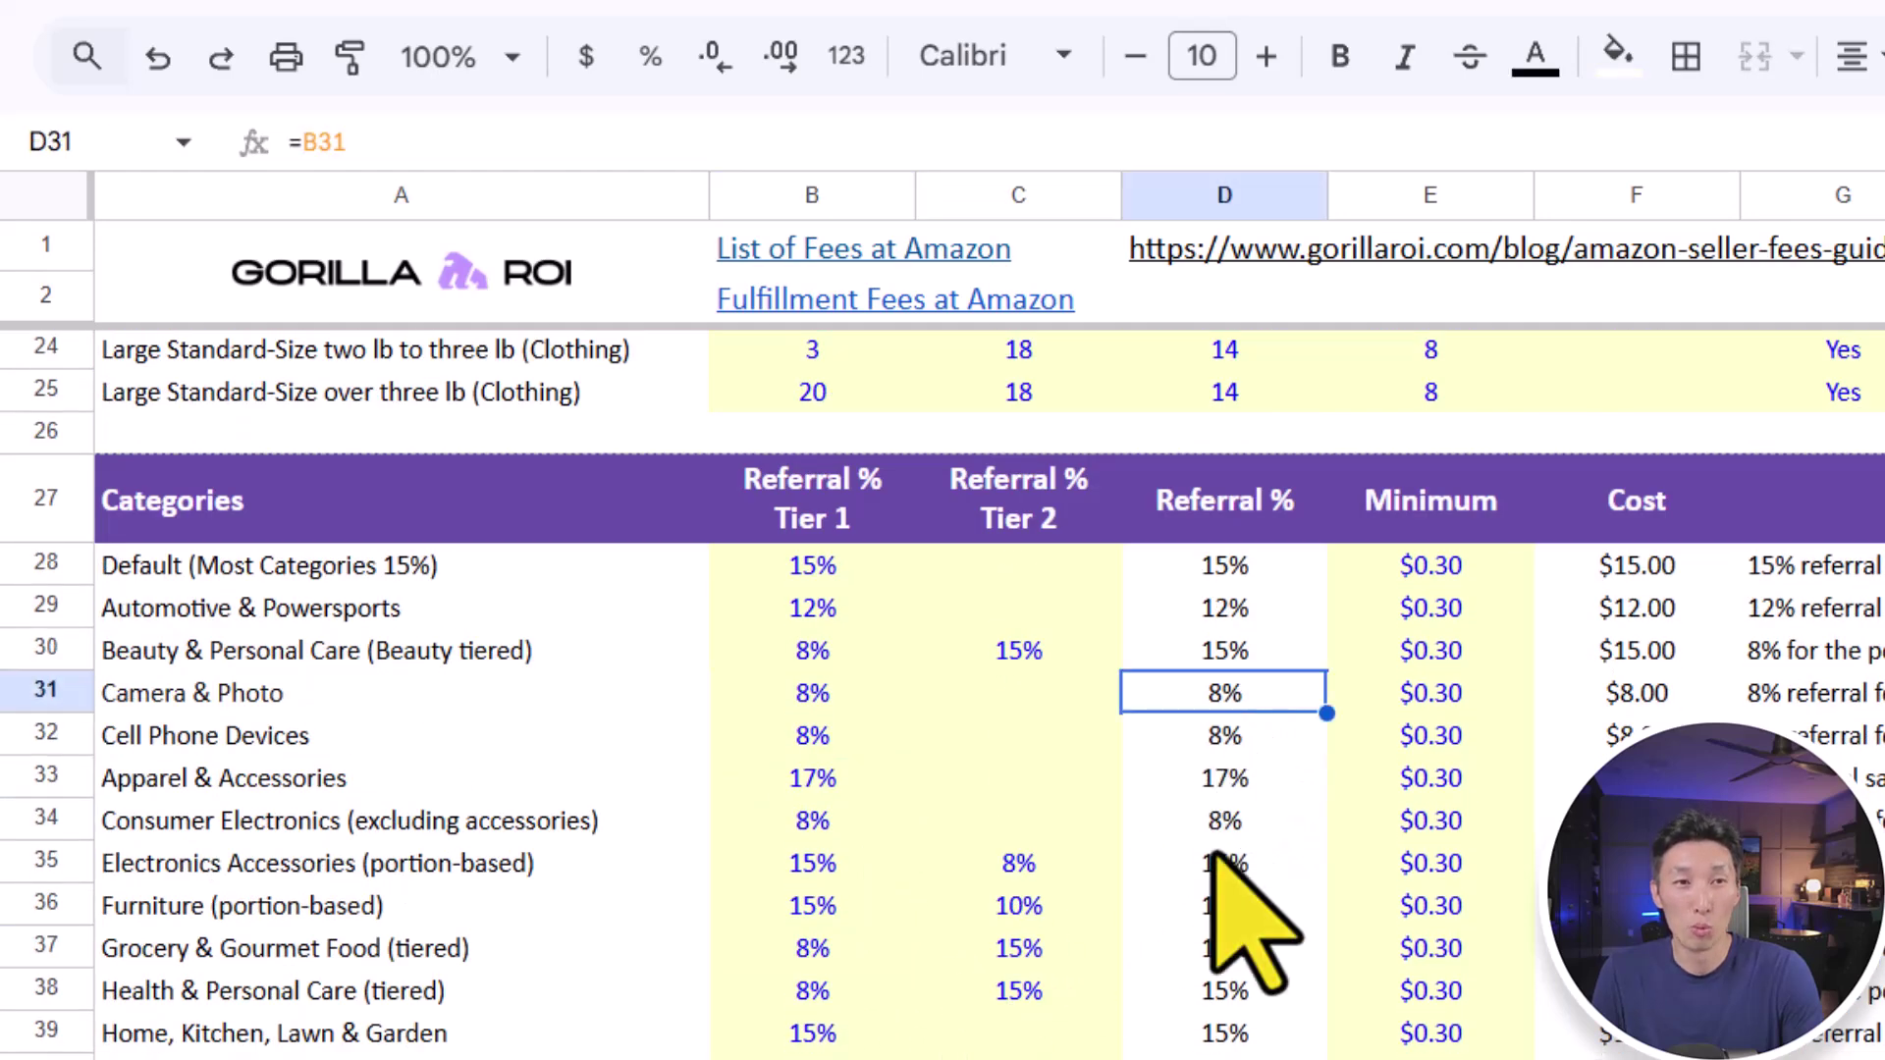
click(1224, 948)
click(1011, 540)
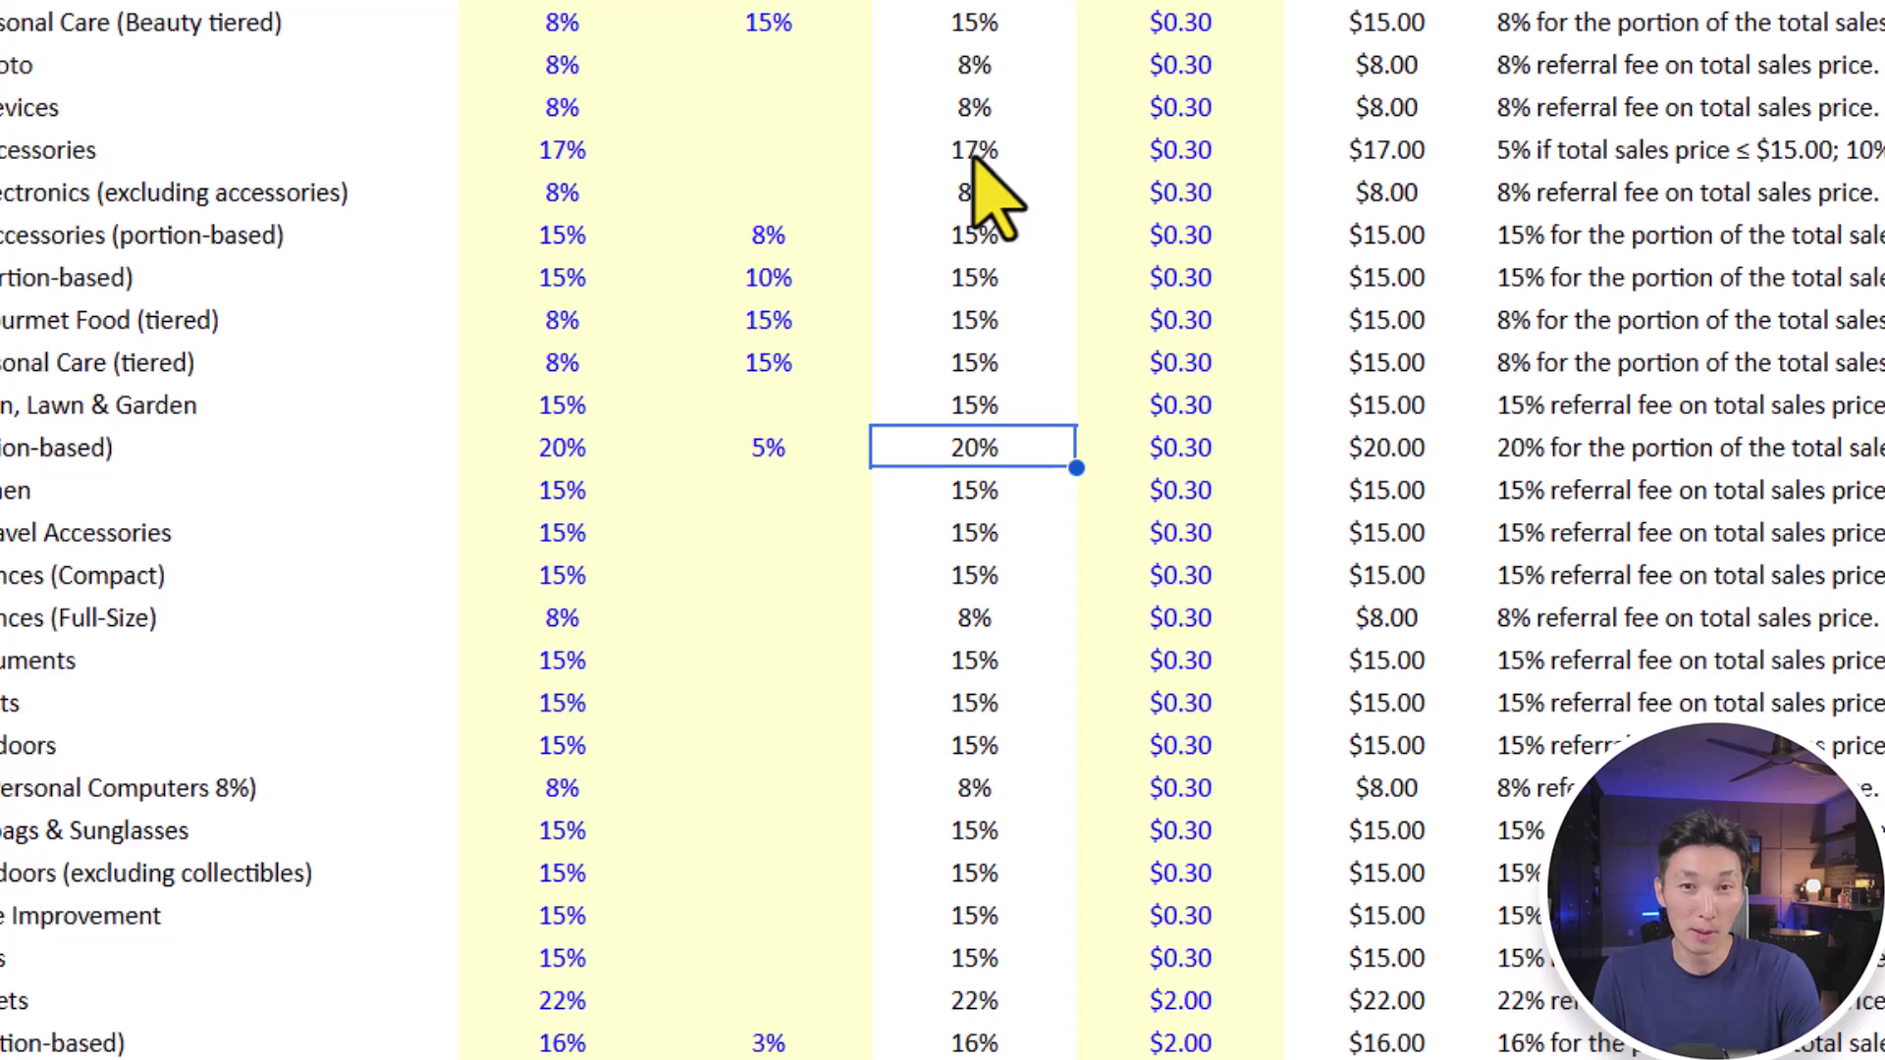
double_click(974, 152)
double_click(975, 282)
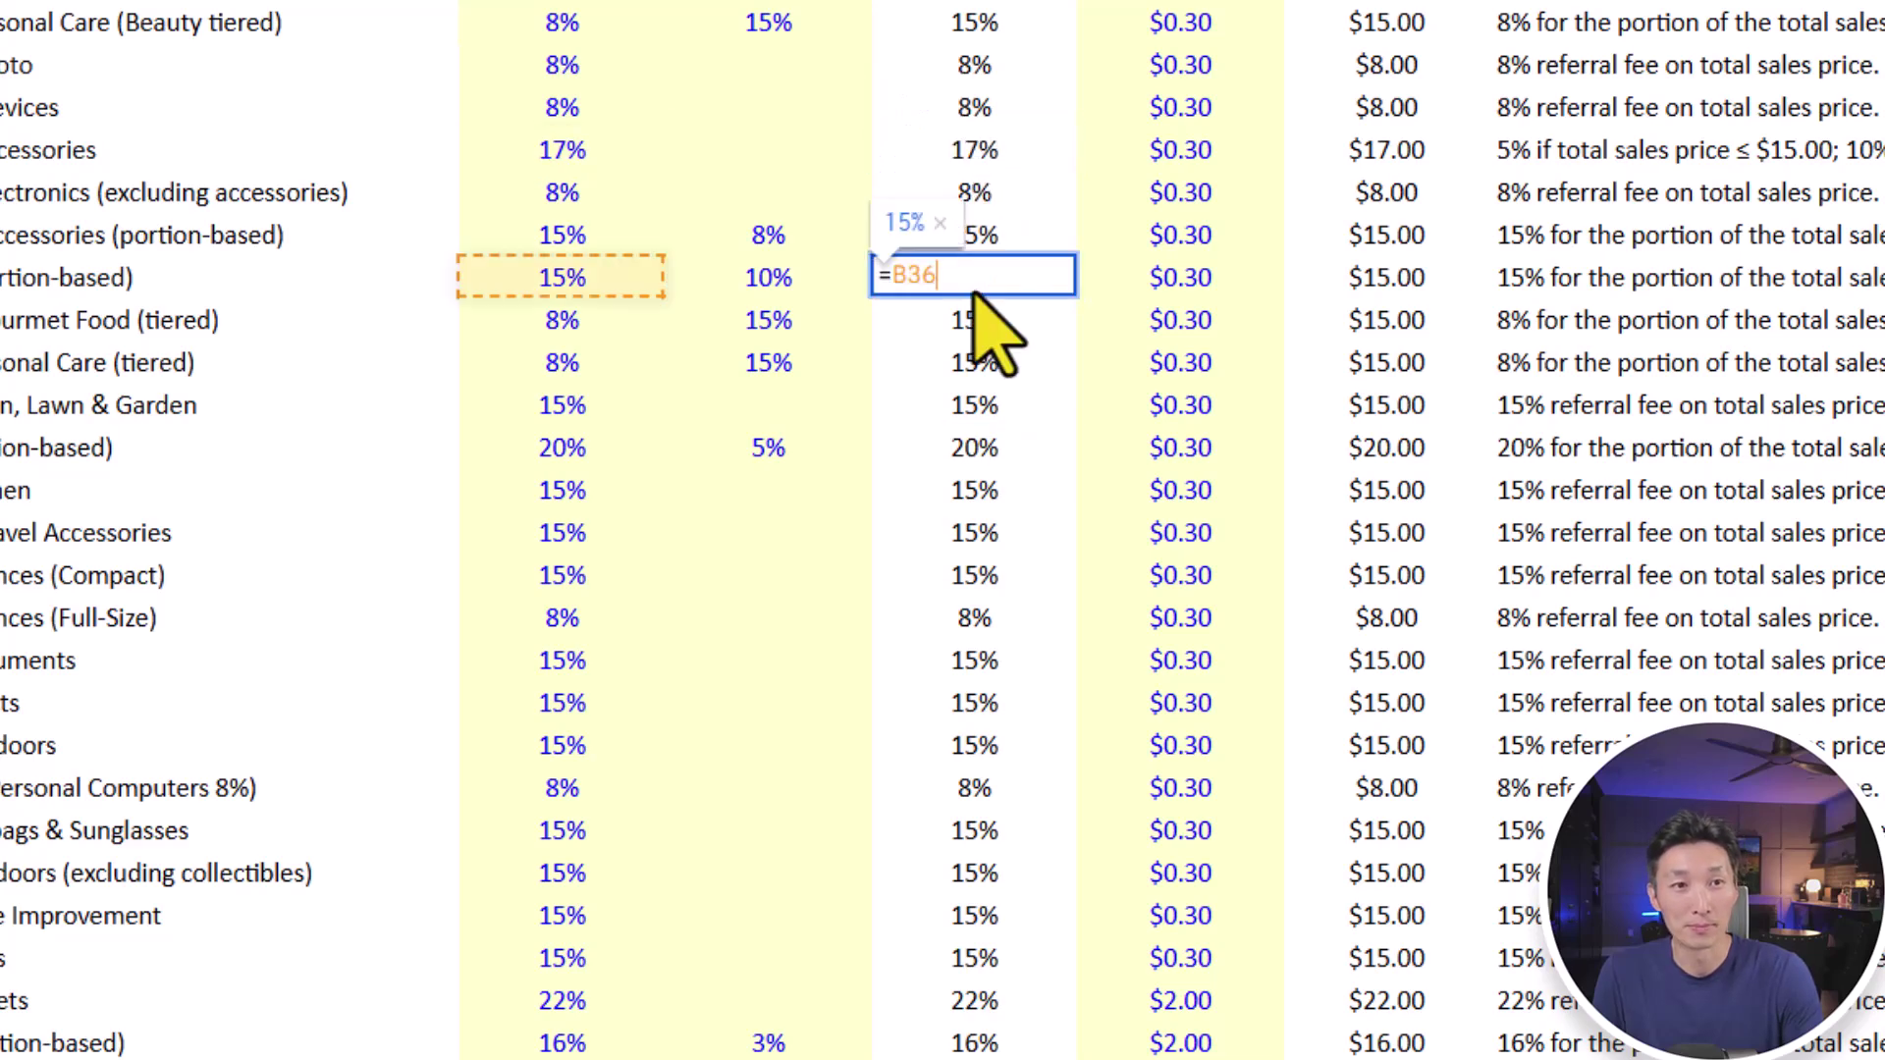
key(Escape)
Review the Container Volume and Particulars sections below the Categories table.
scroll(979, 439, down, 5)
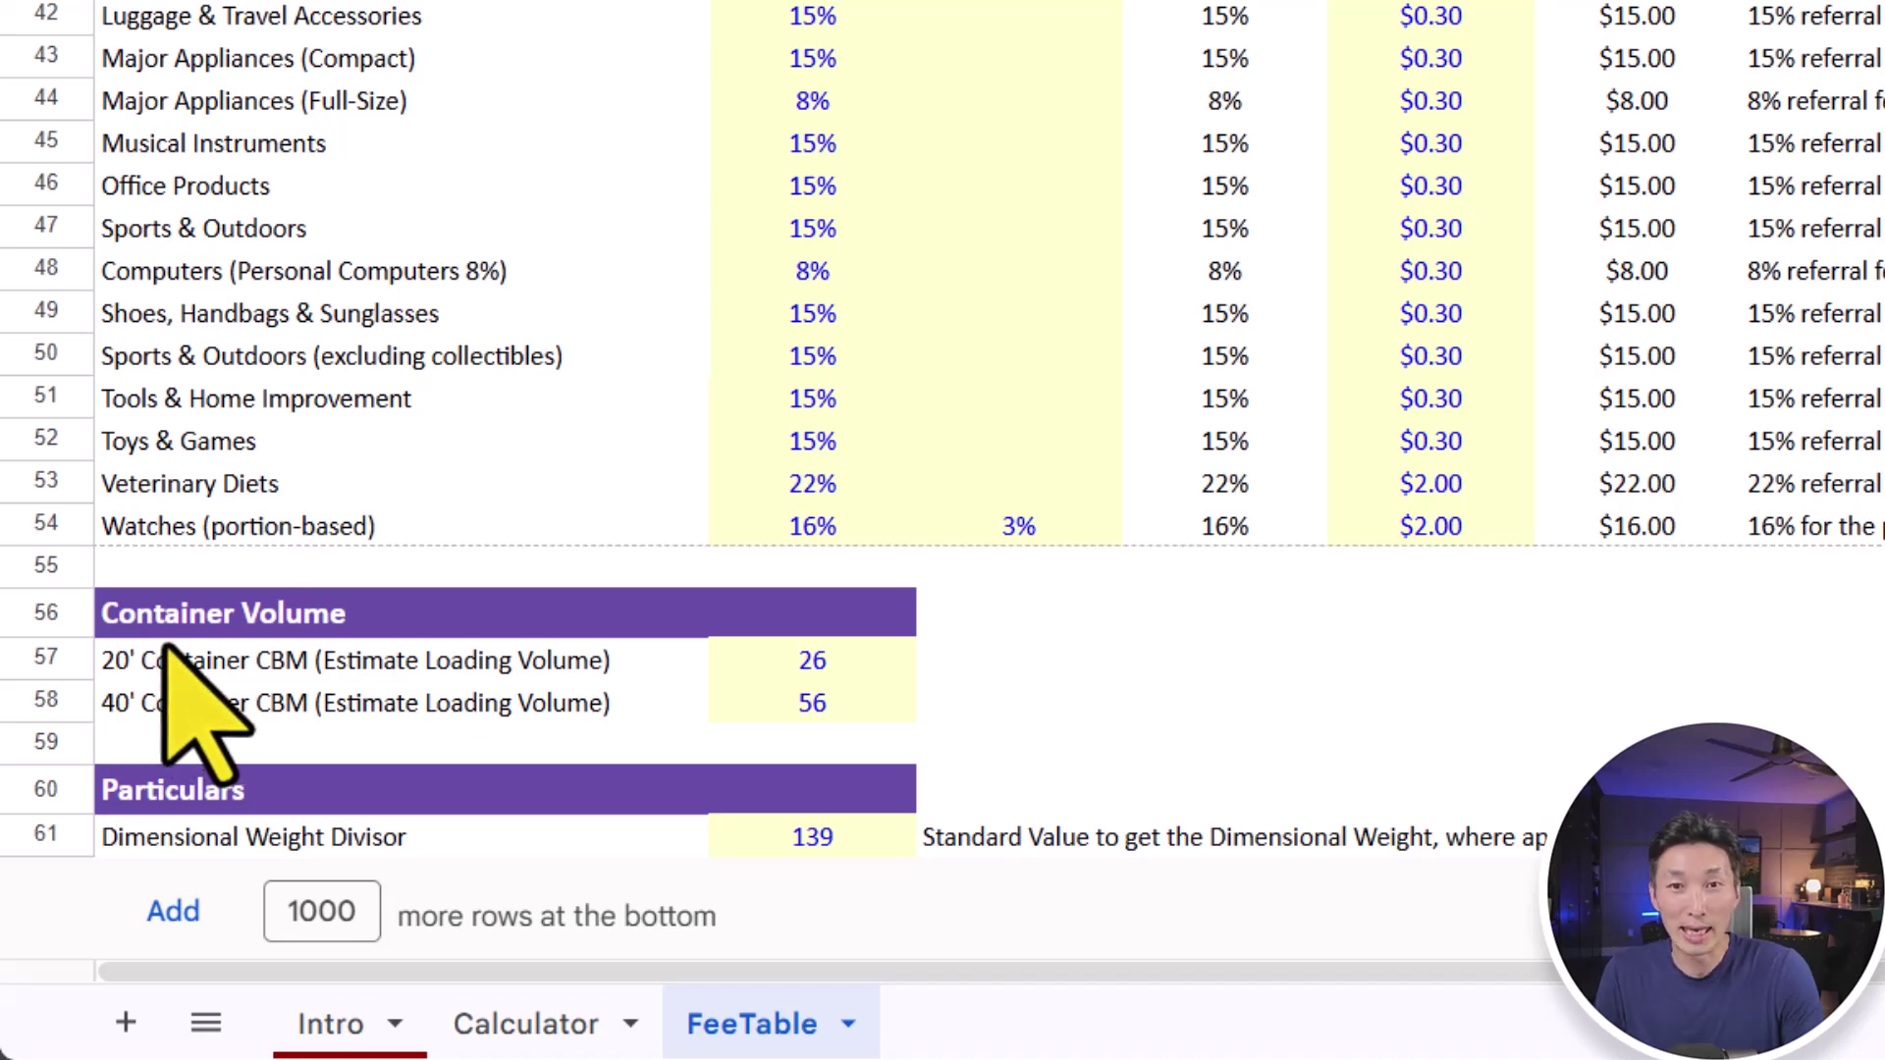
drag(175, 617, 897, 735)
click(778, 793)
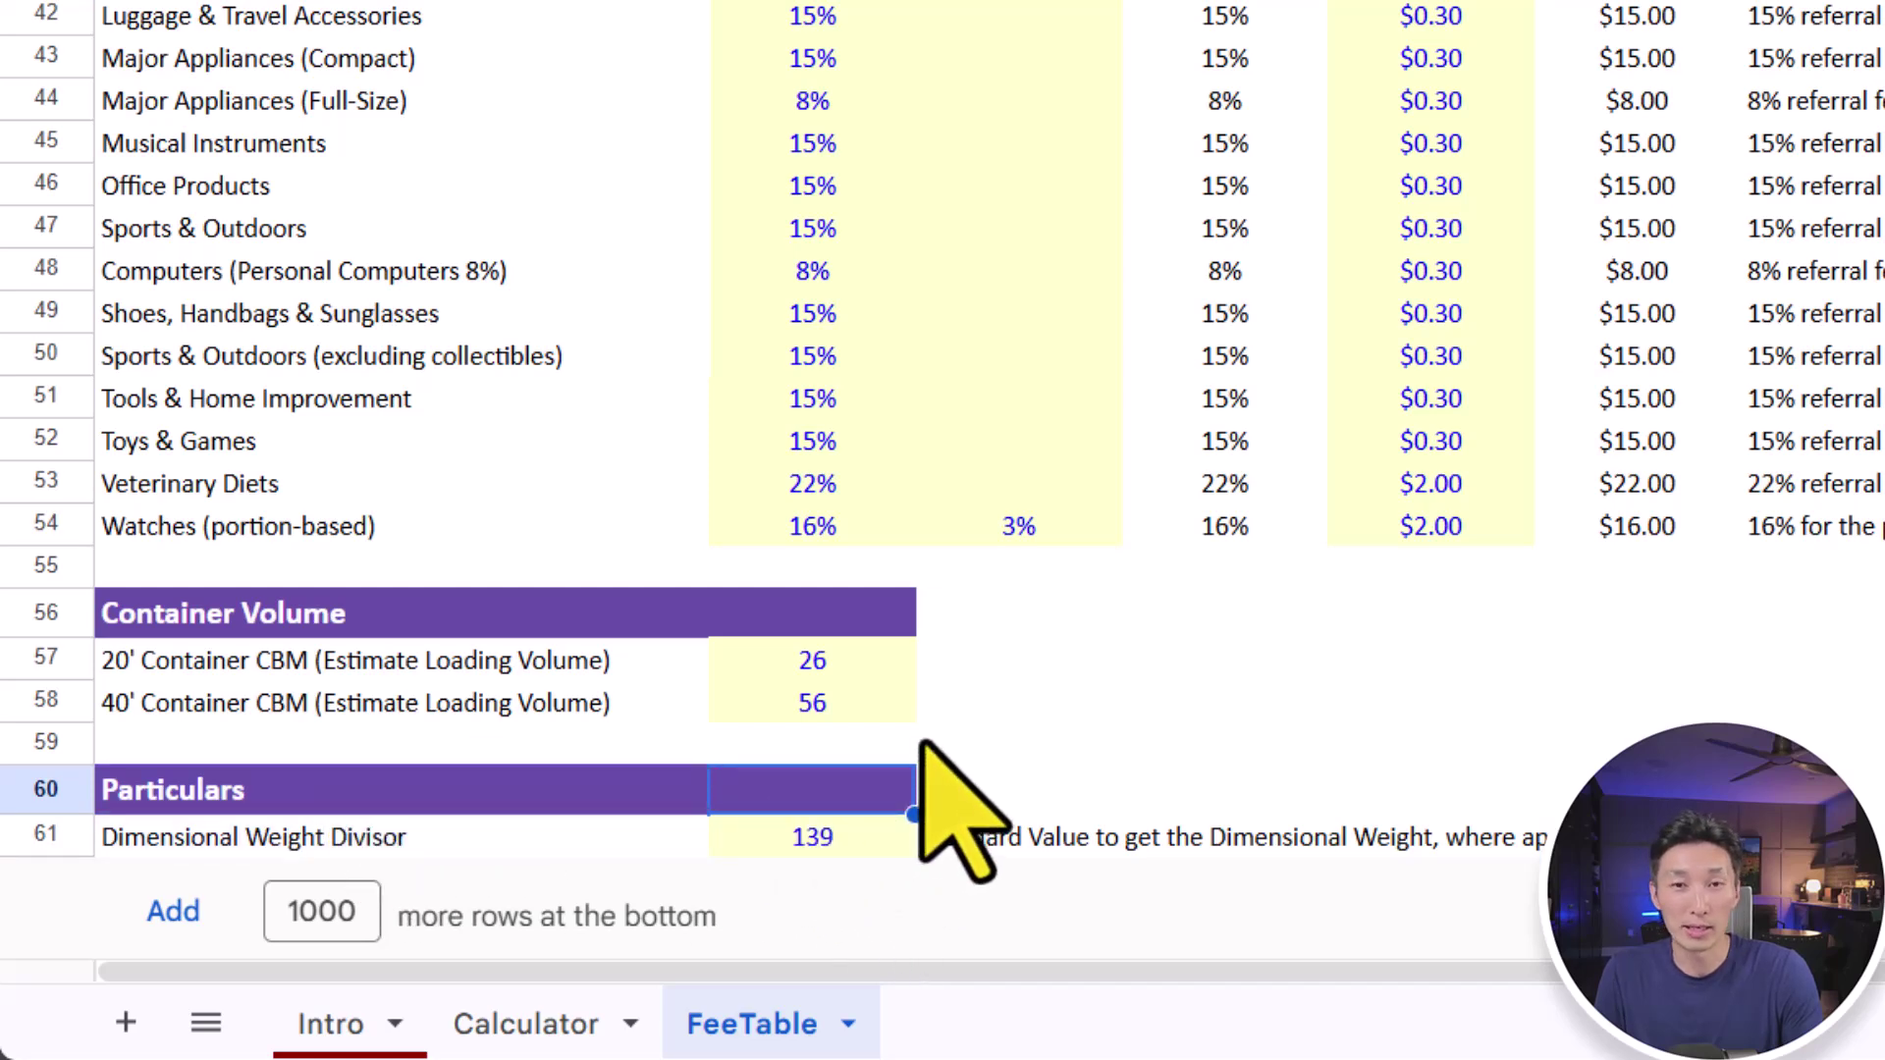
scroll(942, 749, up, 10)
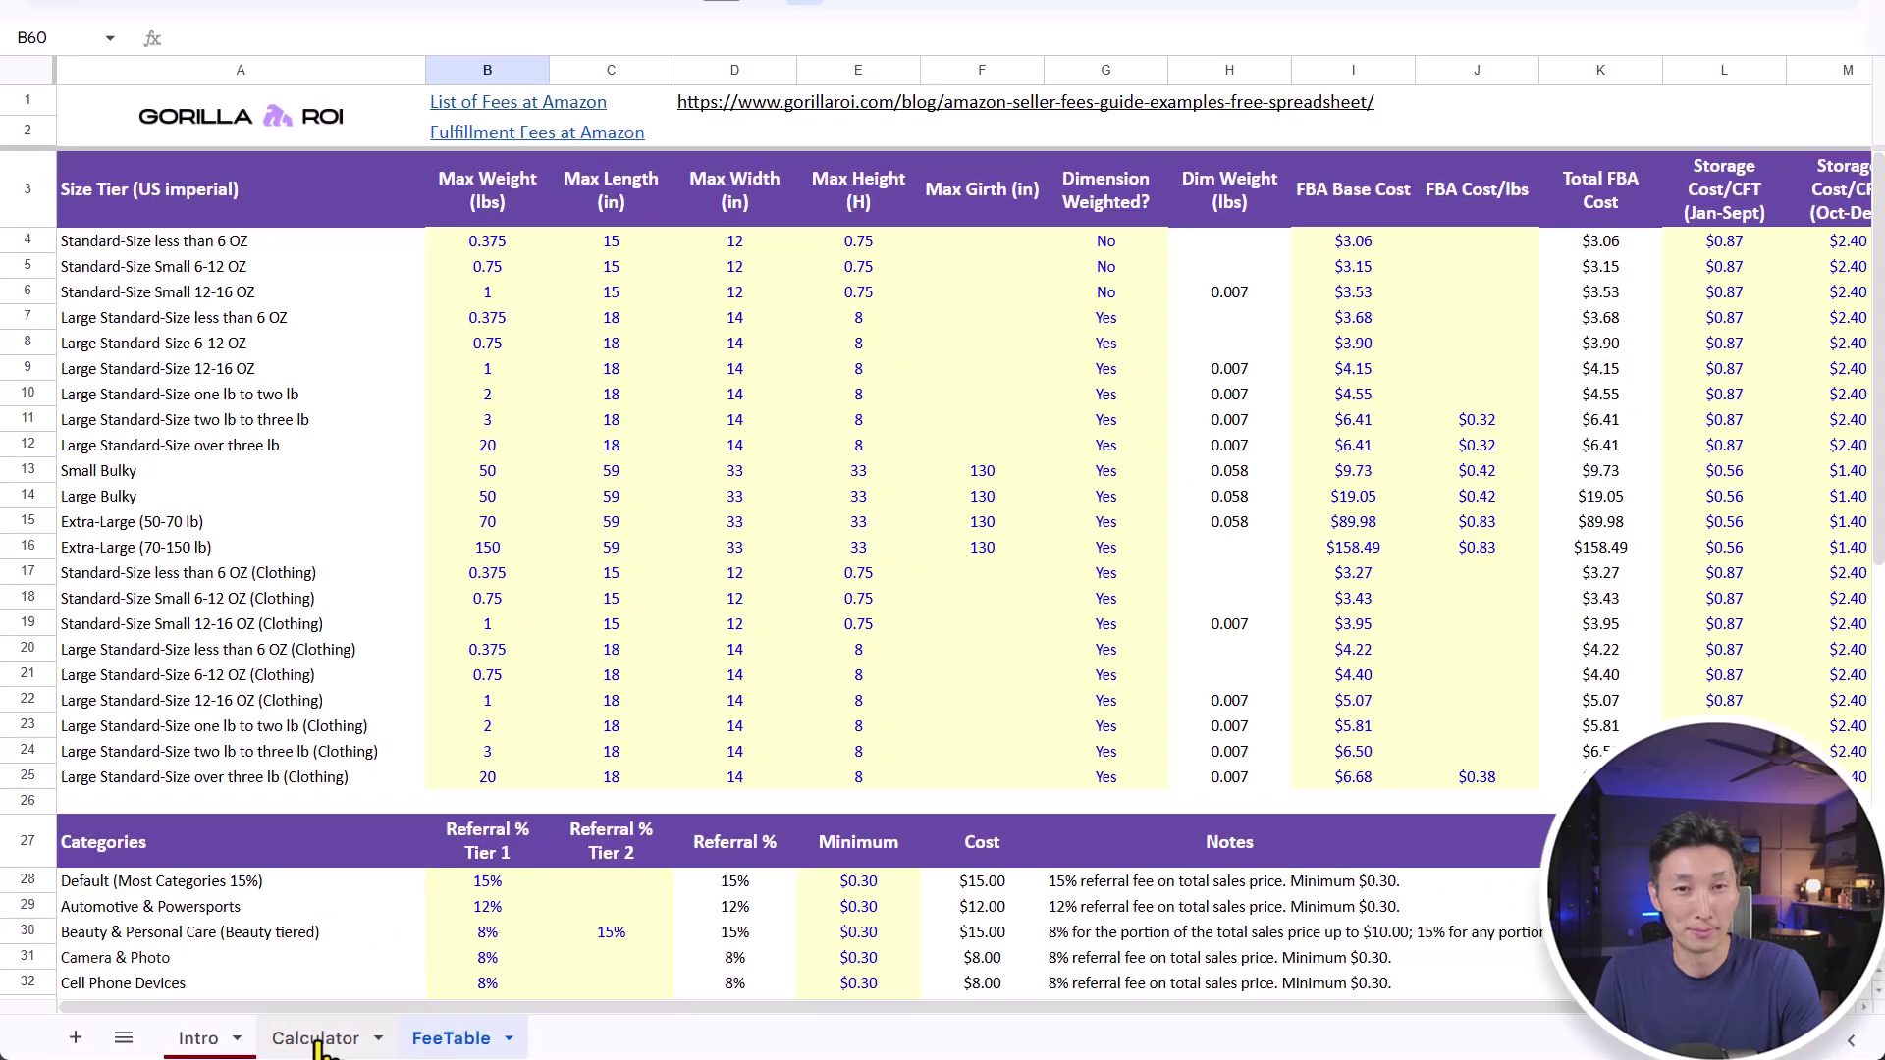
Look over the whole input section of the Calculator sheet, from category to warehouse and labor cost.
click(316, 1039)
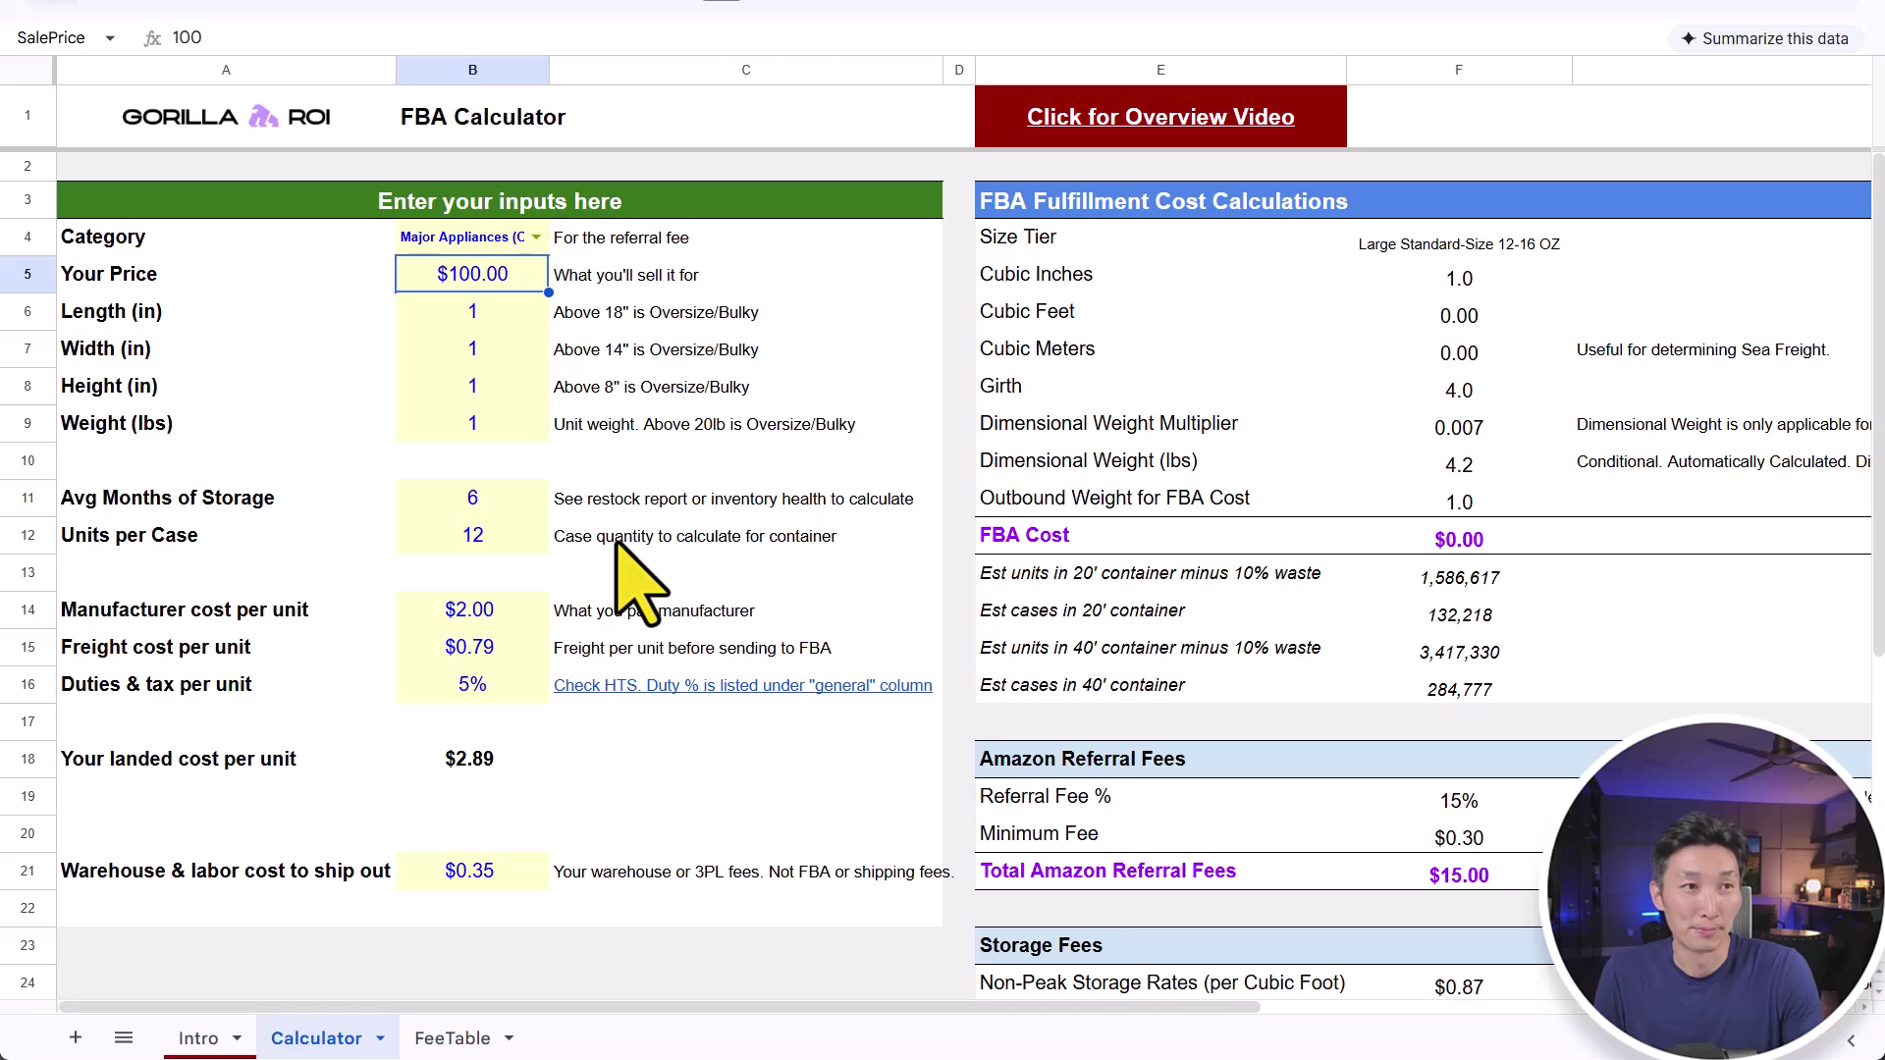
drag(227, 204, 609, 923)
click(594, 957)
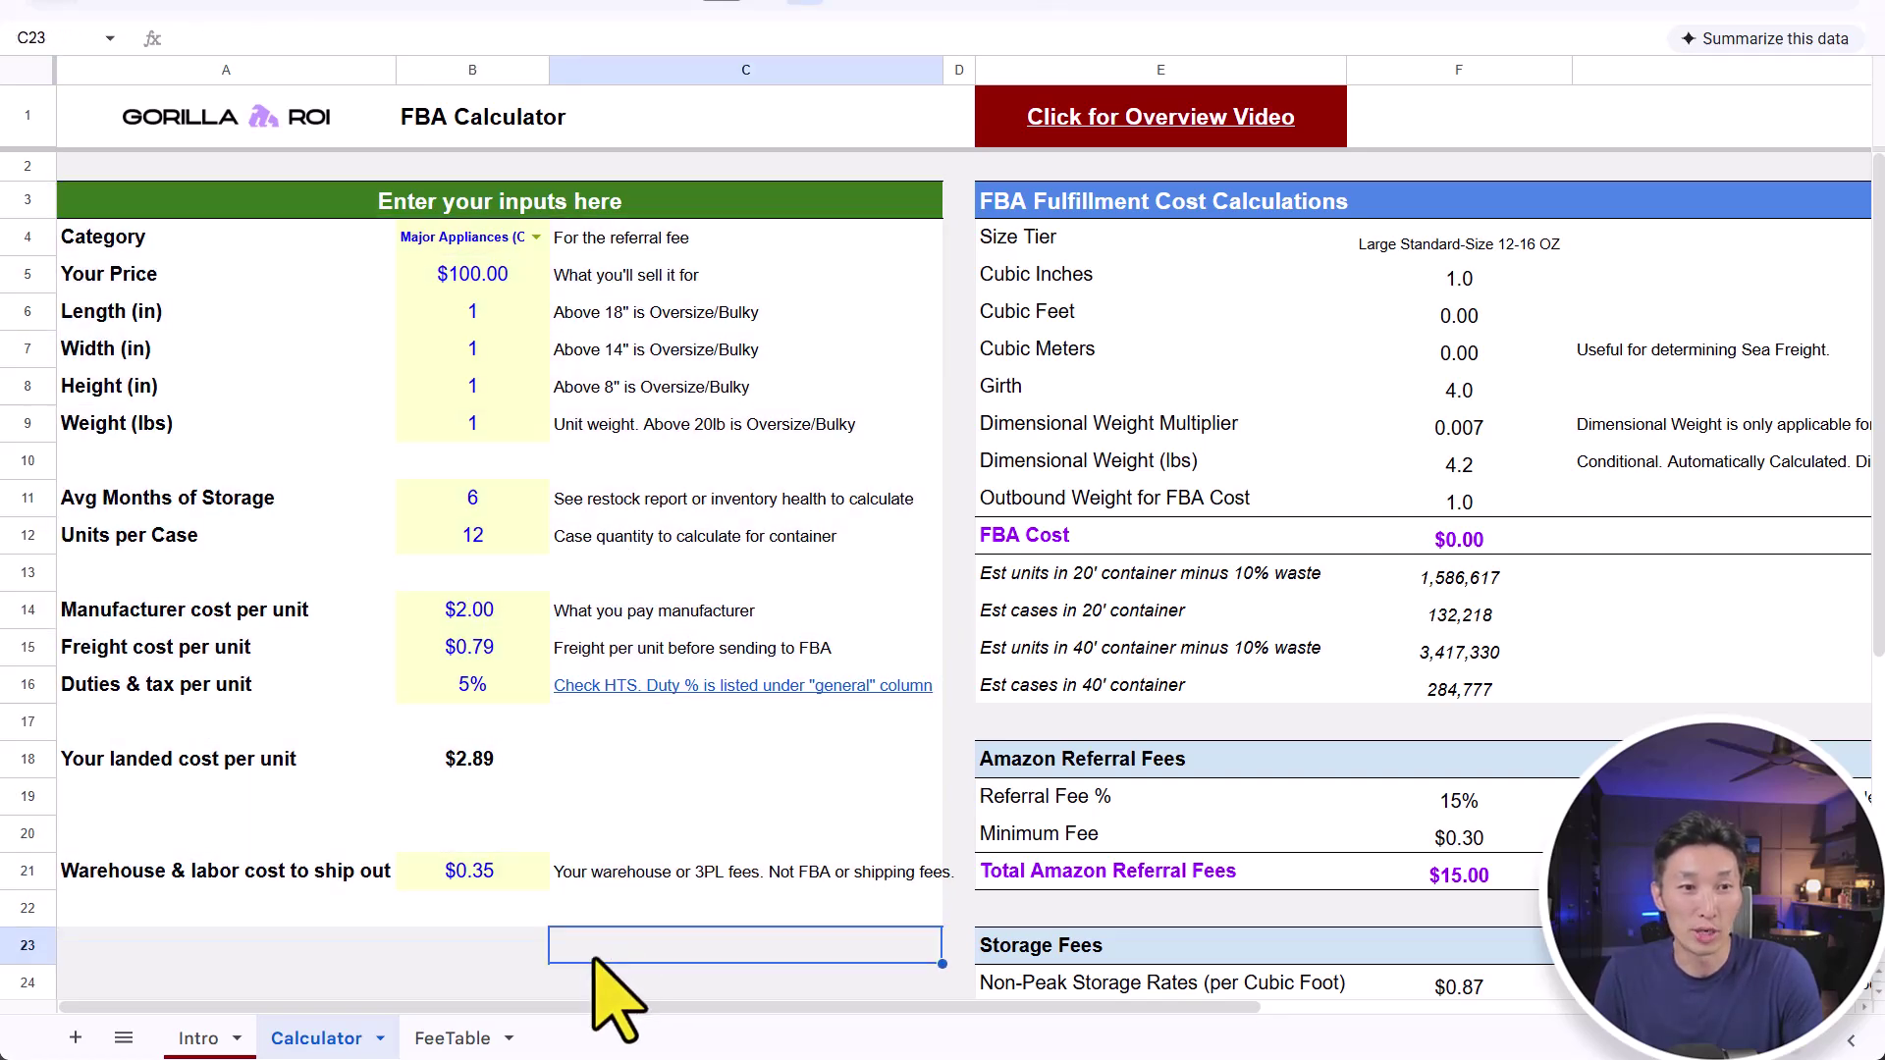
Review the Calculator's fulfillment cost, referral fee, storage fee, landed cost and profit summary sections.
drag(623, 1005, 934, 1008)
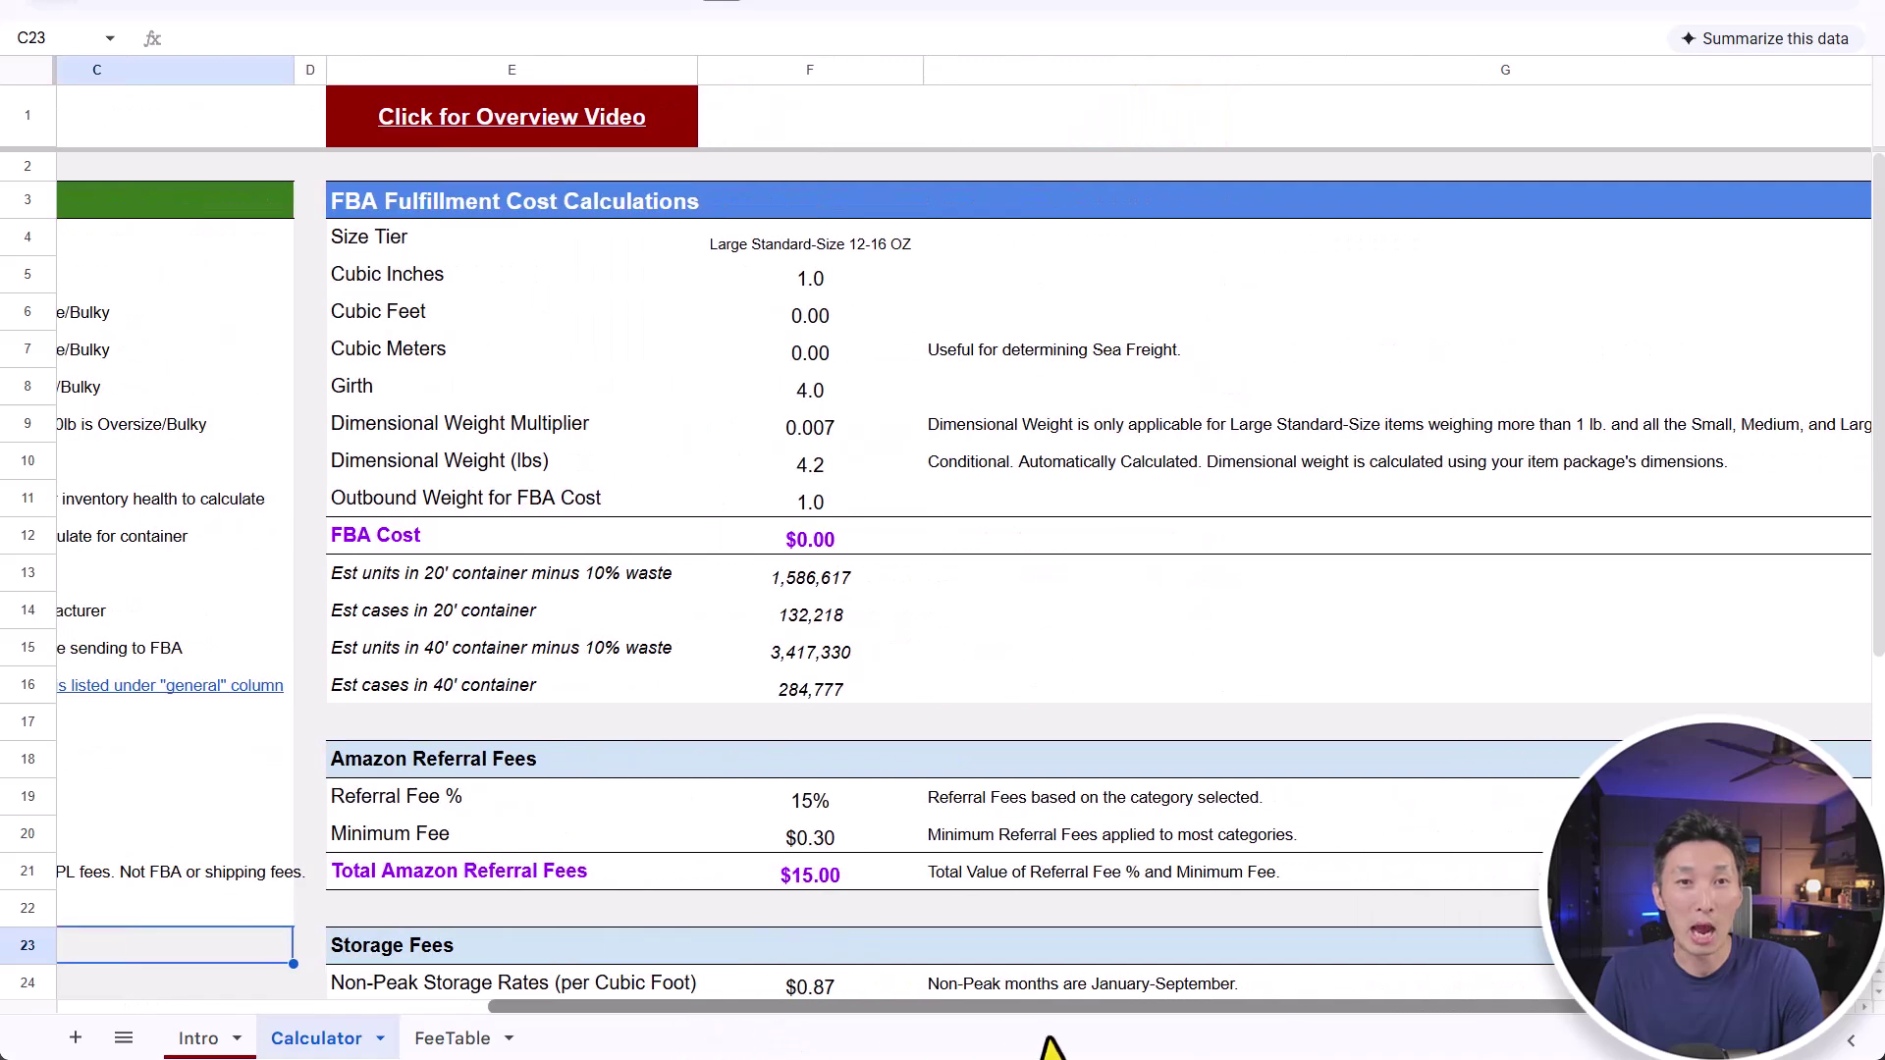
drag(432, 201, 933, 888)
scroll(922, 888, down, 4)
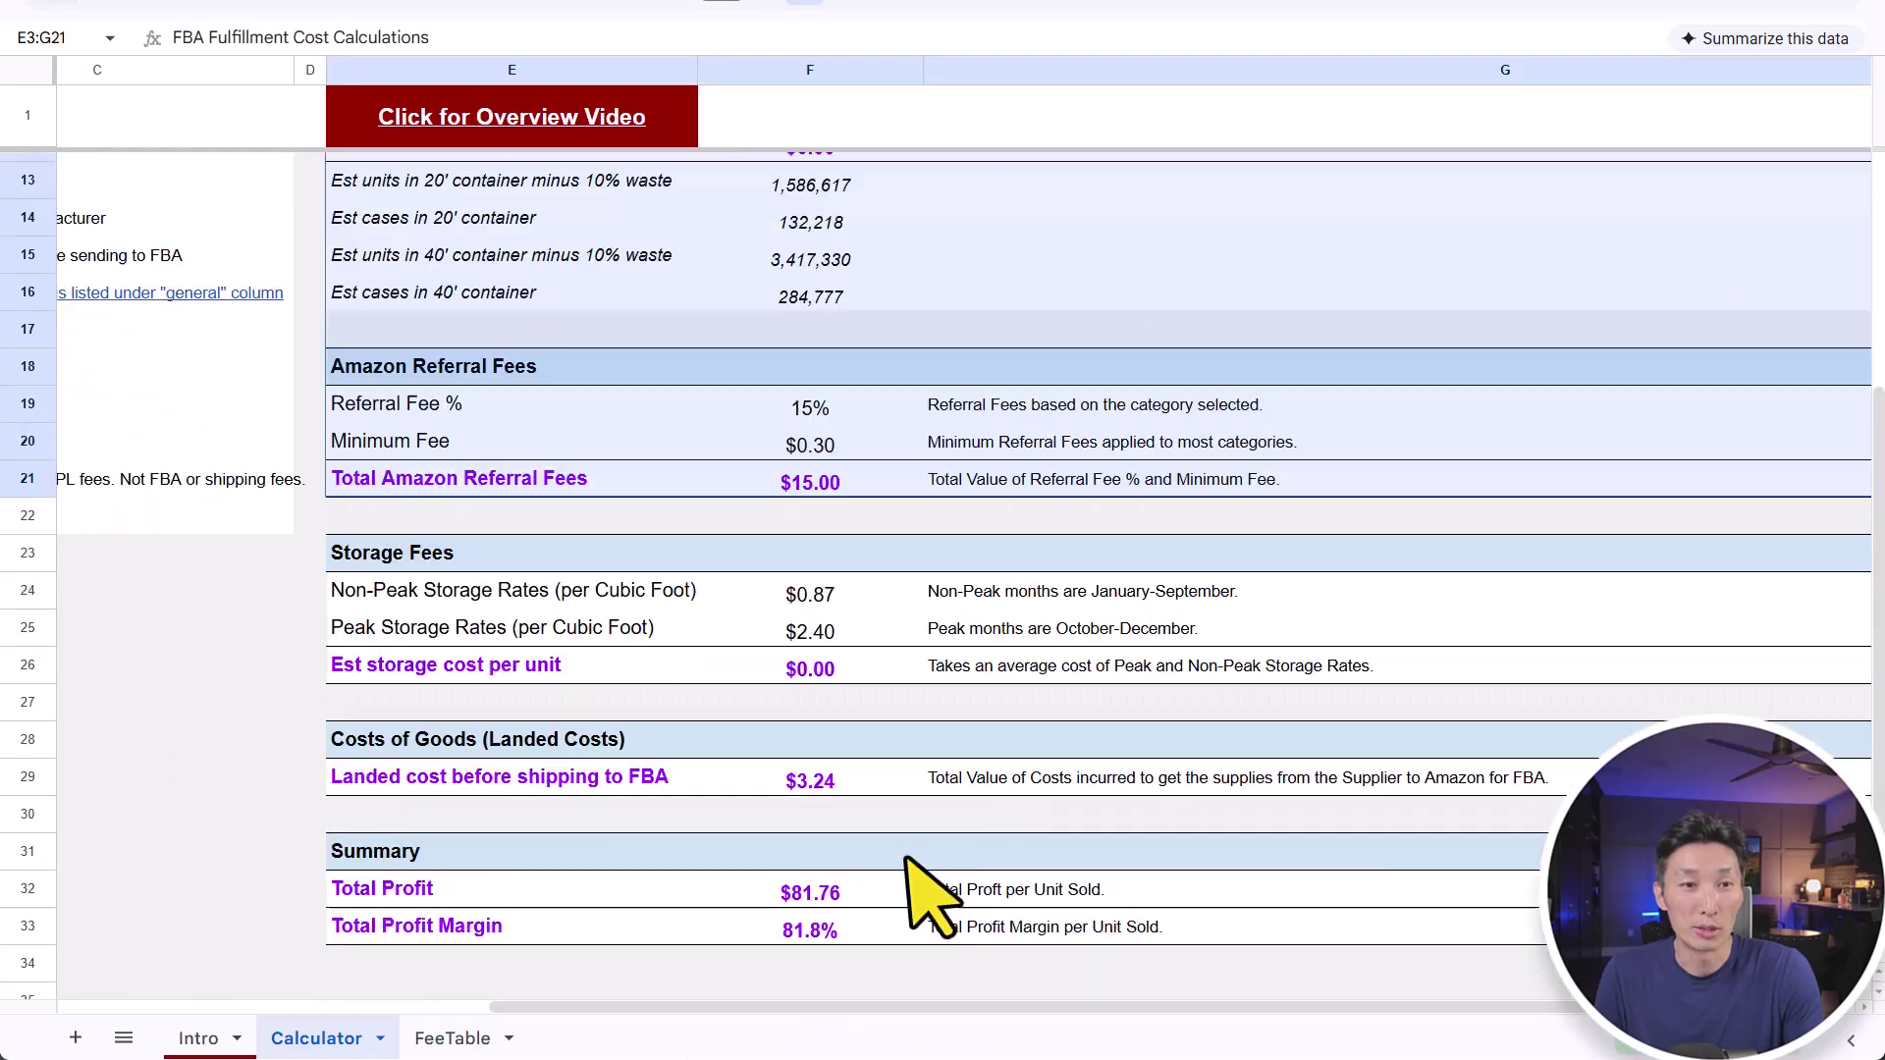
drag(824, 1005, 192, 1008)
scroll(506, 569, up, 4)
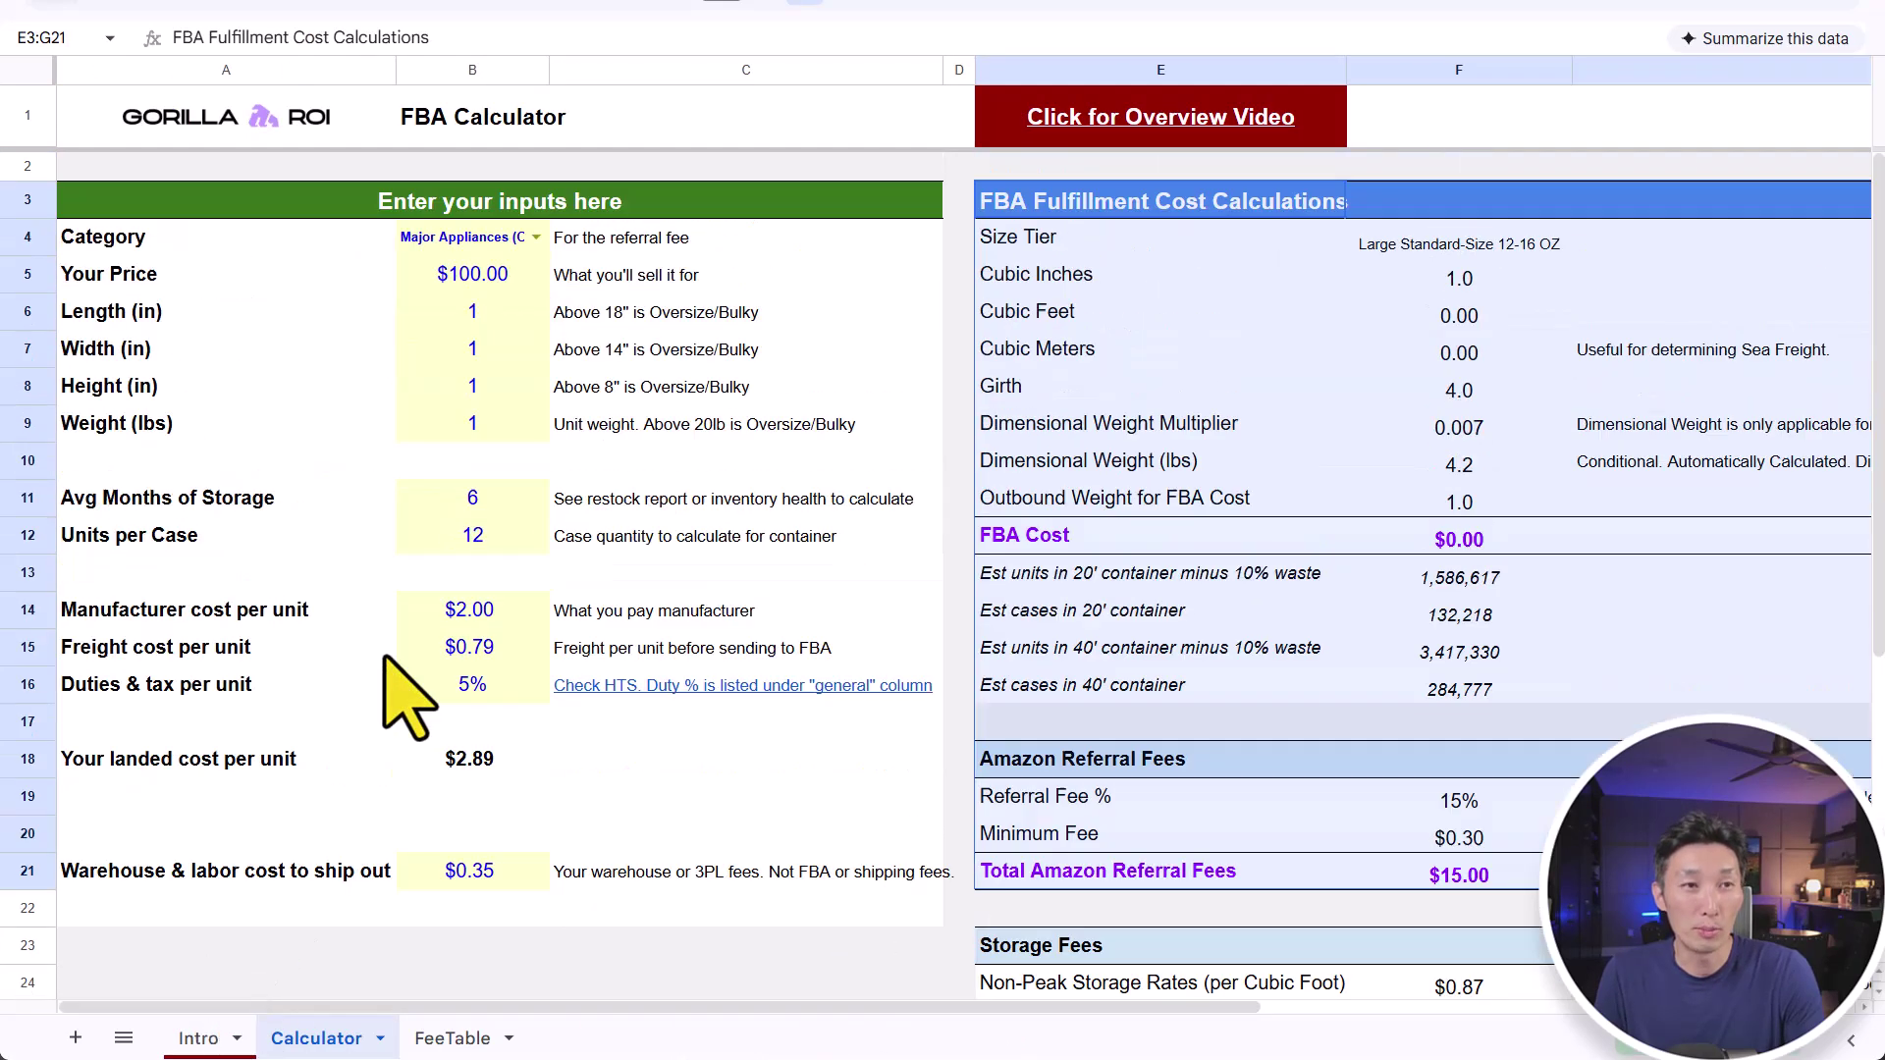
Review the Calculator's input and FBA fulfillment cost sections, and look at the FeeTable sheet that feeds them.
drag(263, 171, 301, 610)
click(1041, 279)
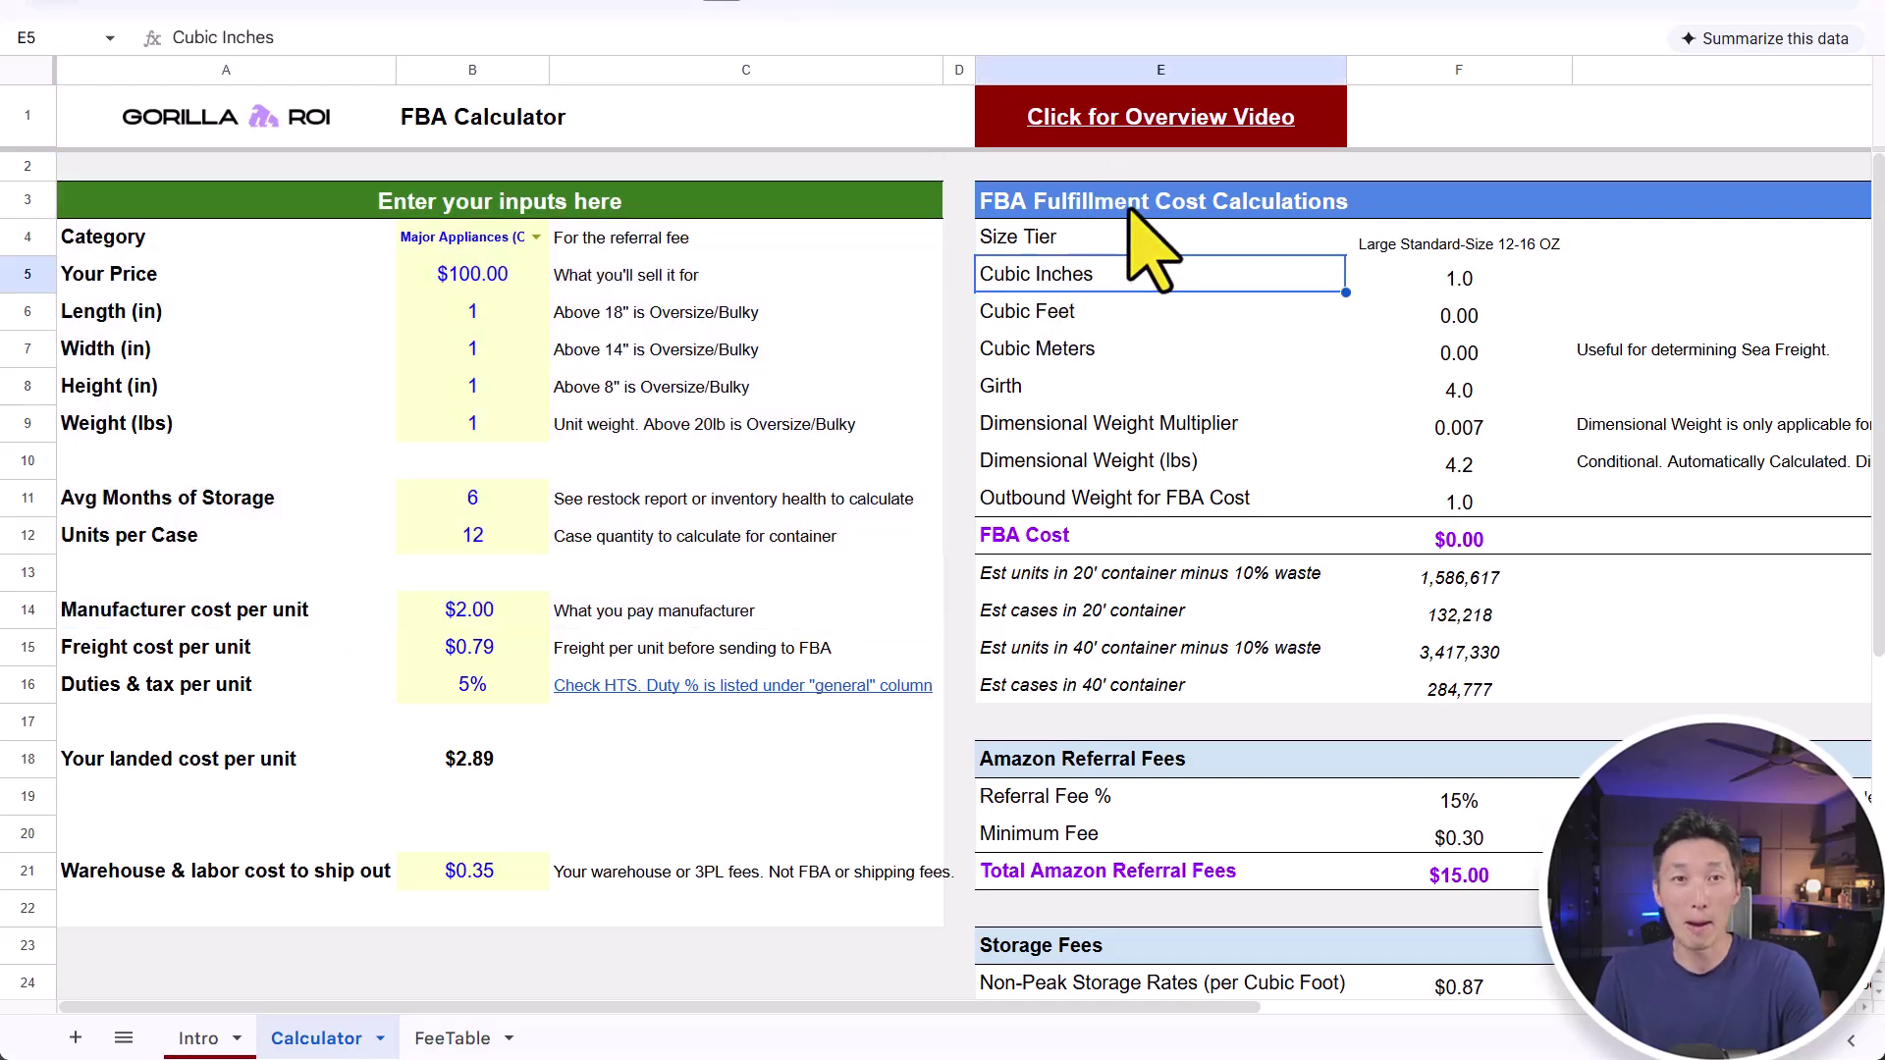
drag(1129, 204, 1148, 831)
click(1148, 726)
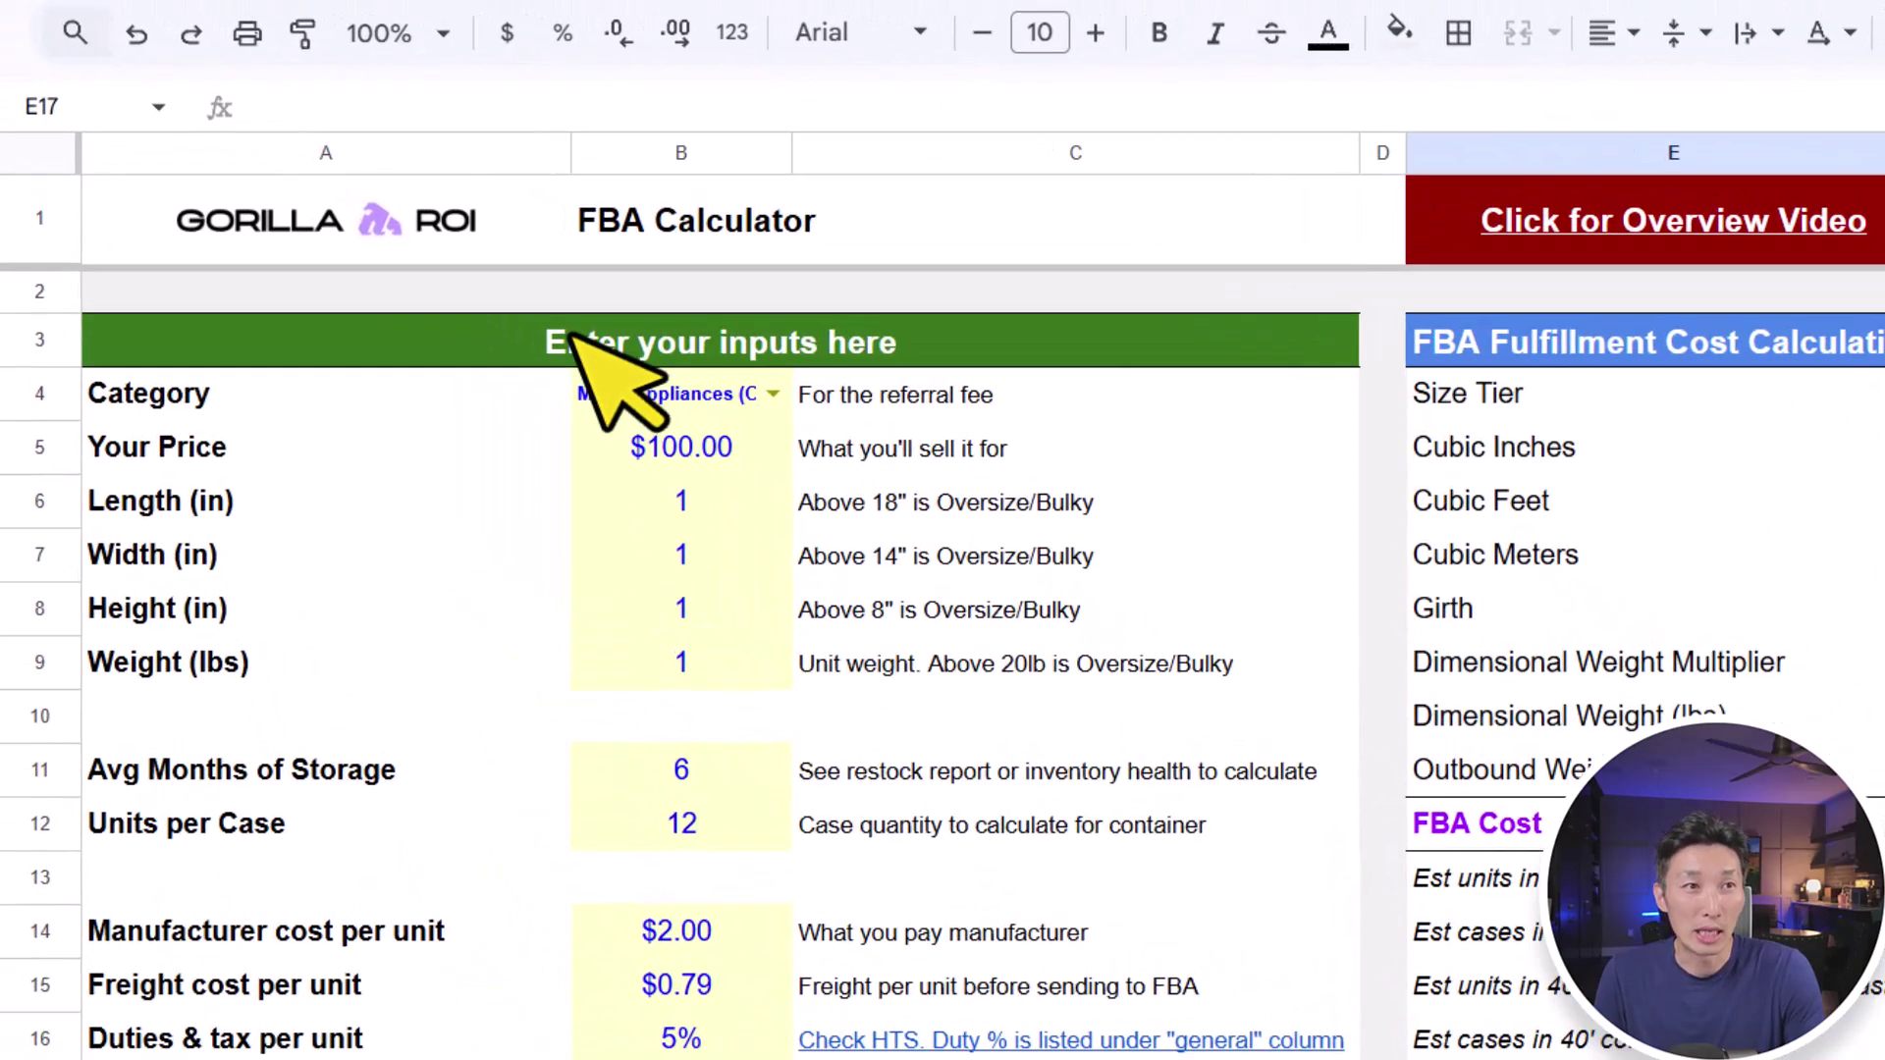
drag(410, 199, 387, 956)
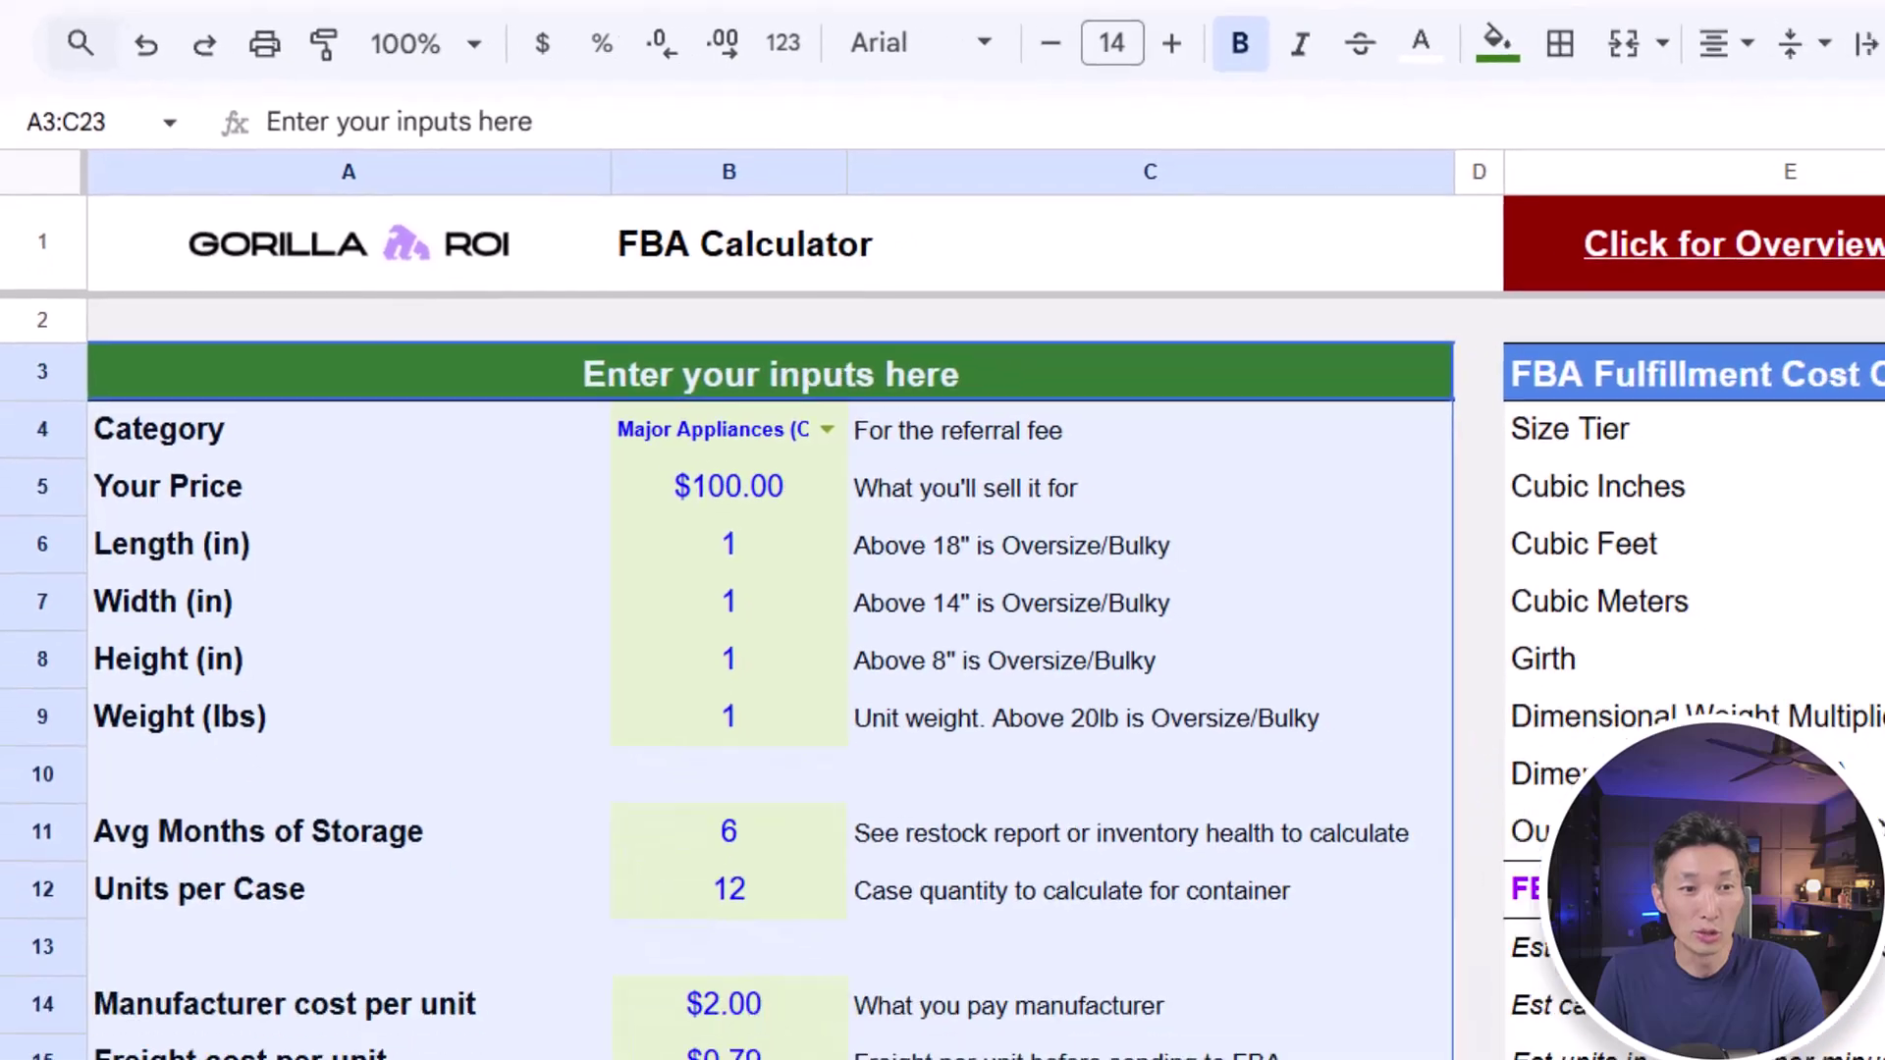
click(450, 1039)
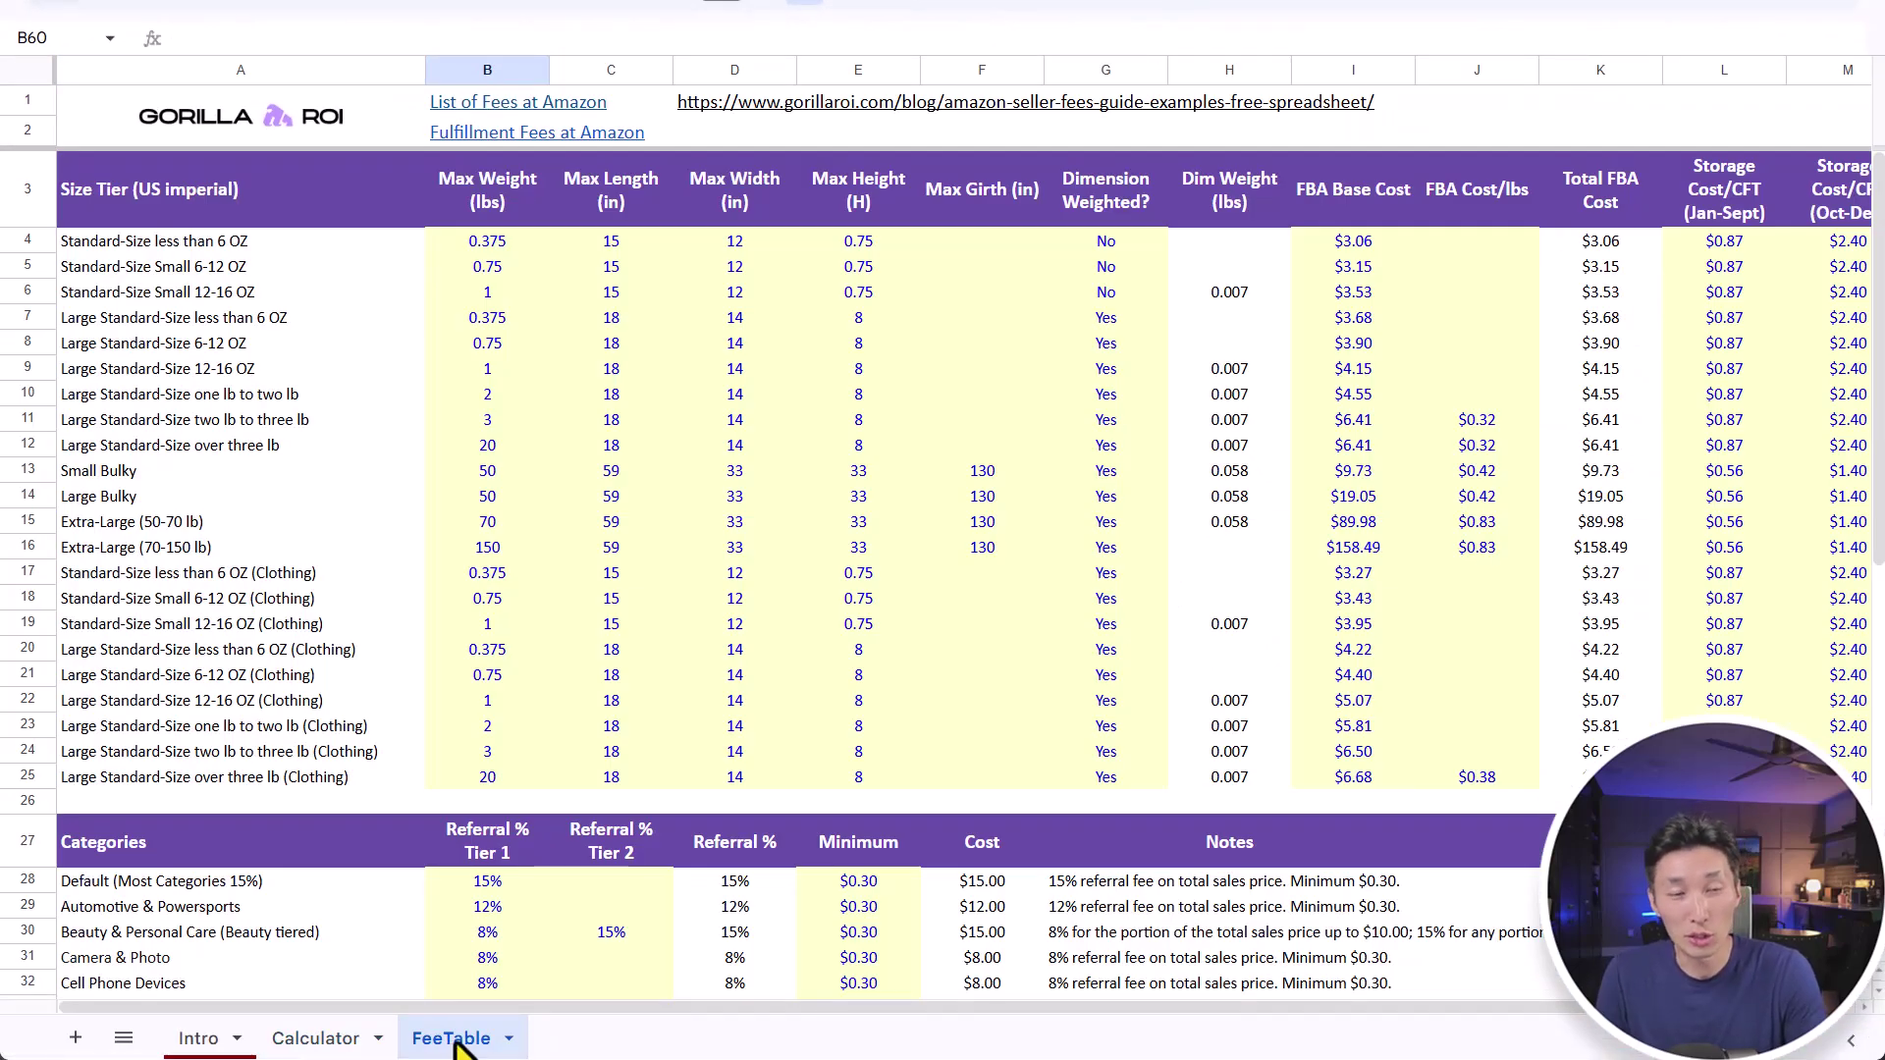
click(305, 1039)
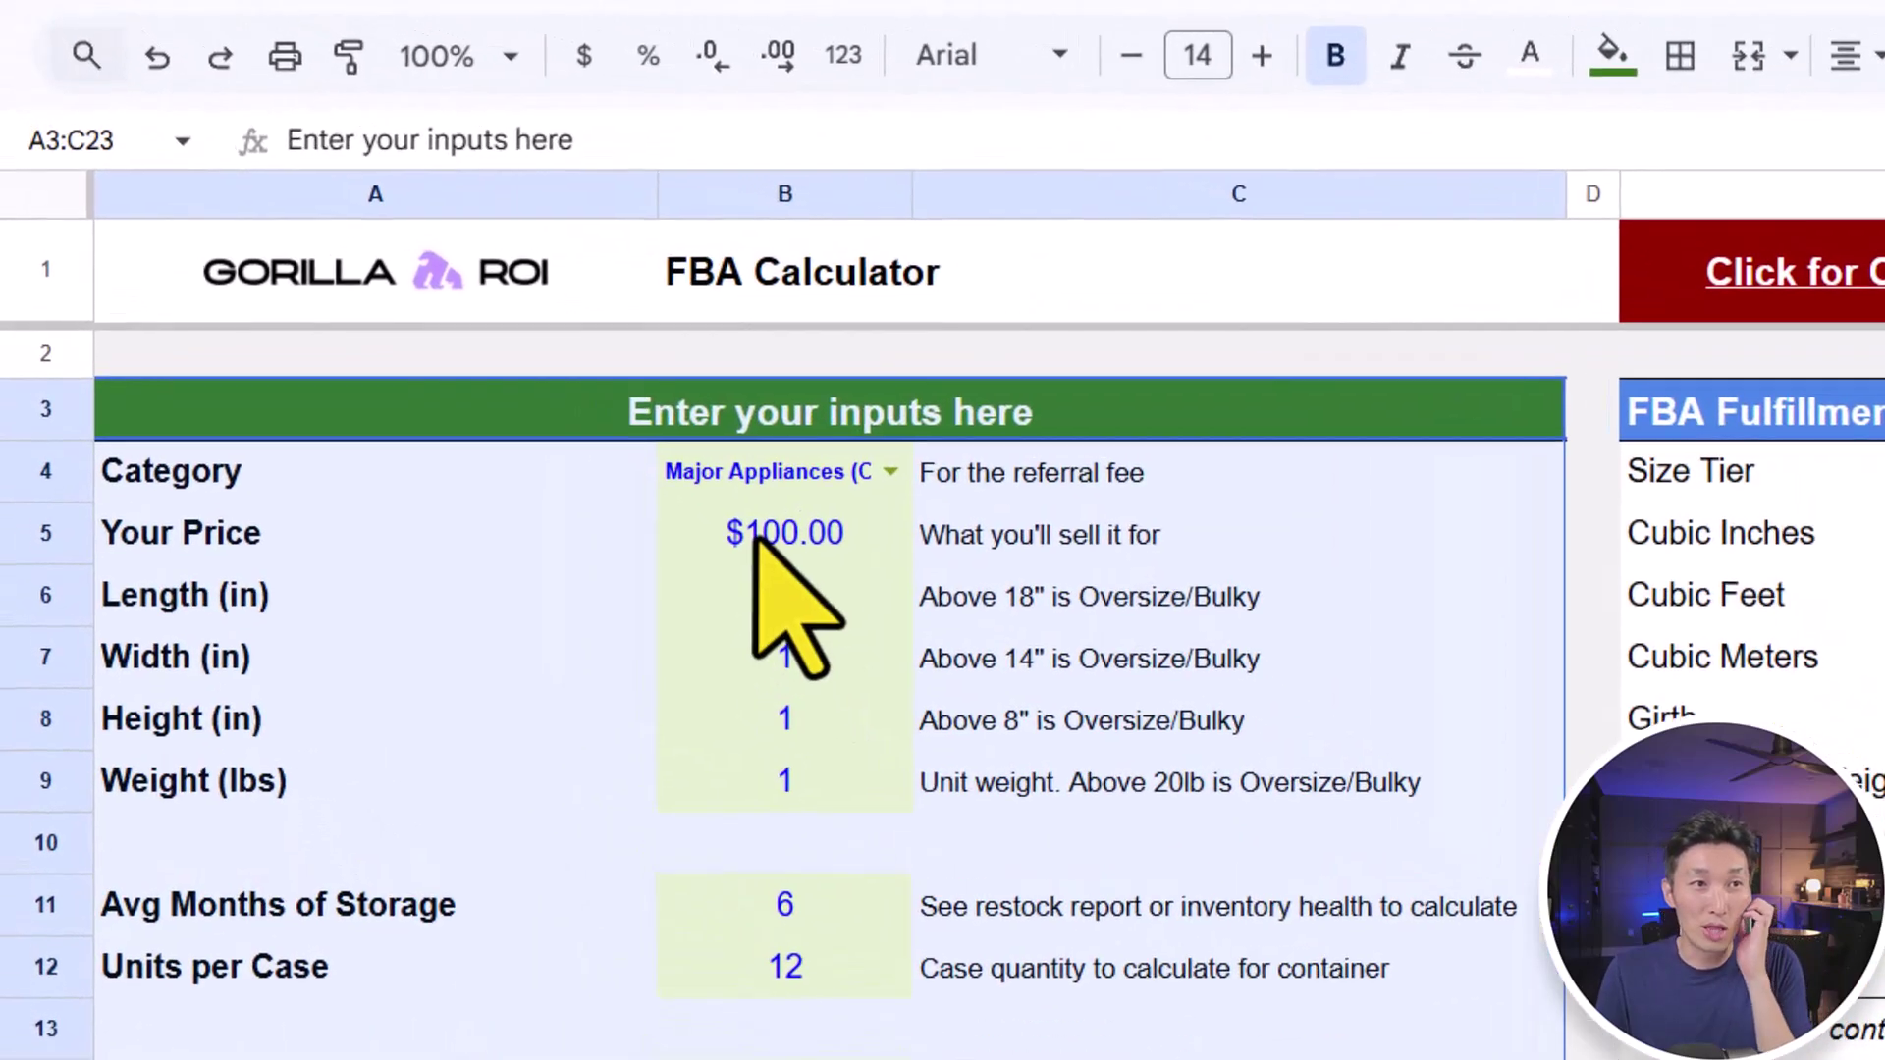
Set the product category to Camera & Photo and the selling price to $1,000 in the Calculator inputs.
click(754, 538)
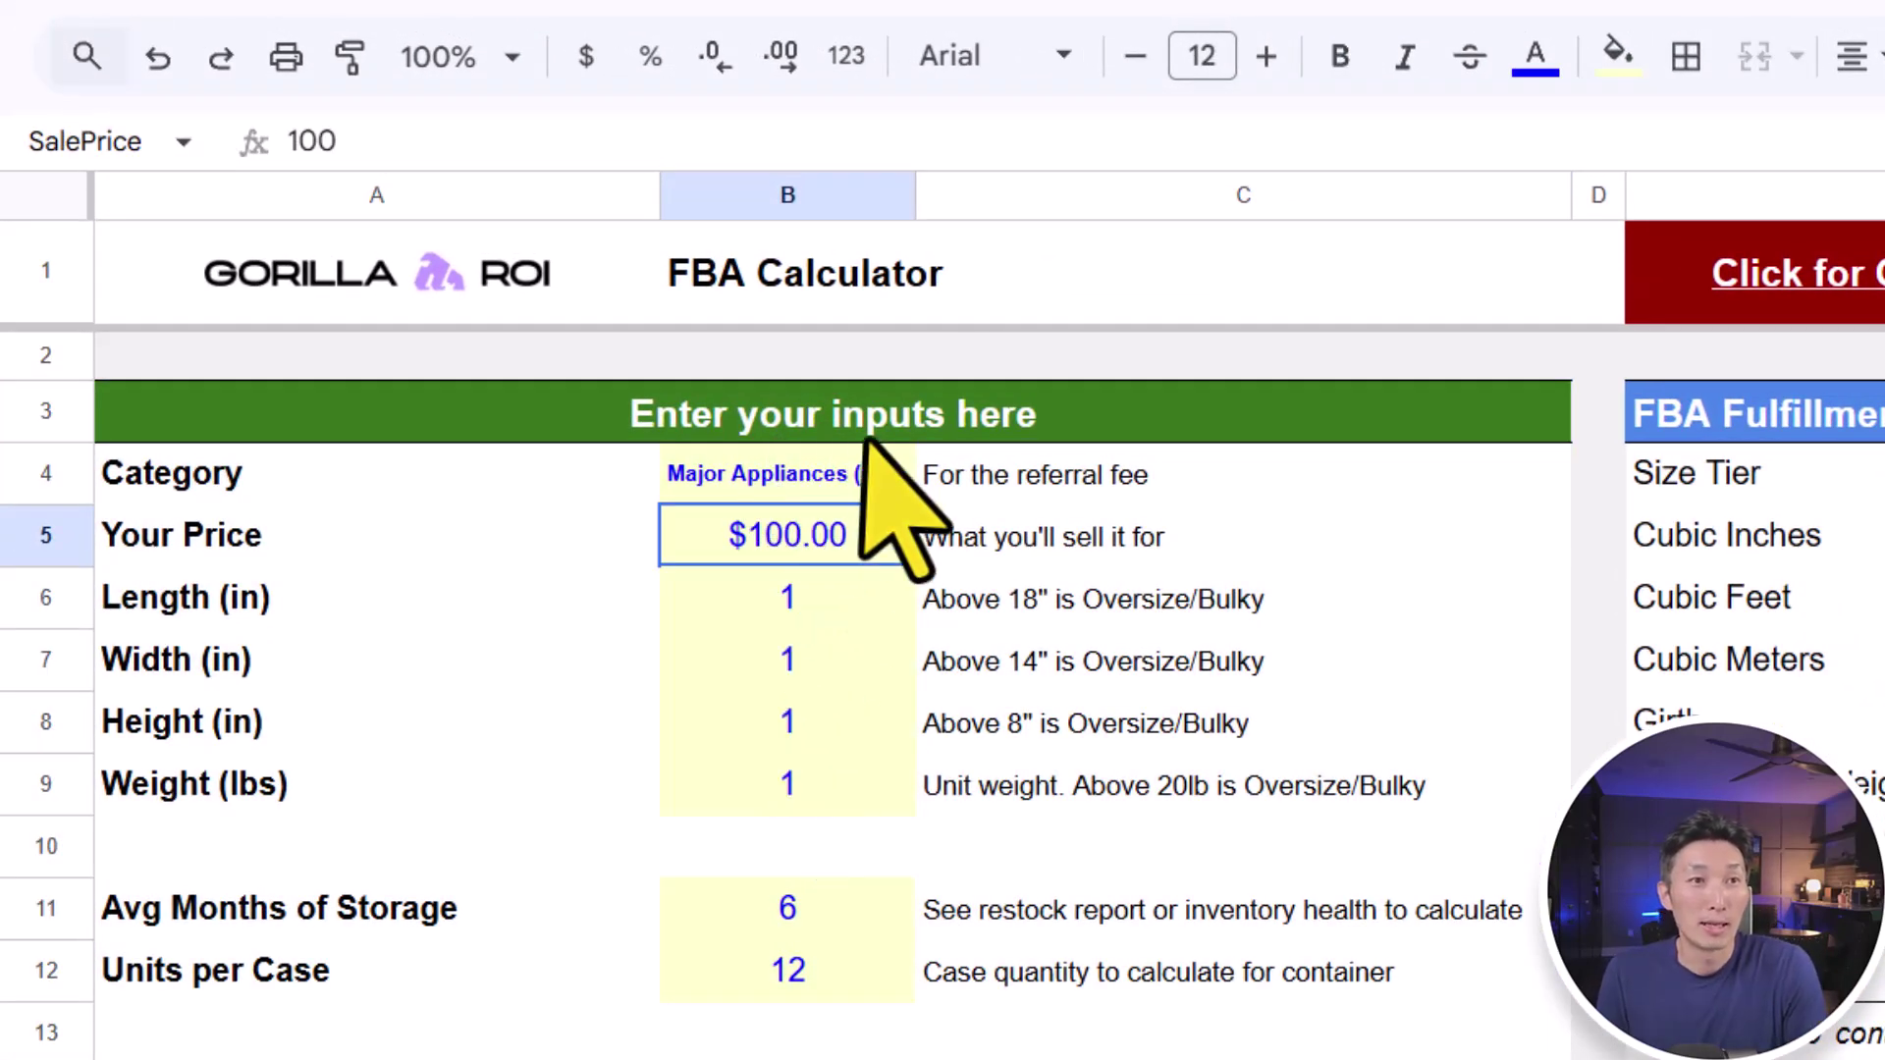
click(891, 472)
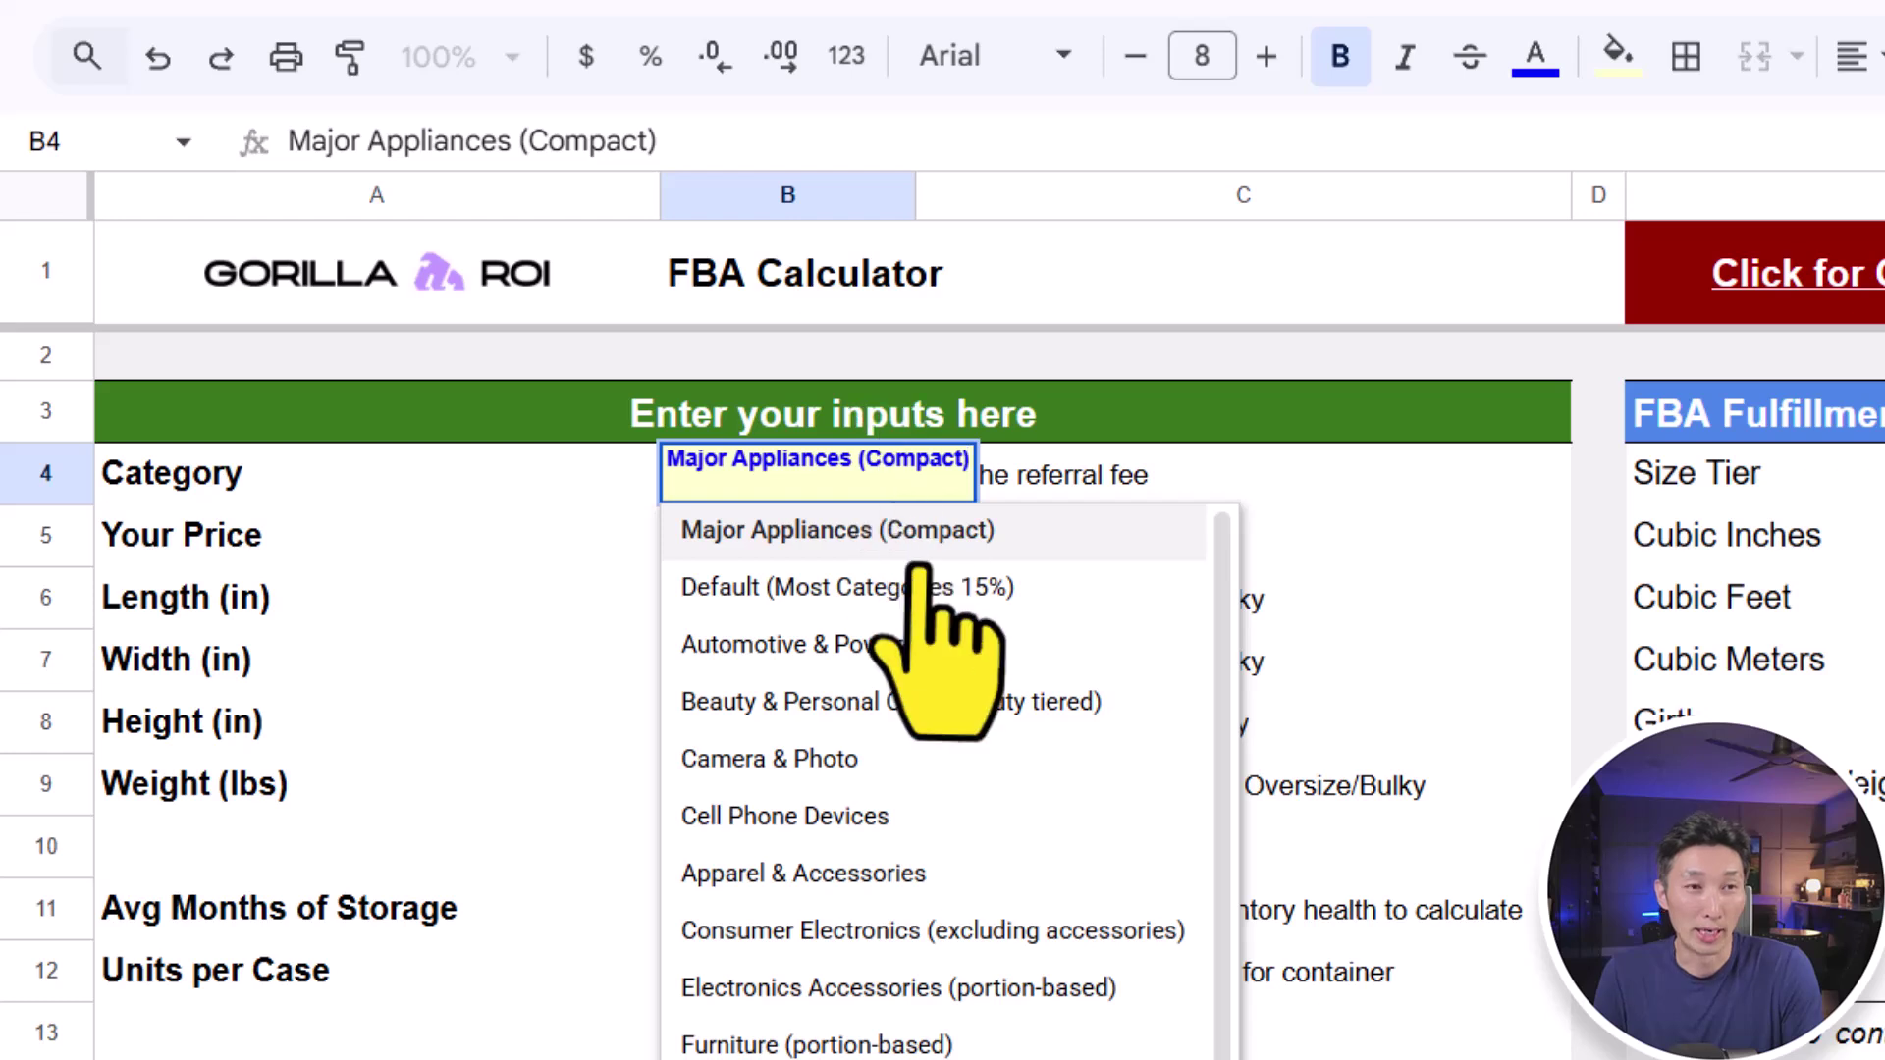
click(952, 770)
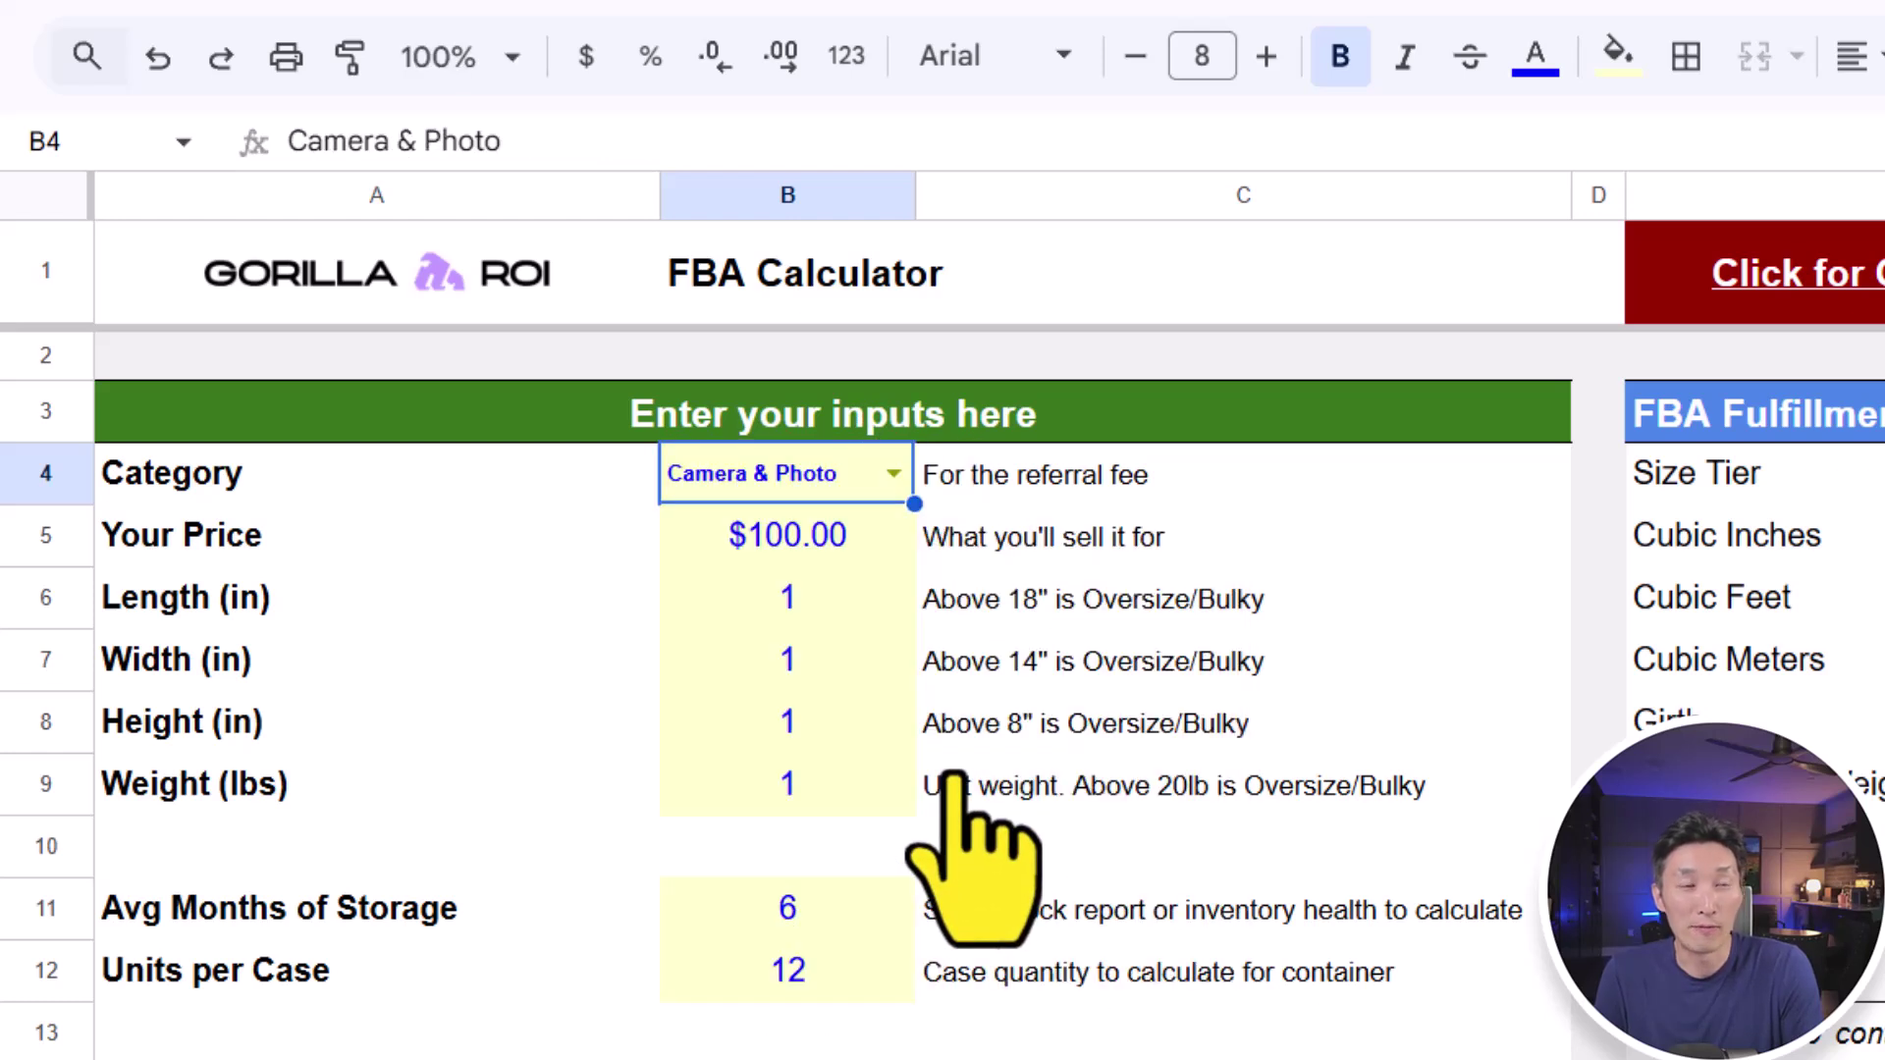
click(776, 535)
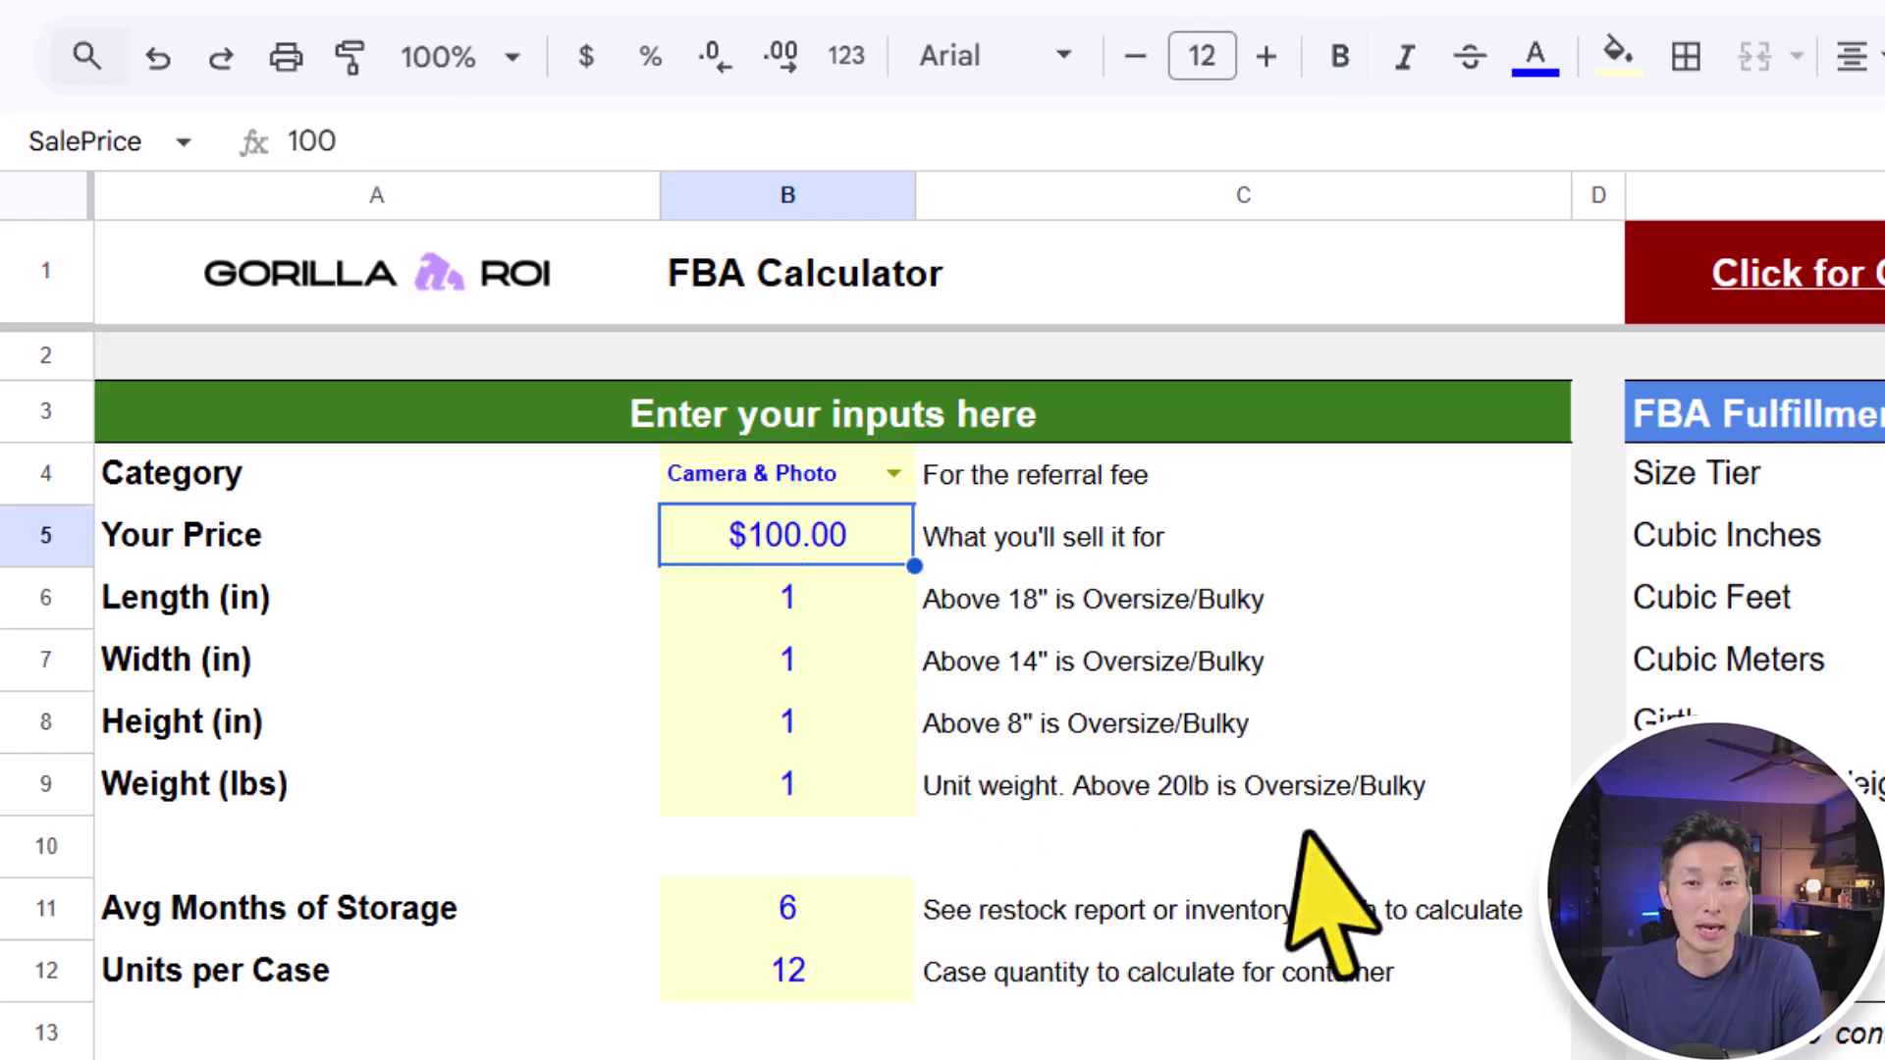
text(1,0)
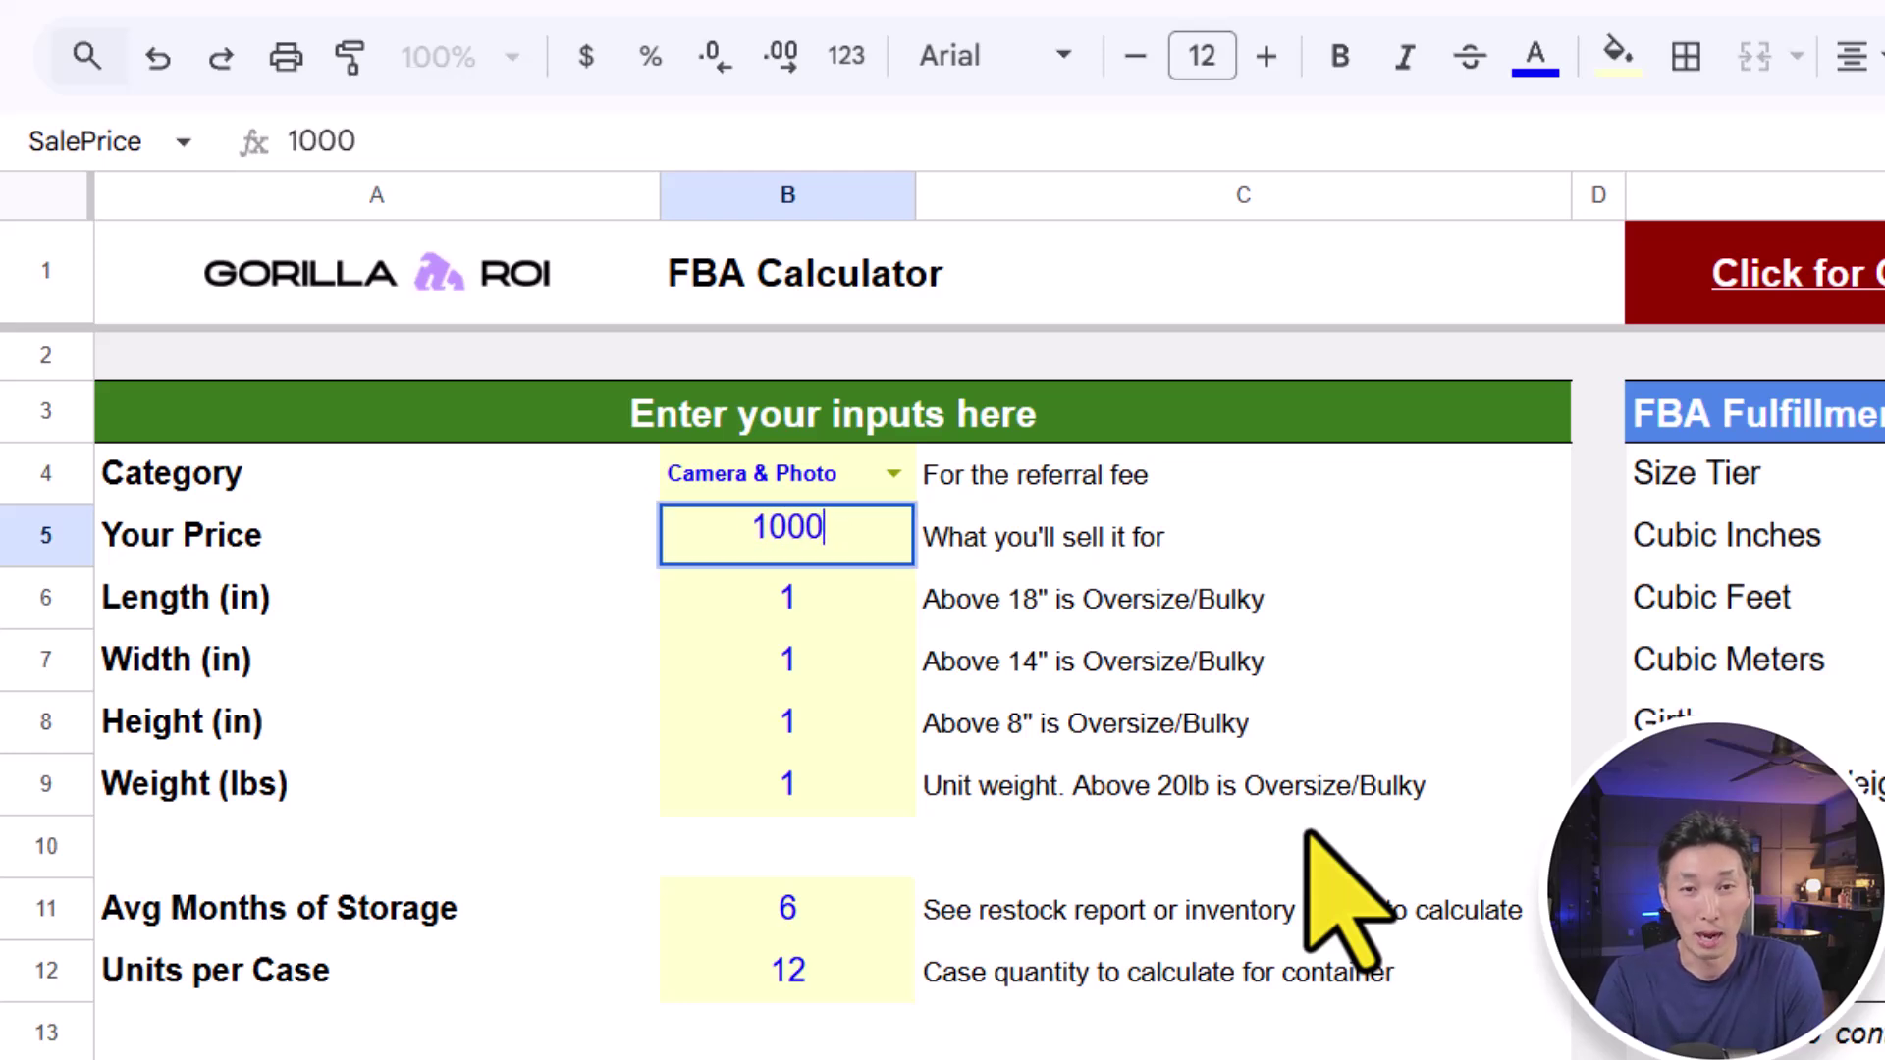
text(00)
key(Return)
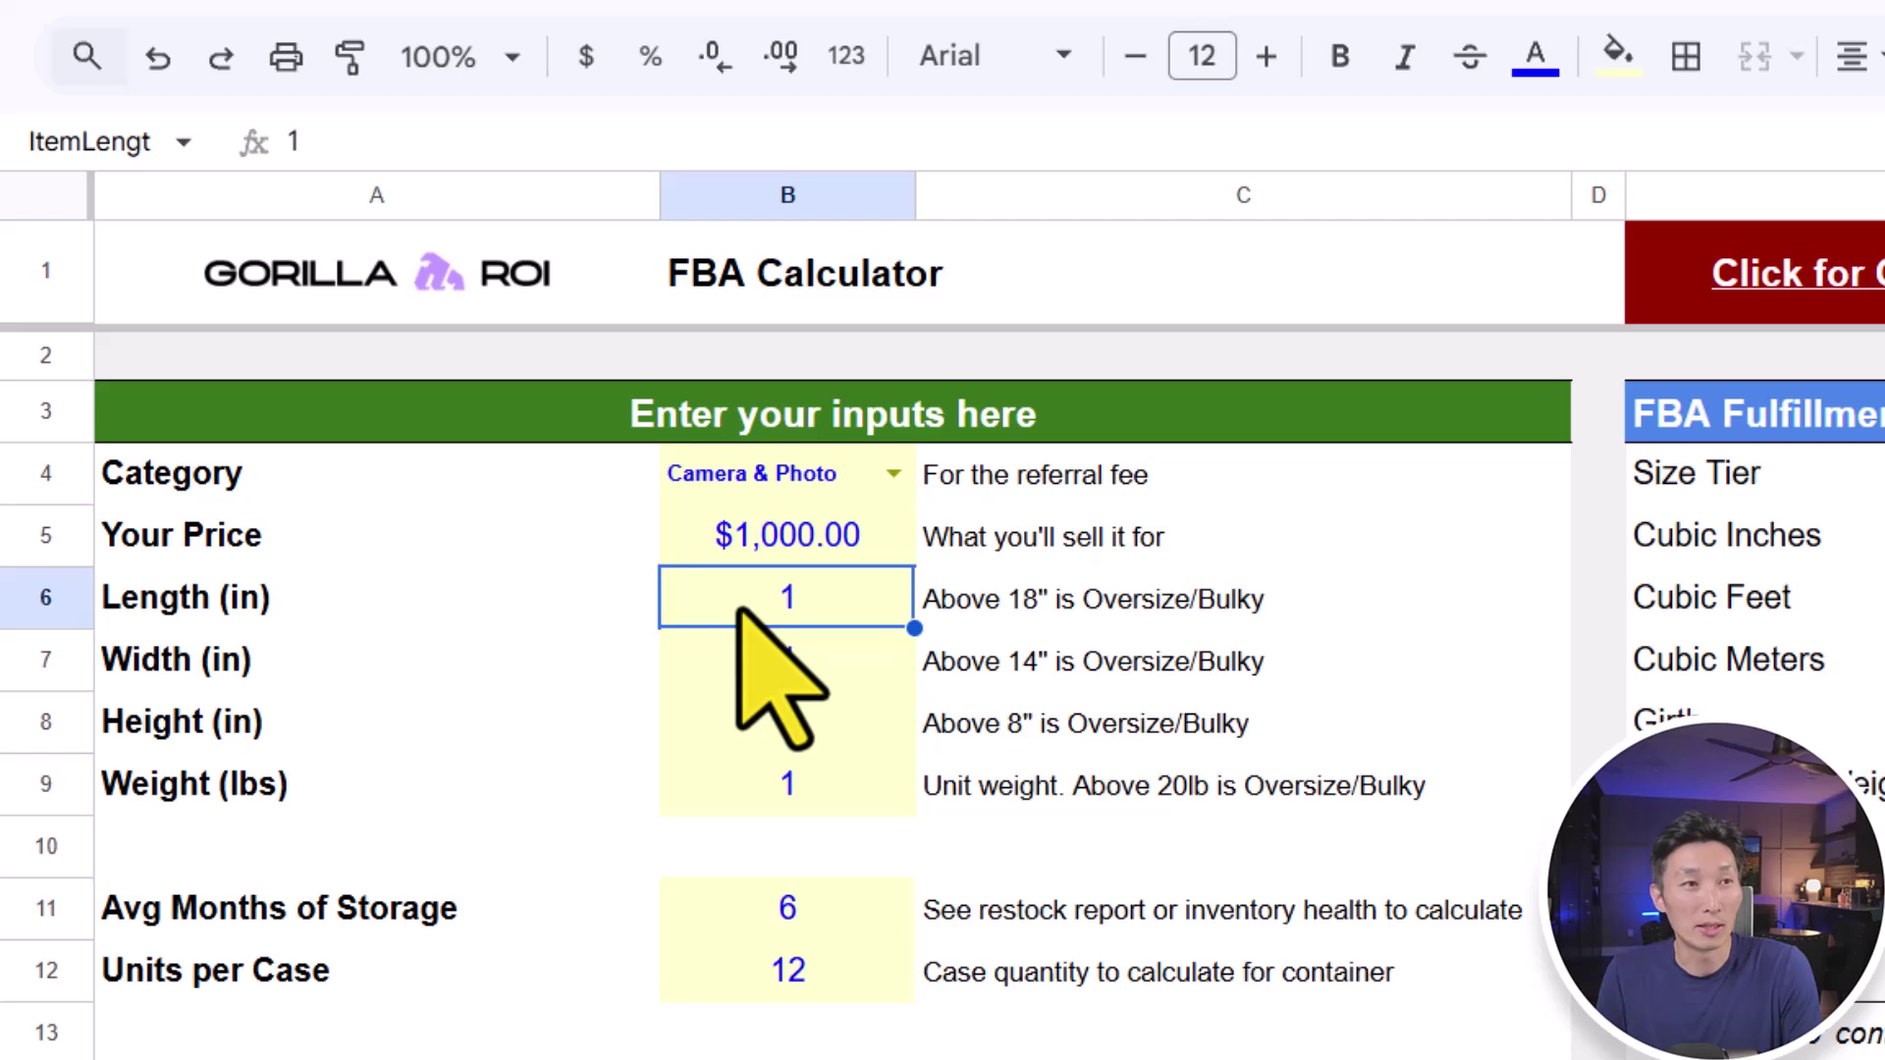
Enter the item's size as length 10, width 5 and height 5 inches, with a weight of 5 lbs.
text(10)
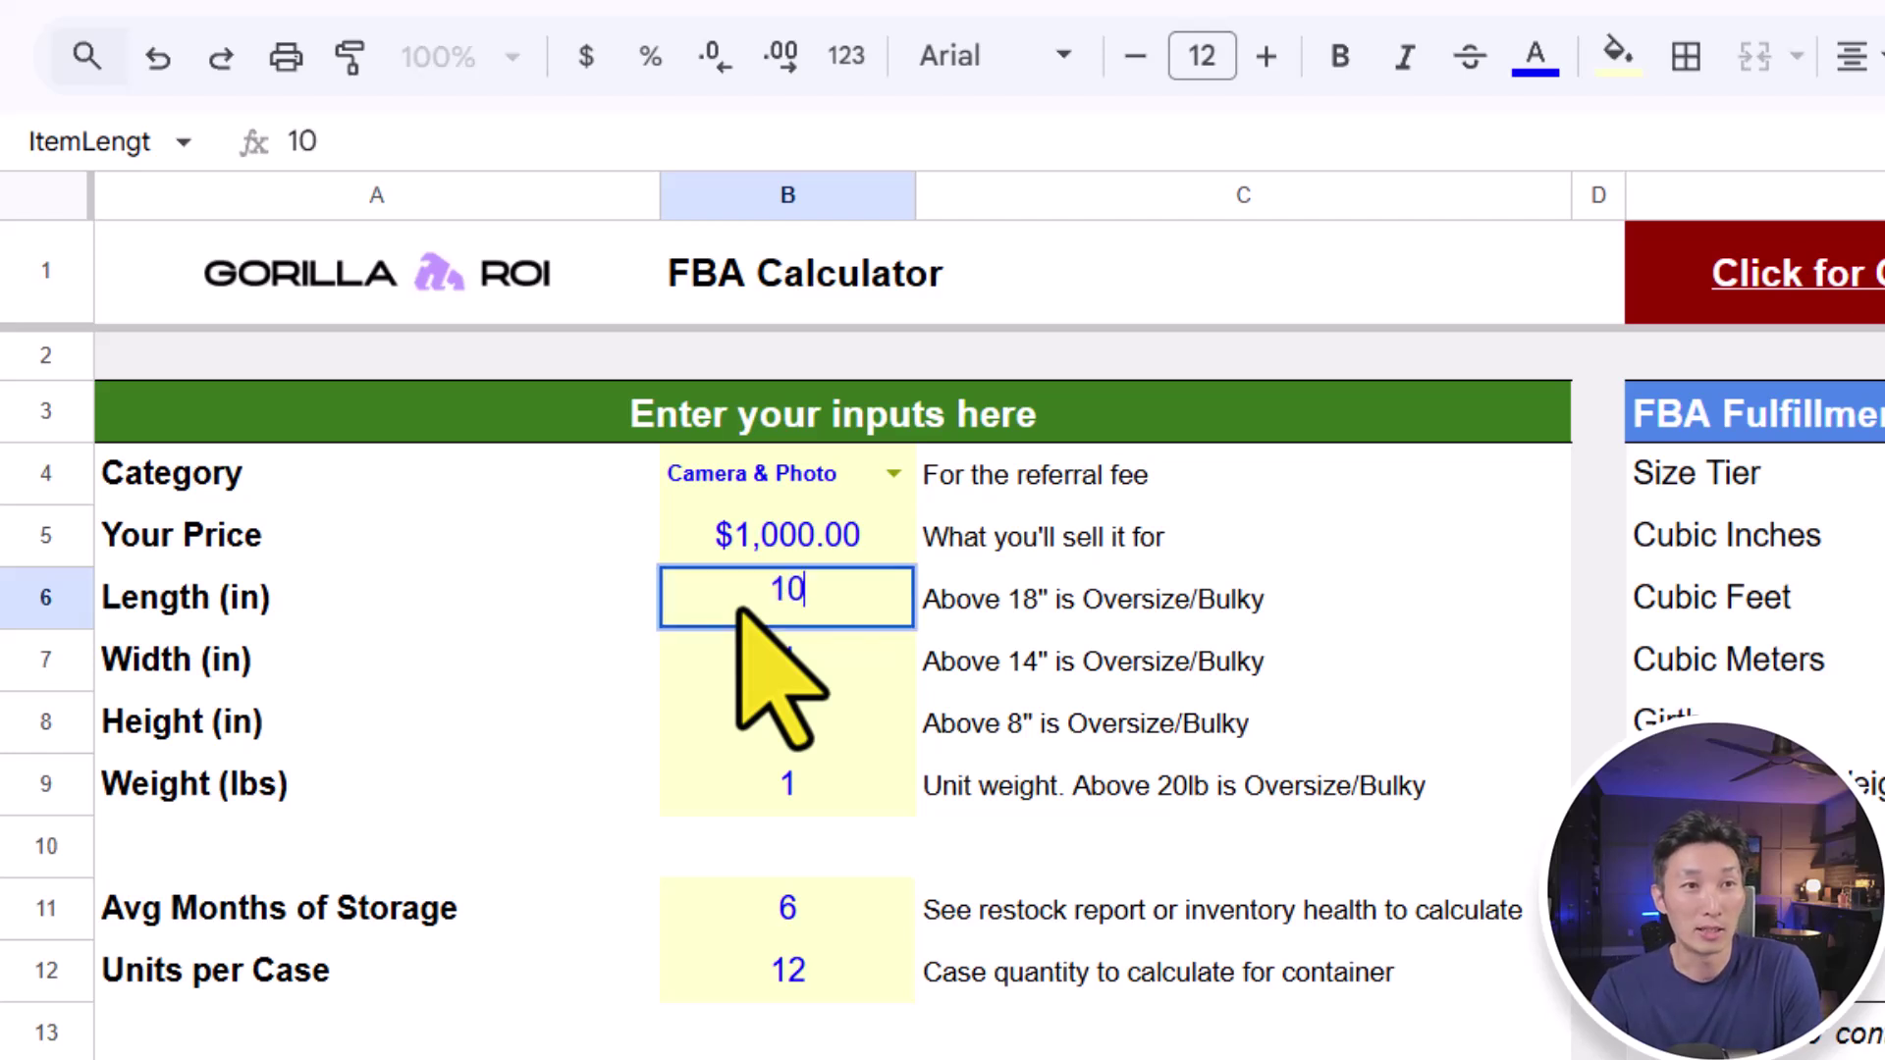
key(Return)
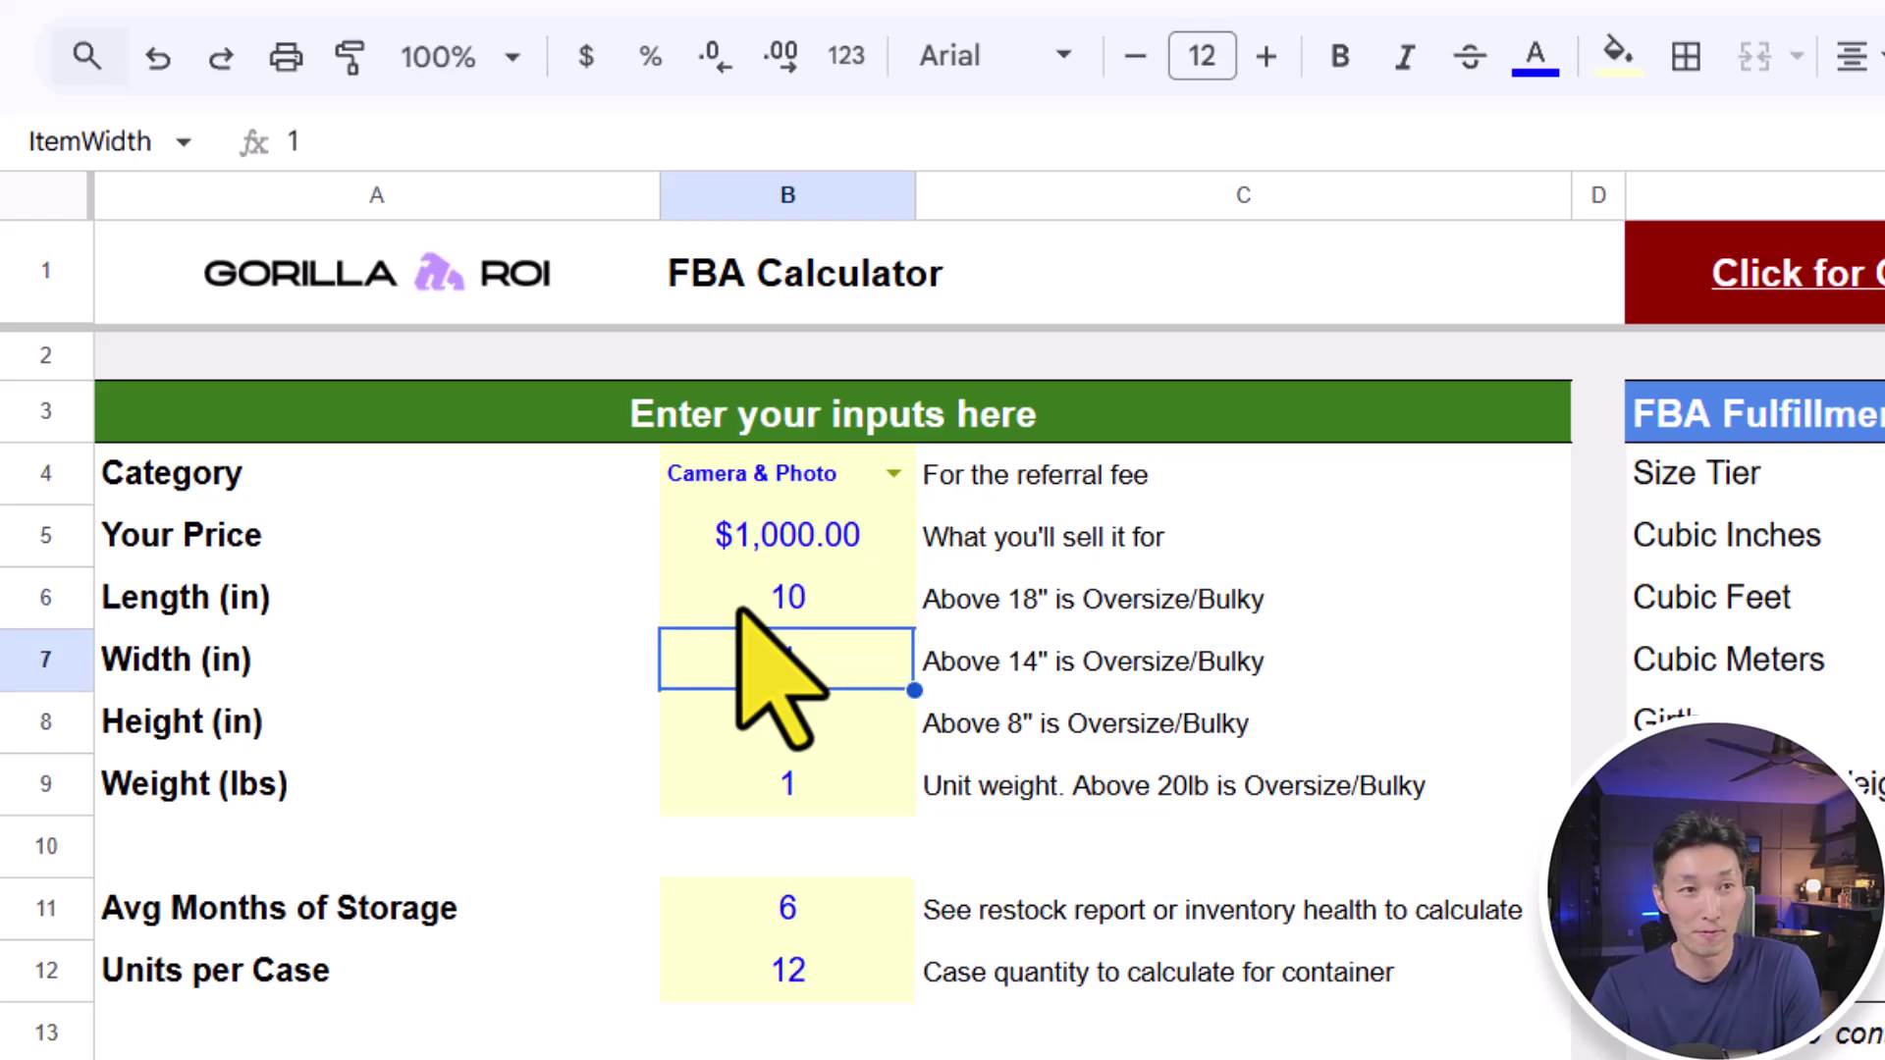
text(5)
key(Return)
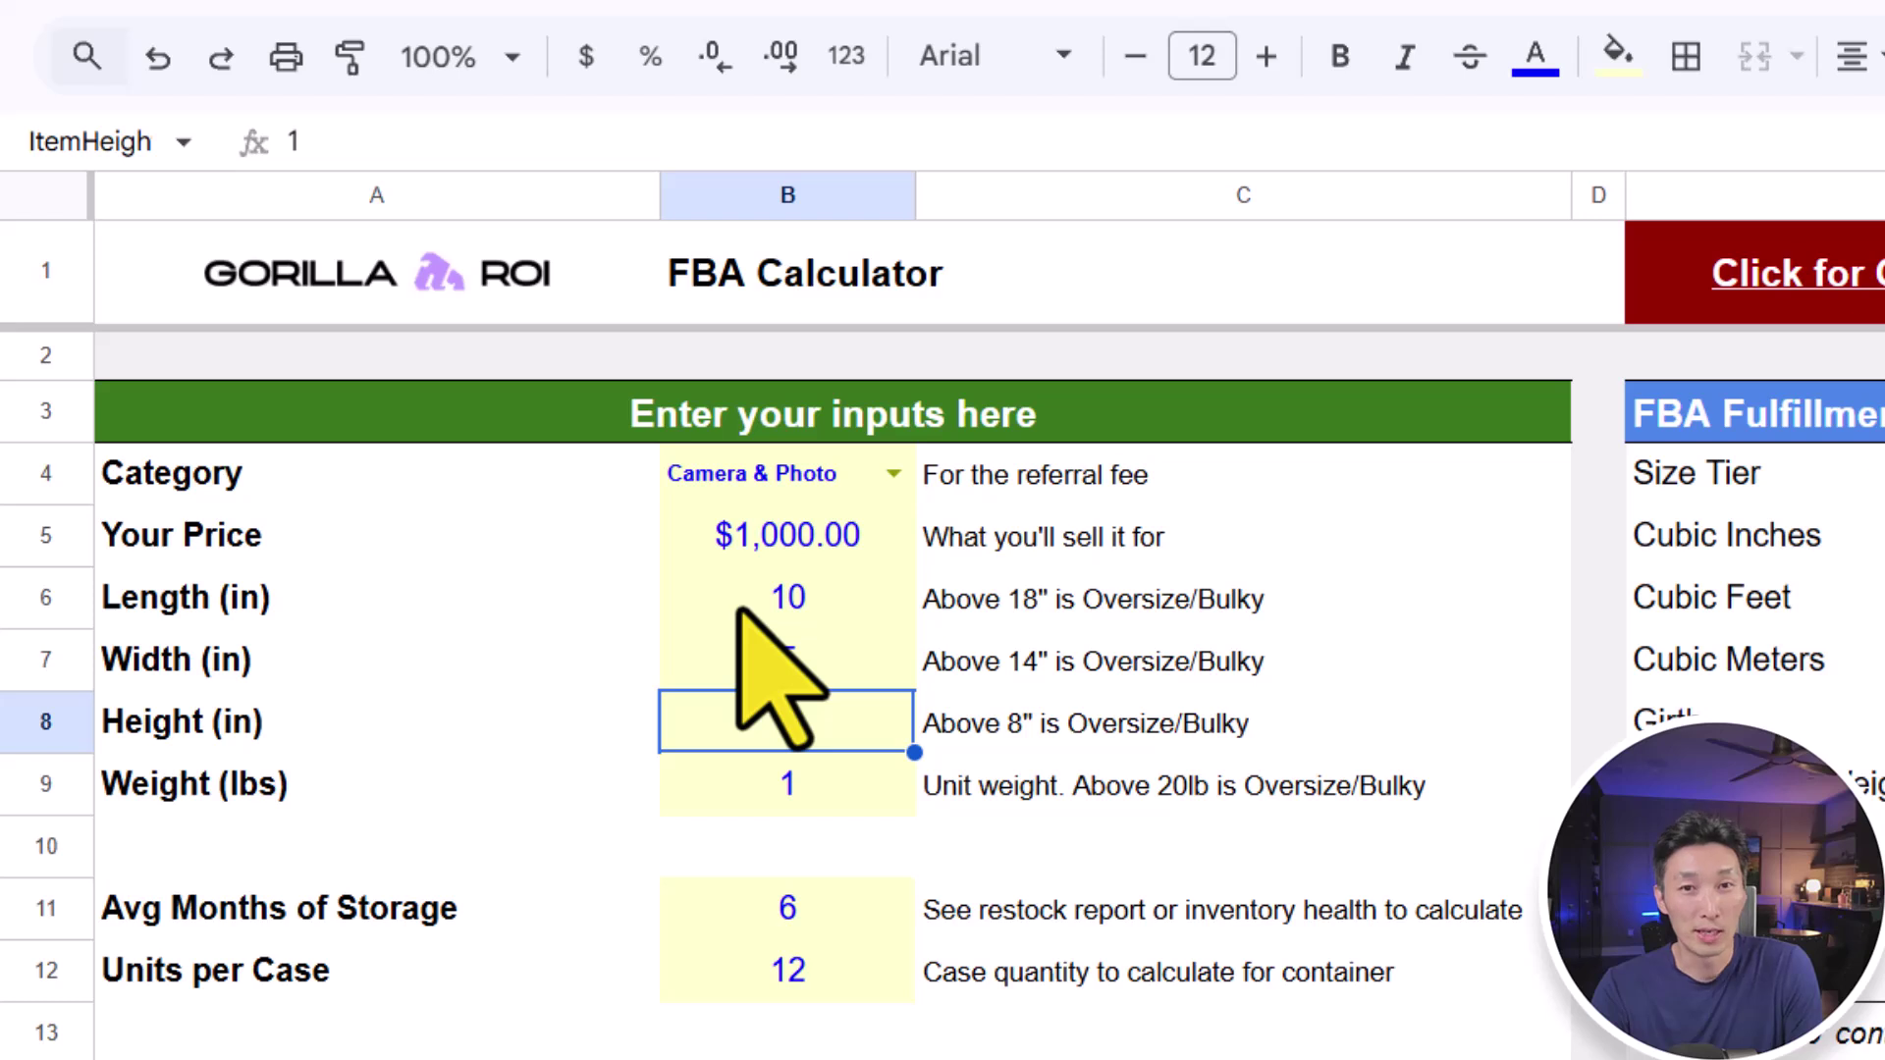
text(5)
key(Return)
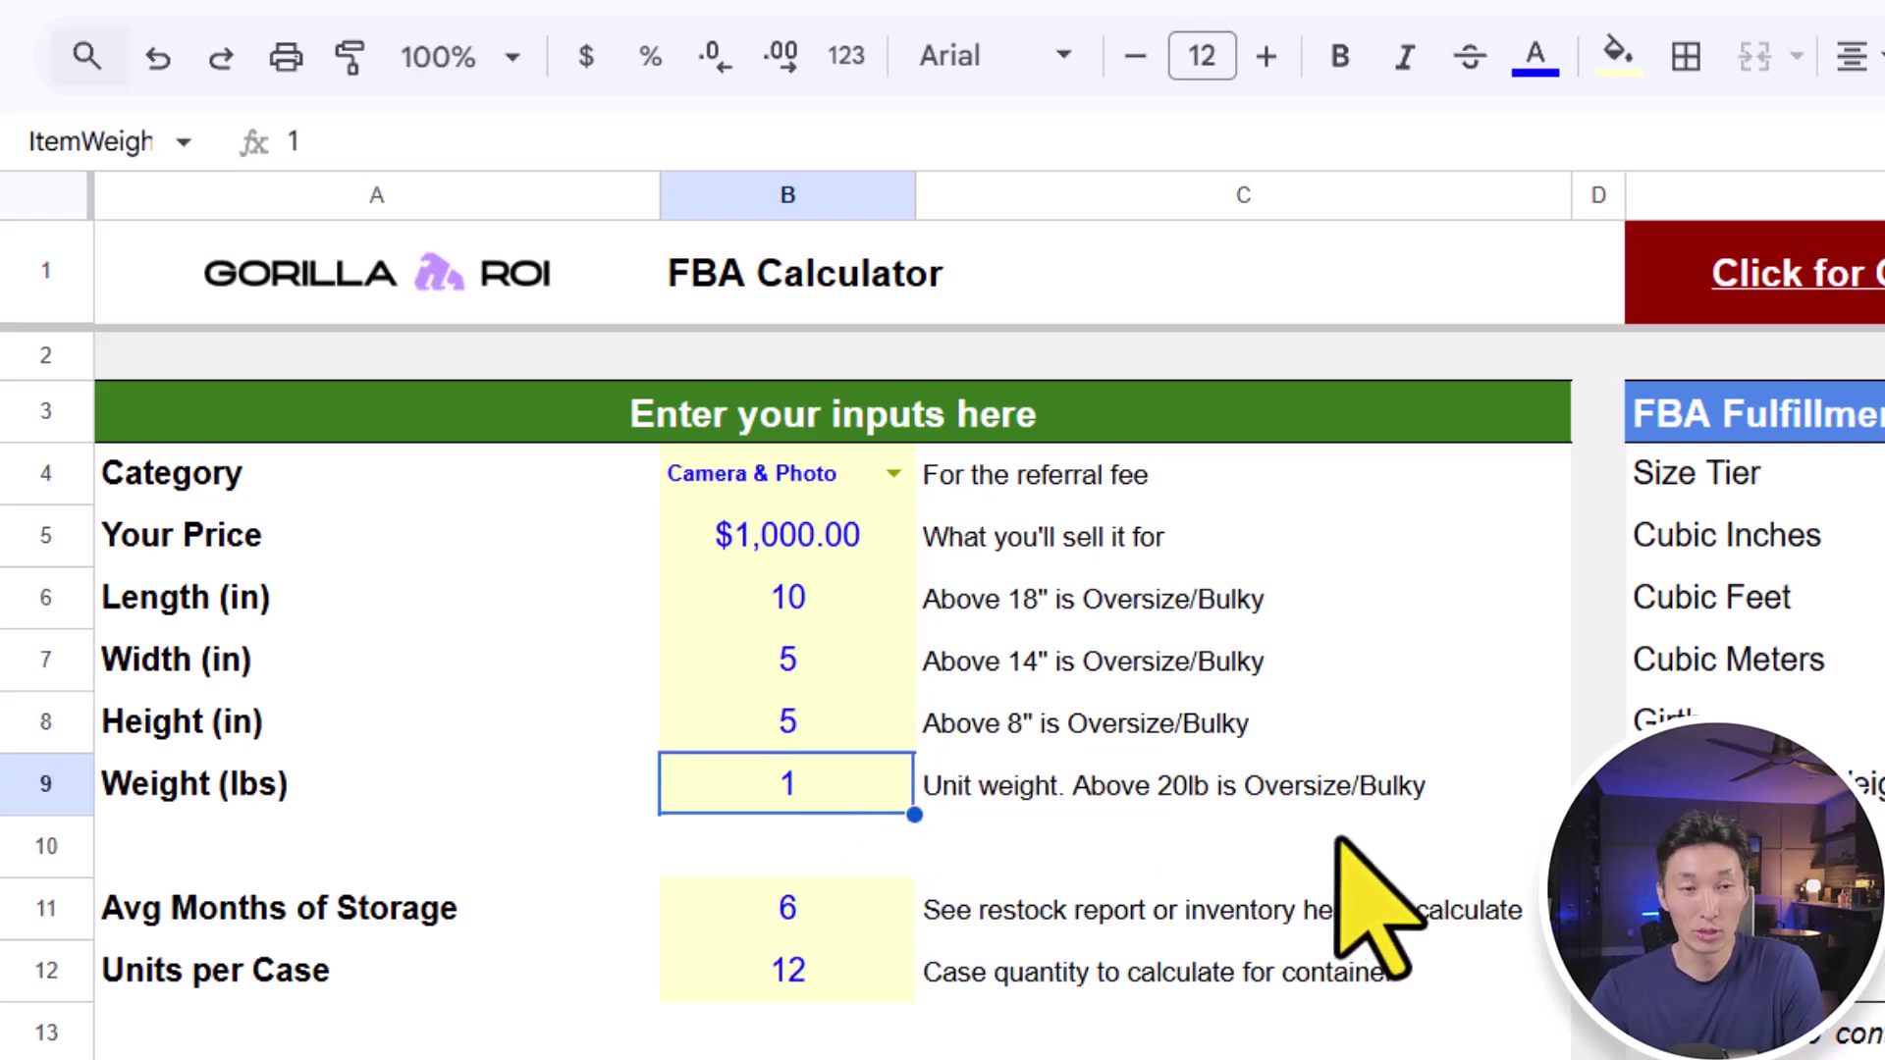
text(5)
key(Return)
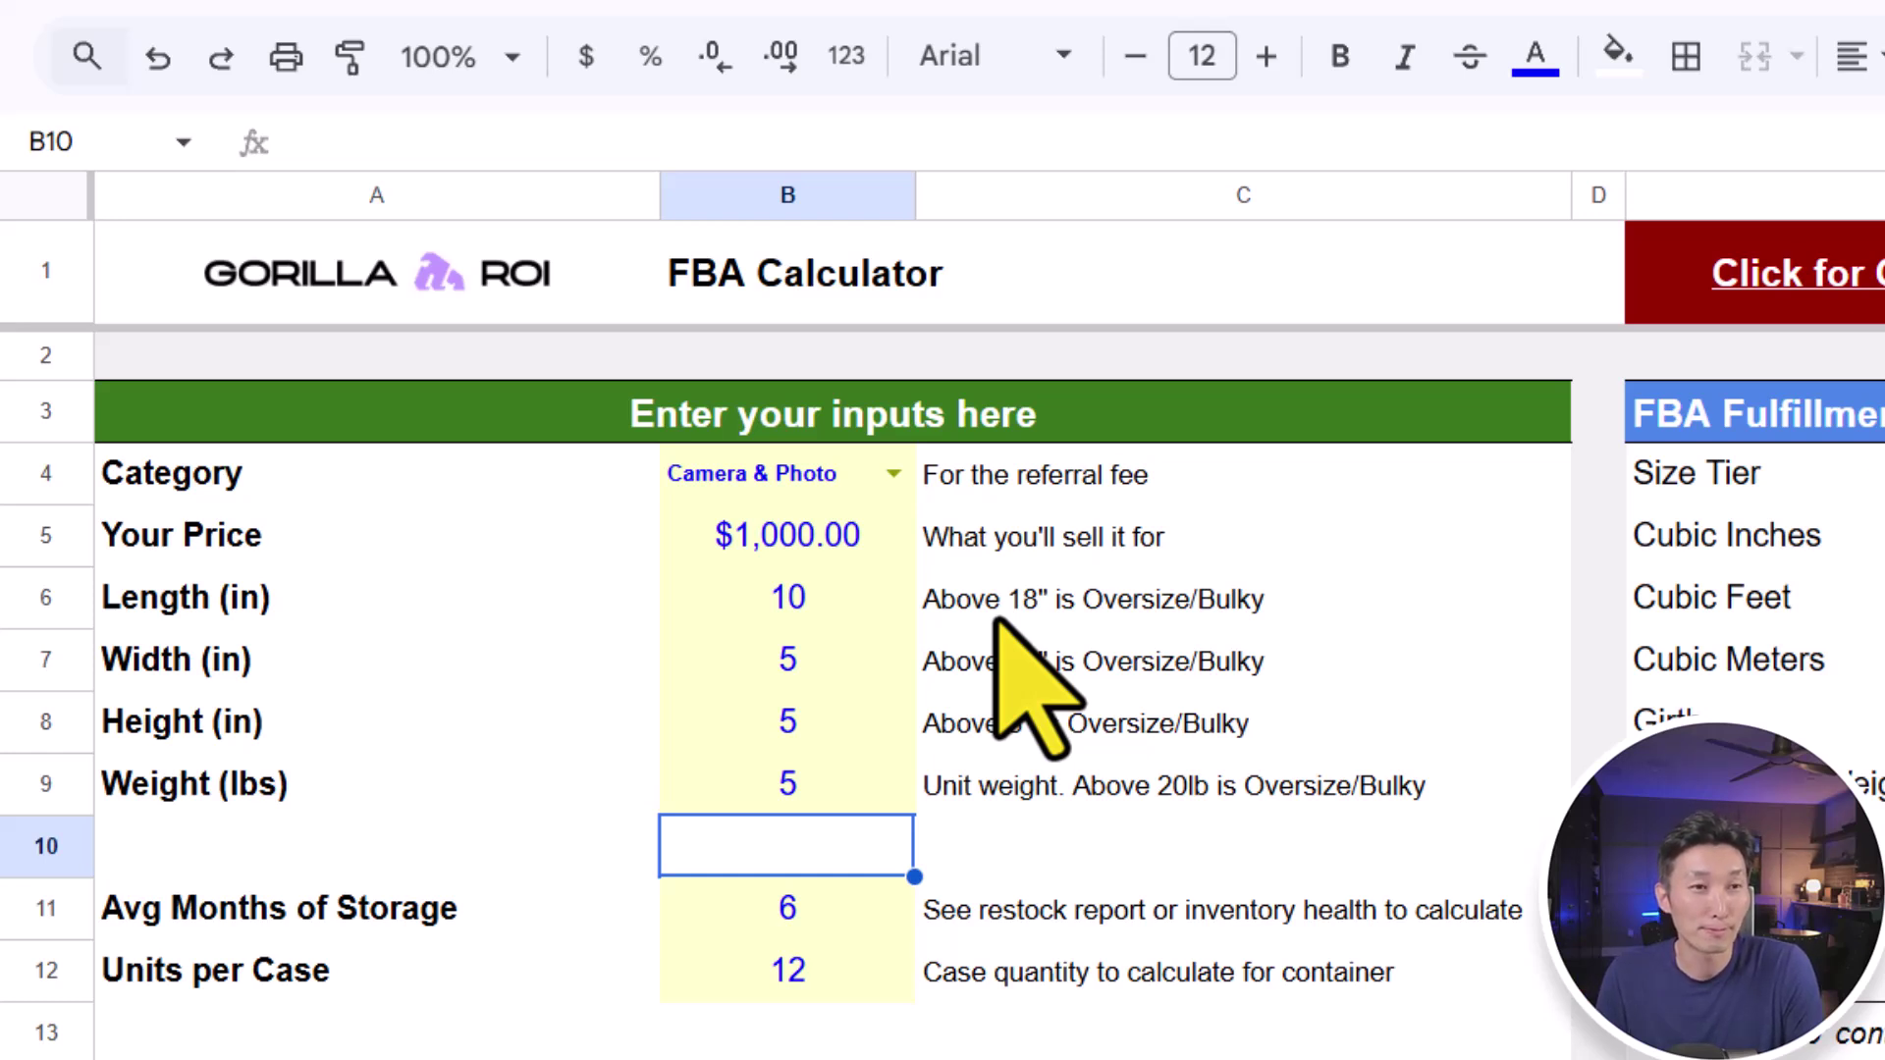
Examine the Avg Months of Storage label and its input value.
click(449, 866)
click(436, 945)
click(428, 909)
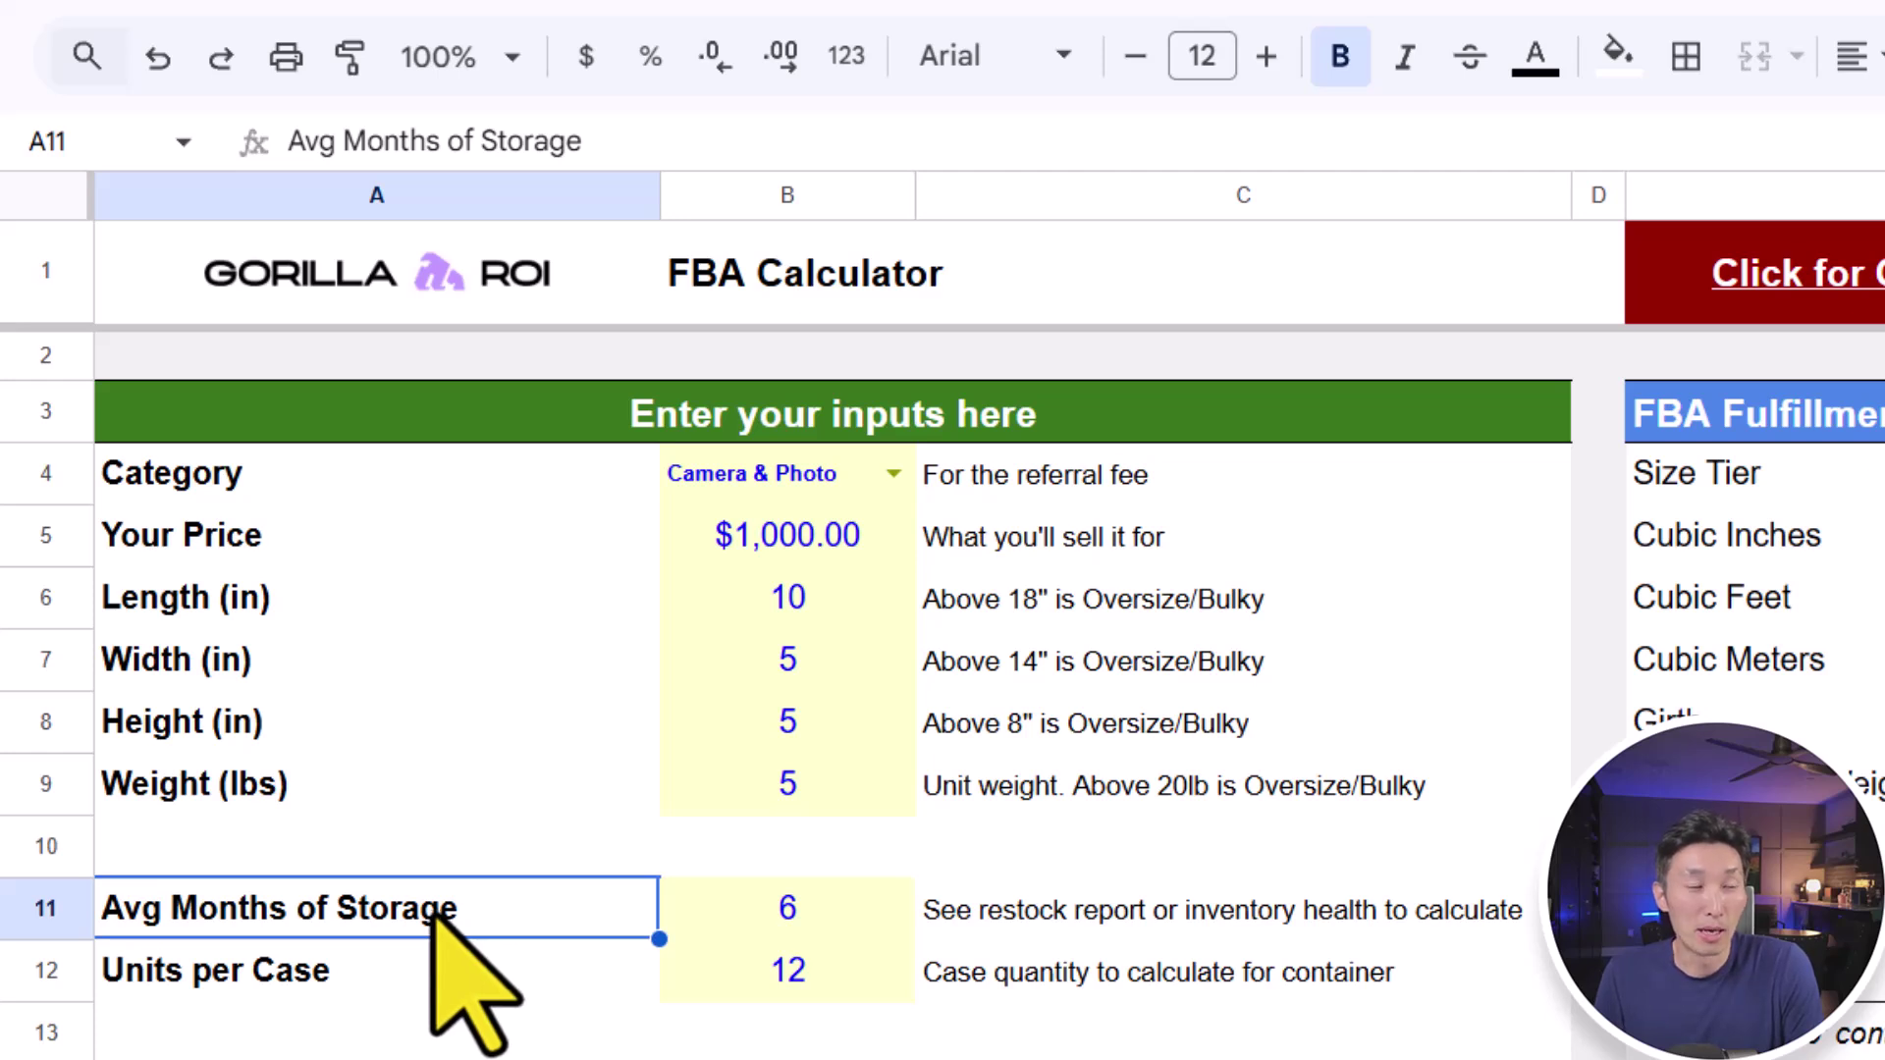
click(762, 917)
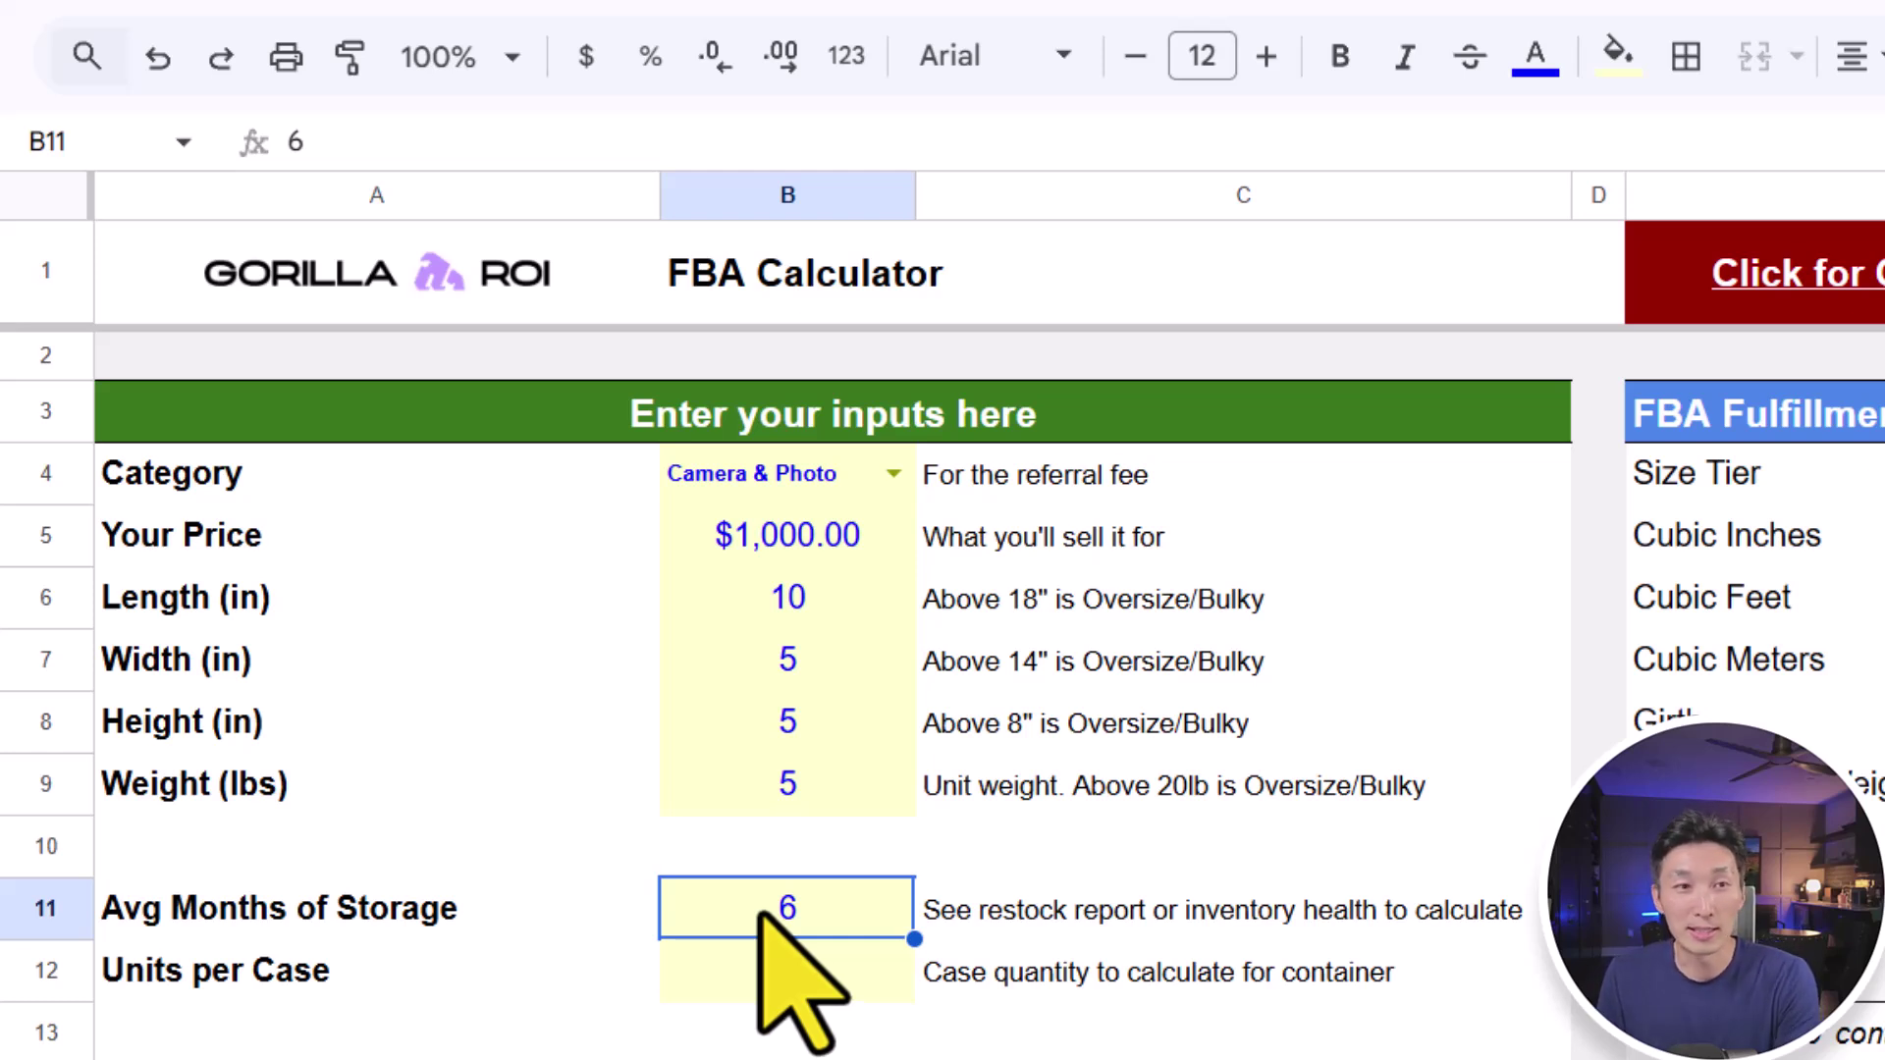
Set the units per case to 6.
click(744, 975)
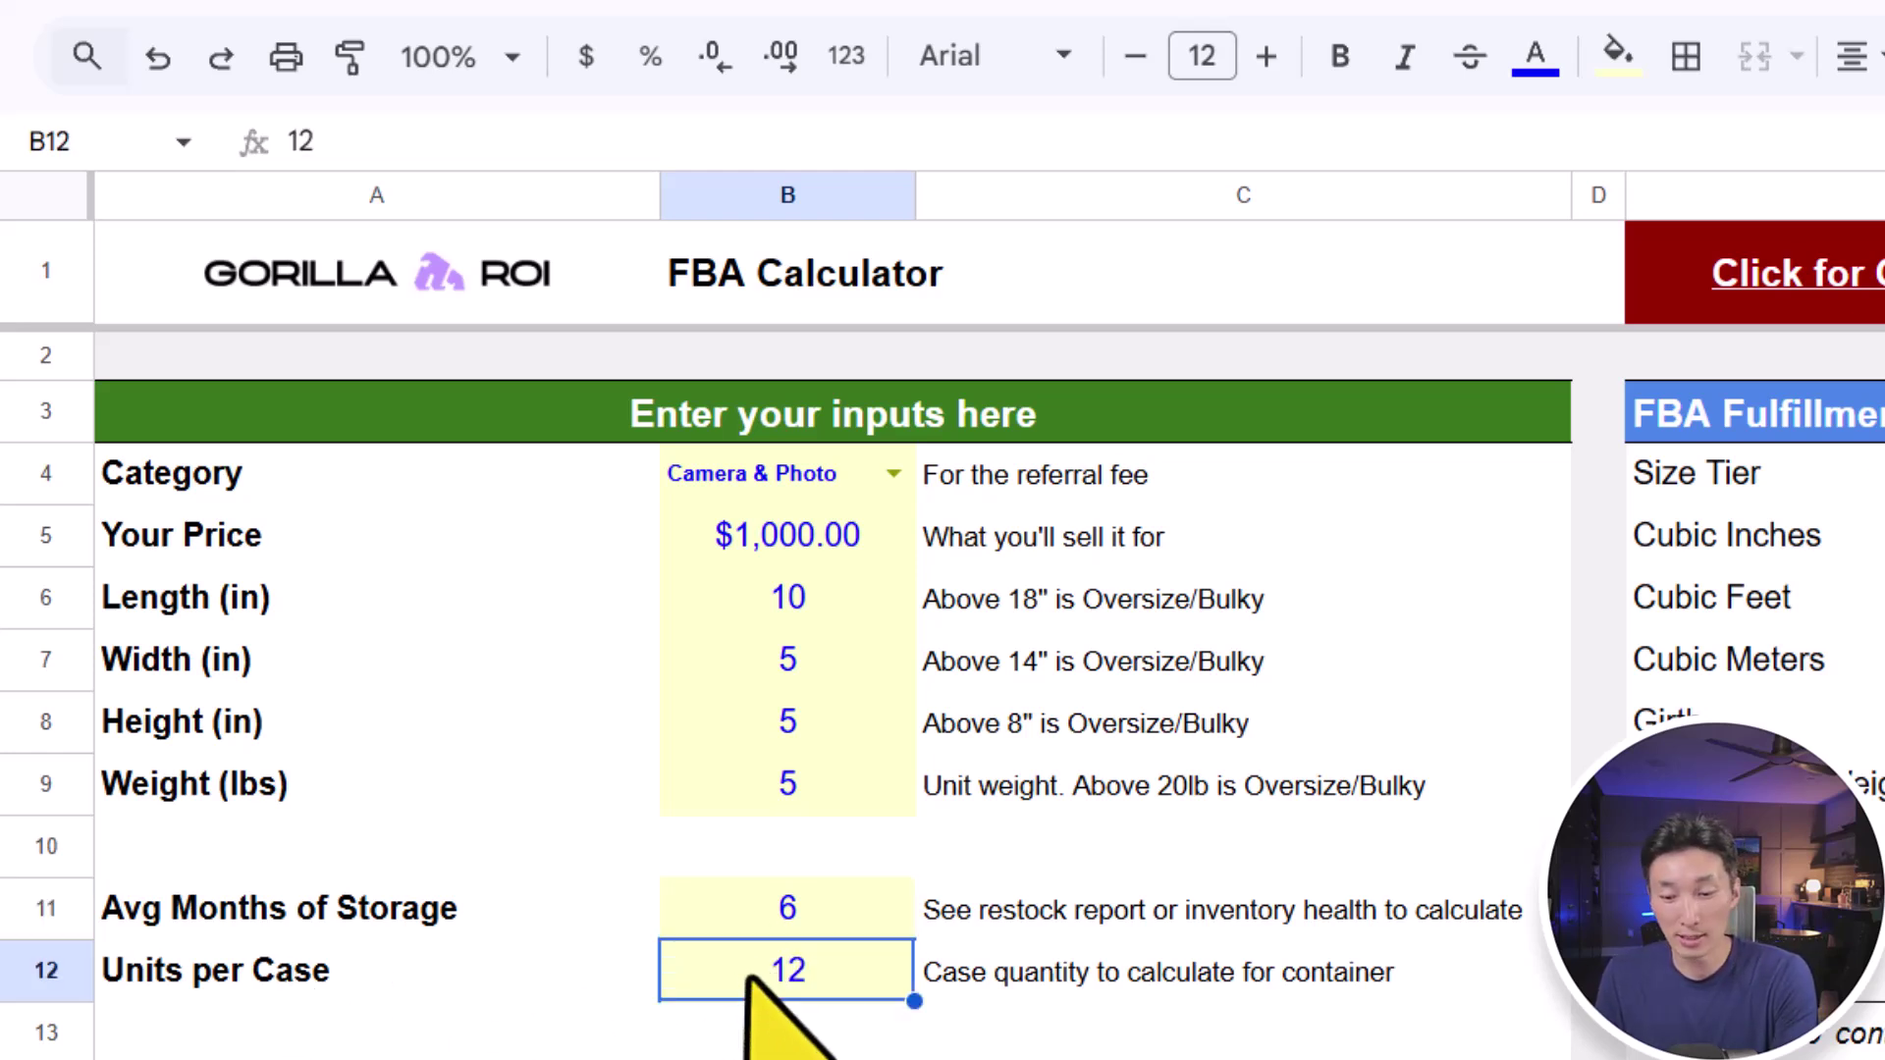
text(6)
key(Return)
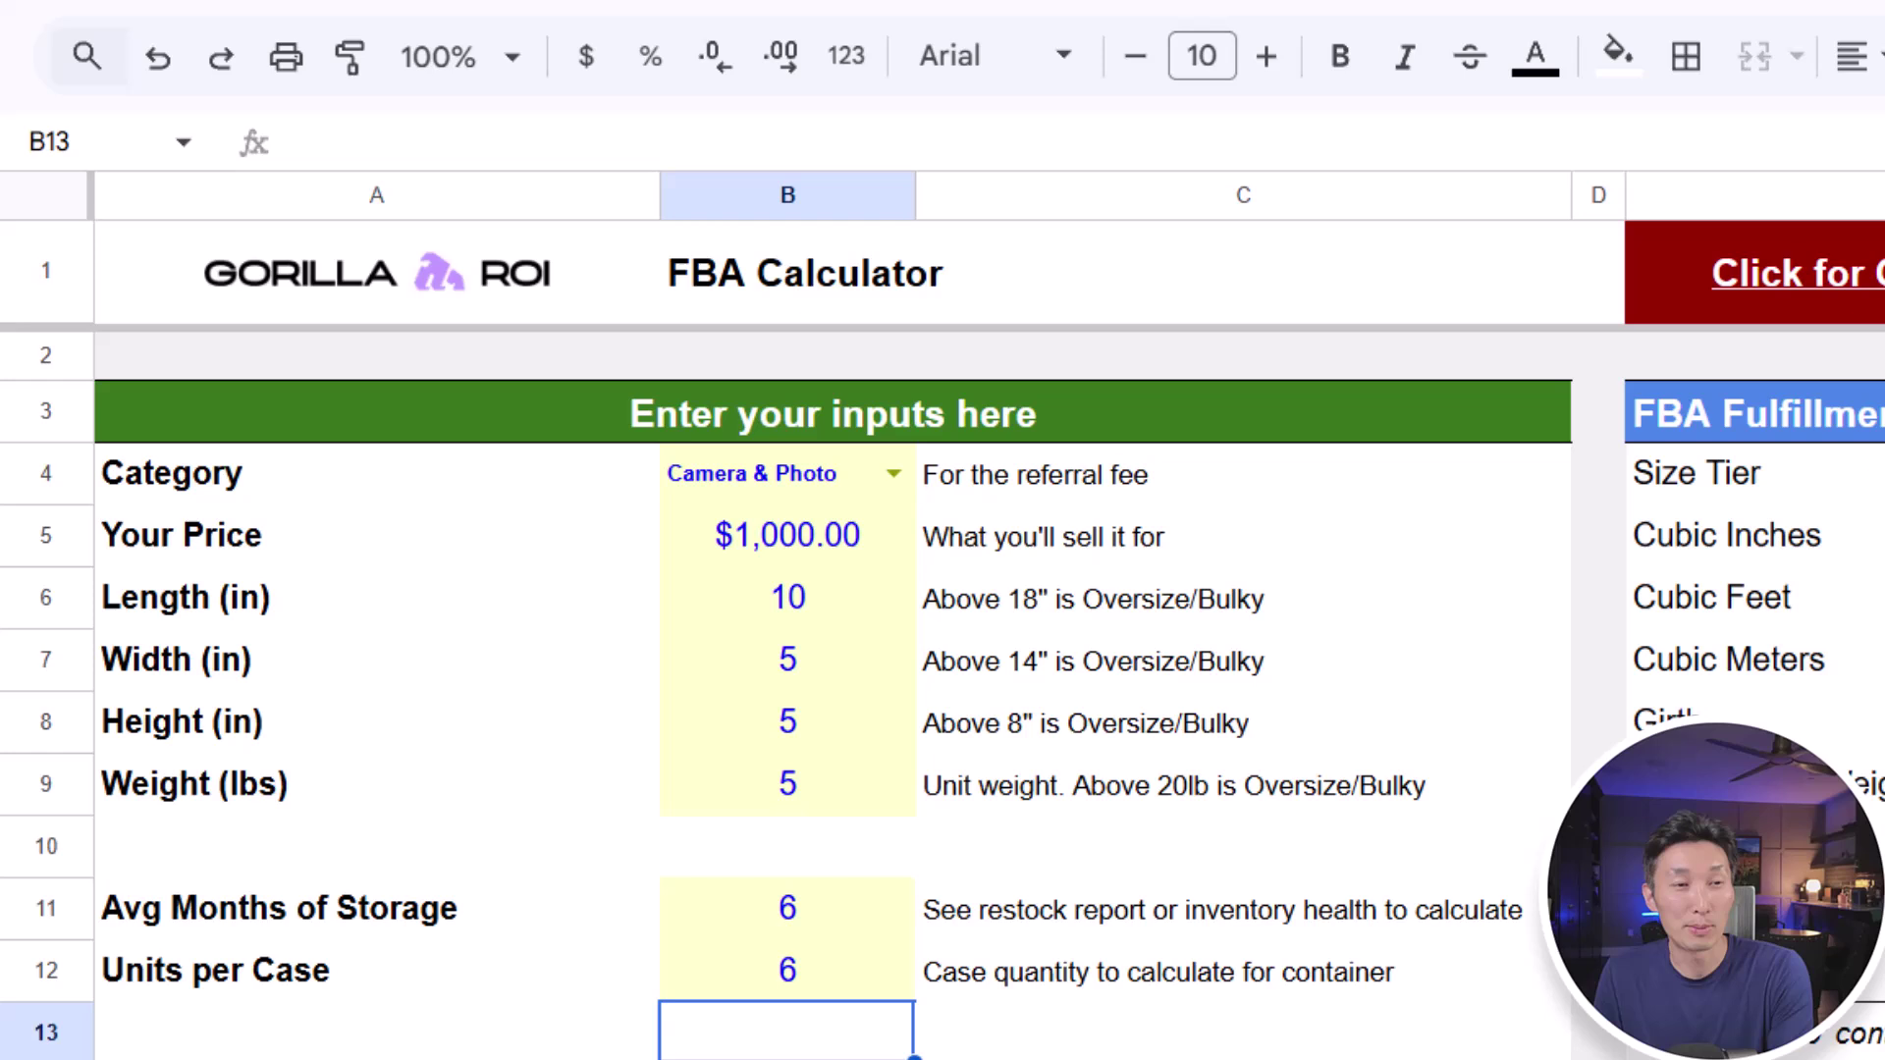
Change the units per case to 4.
click(815, 987)
text(4)
key(Return)
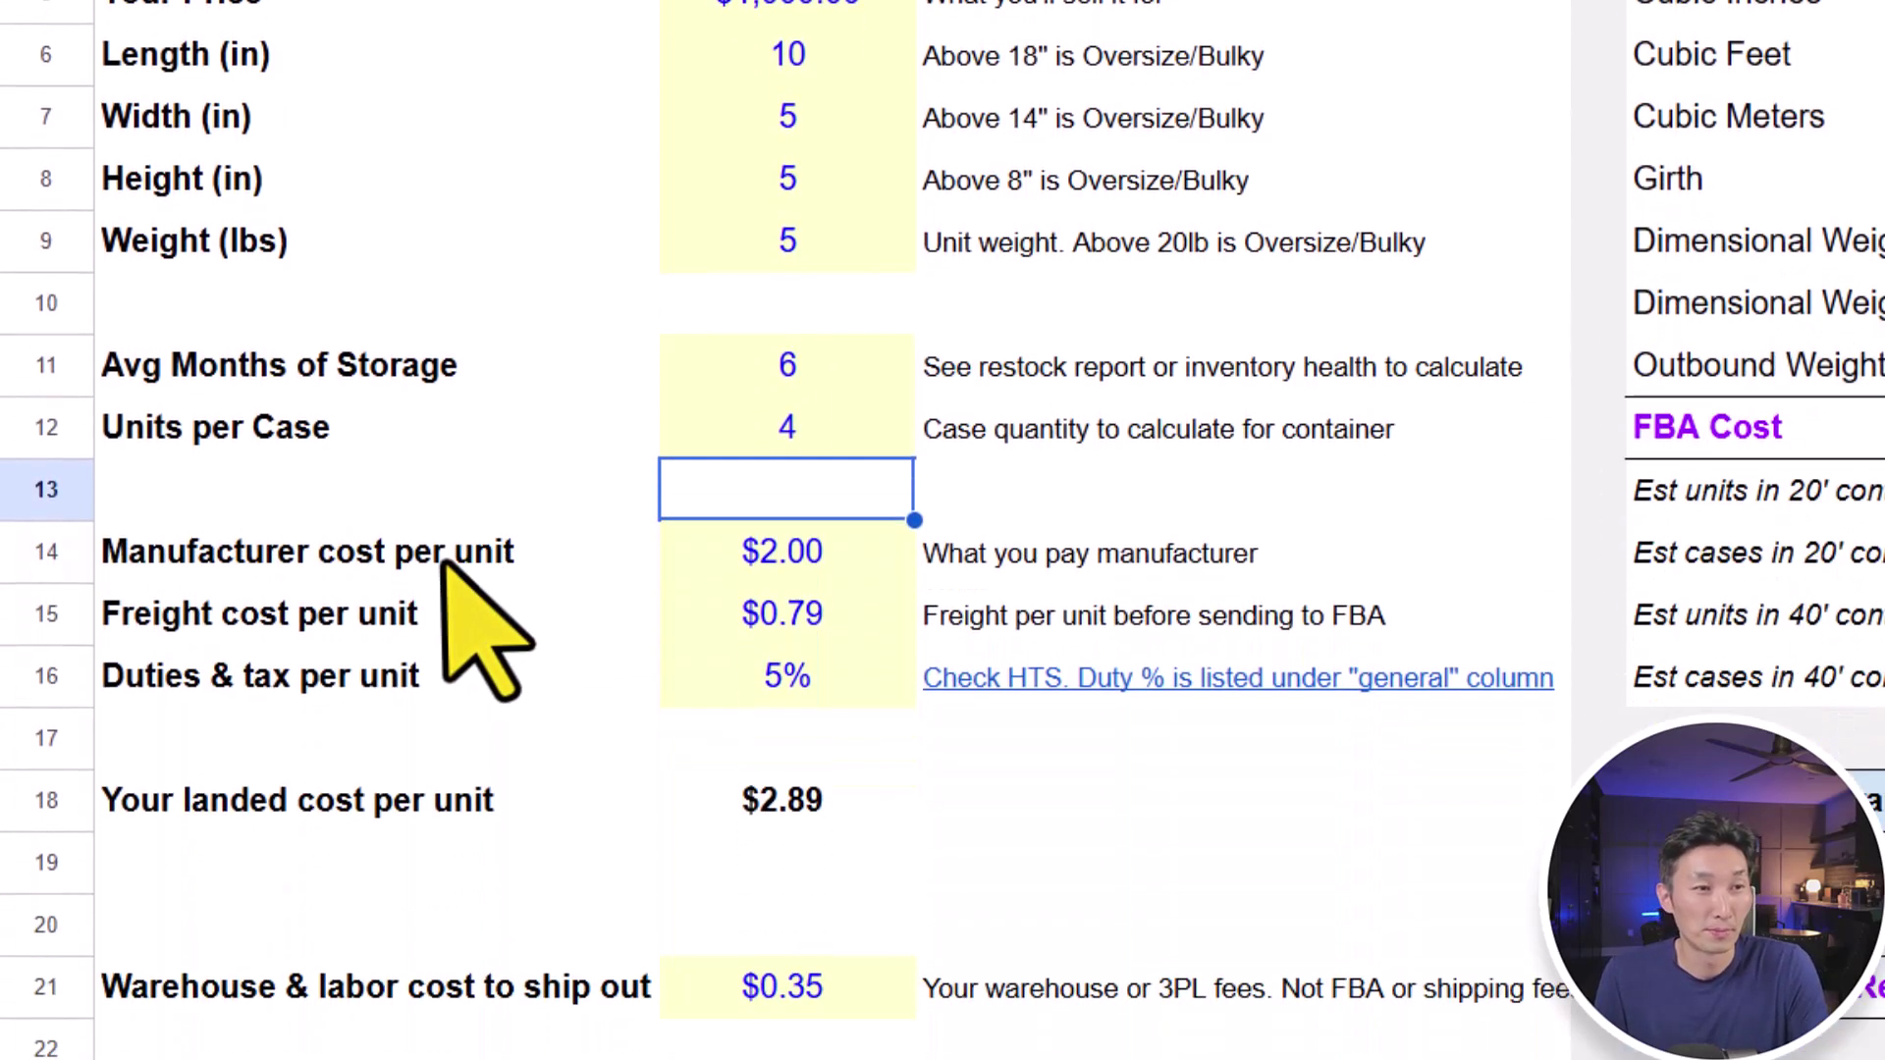
Set the manufacturer cost per unit to $500 and the freight cost per unit to $25.
click(440, 475)
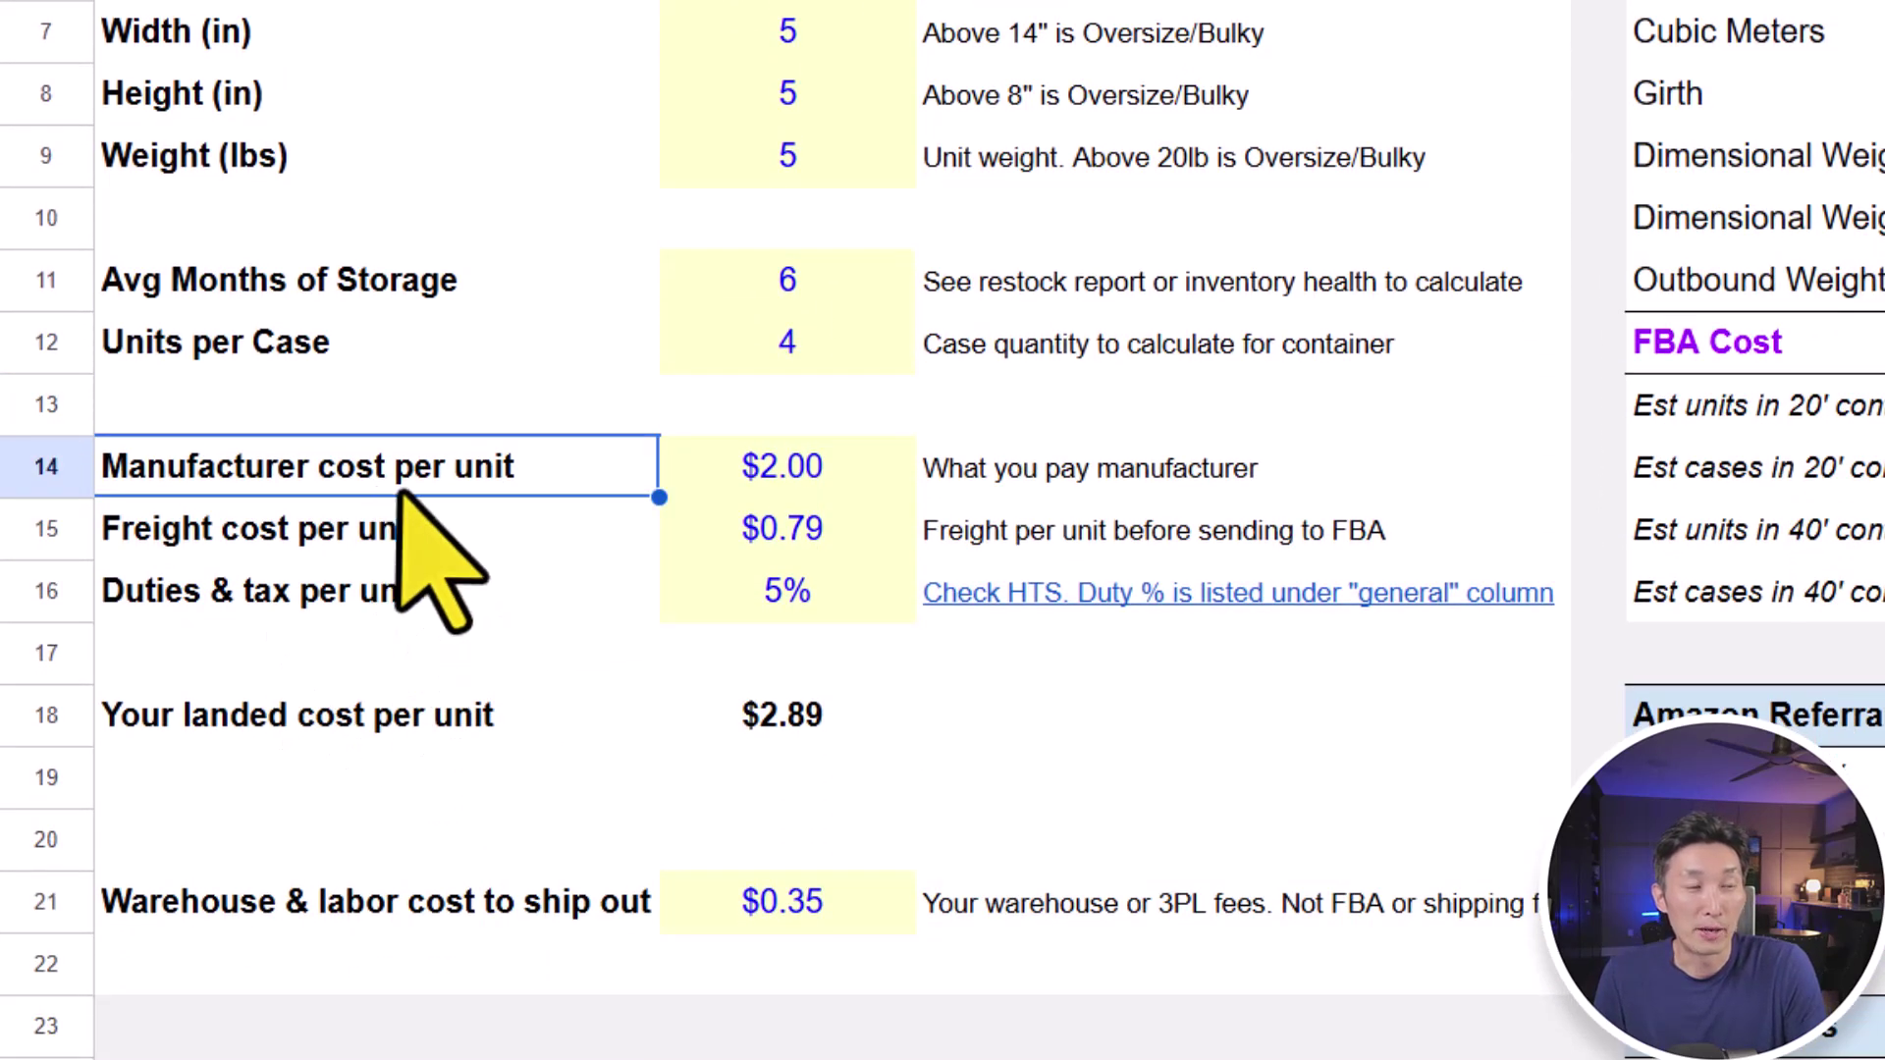
click(764, 481)
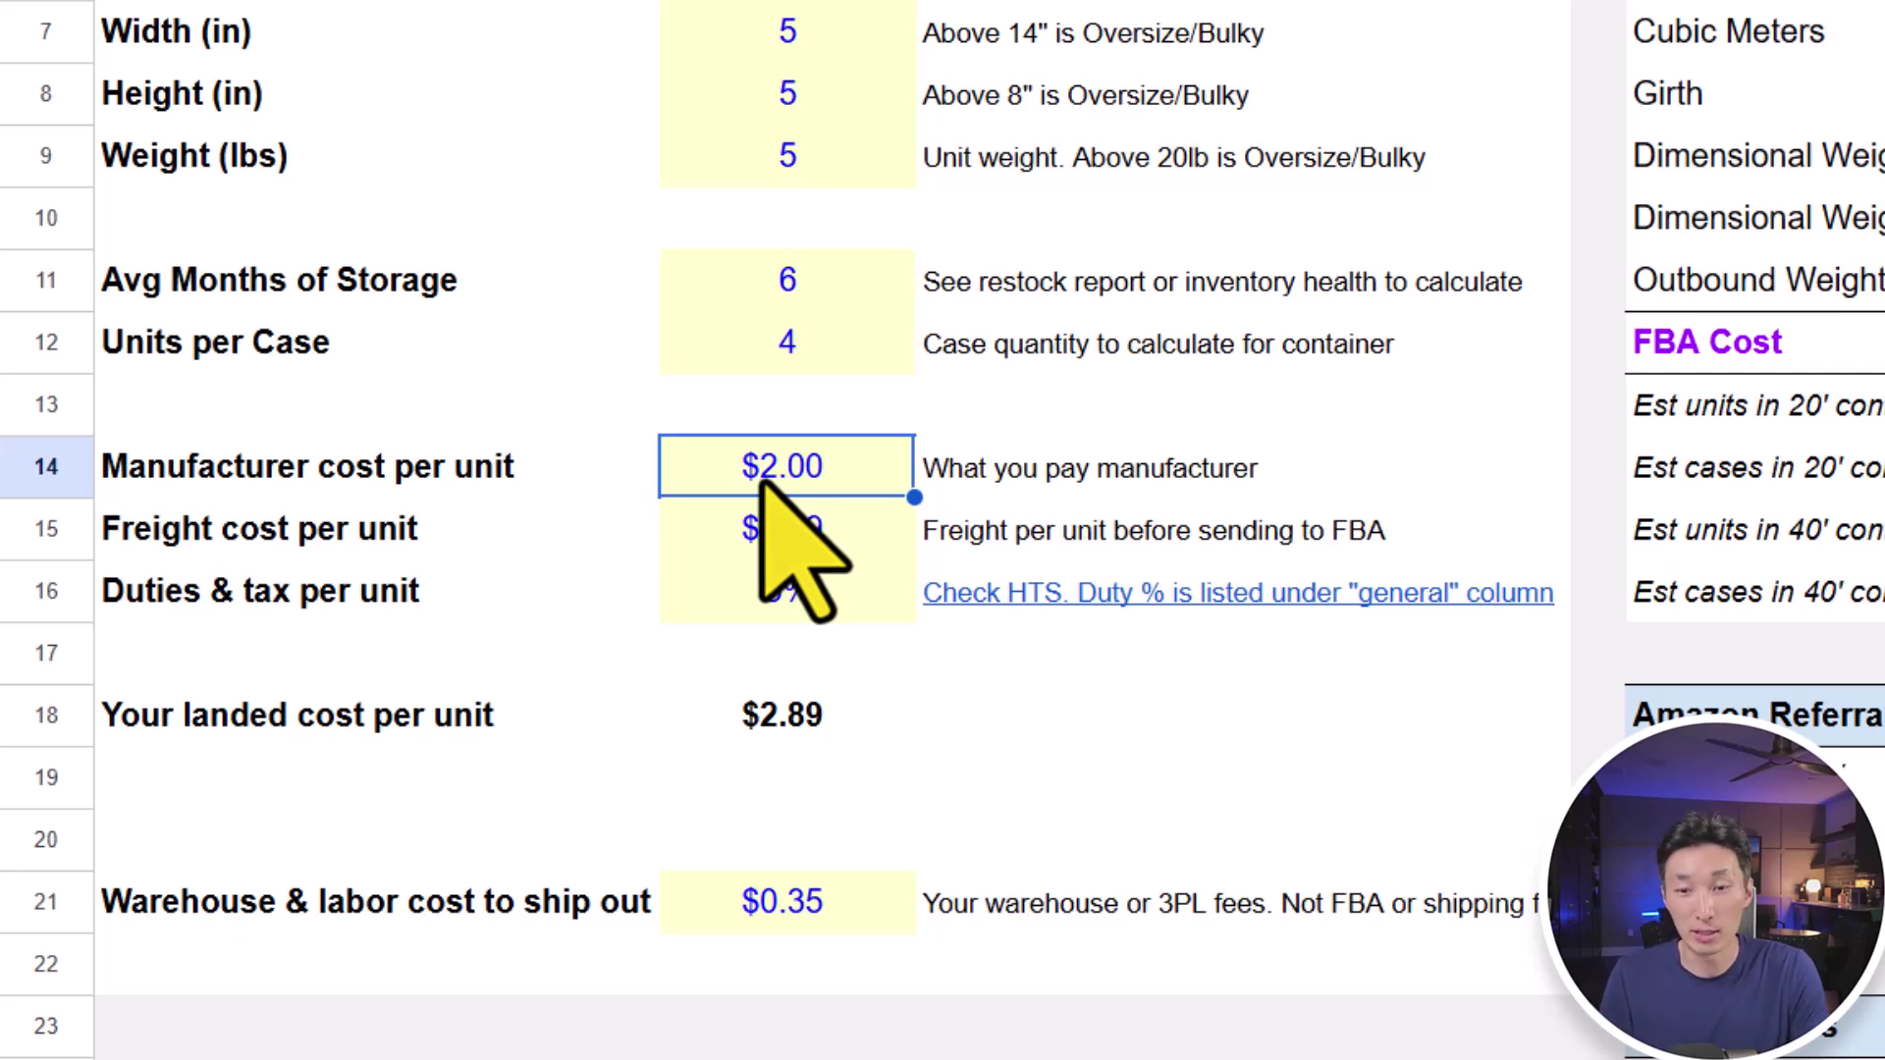
text(500)
key(Return)
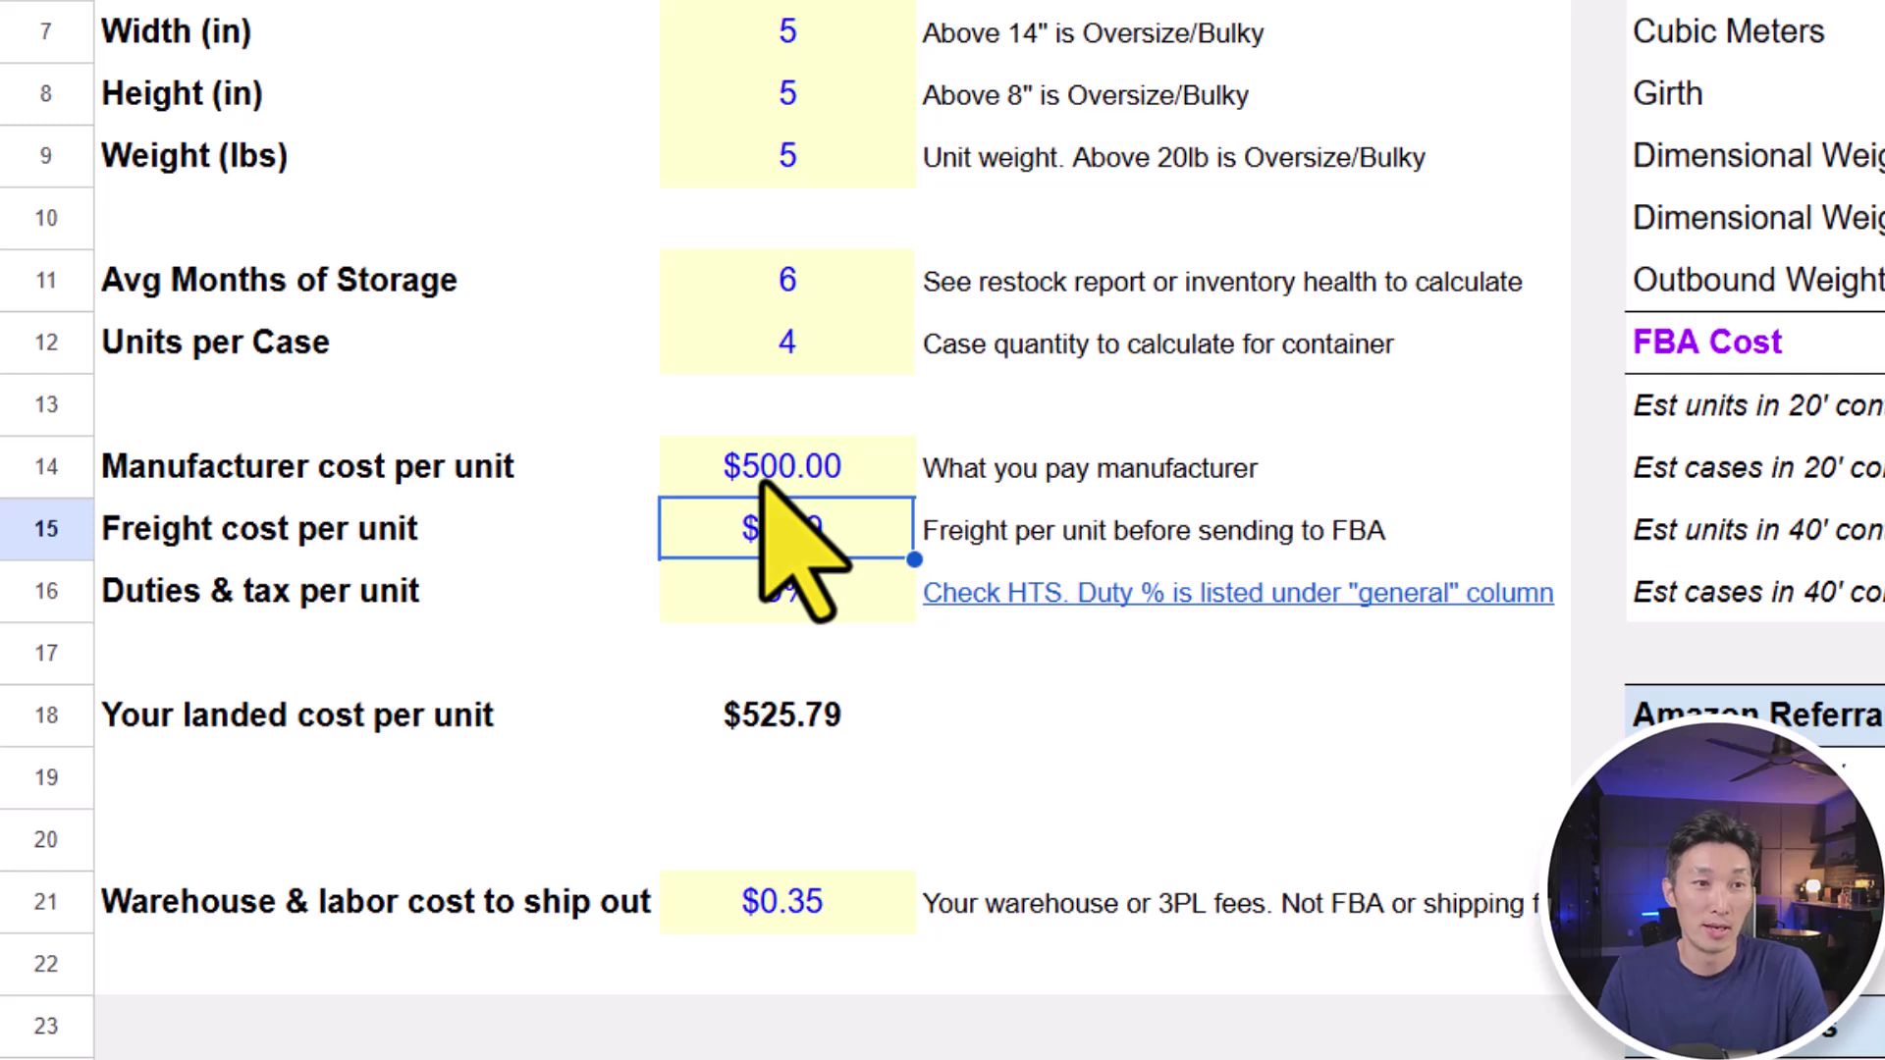
click(405, 505)
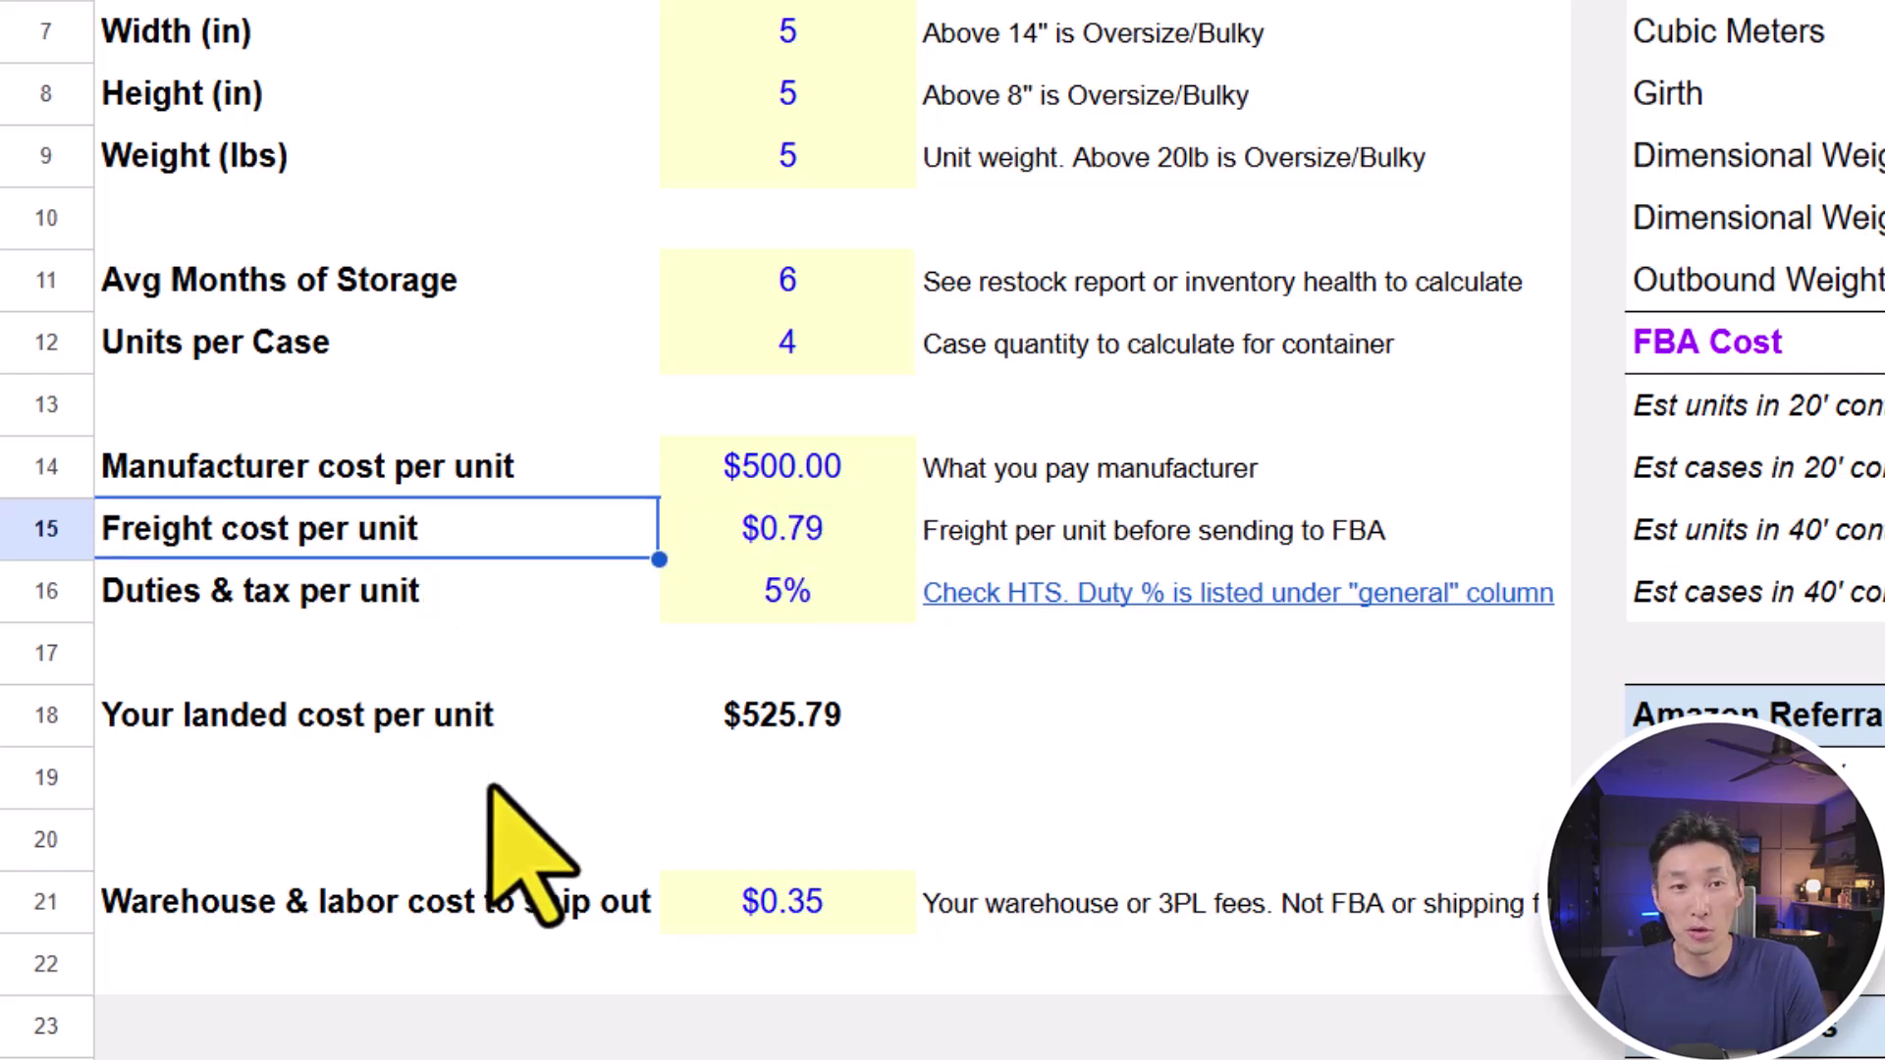
click(714, 543)
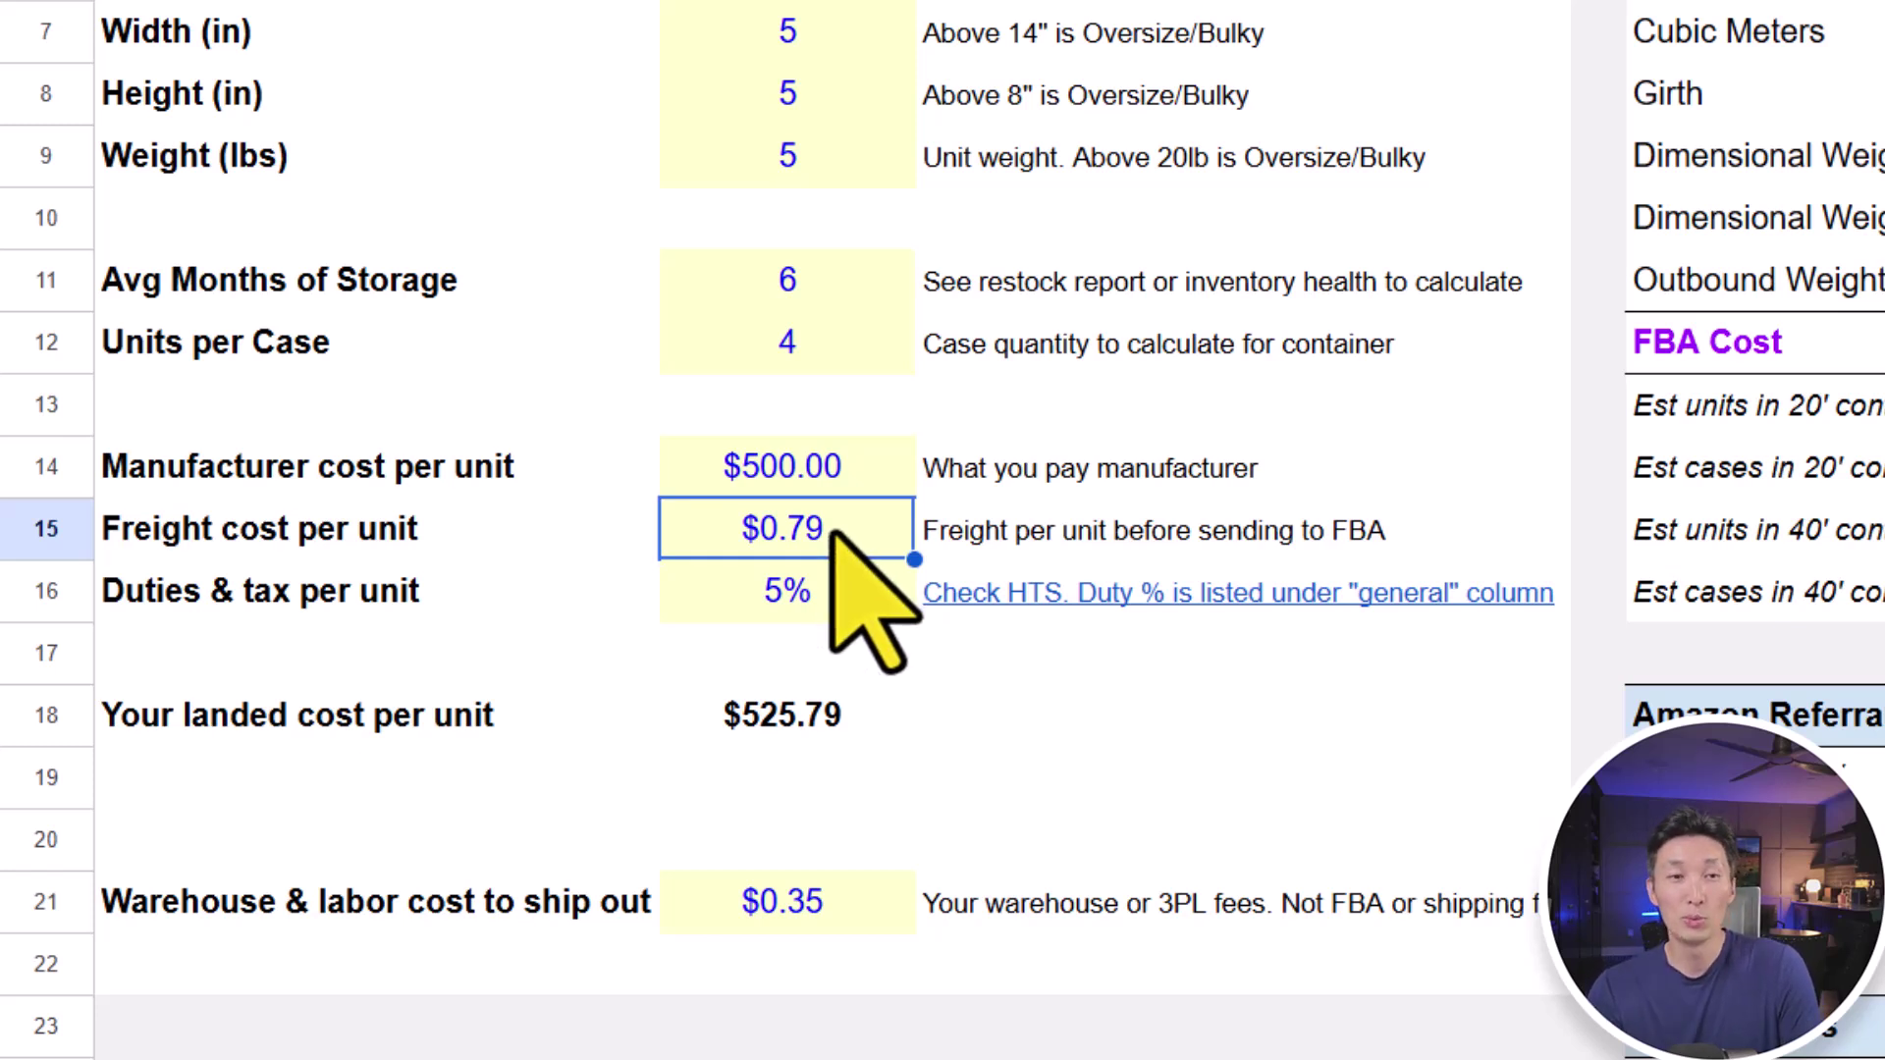
text(25)
key(Return)
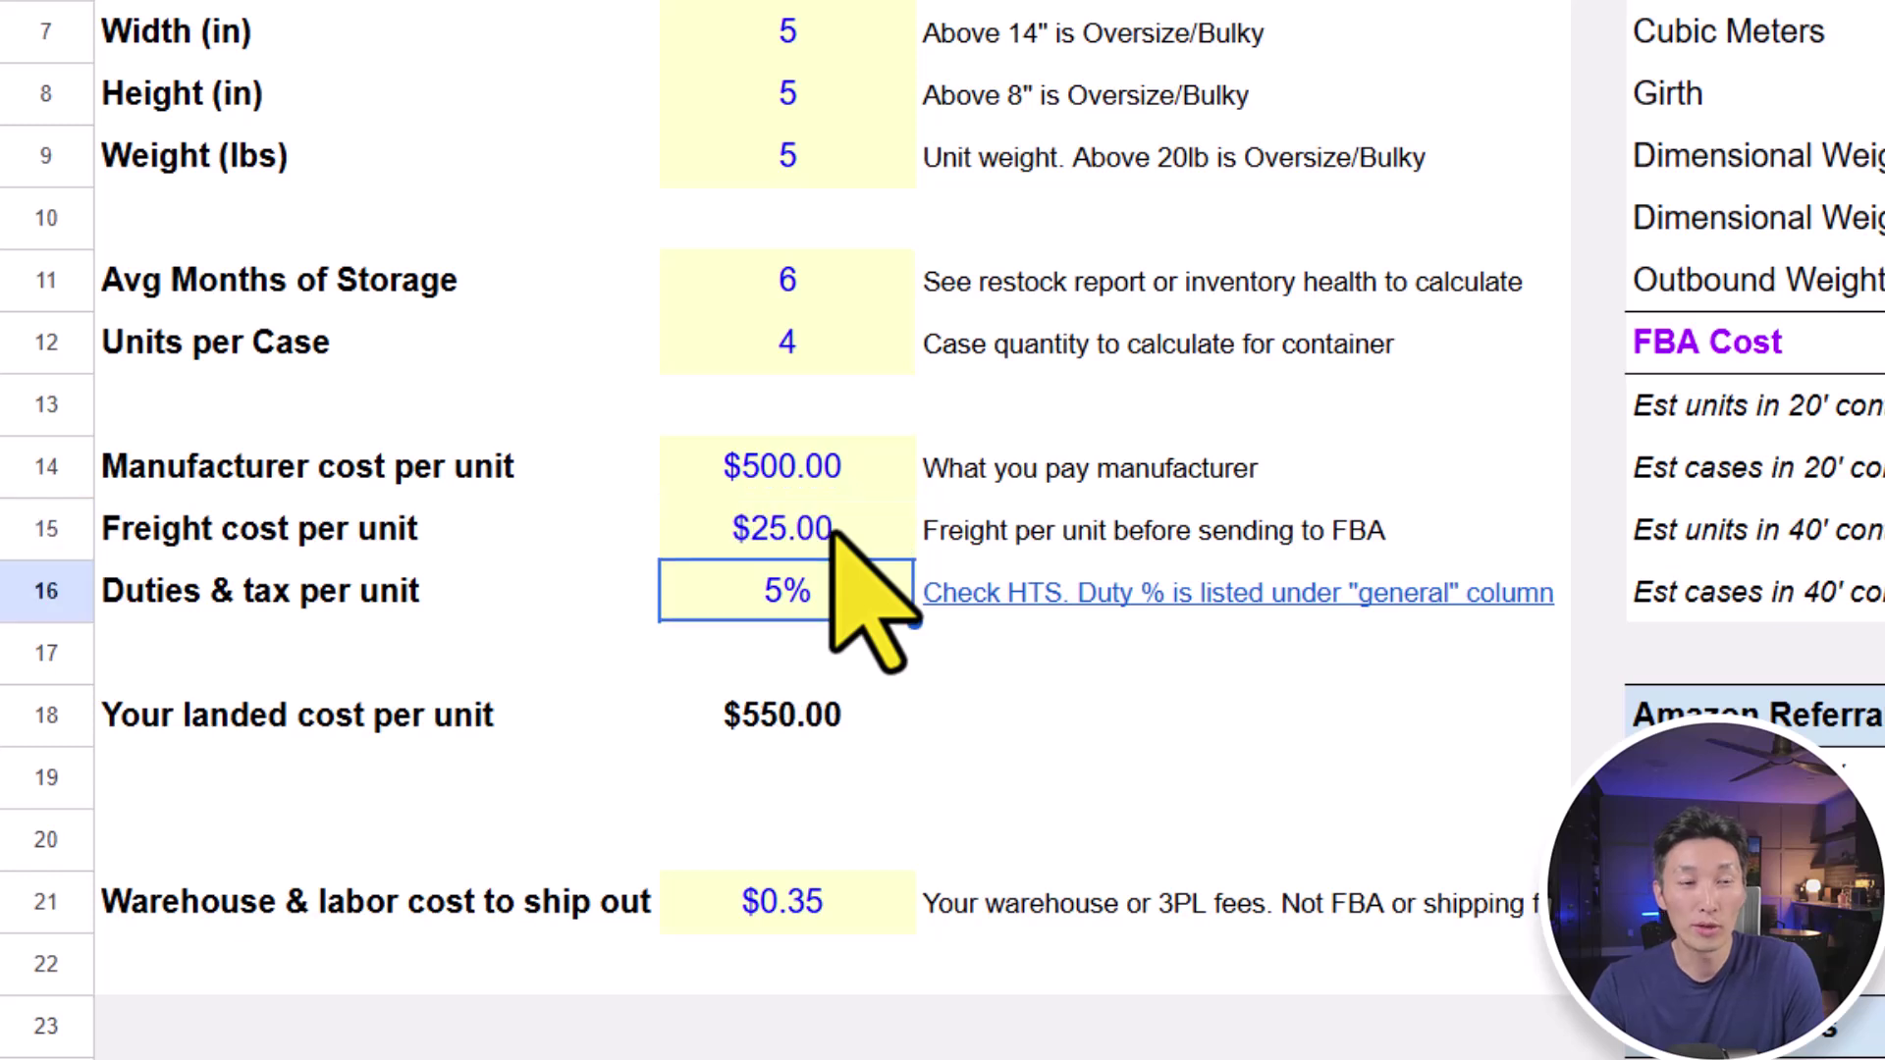
click(834, 531)
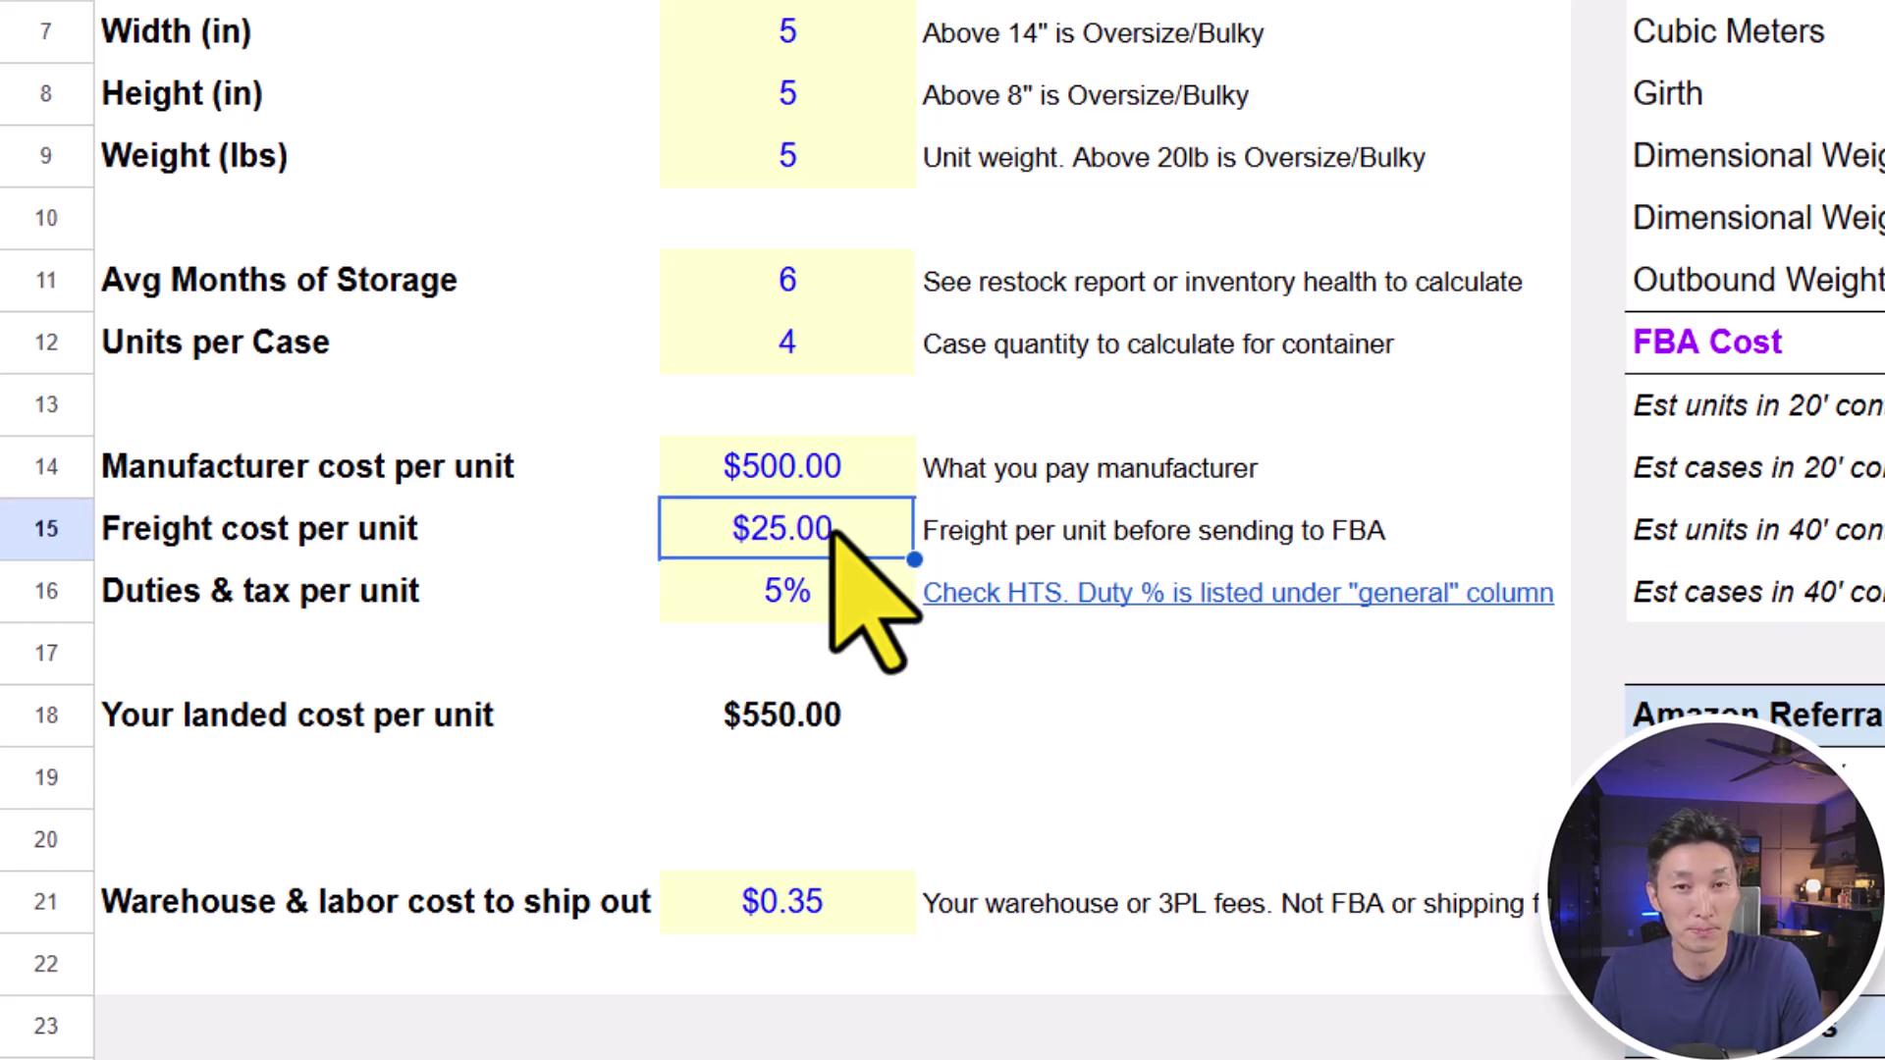
Preview the HTS duty link, and set the duties & tax per unit to 25%, checking the landed cost per unit.
click(422, 592)
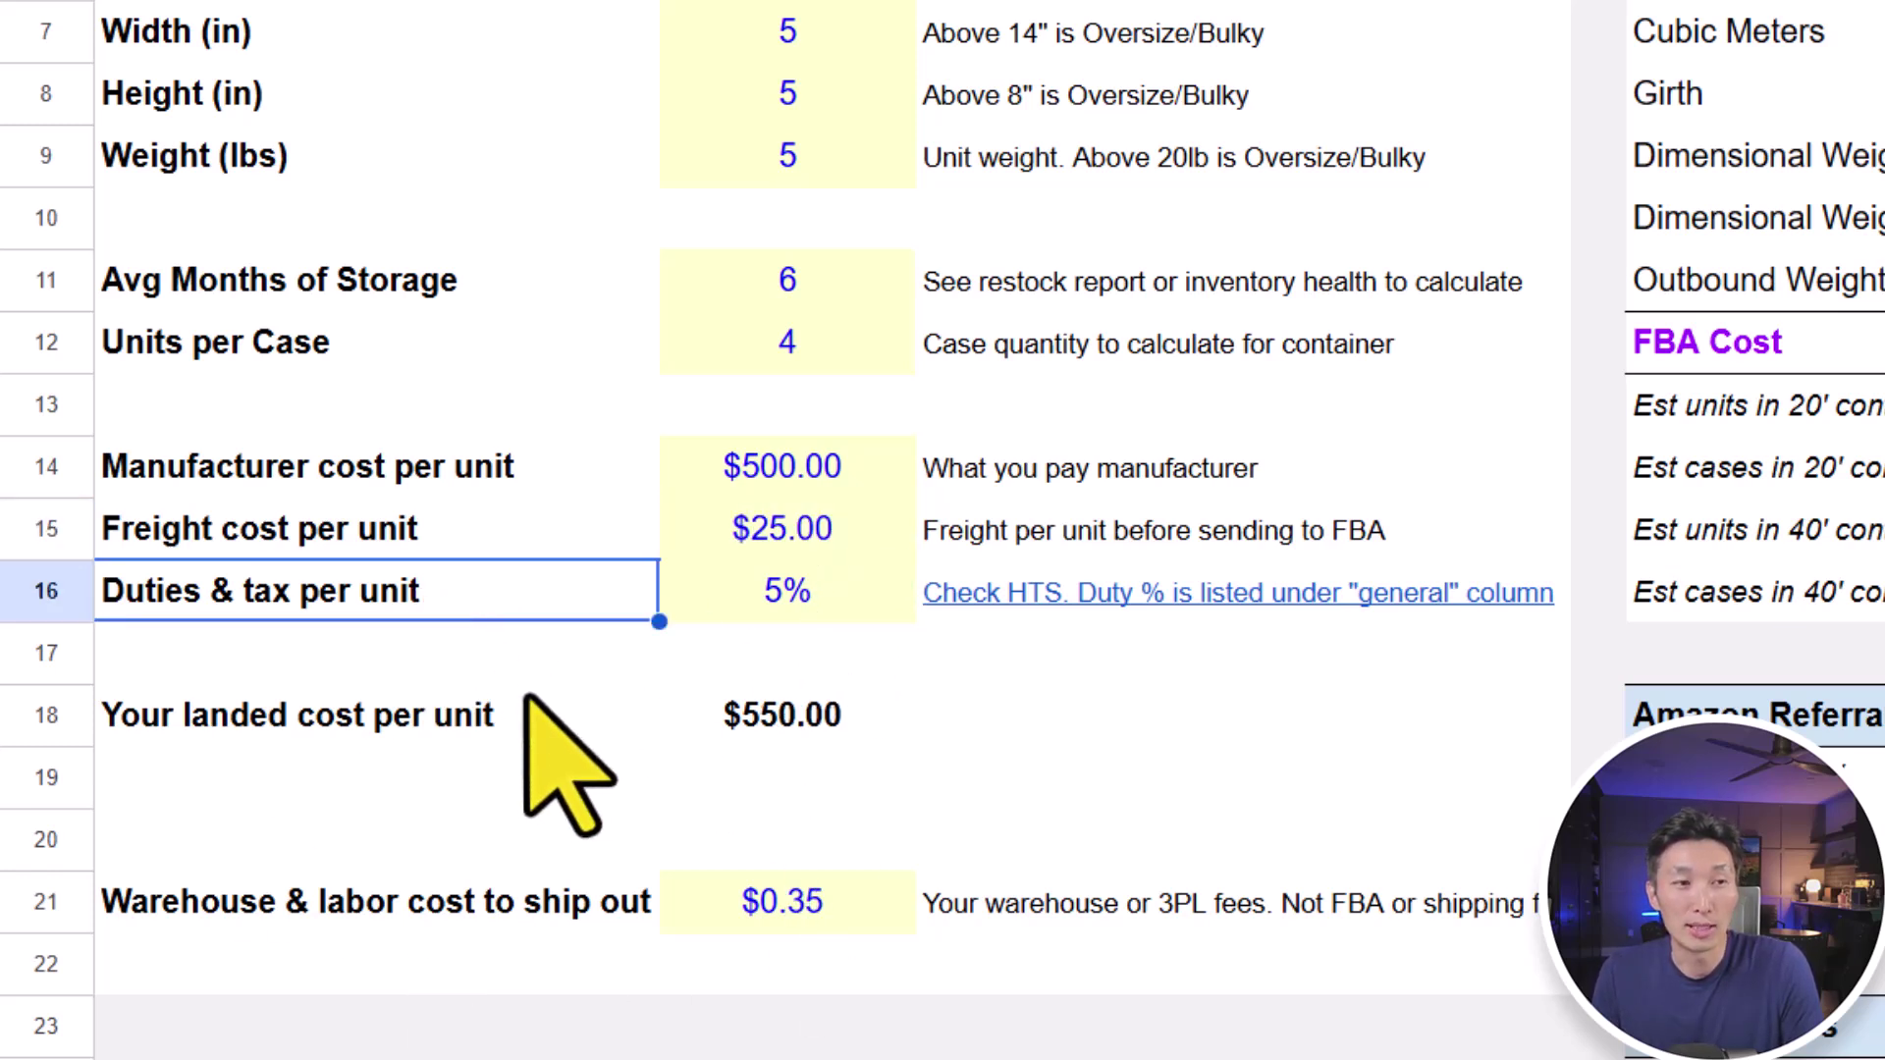
click(1021, 601)
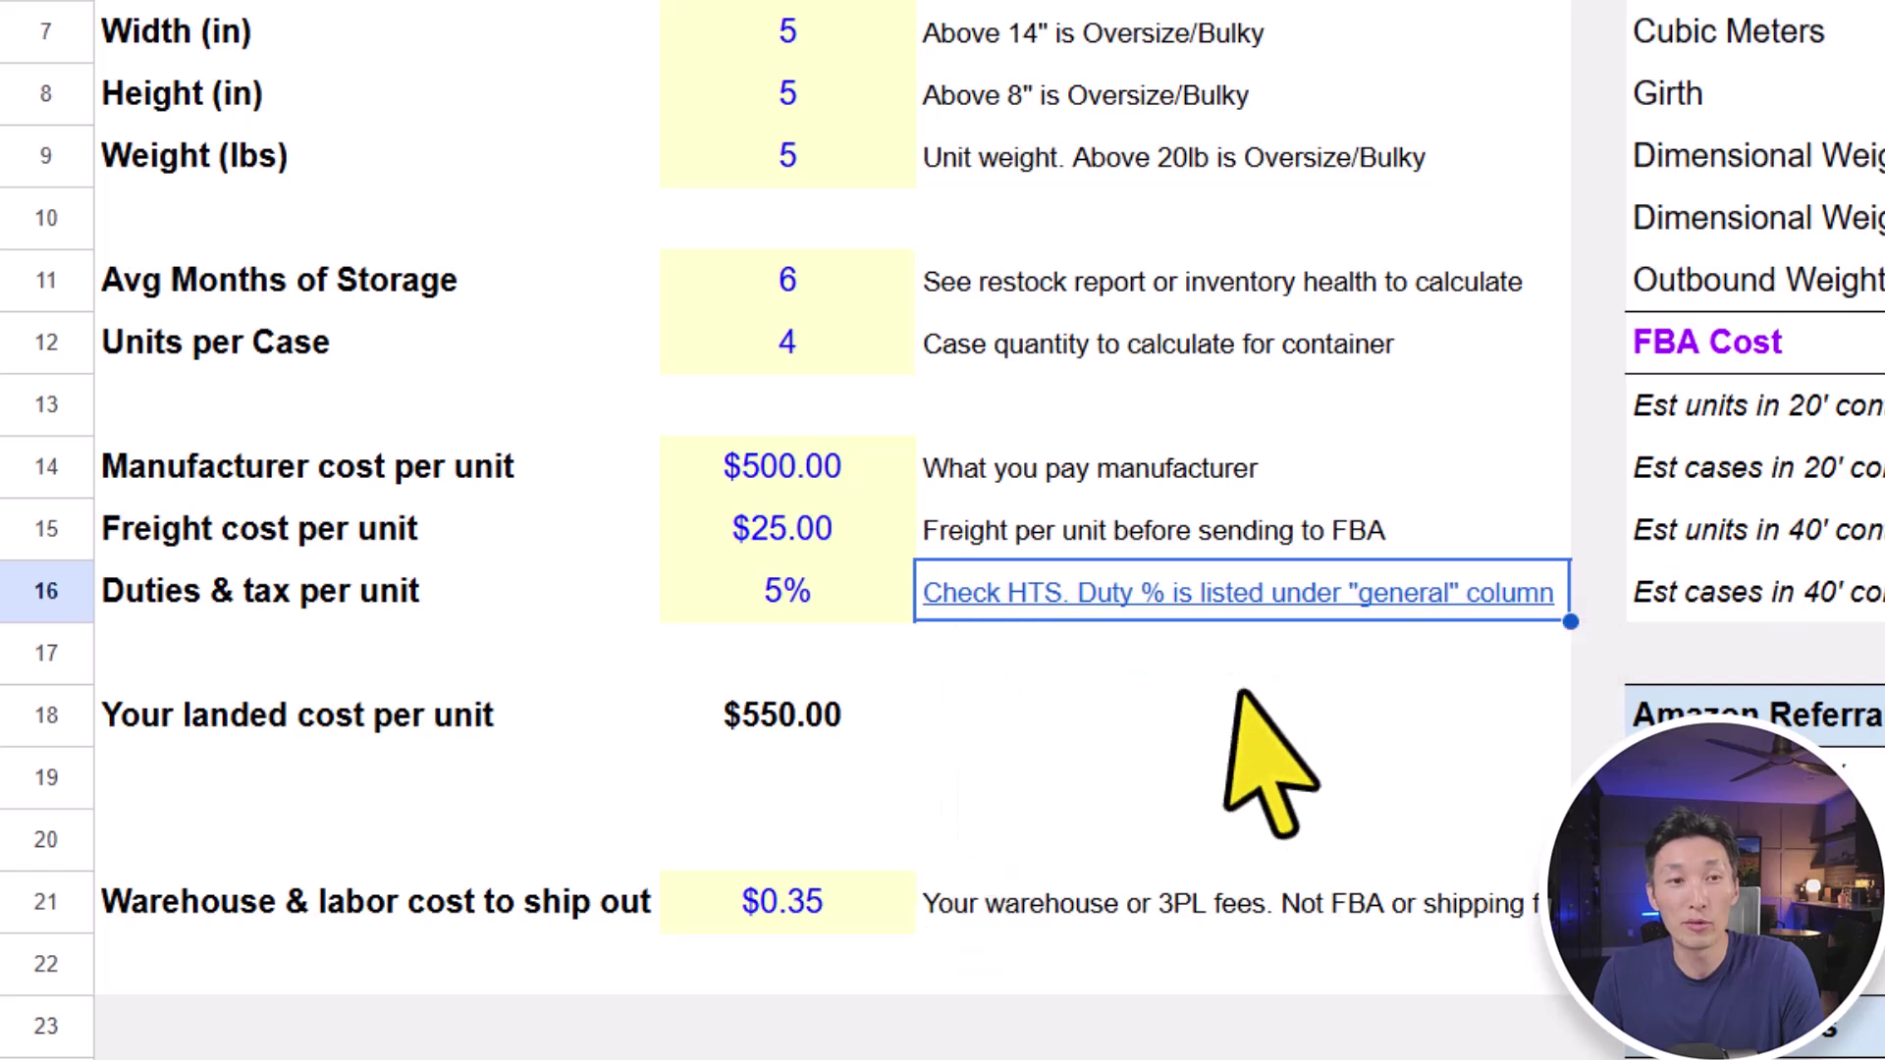
mouse_move(1256, 601)
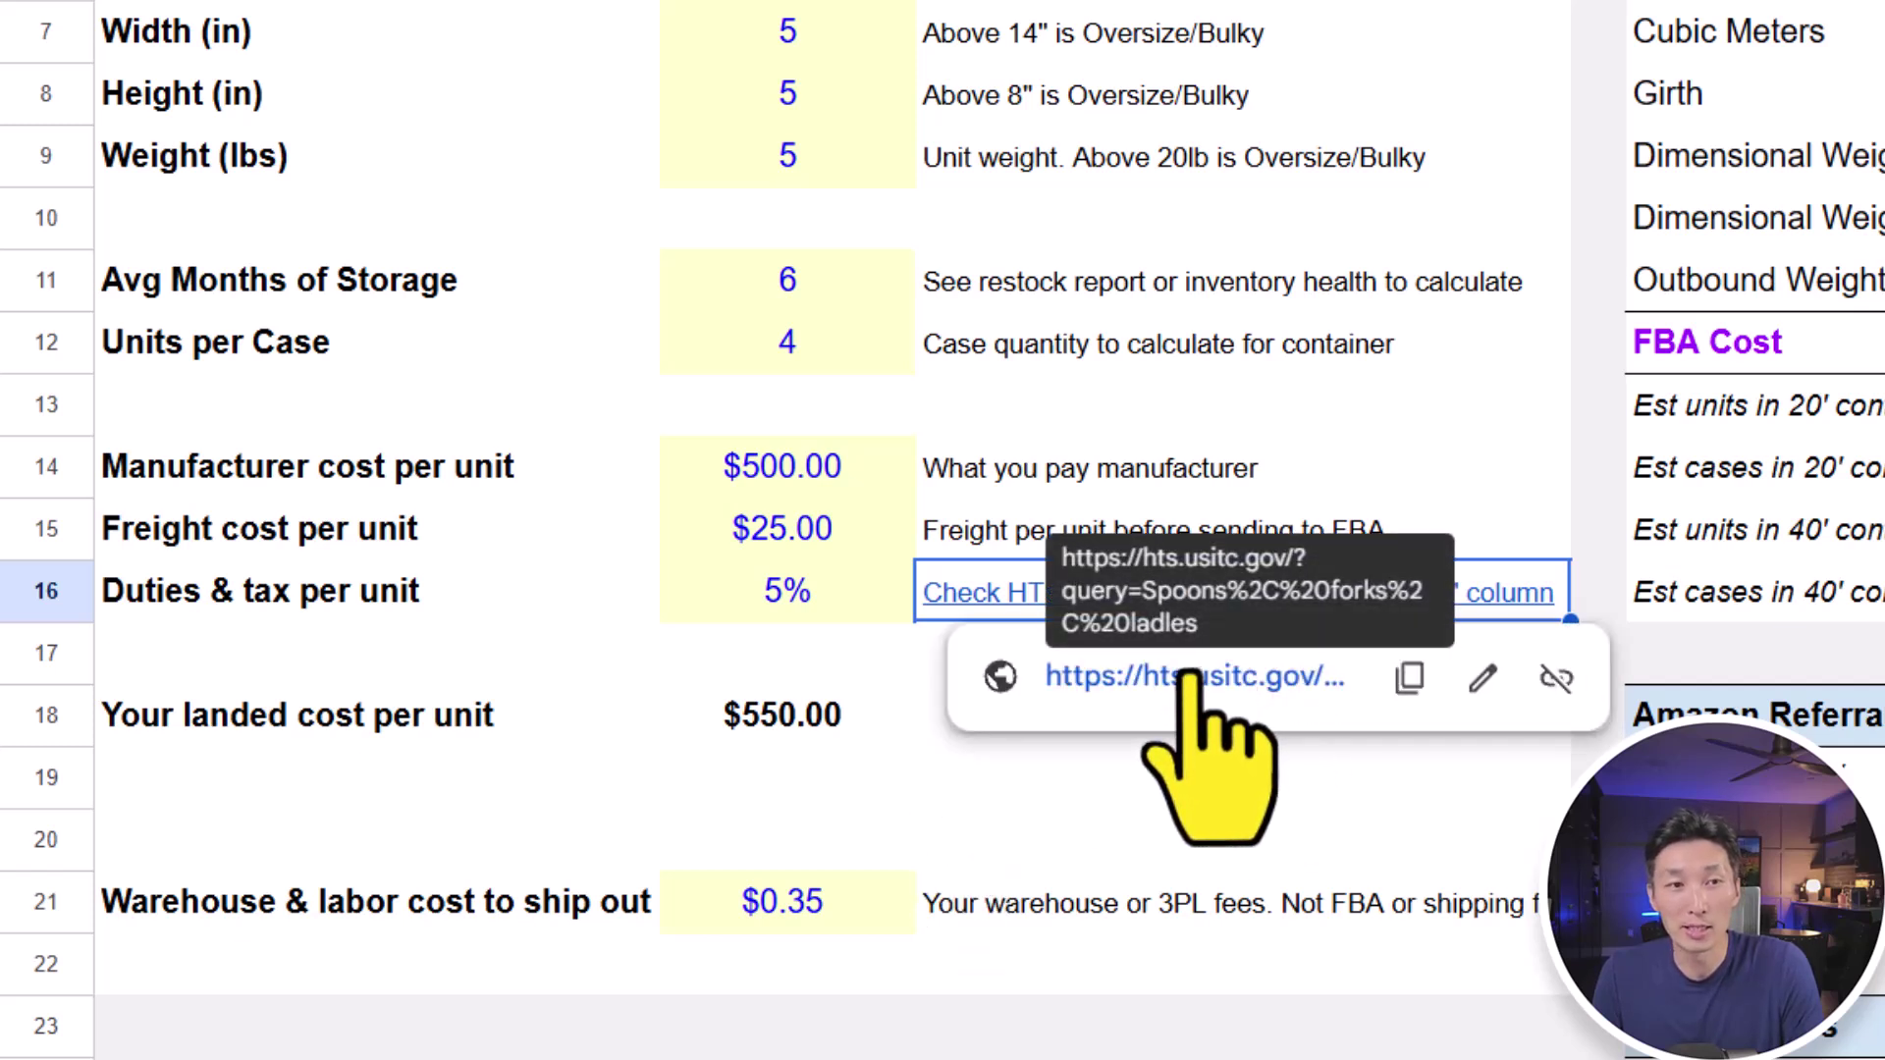
click(751, 594)
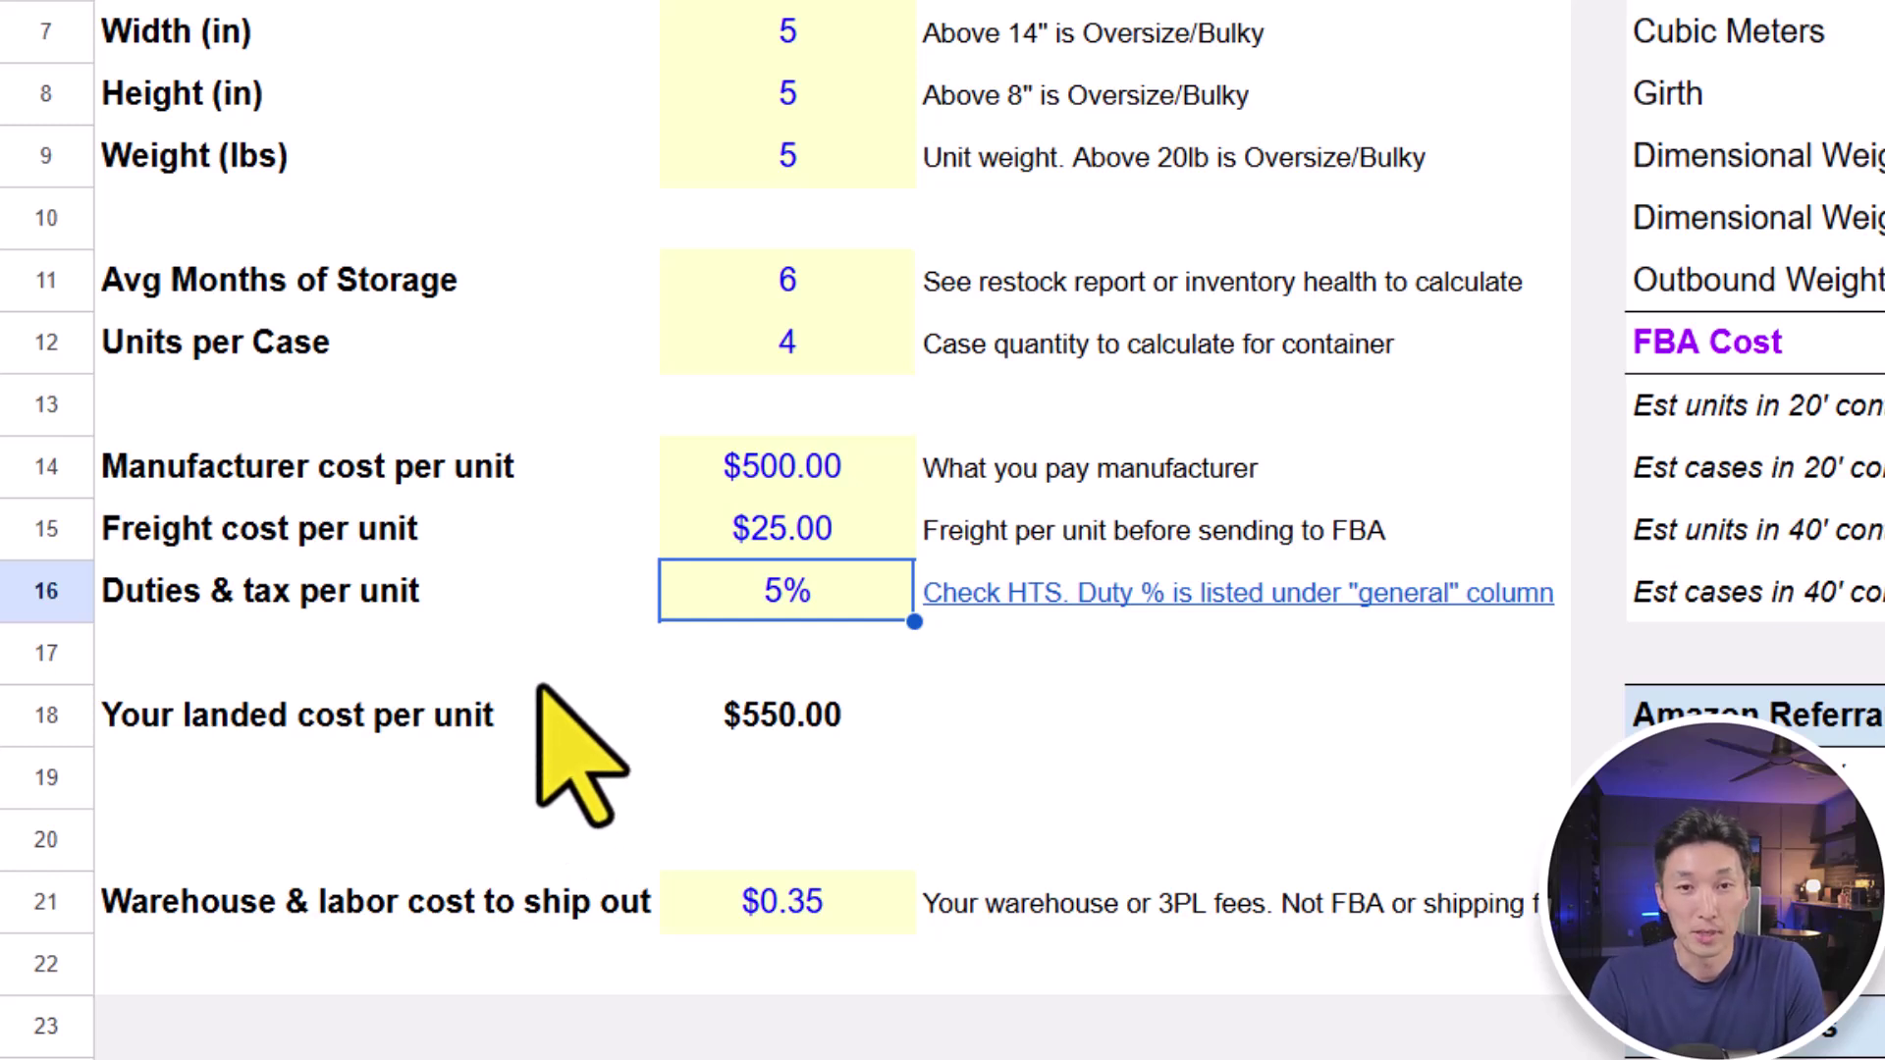
text(25)
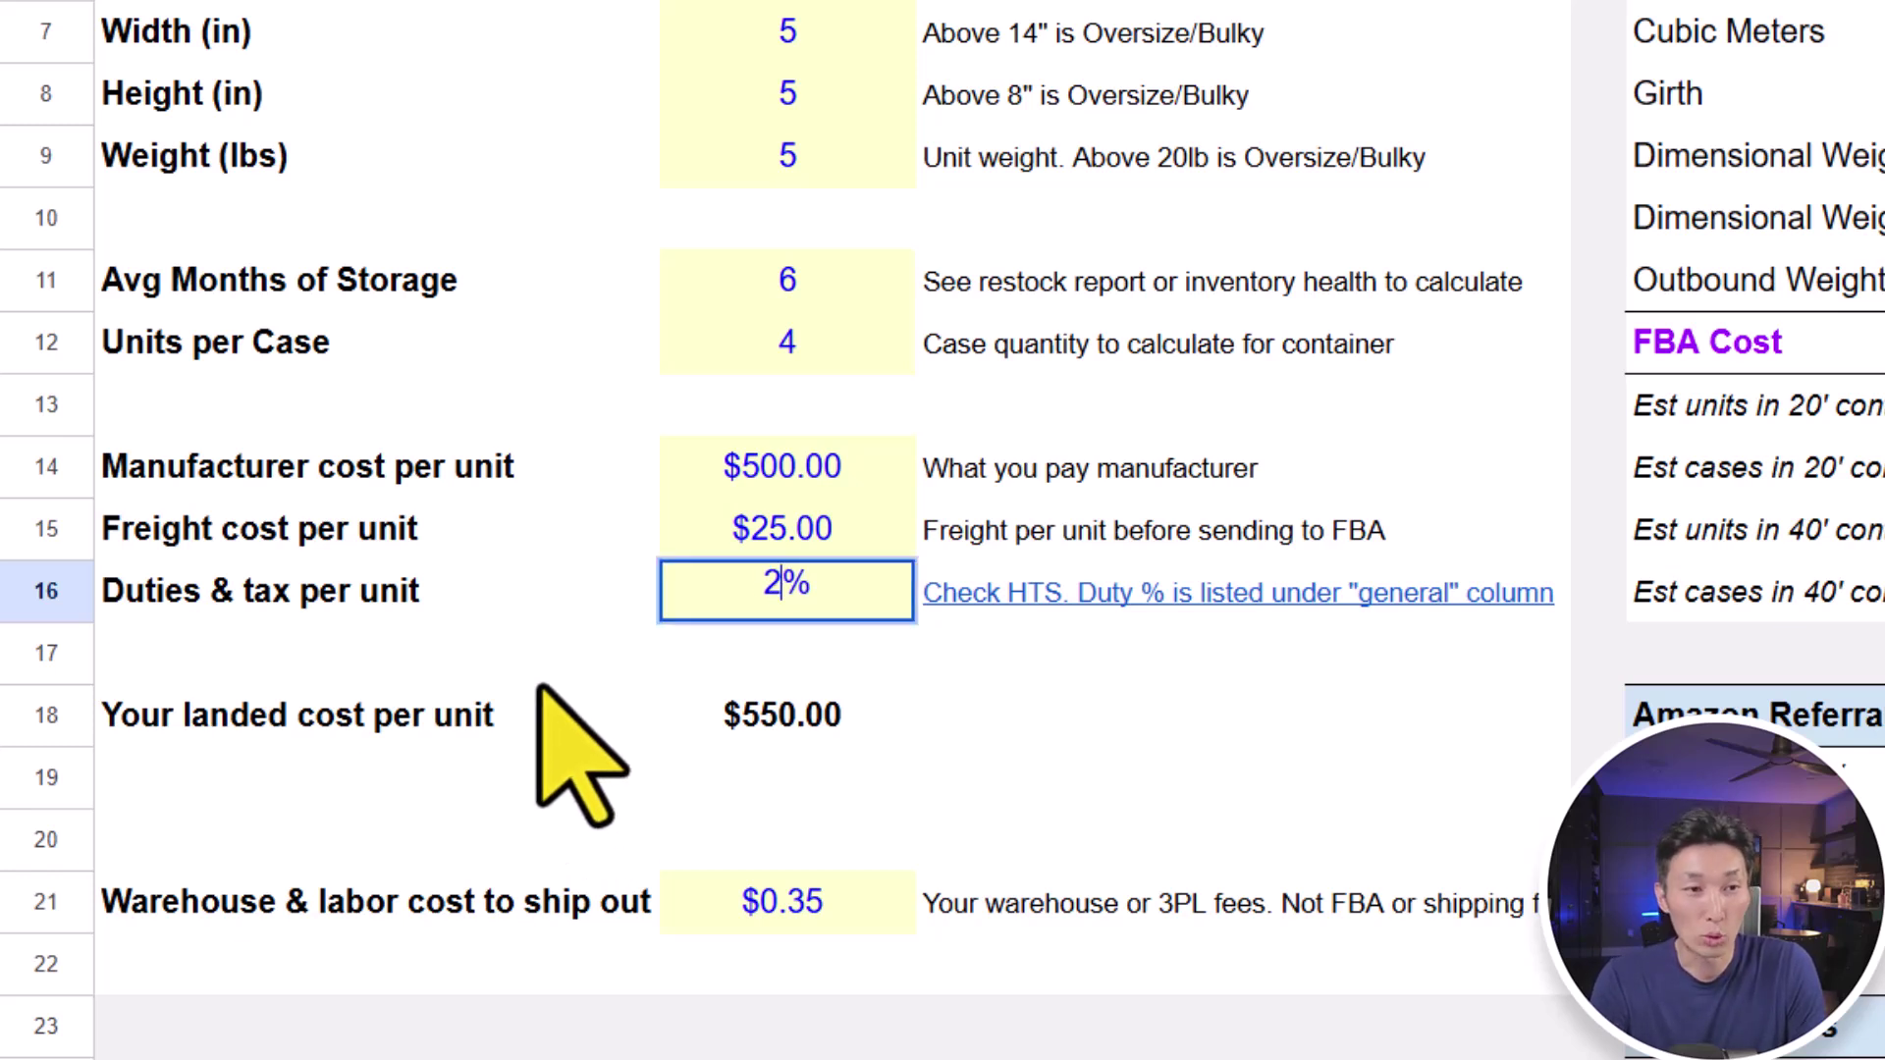
key(Return)
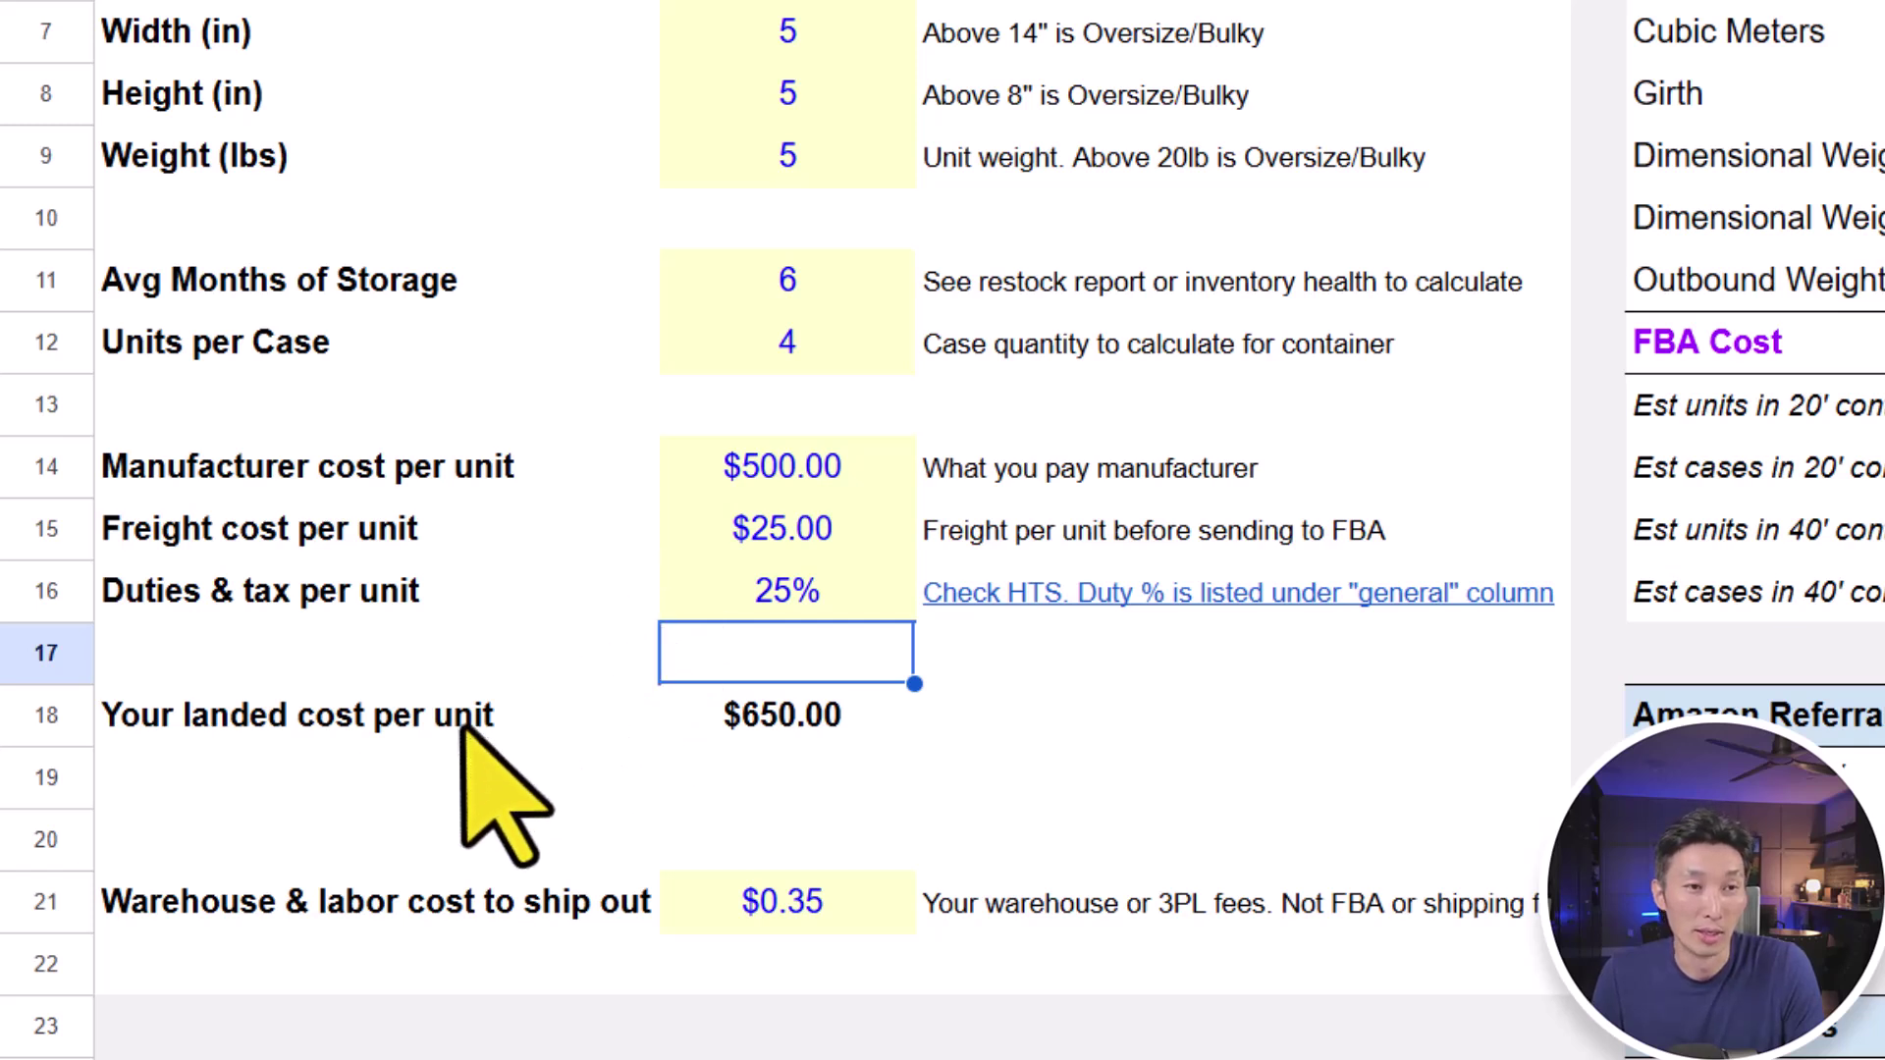
click(797, 731)
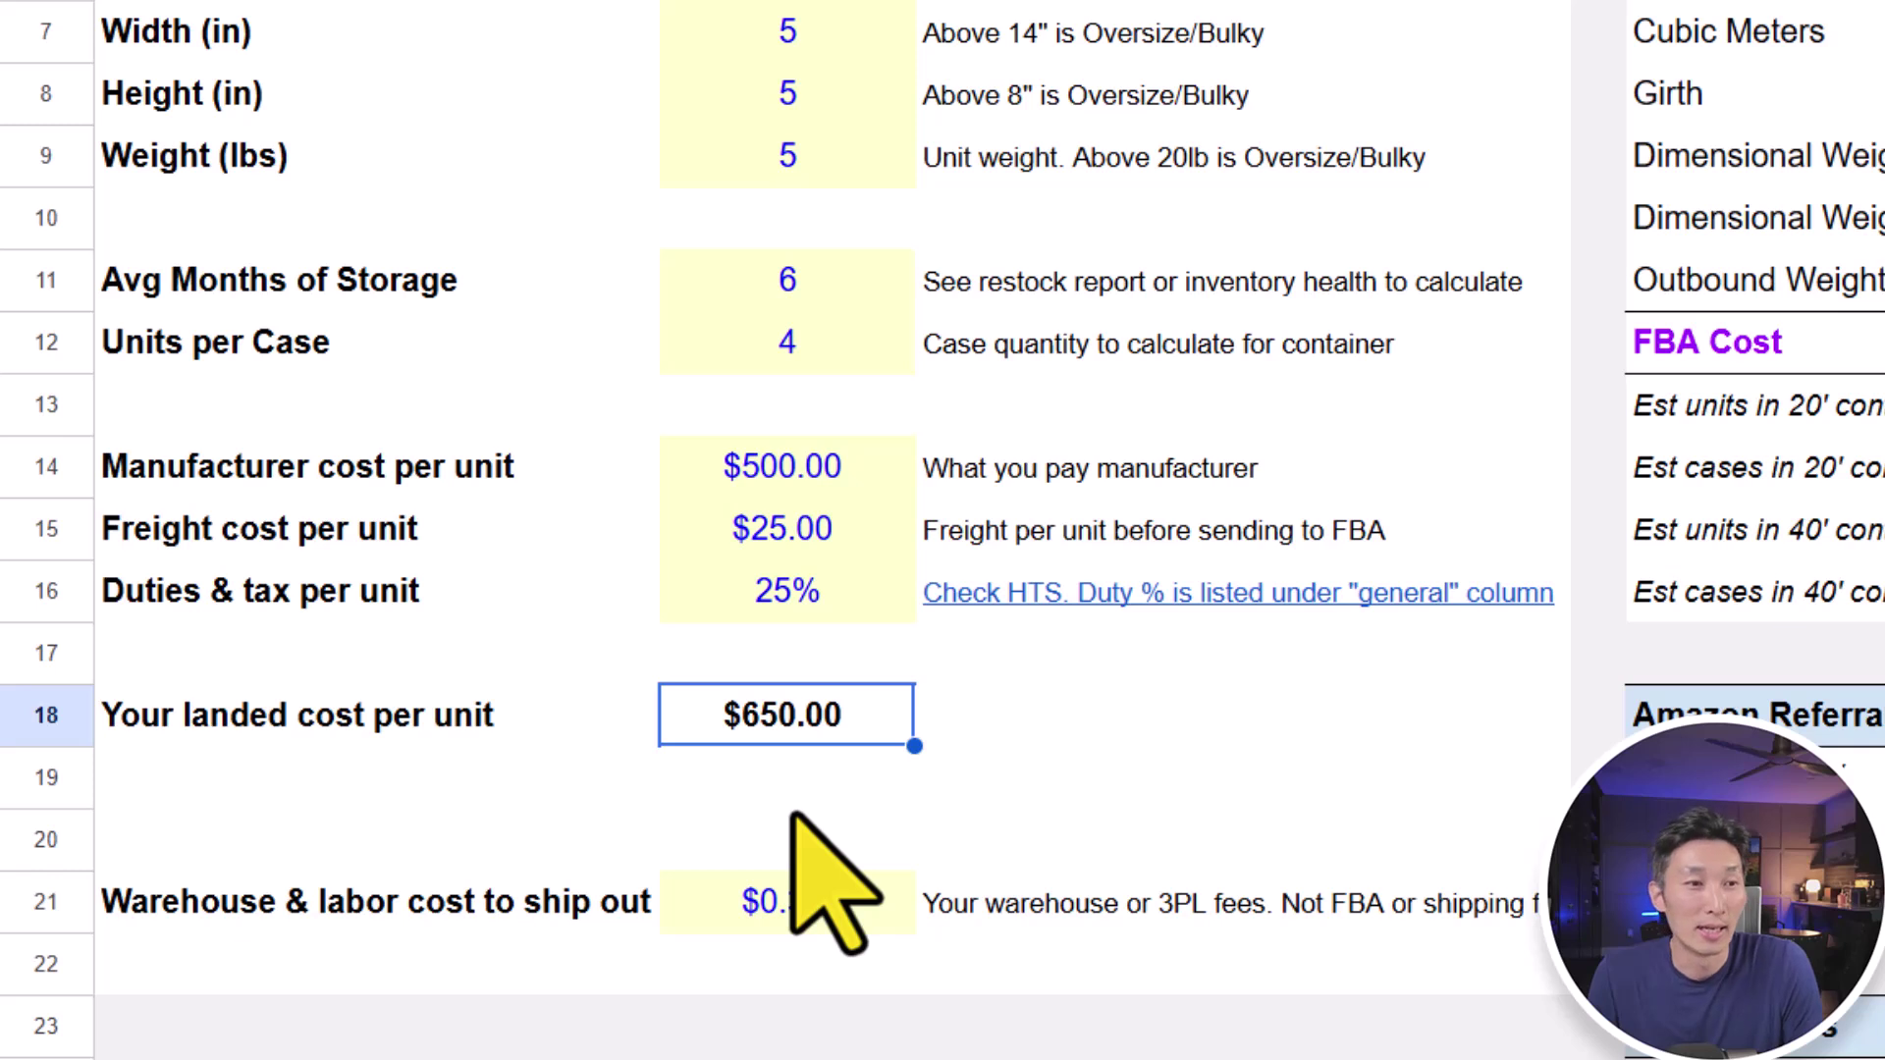
Set the warehouse & labor cost to ship out to $10.
click(791, 921)
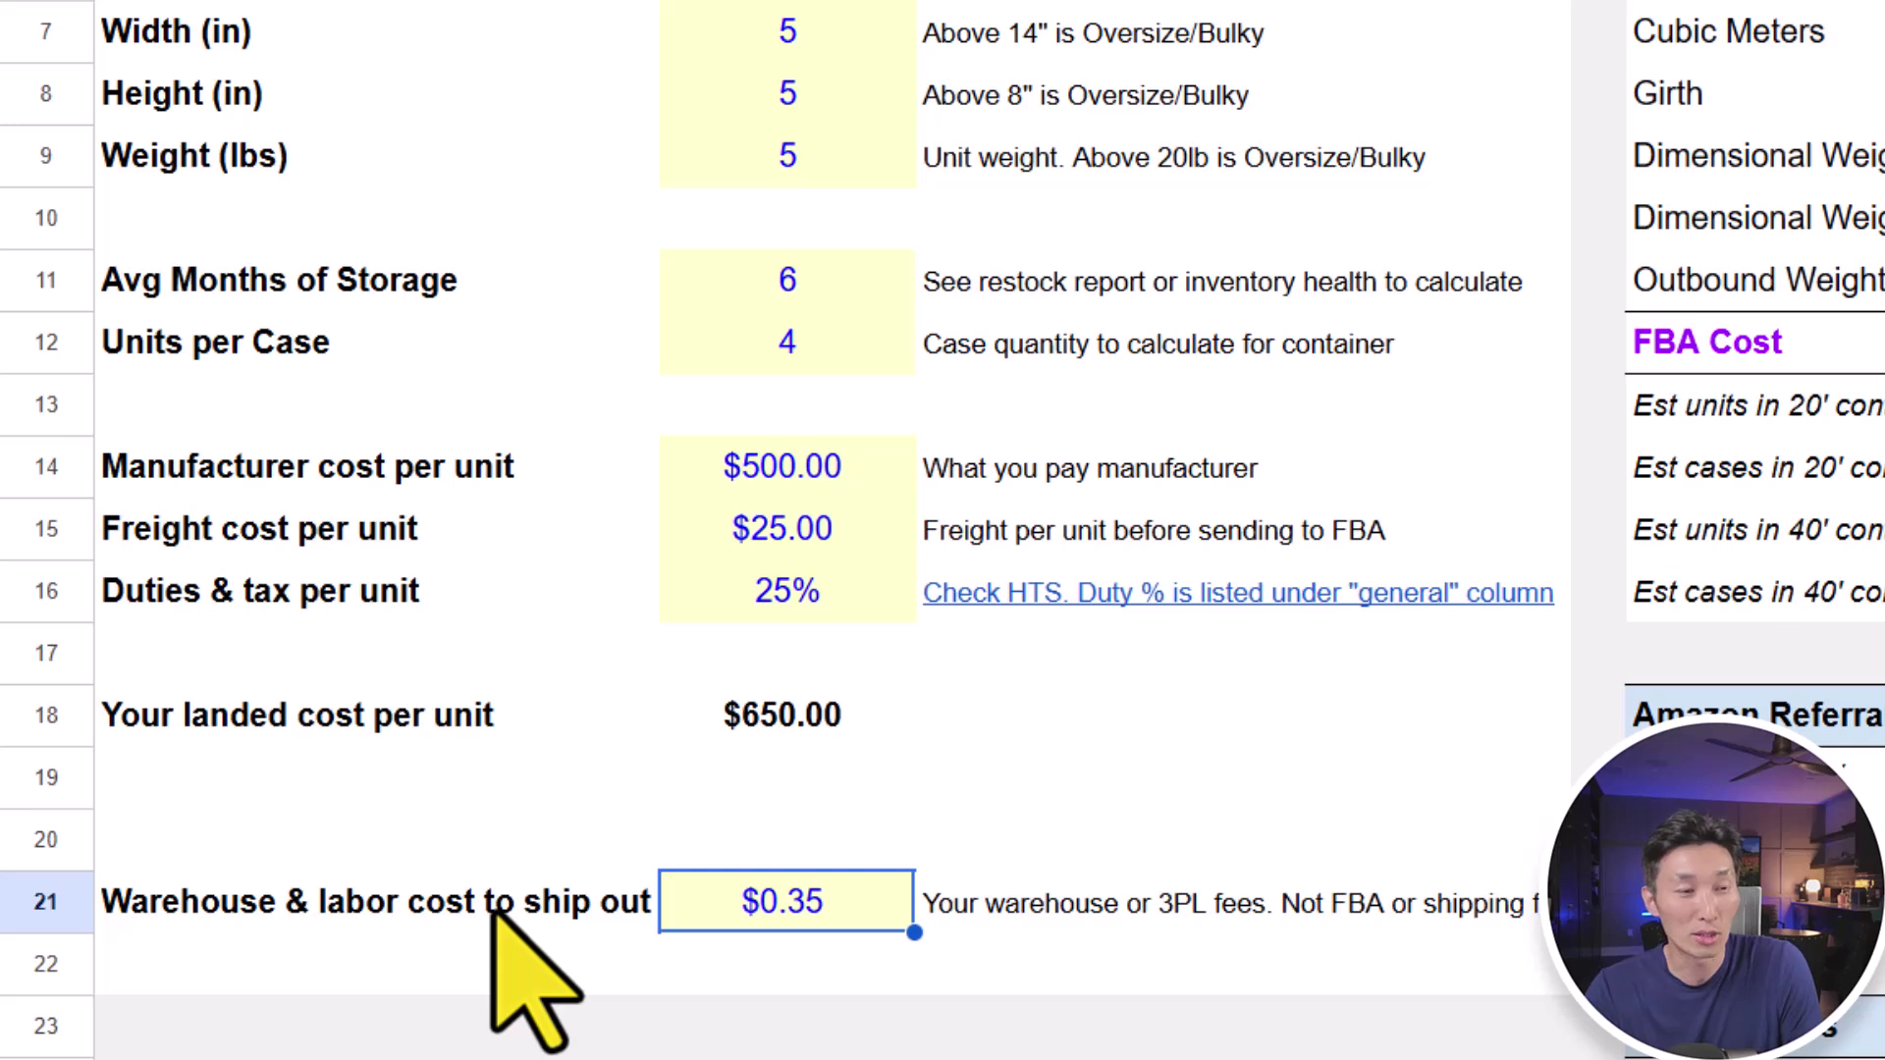
text(10)
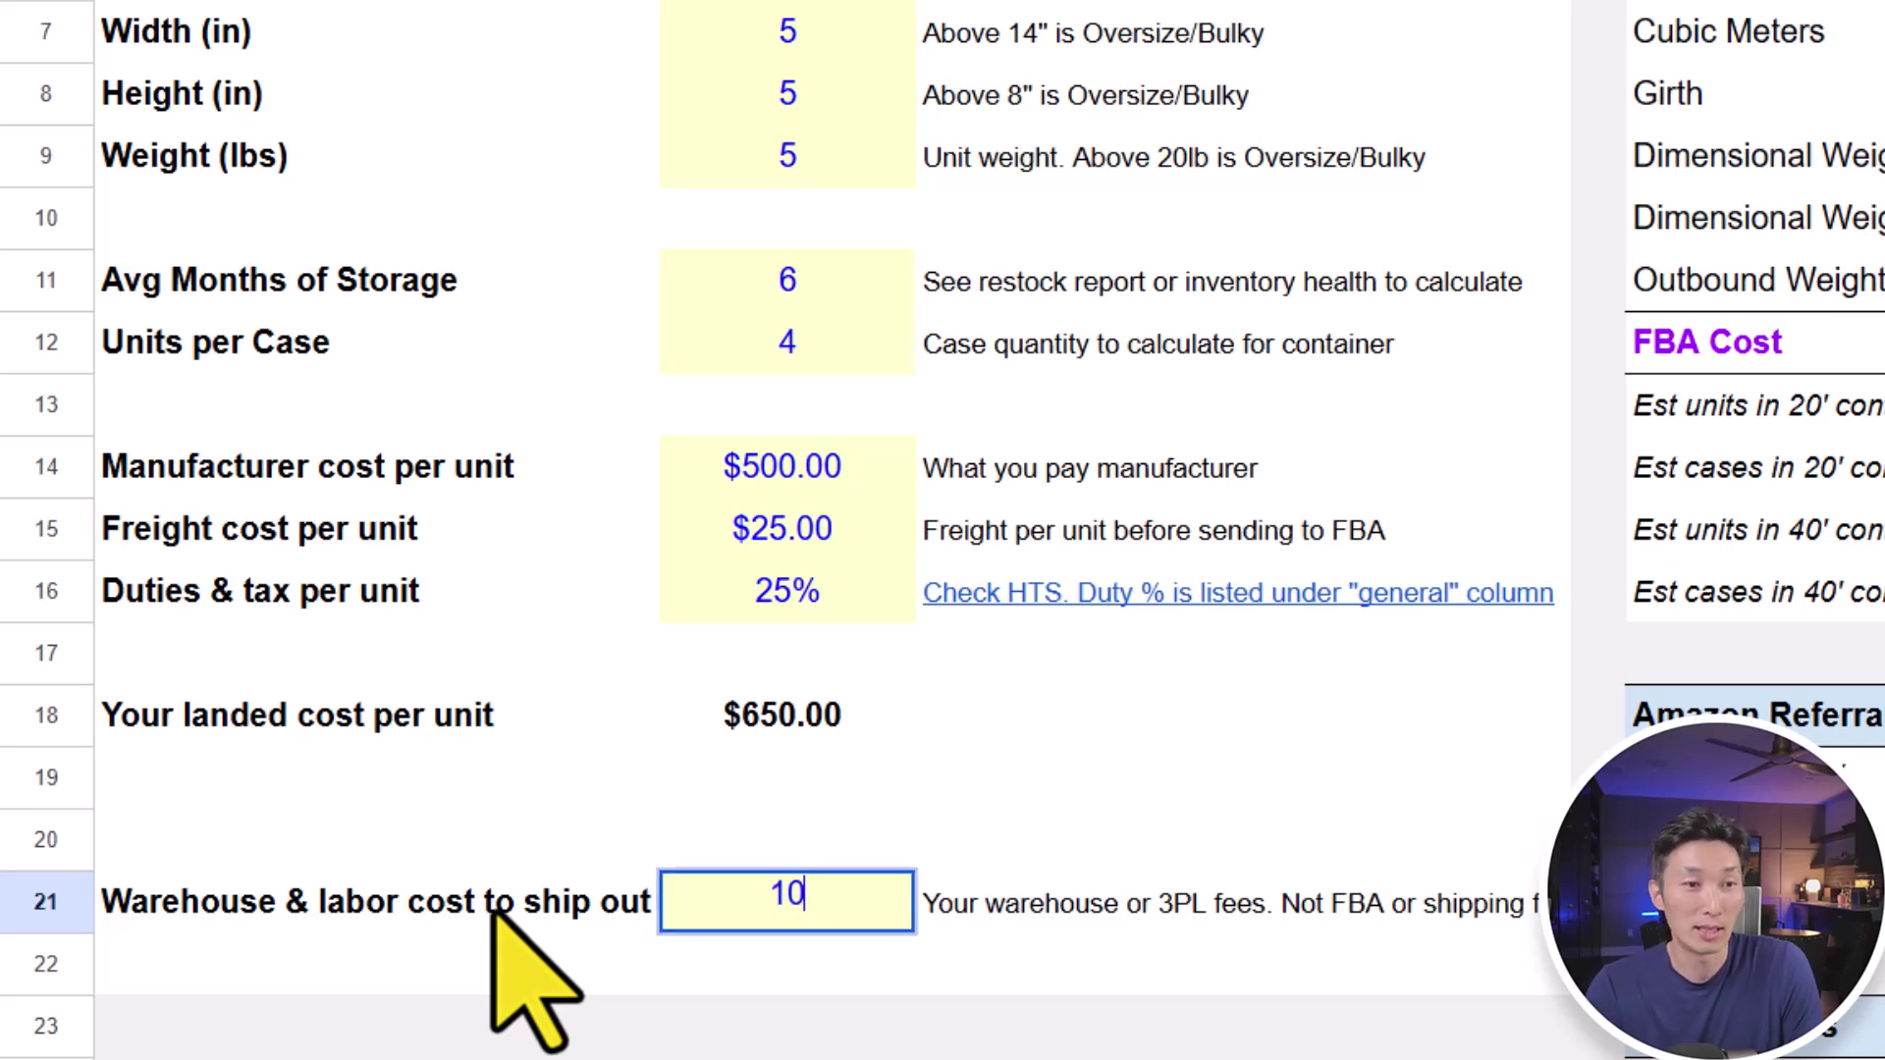
key(Return)
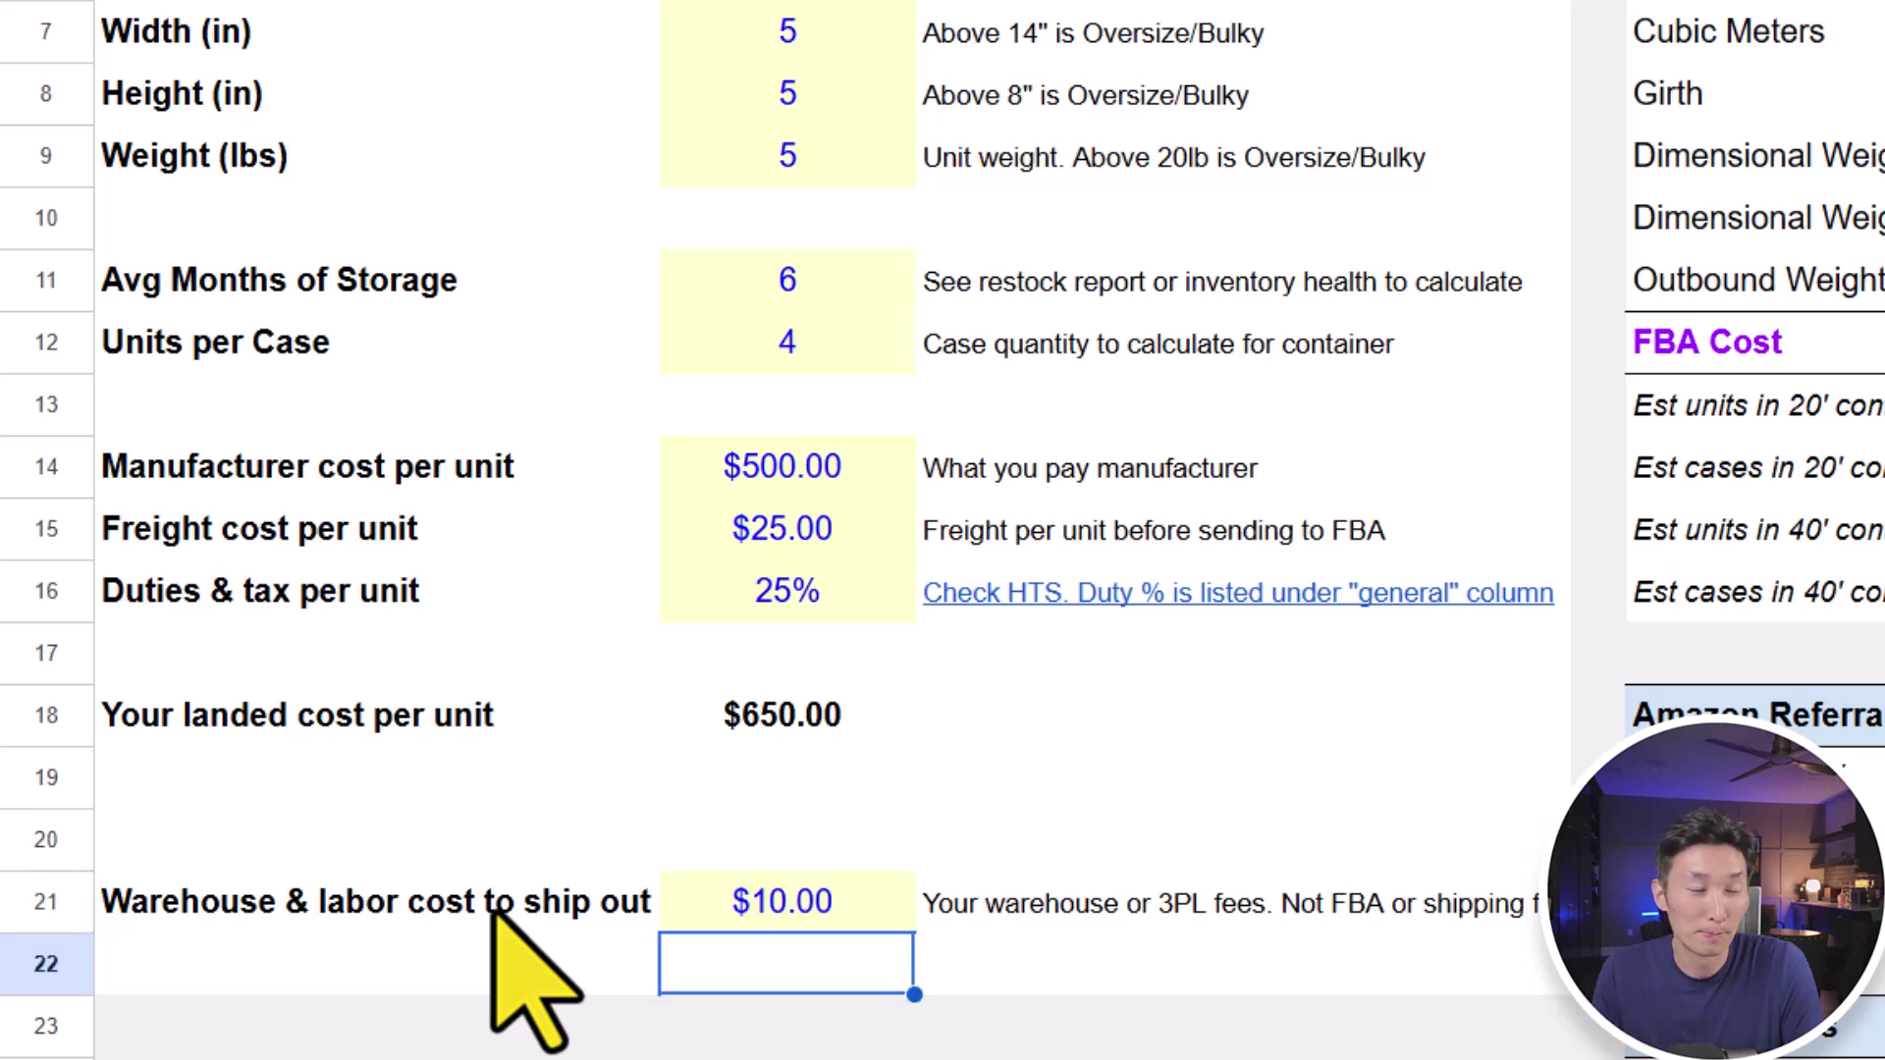
click(835, 907)
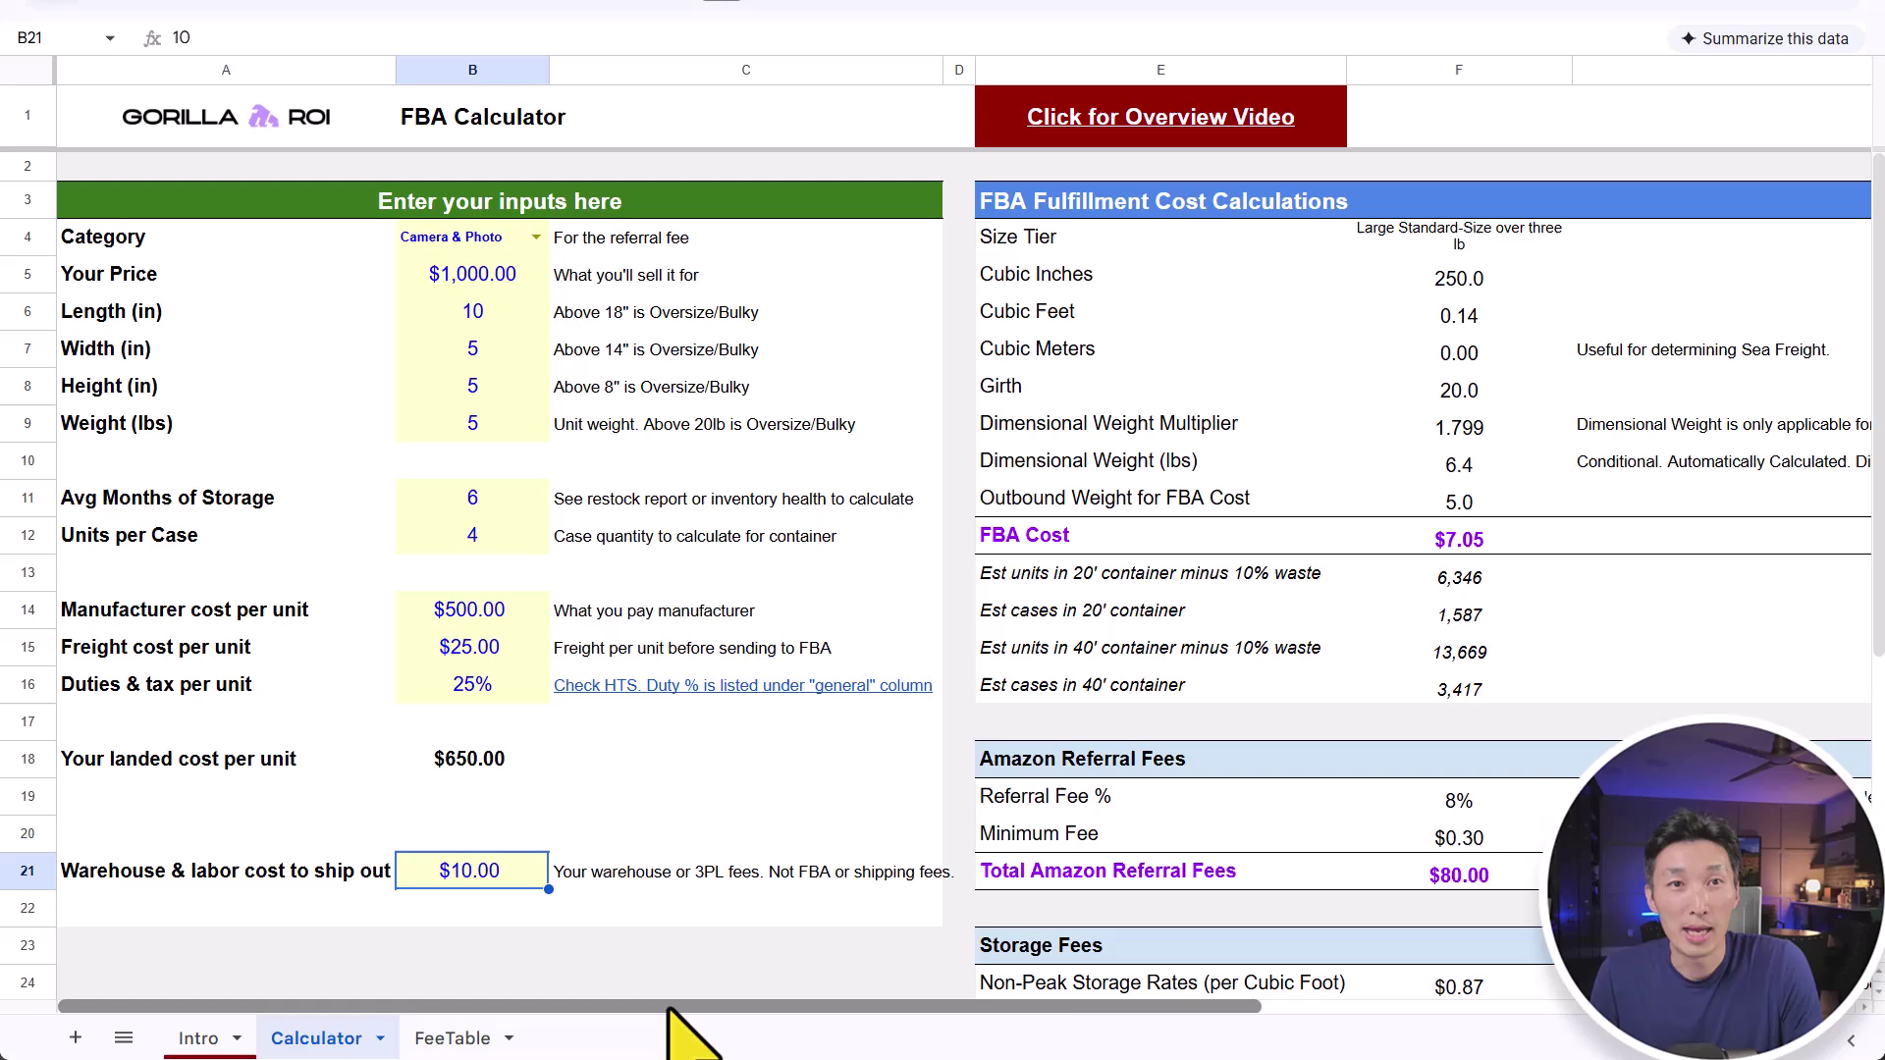
Examine the FBA Fulfillment Cost Calculations: size tier, cubic volumes, girth, dimensional and outbound weight, and the FBA Cost.
drag(674, 1010, 1291, 1040)
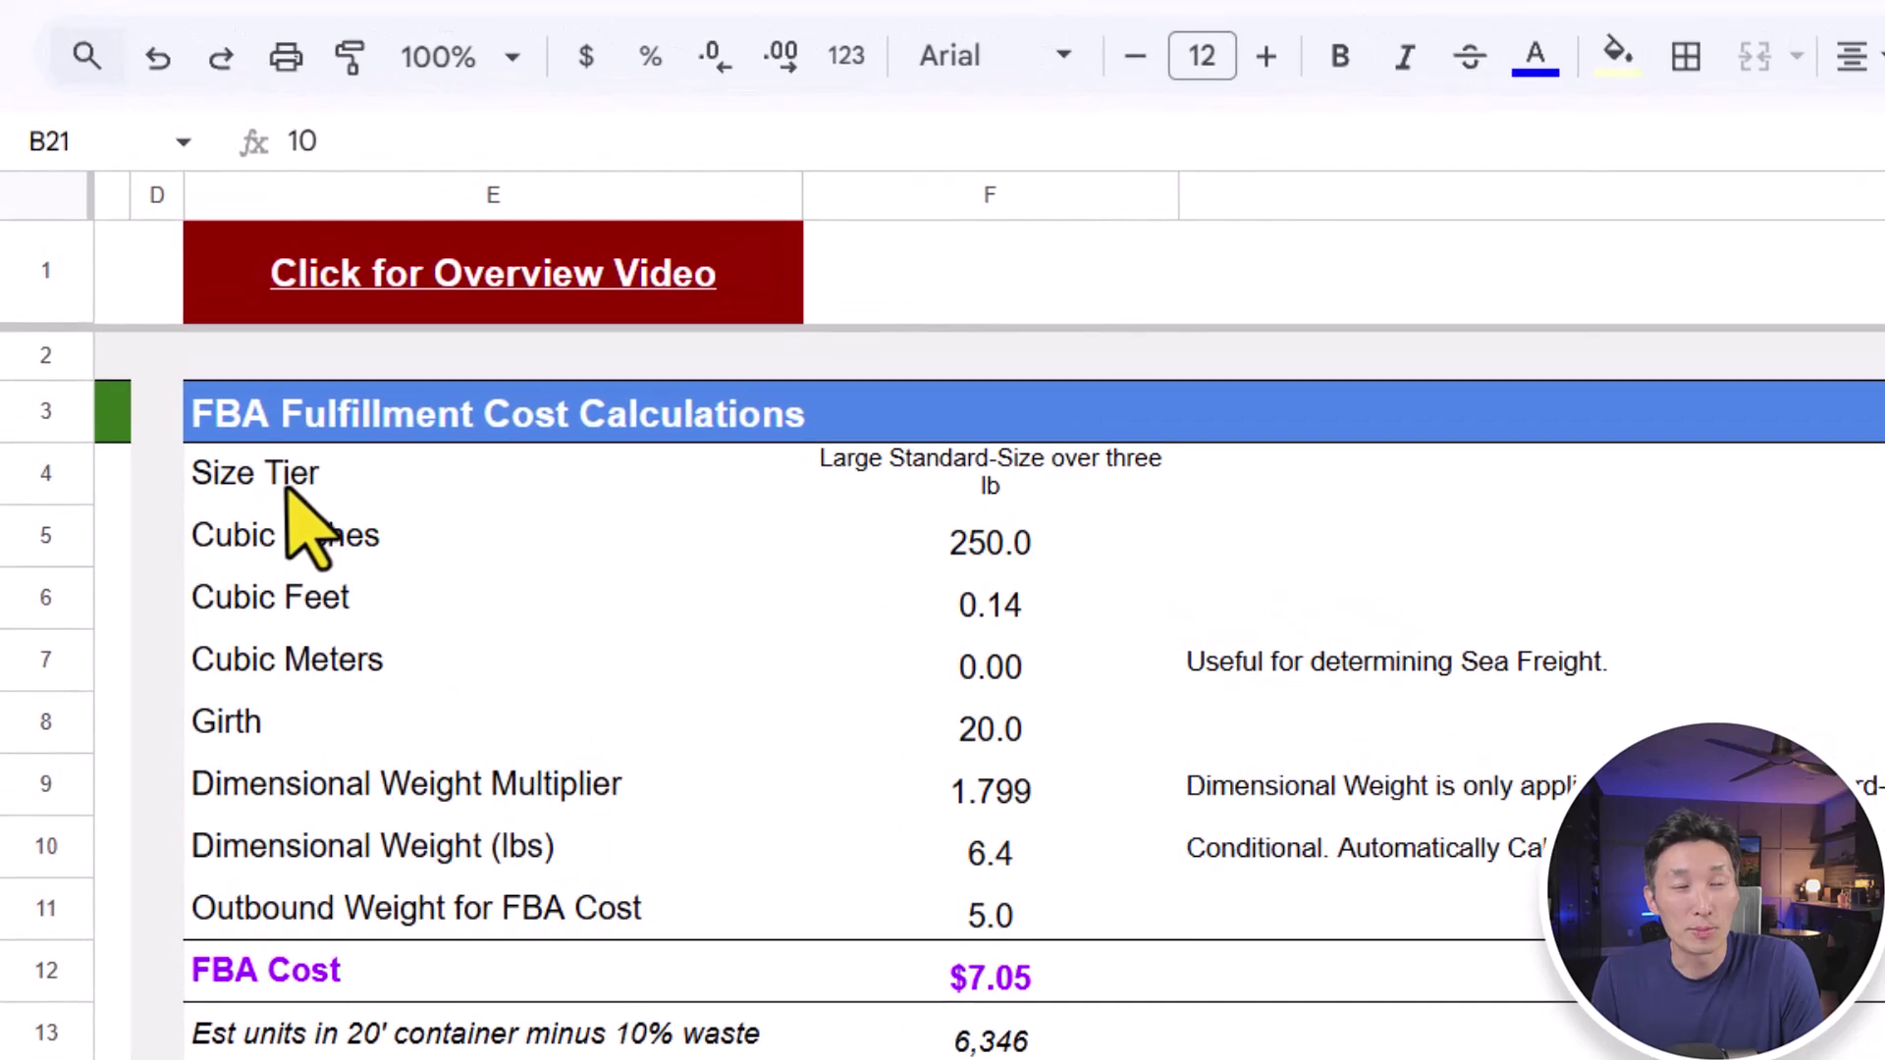
click(204, 243)
click(846, 459)
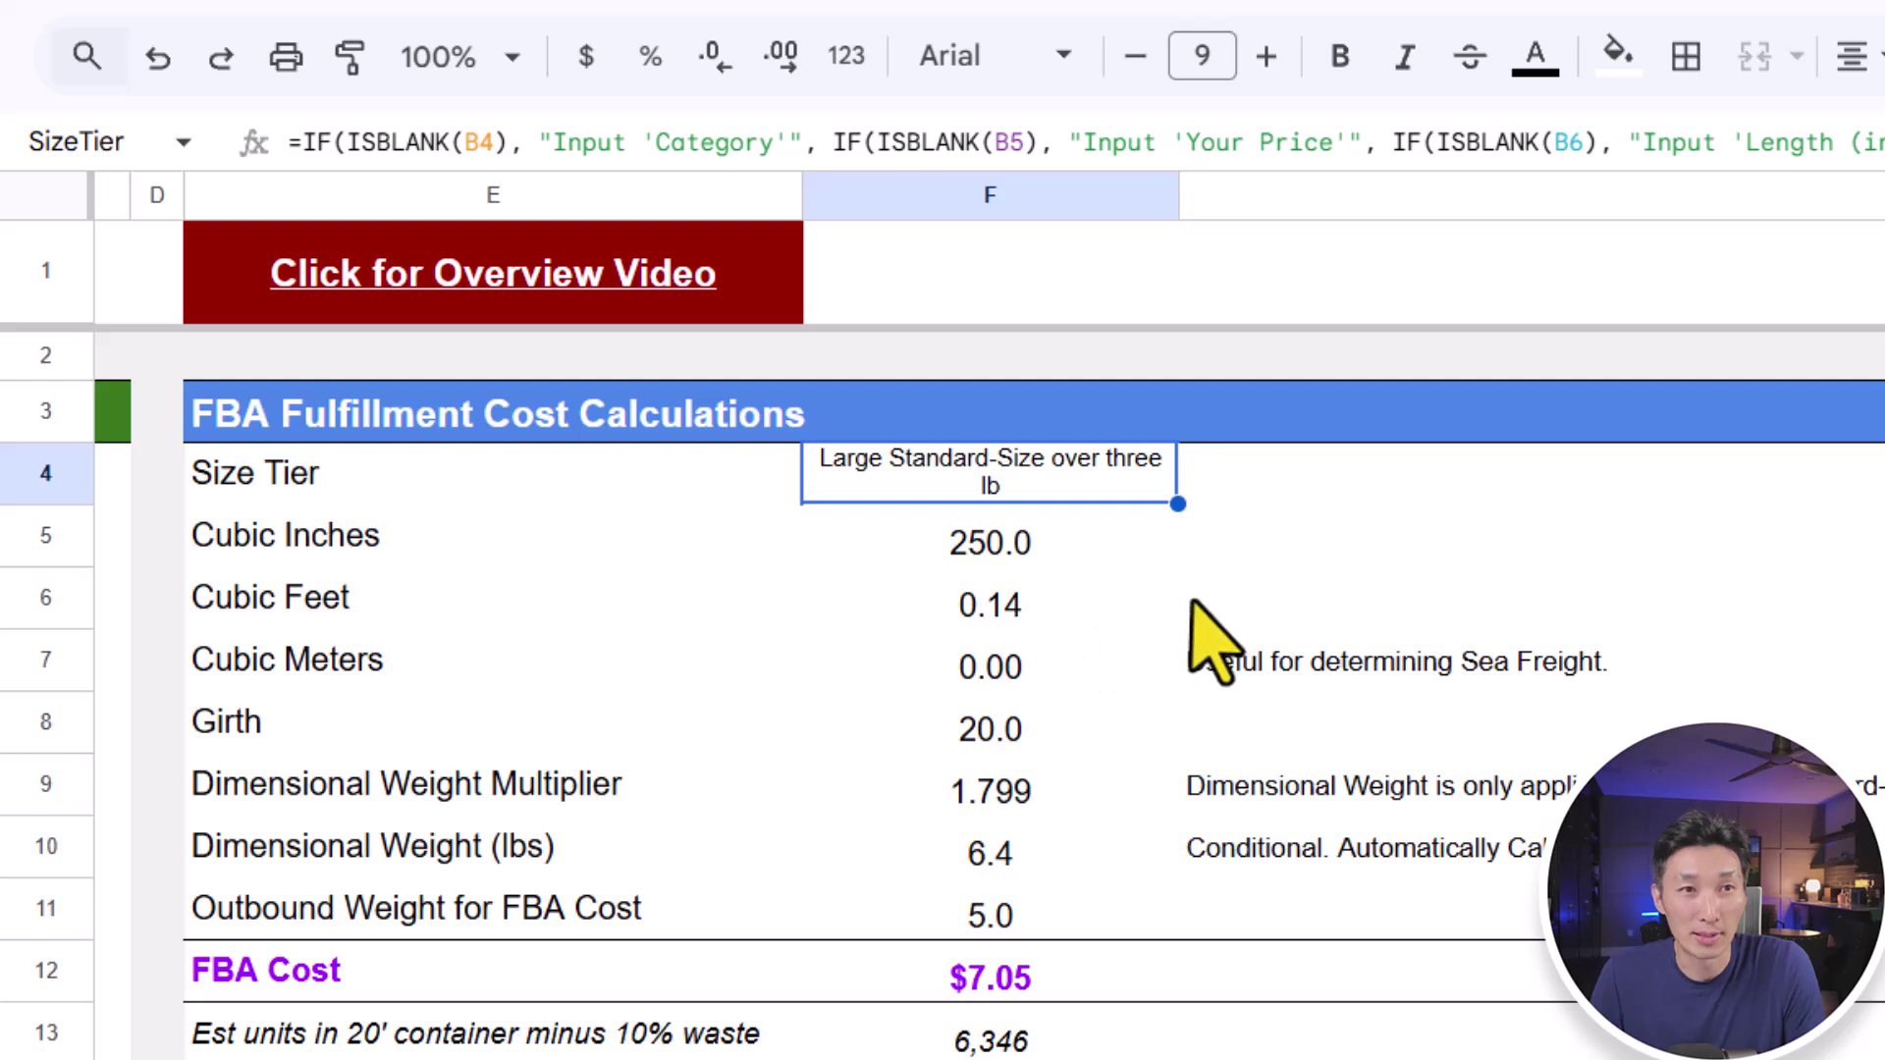
click(1002, 554)
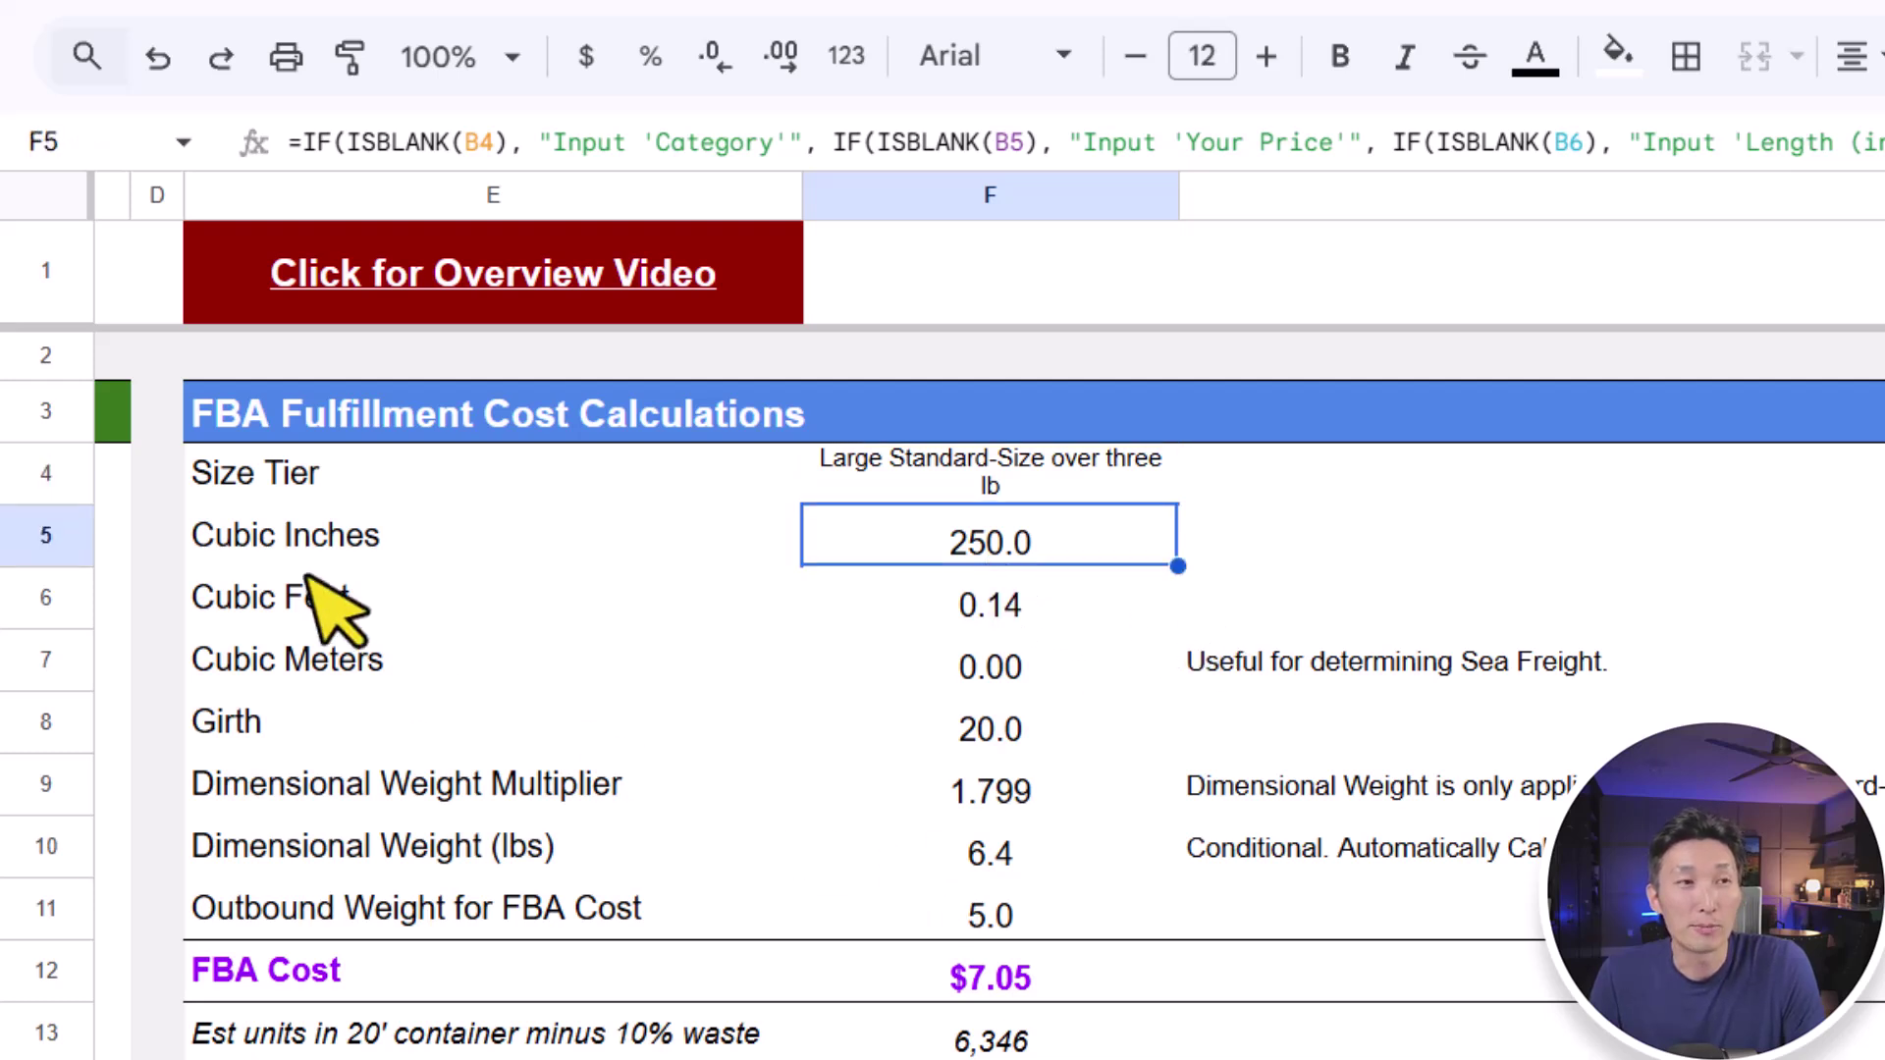
drag(294, 545, 980, 687)
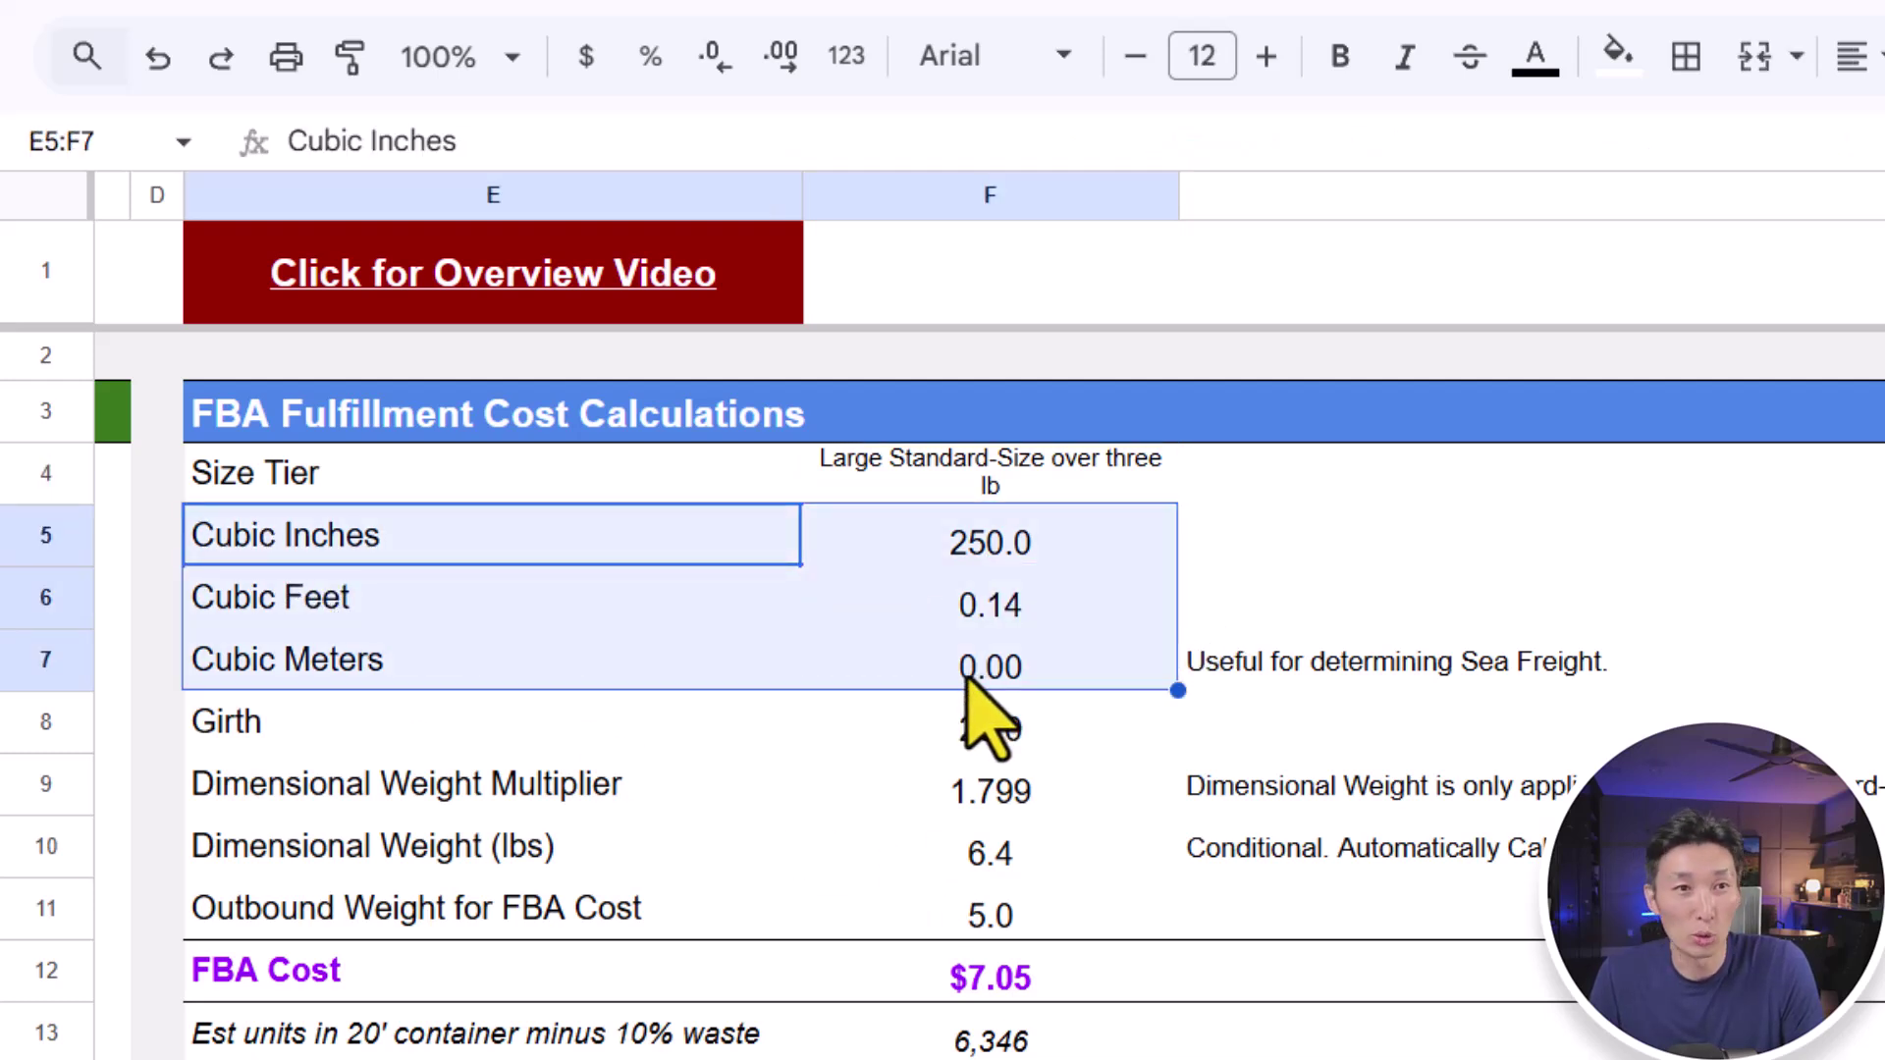
click(974, 677)
click(975, 738)
drag(628, 775, 964, 904)
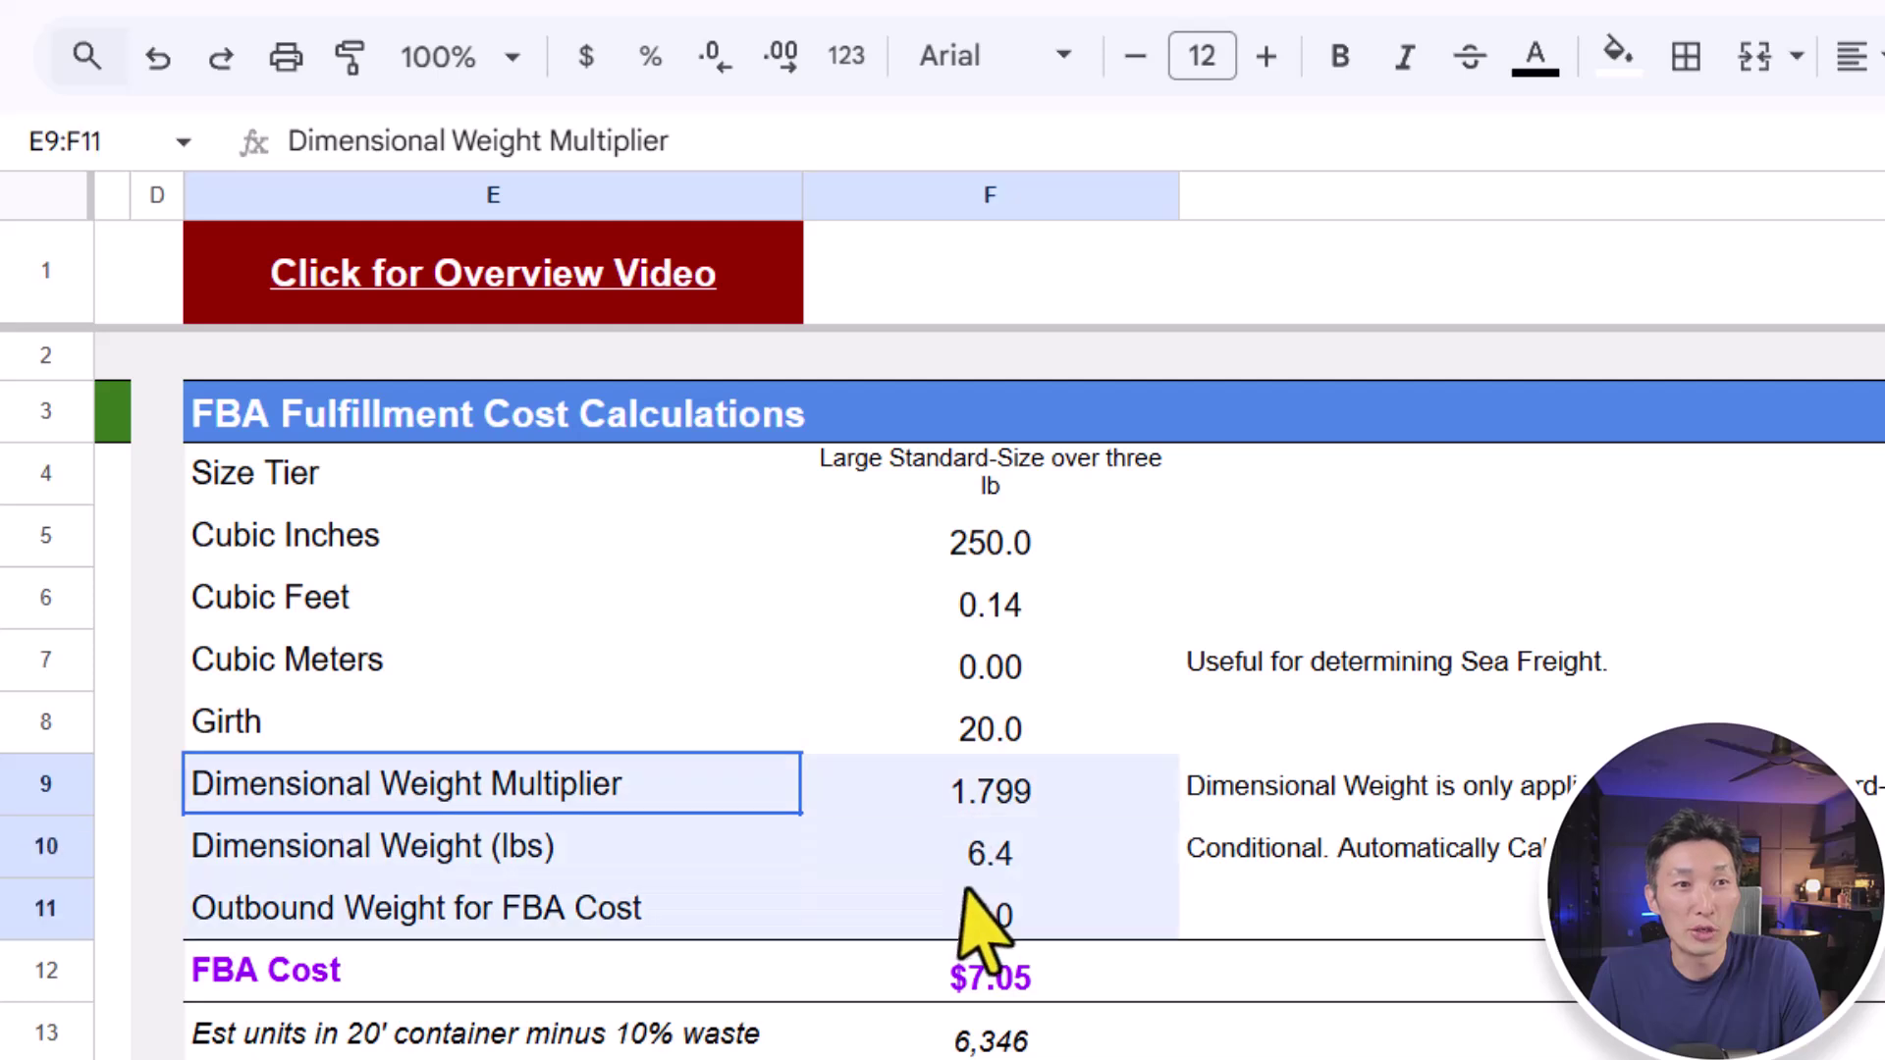
click(964, 908)
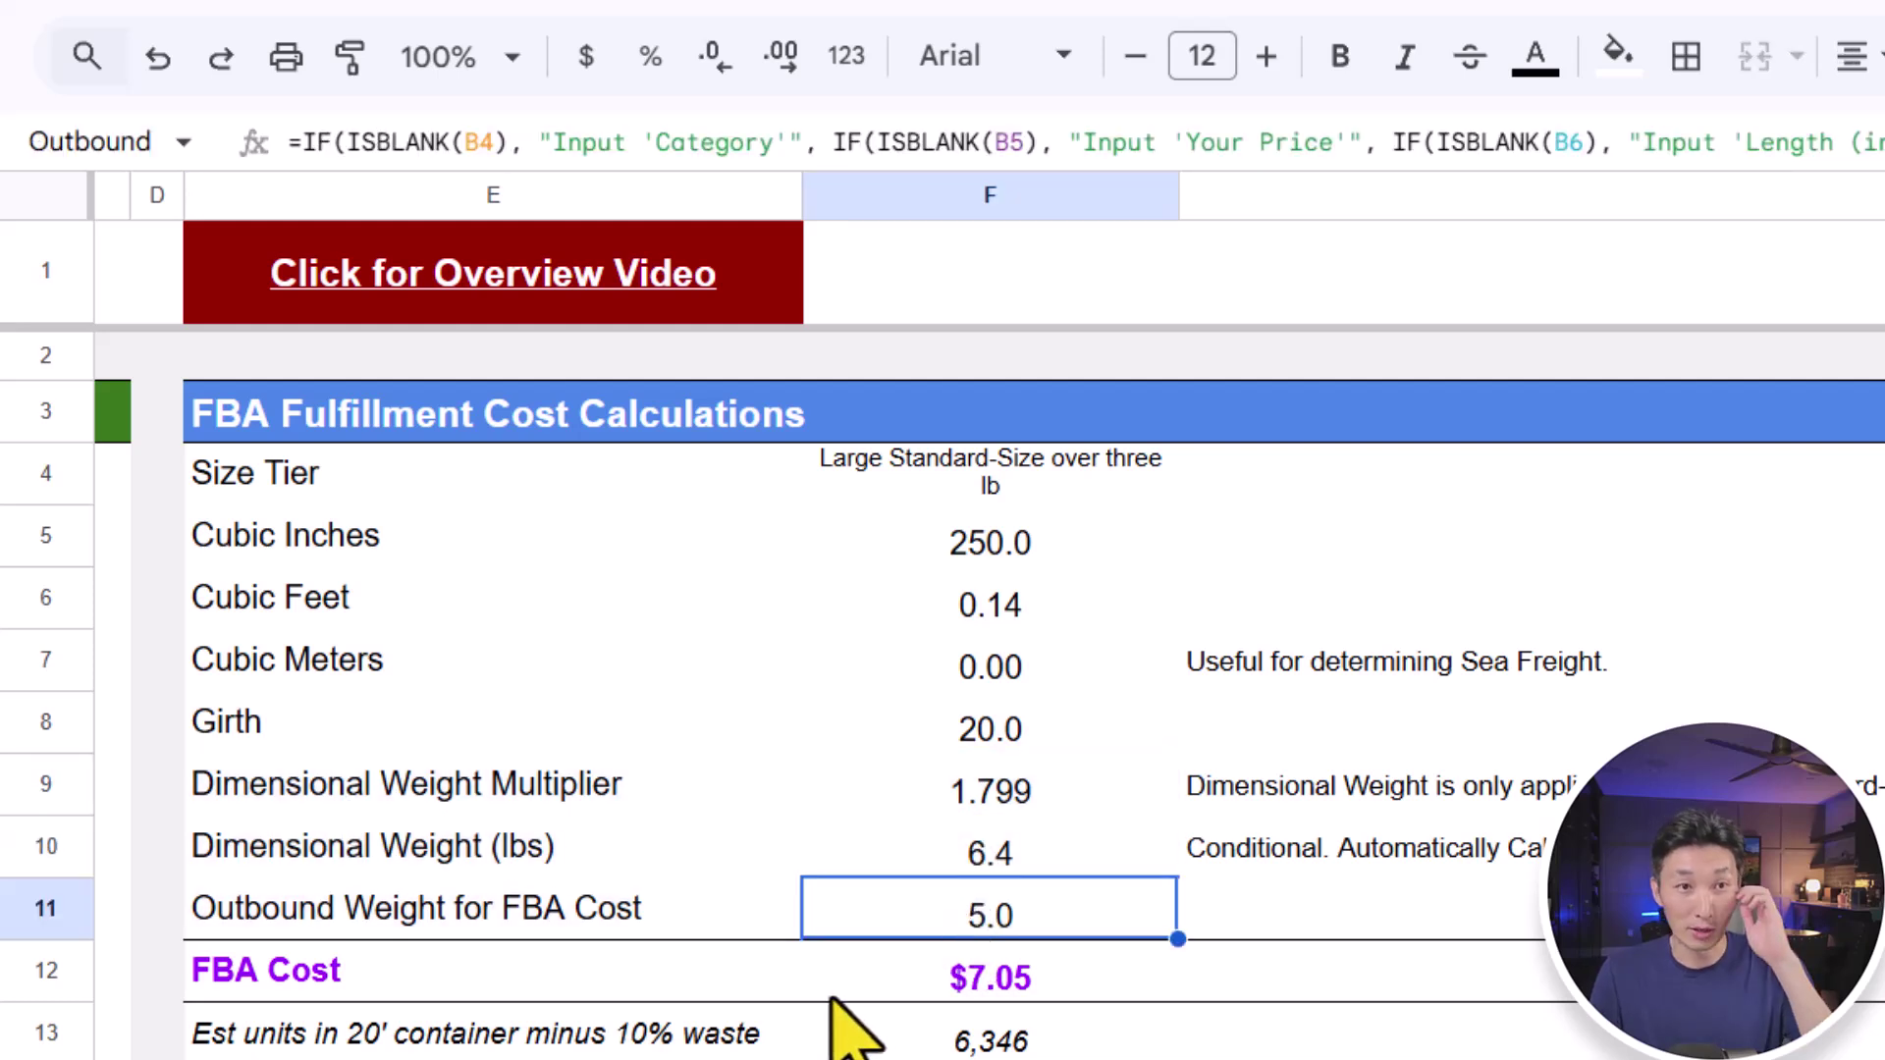
drag(299, 977, 951, 992)
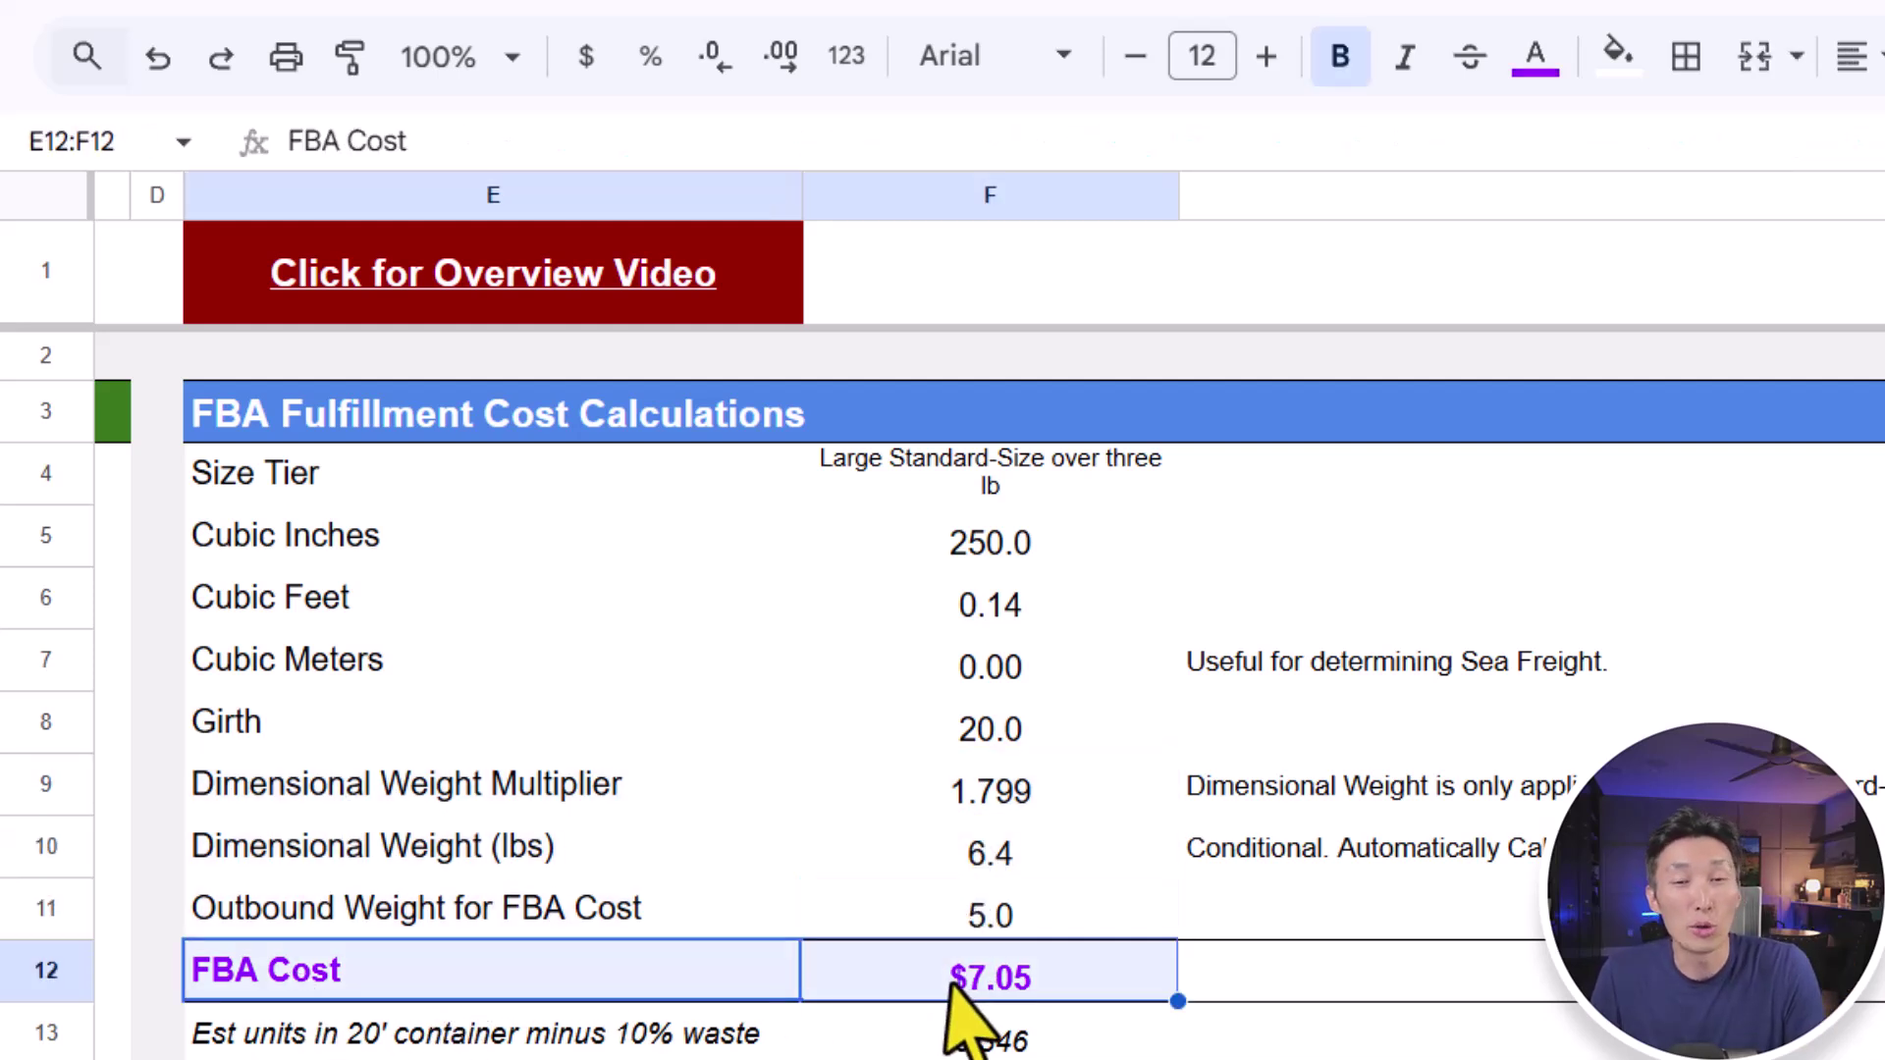
click(1018, 989)
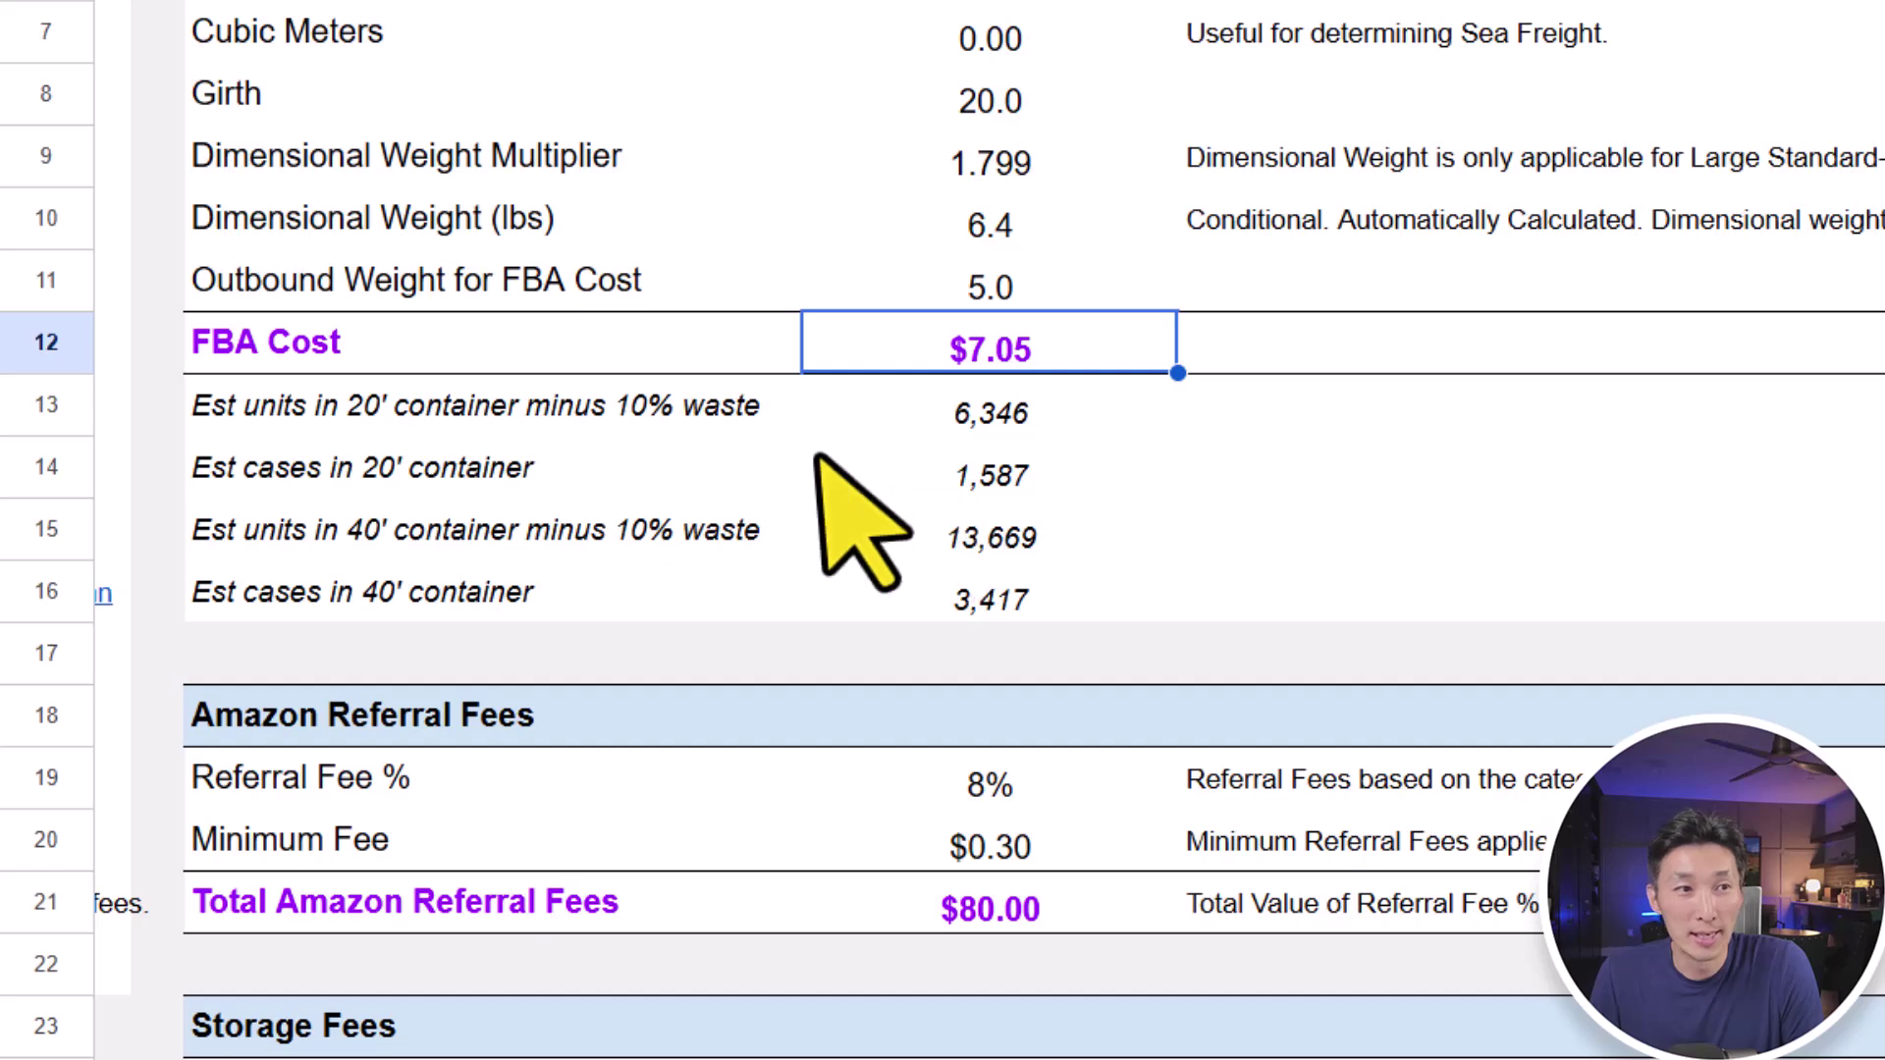
Review the 20' container estimate rows, and inspect the Container Volume assumptions on the FeeTable sheet.
click(399, 412)
click(420, 473)
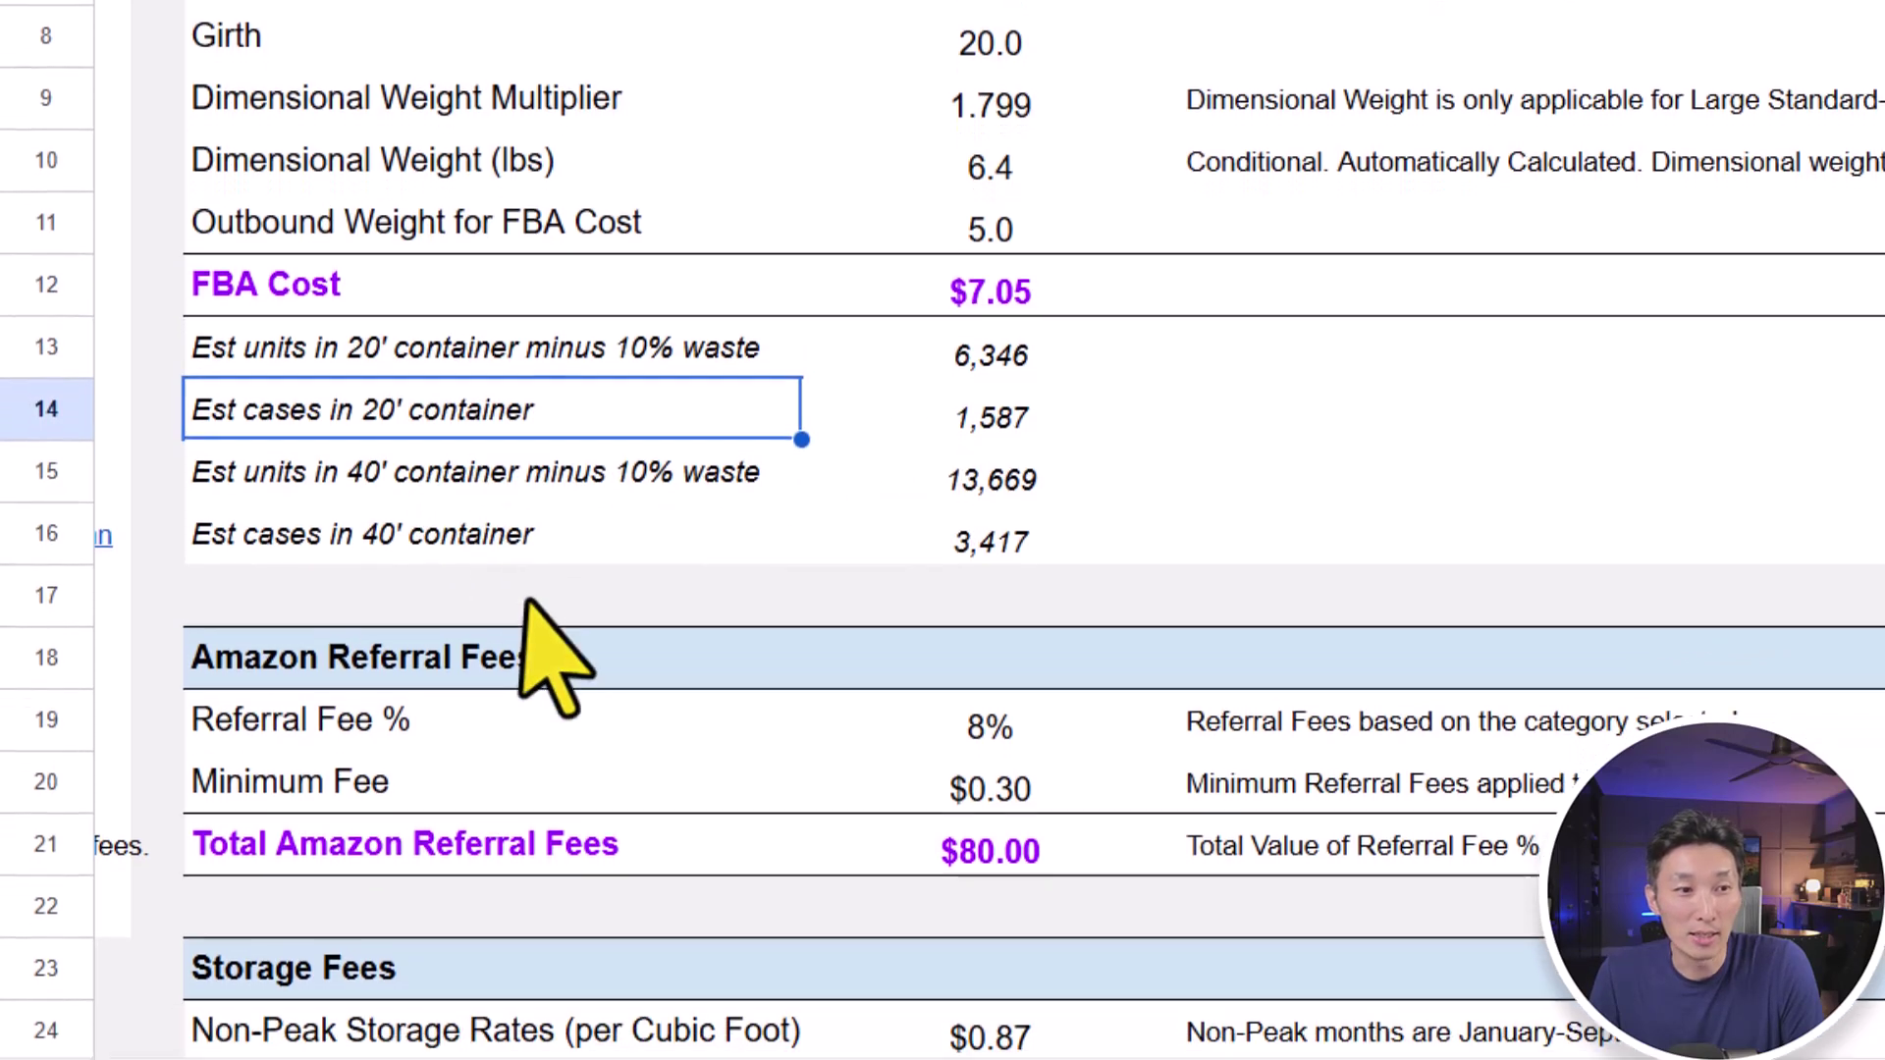
click(766, 1024)
scroll(570, 775, down, 2)
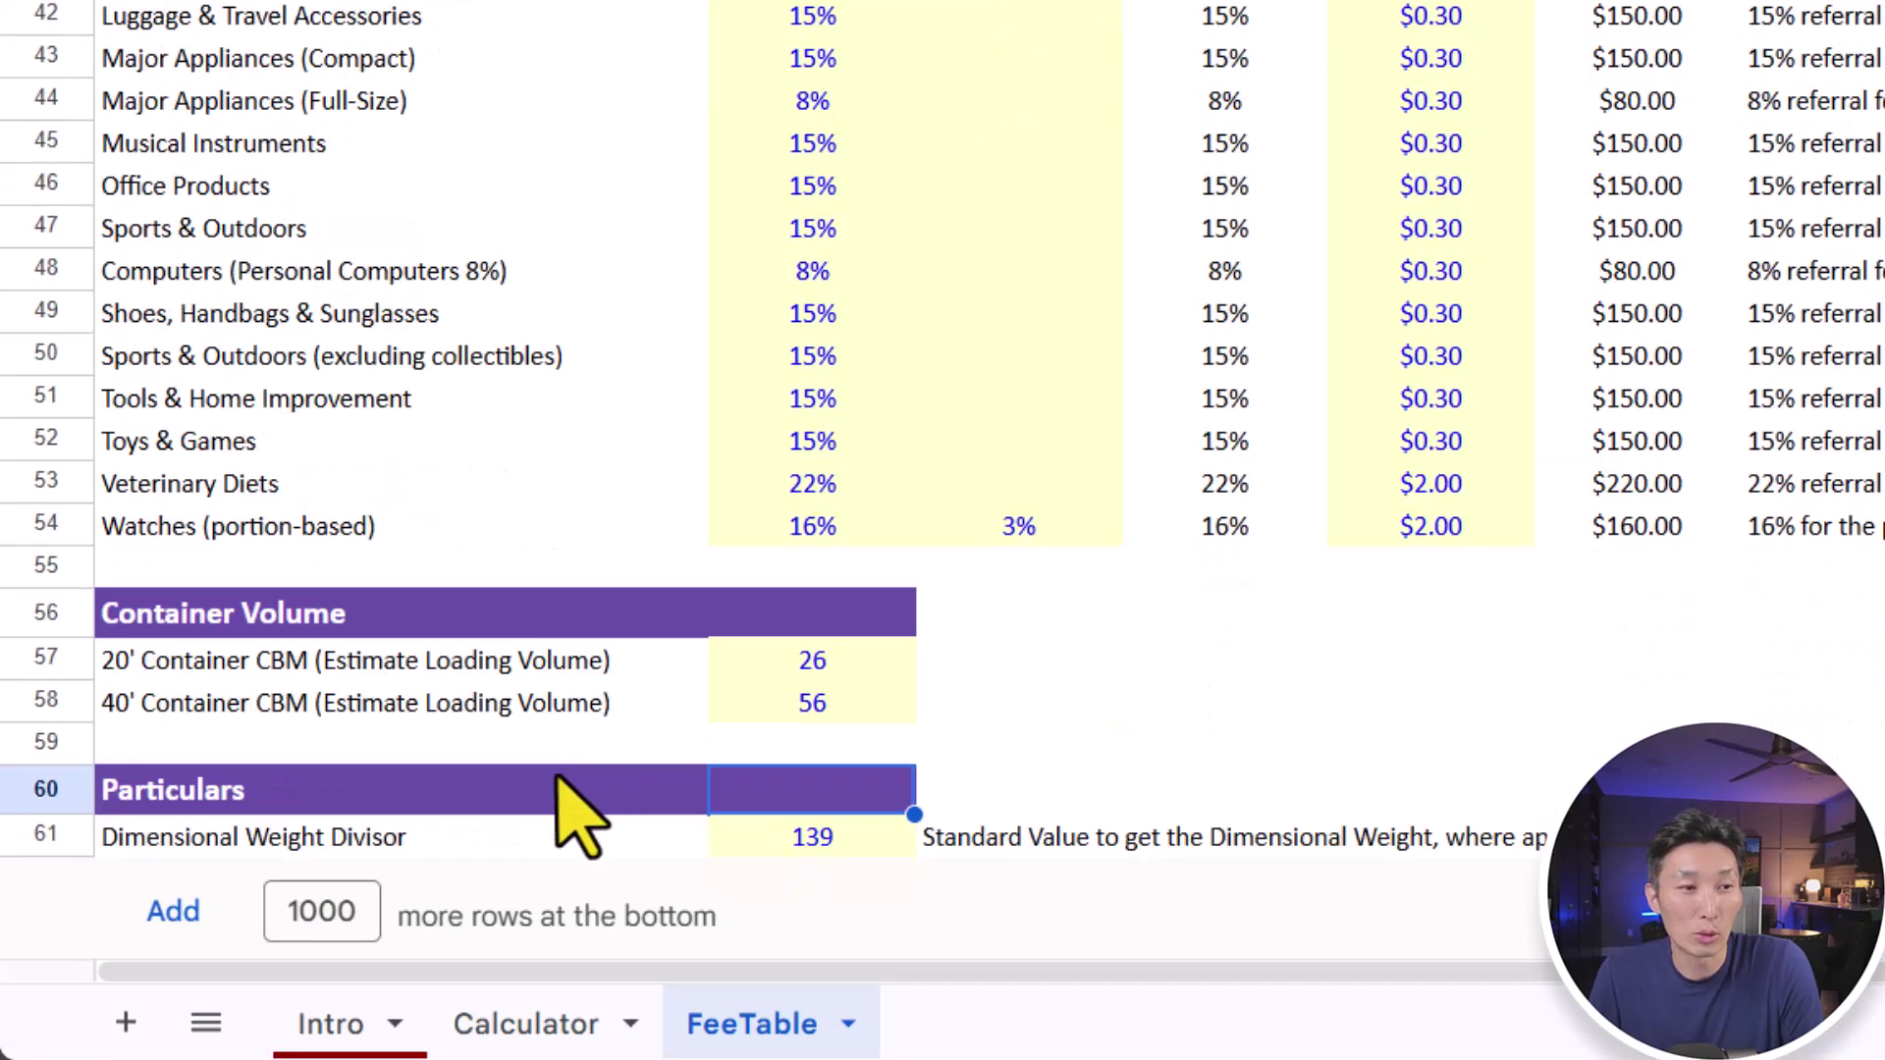
drag(193, 615, 783, 724)
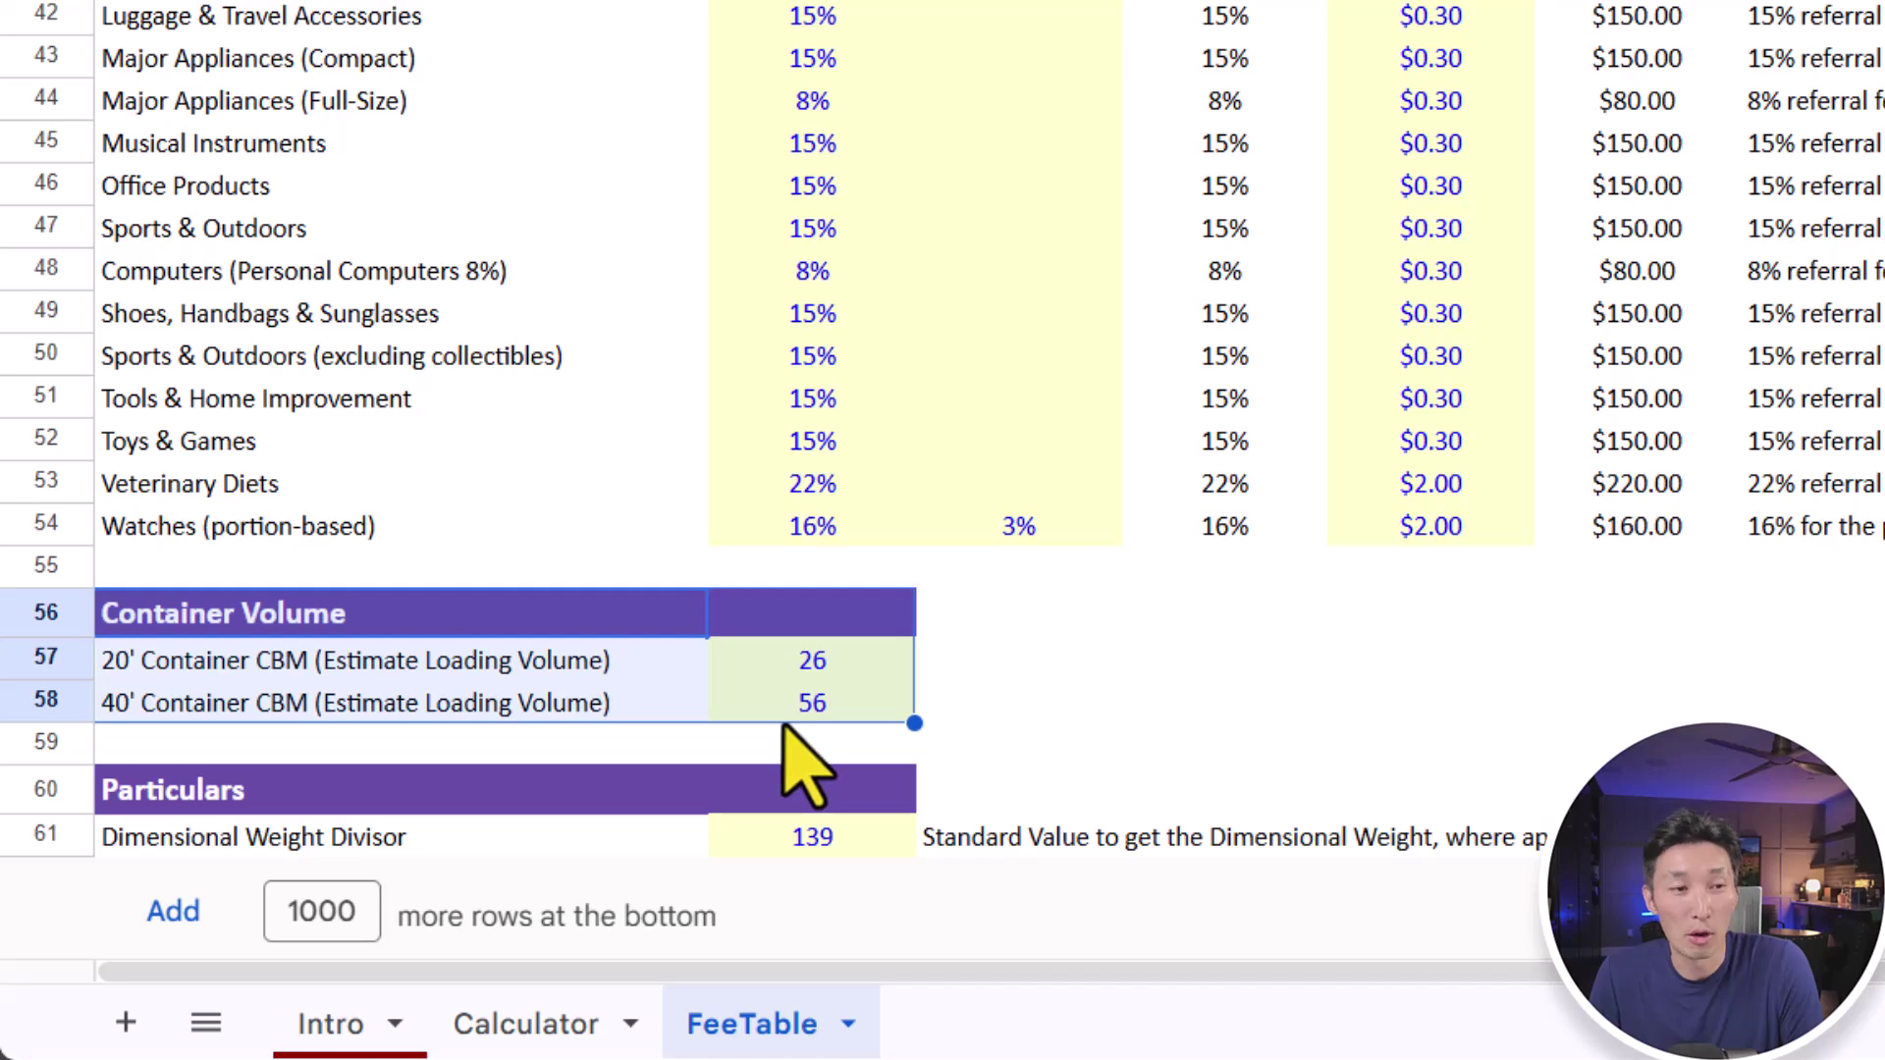
Check the Calculator sheet's estimated units and cases for 20' and 40' containers against the container CBM values in FeeTable.
click(531, 1026)
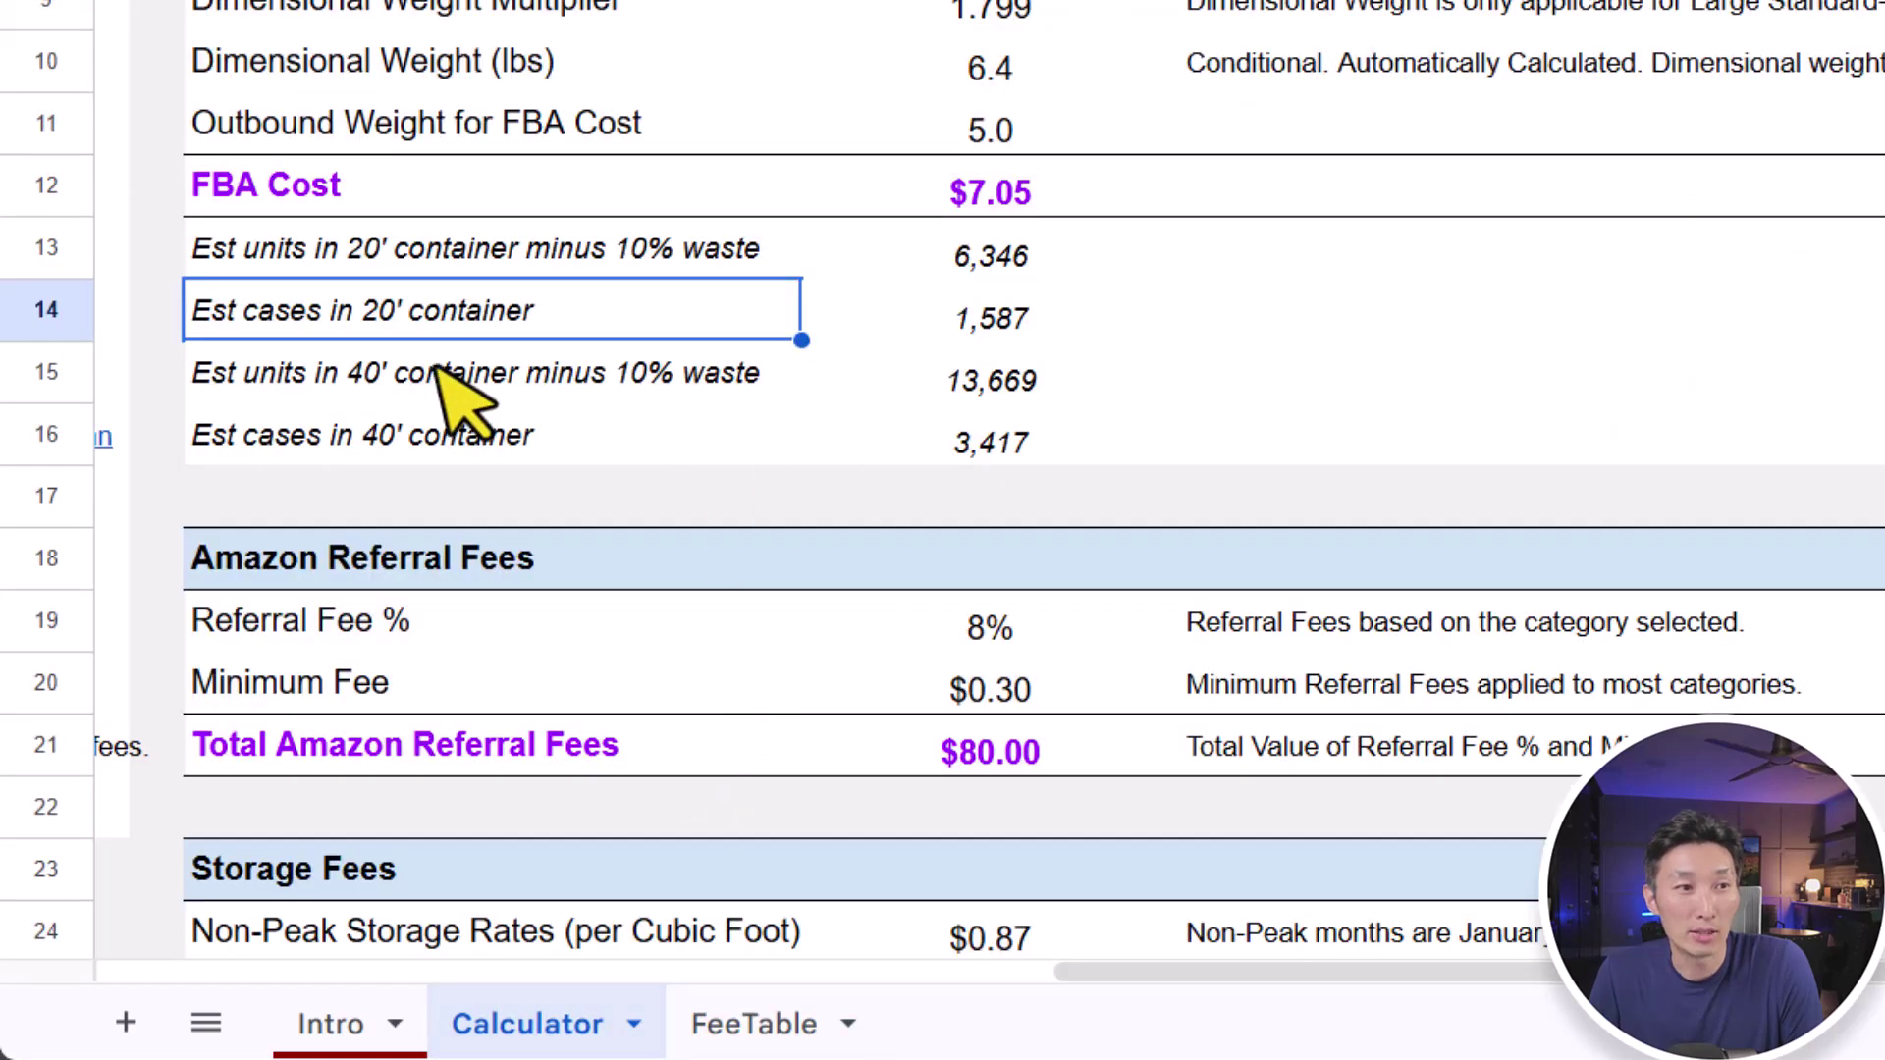
click(351, 250)
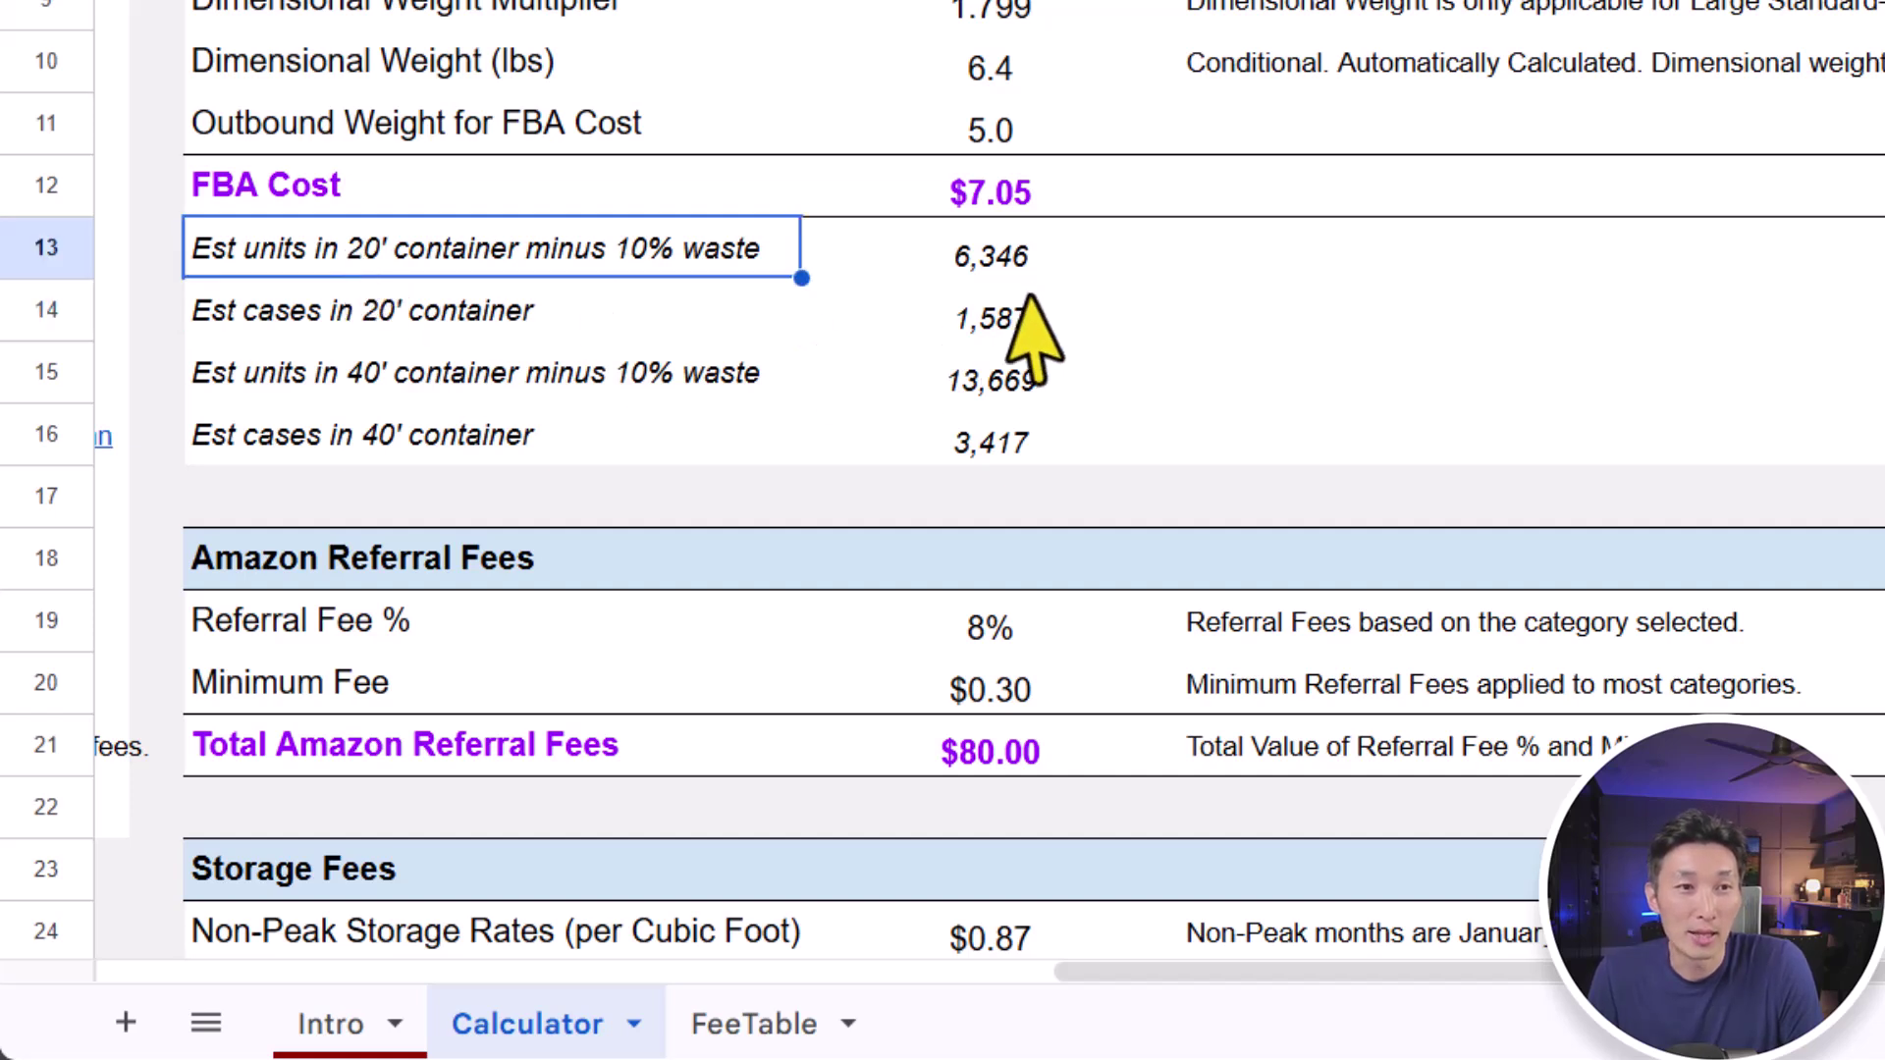
click(1009, 259)
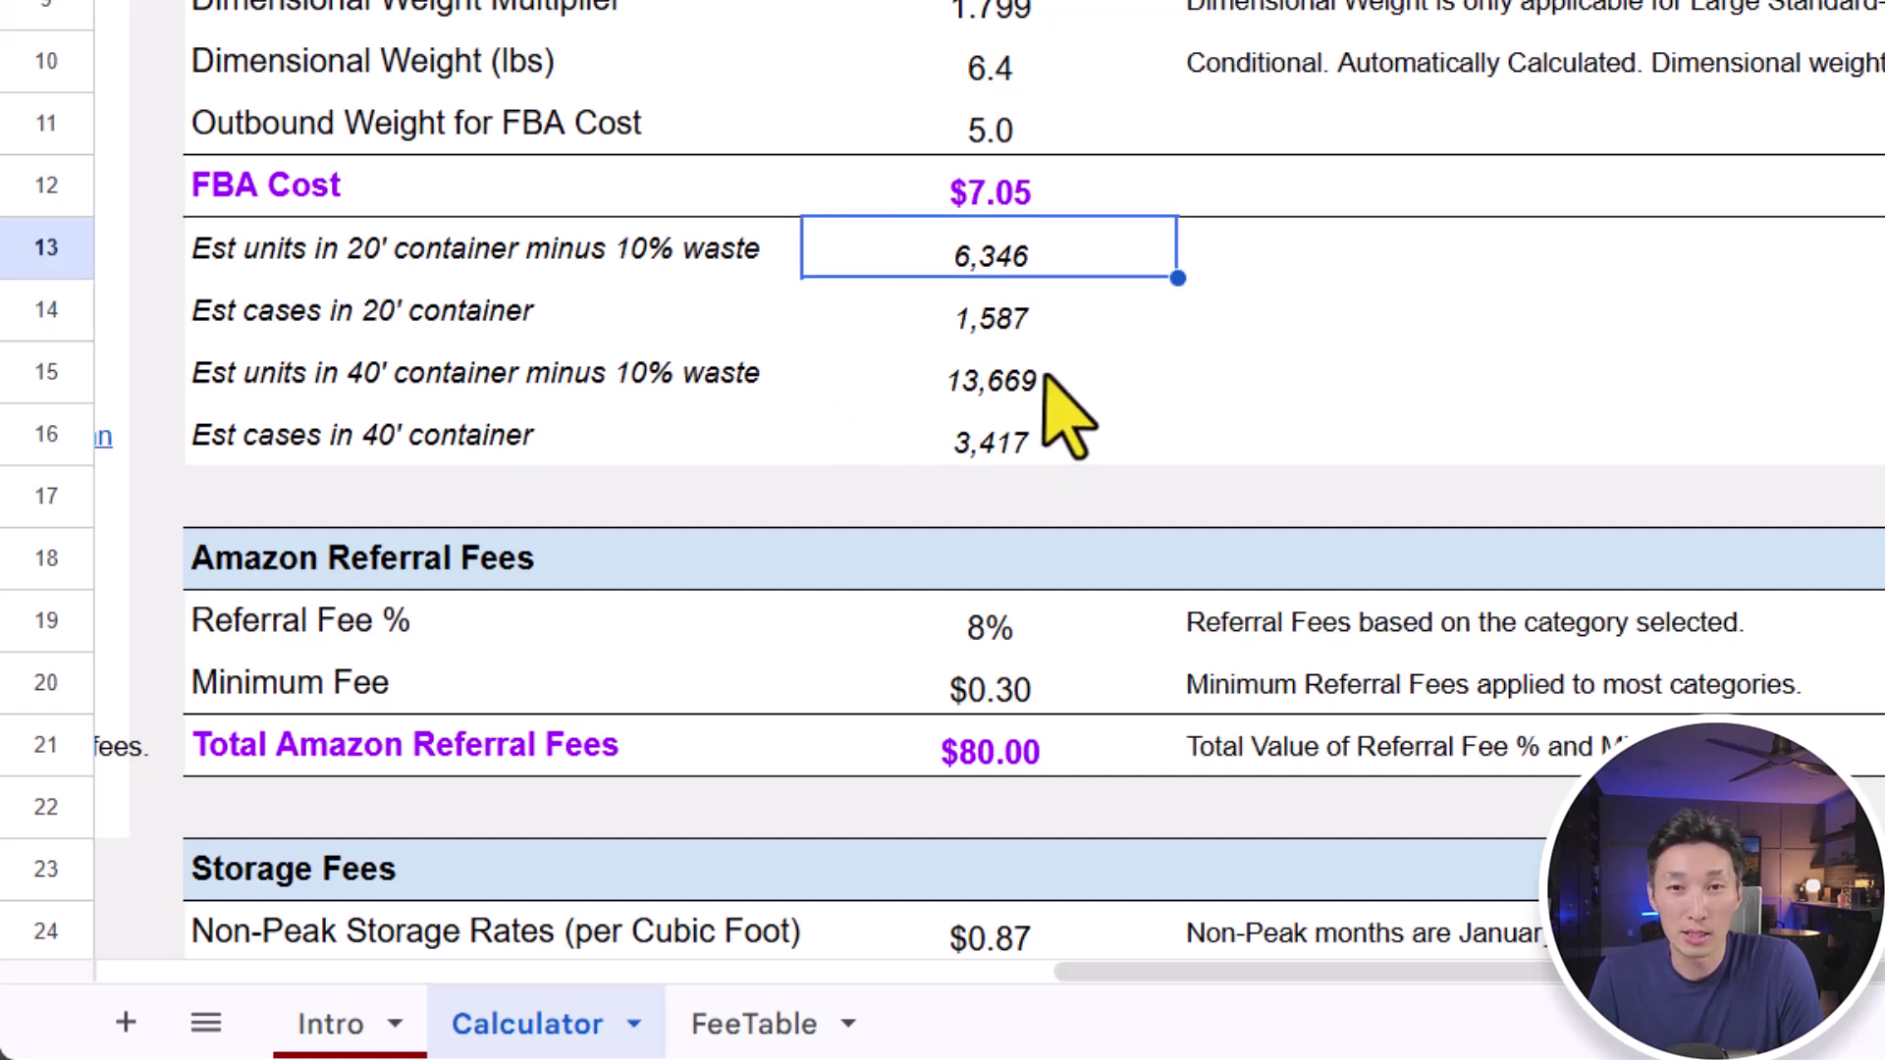
click(1011, 330)
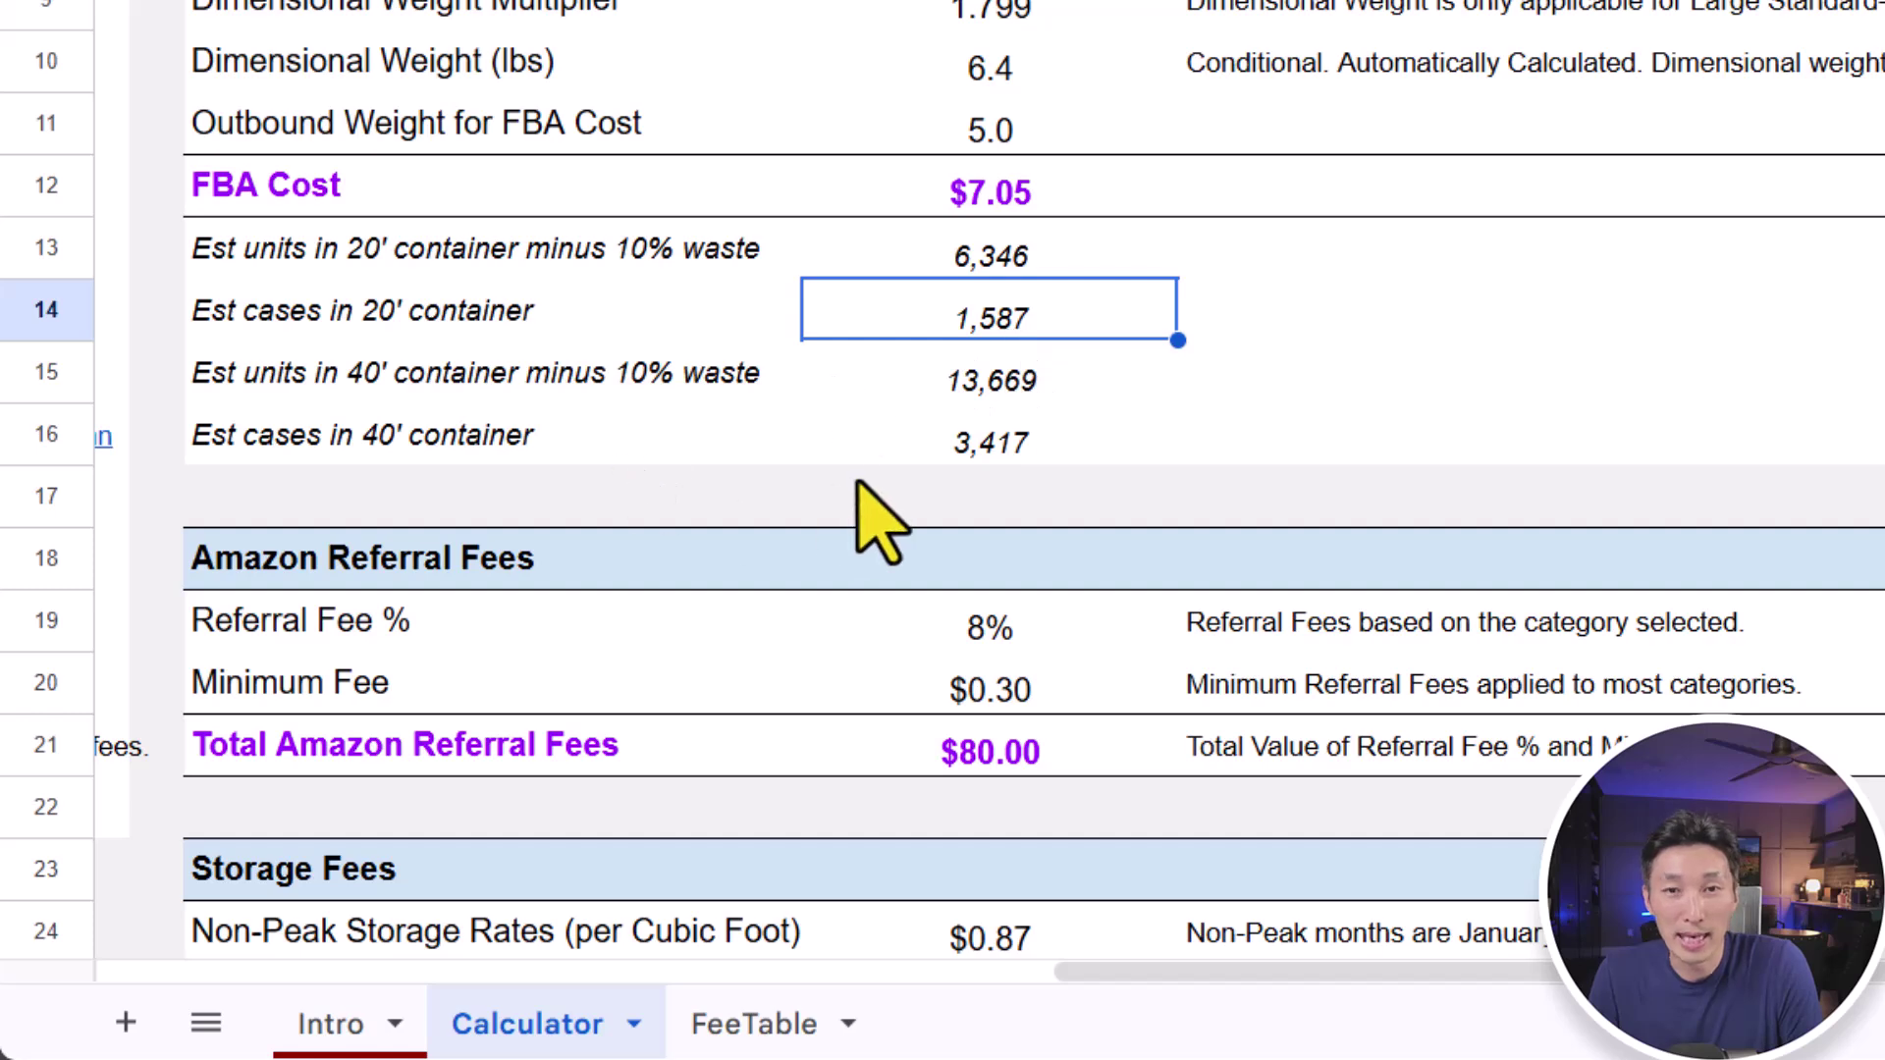
click(692, 1026)
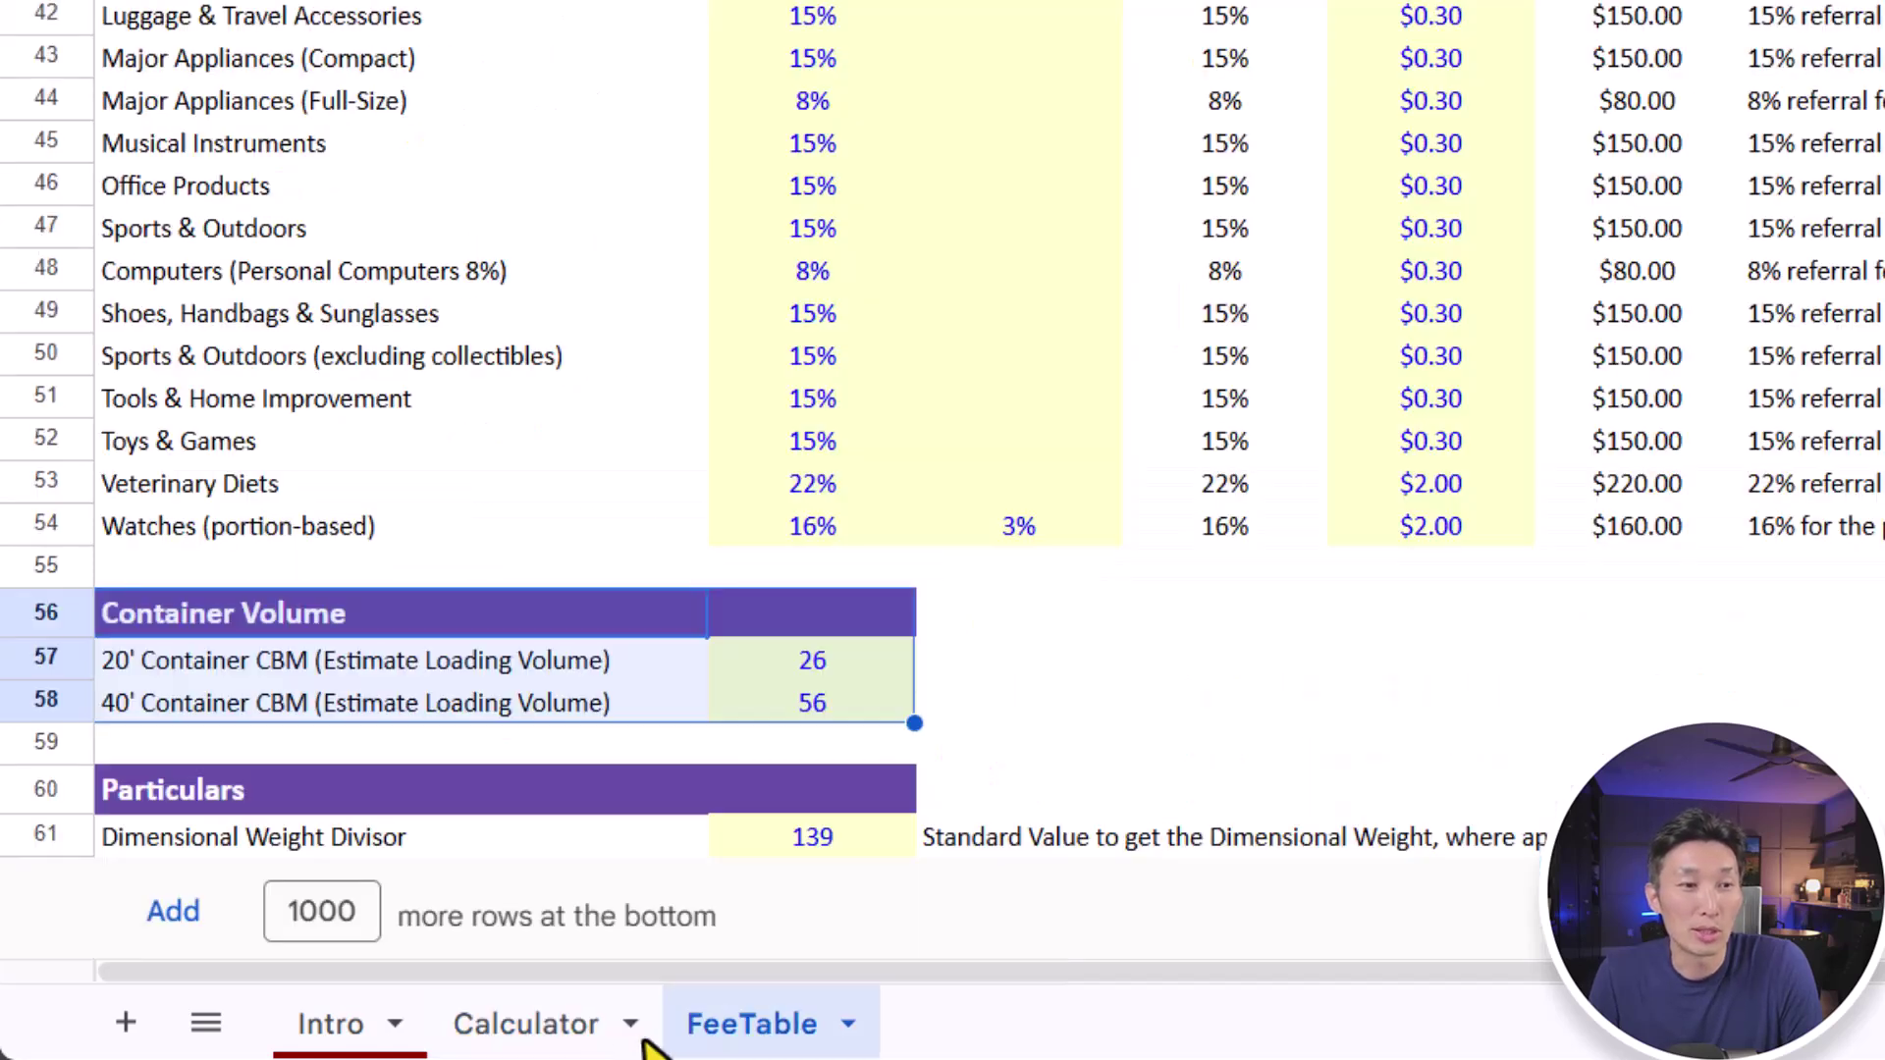
click(857, 670)
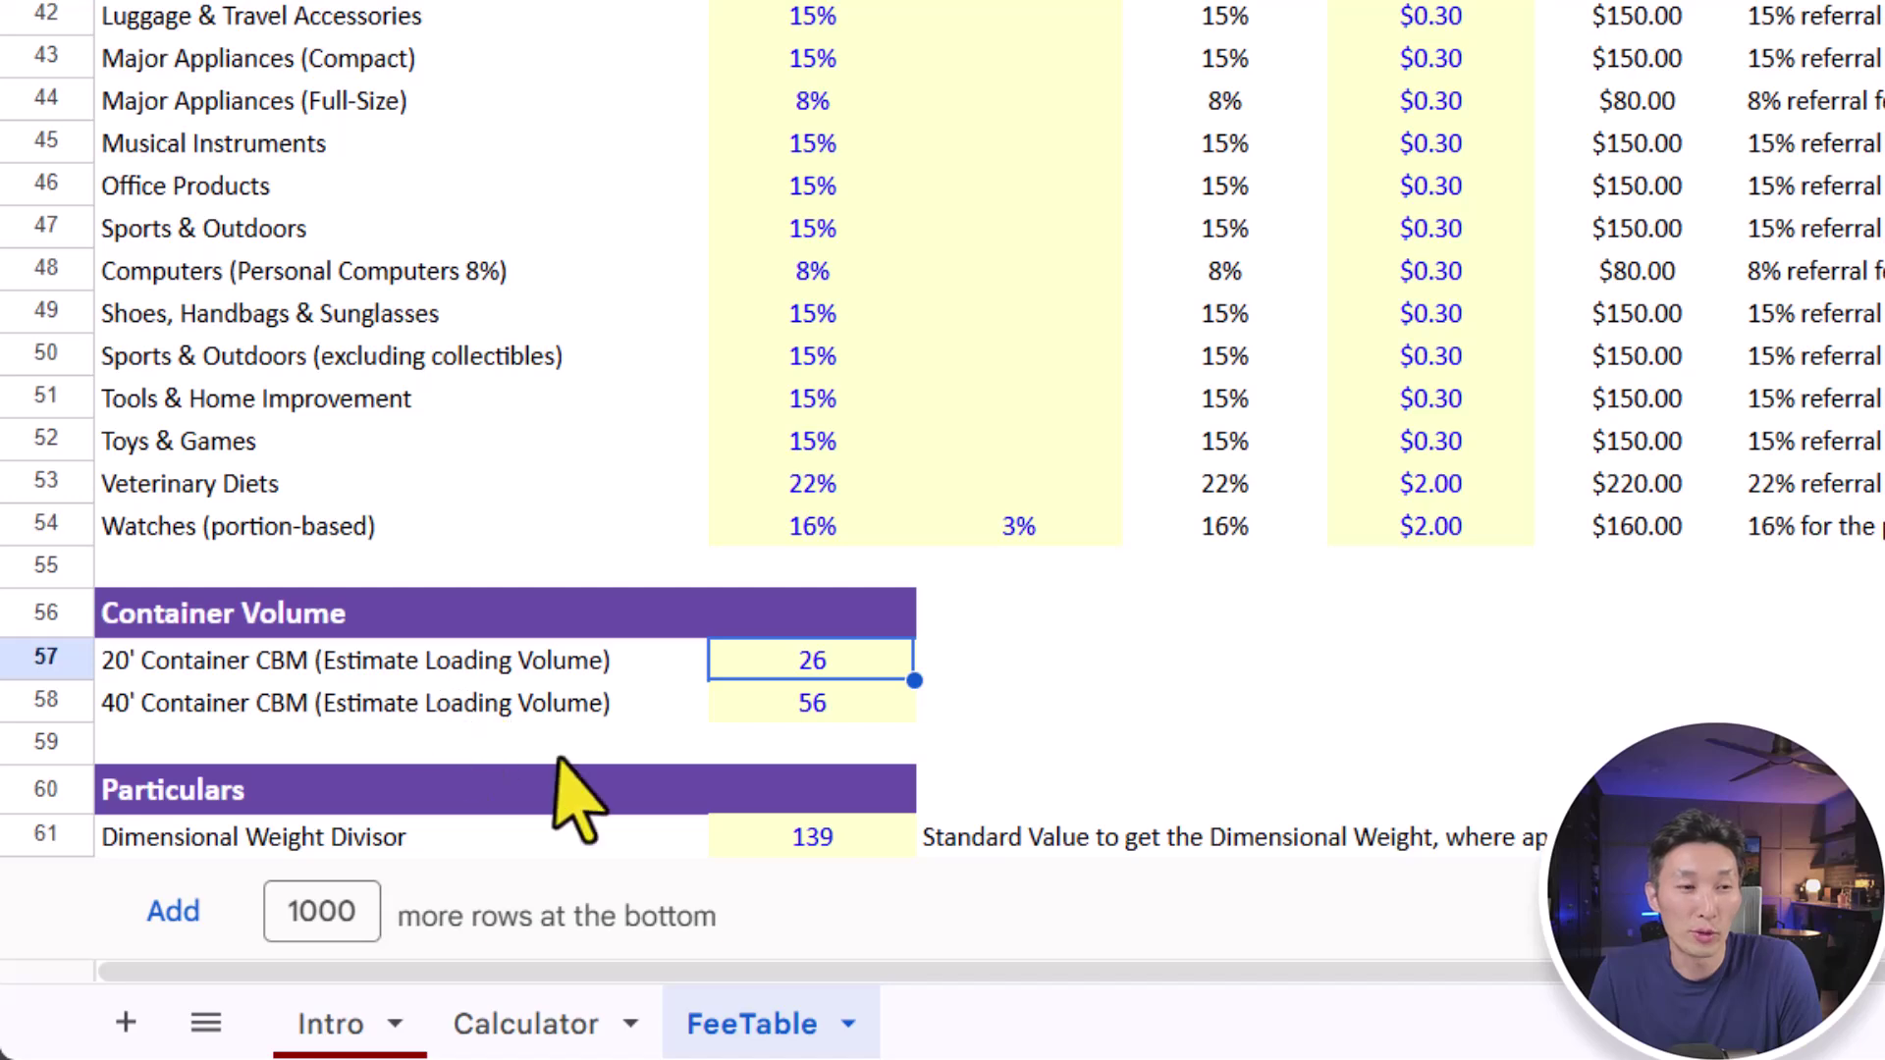
click(816, 714)
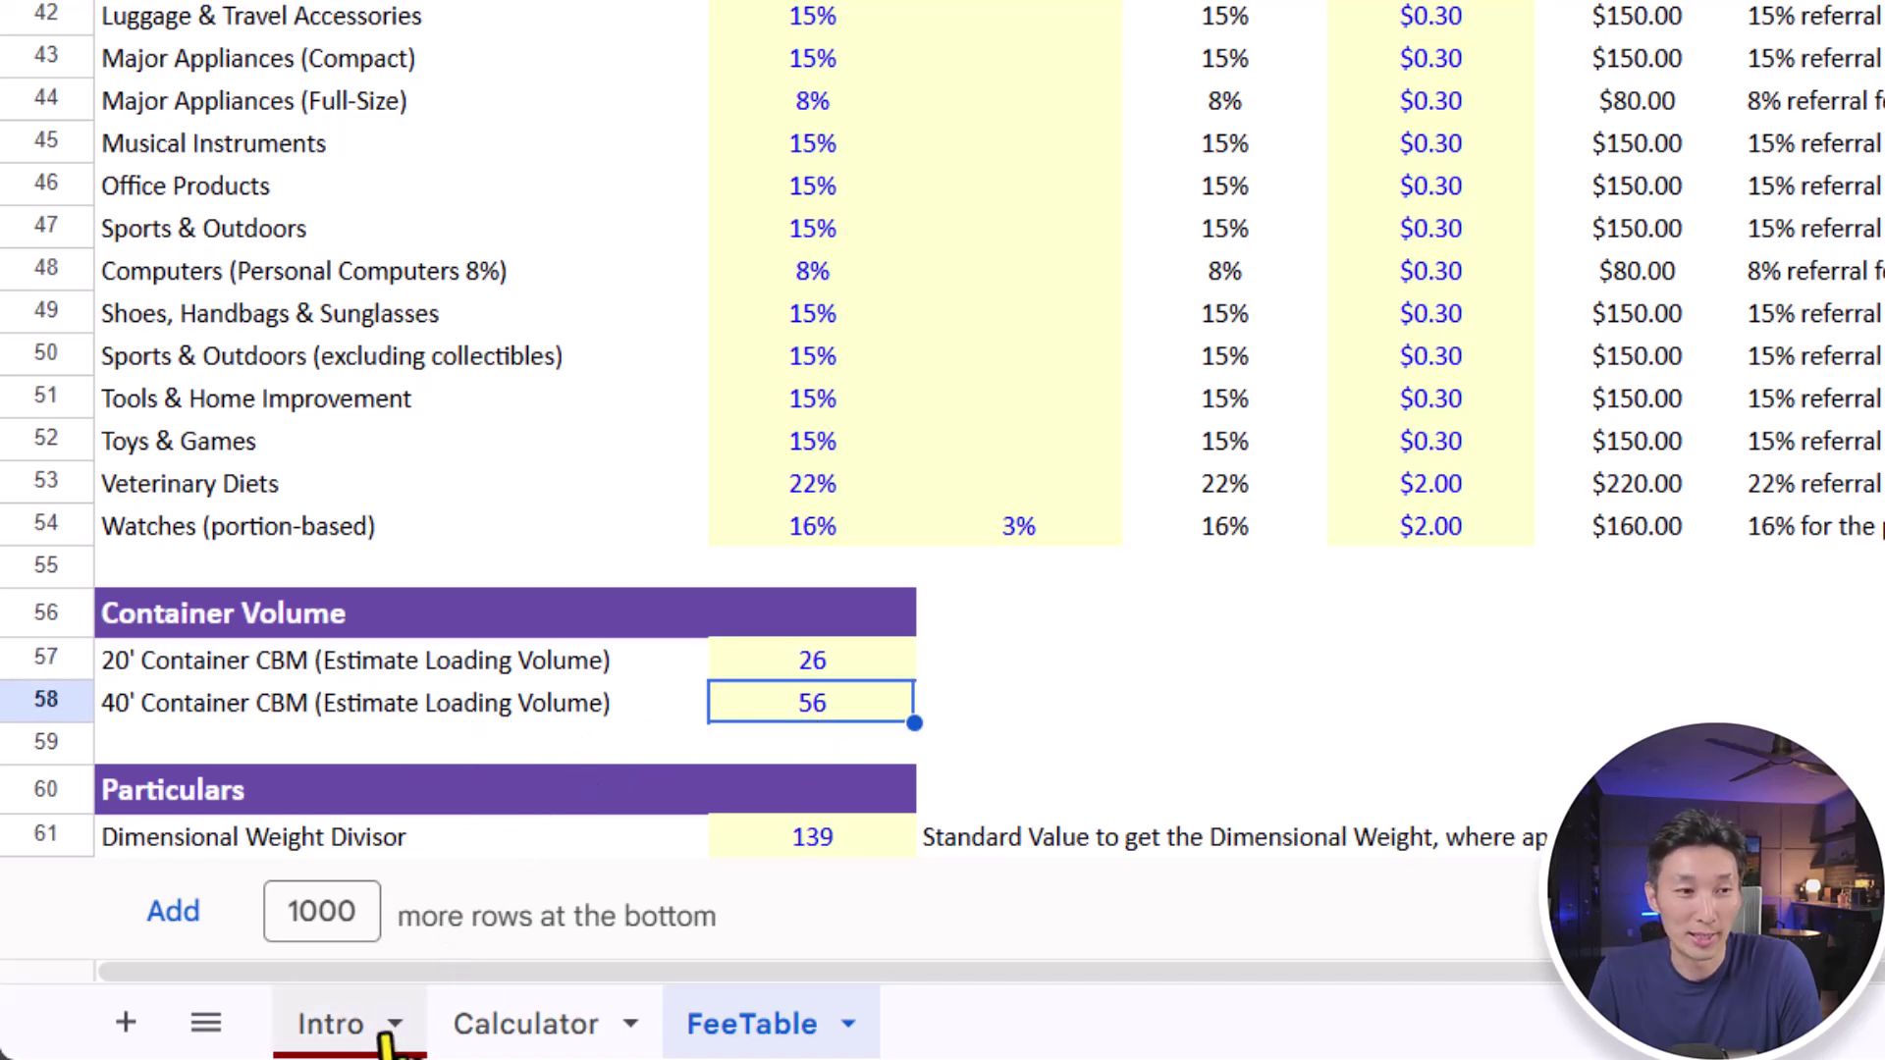
click(515, 1031)
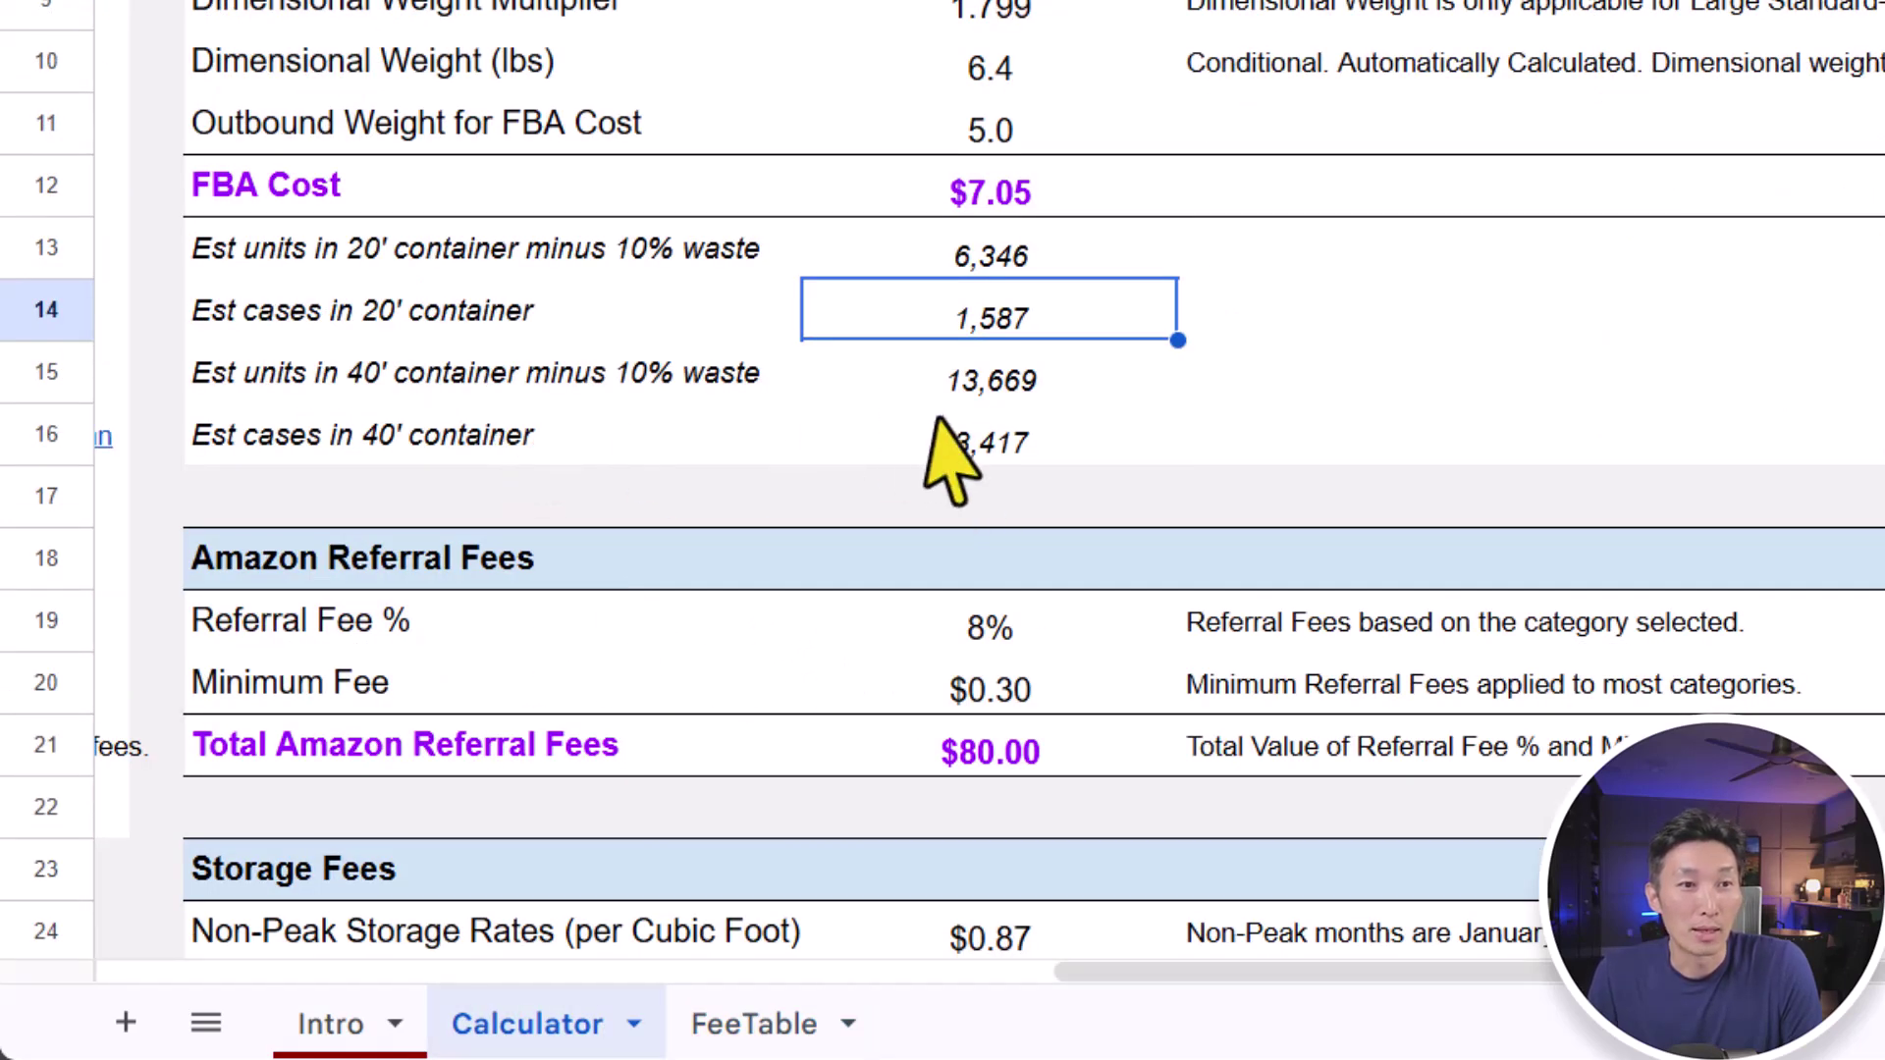
drag(991, 383, 1010, 452)
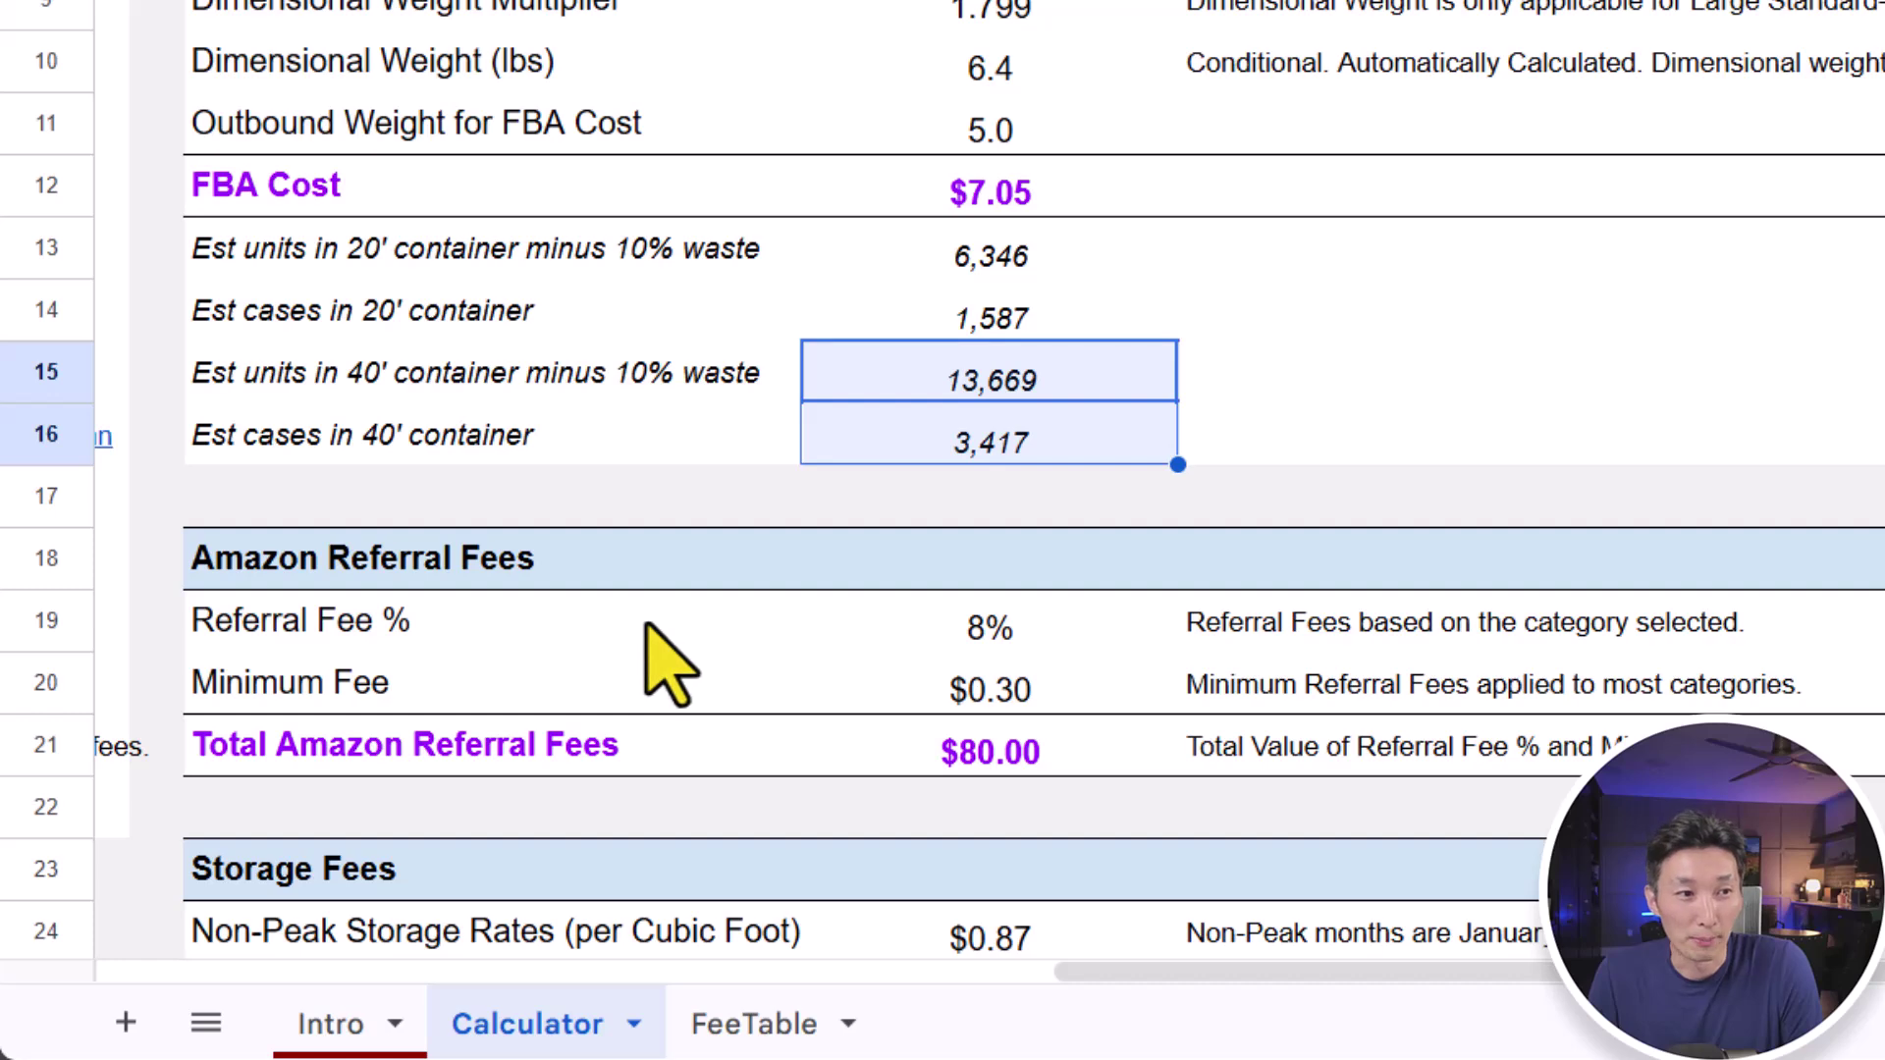
Review the Amazon Referral Fees section on the Calculator sheet, relating the referral fee percentage to the selected product category.
click(962, 518)
scroll(967, 526, down, 3)
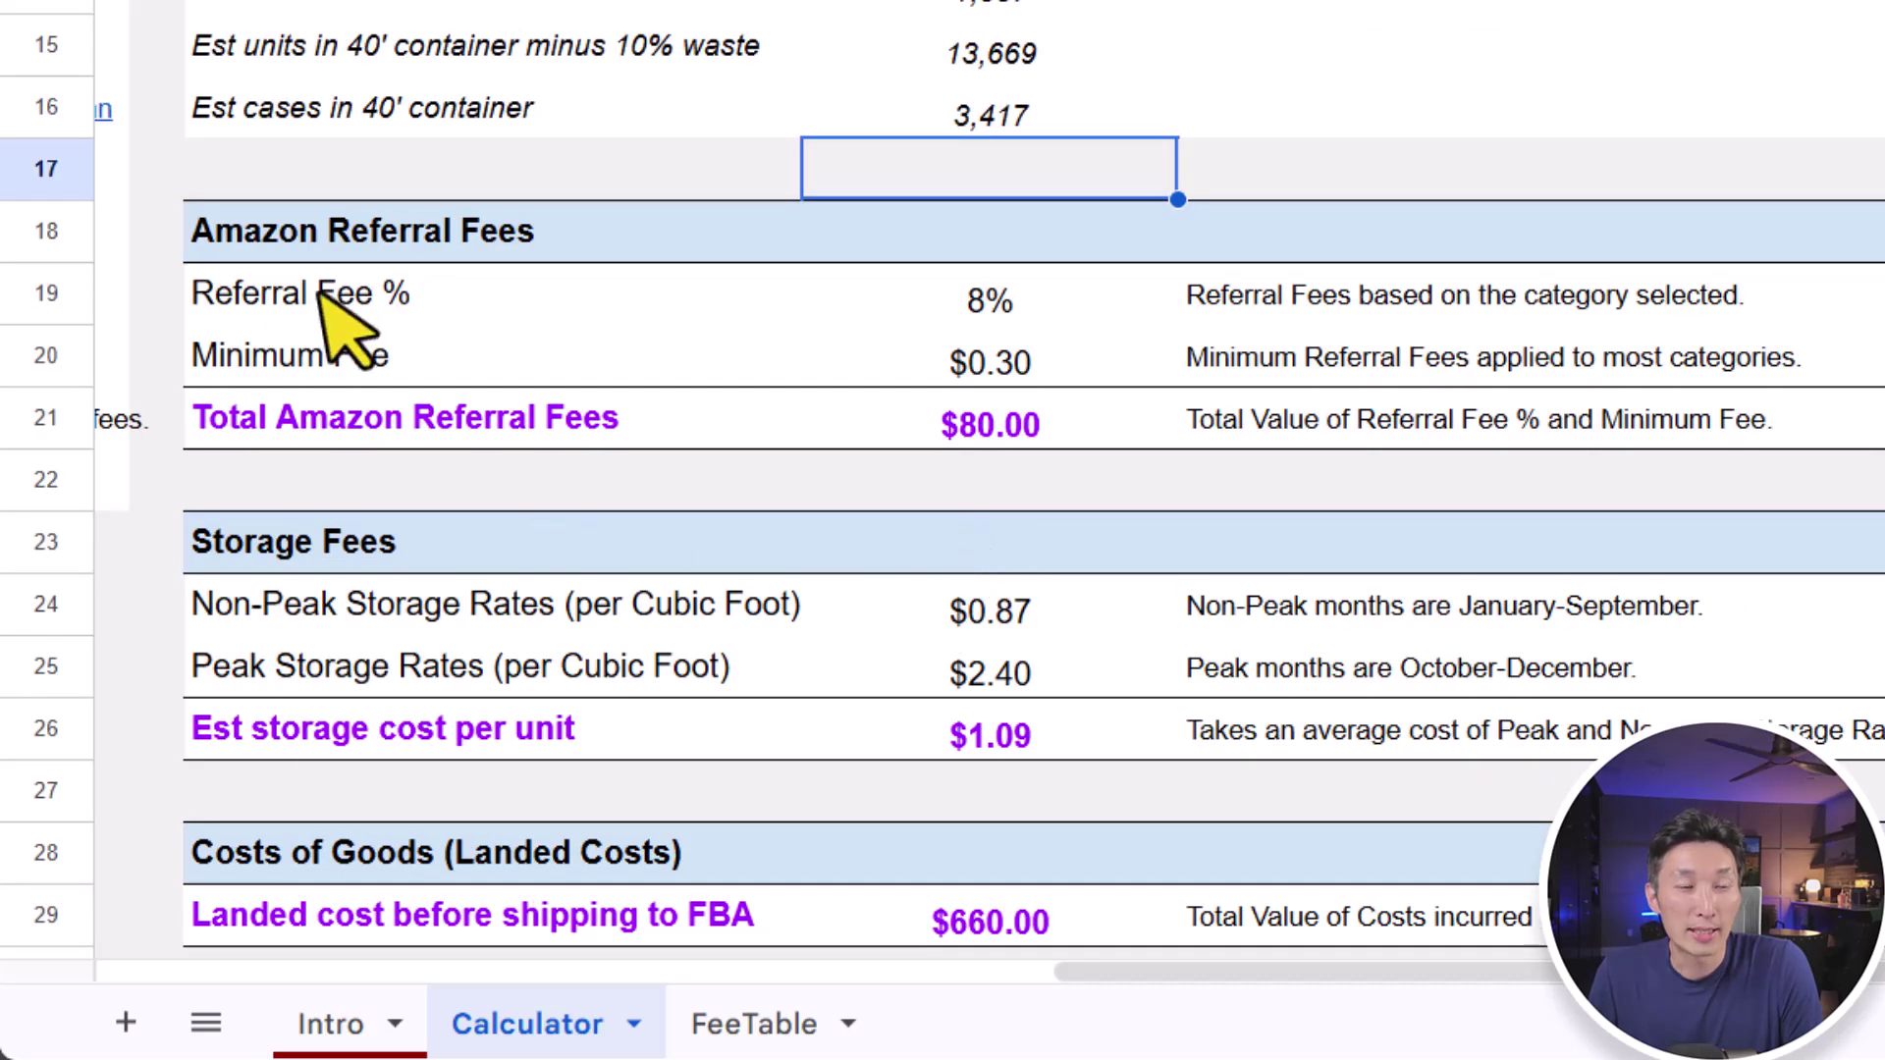
click(305, 238)
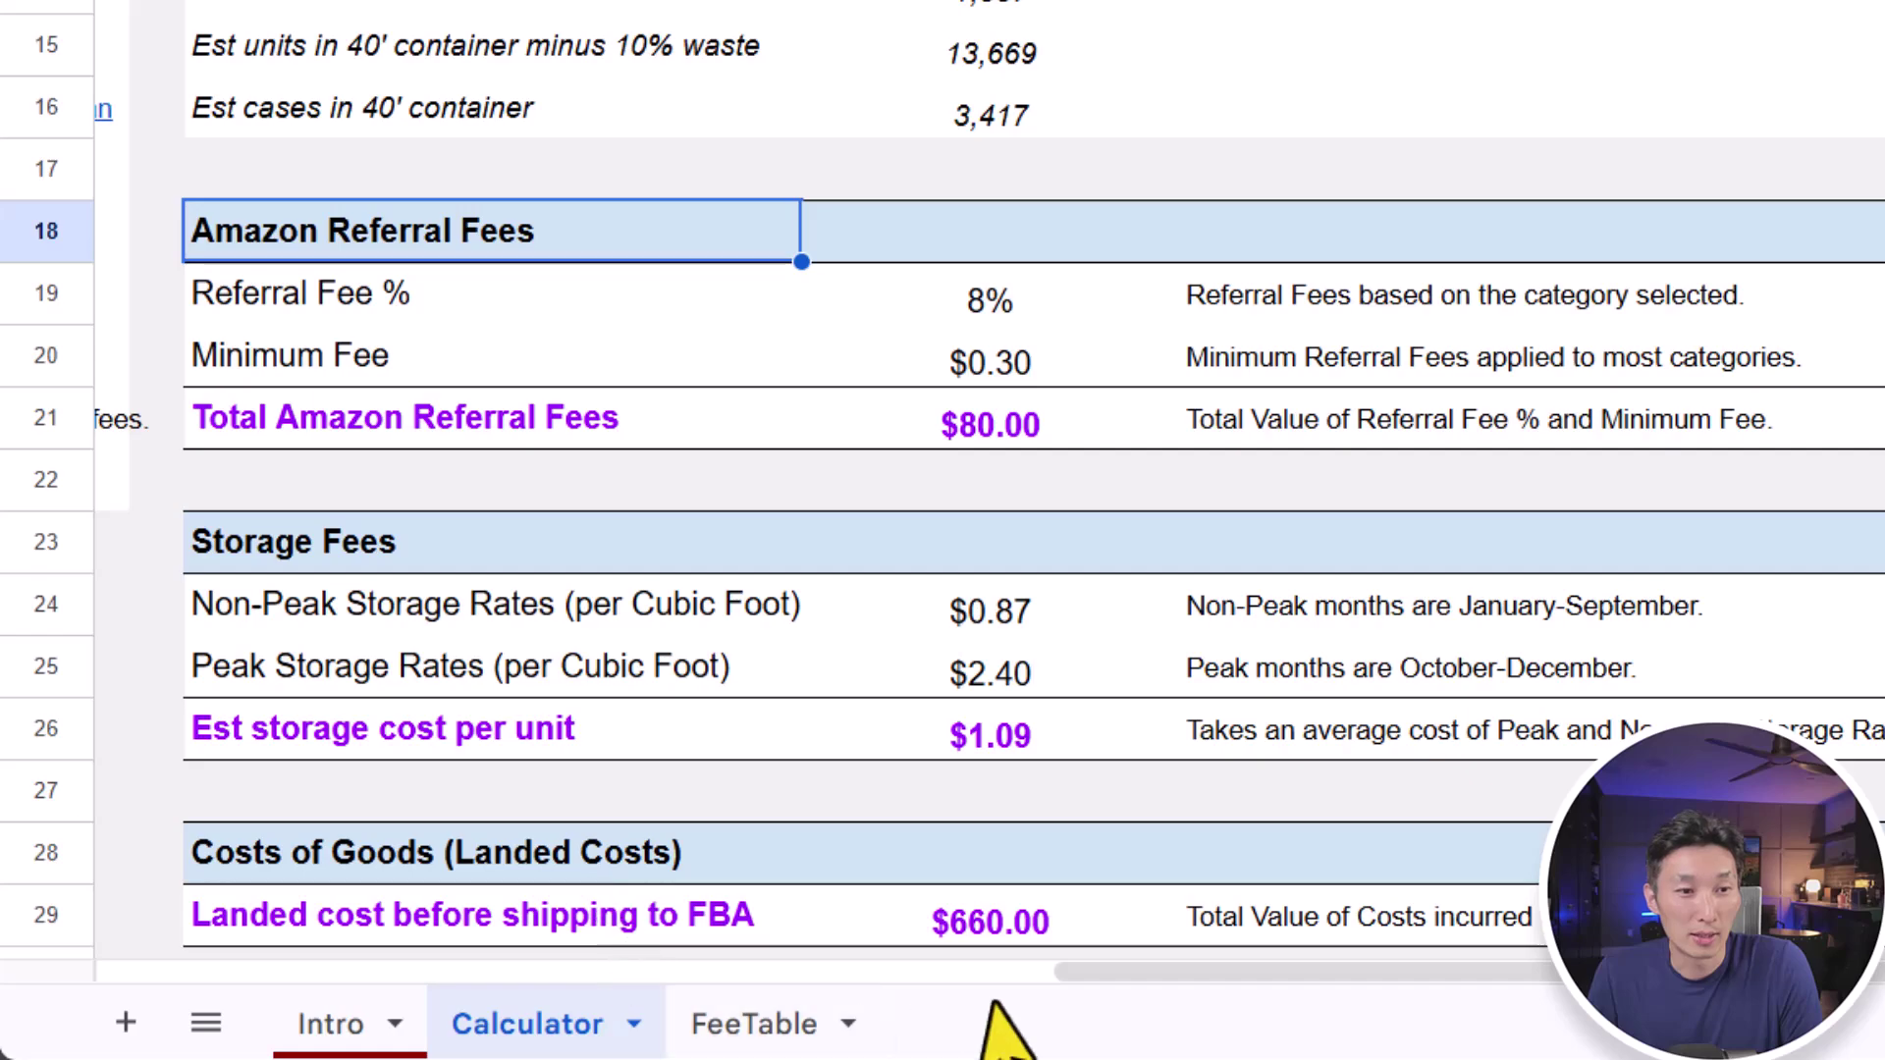
drag(1129, 970, 73, 856)
scroll(73, 856, up, 3)
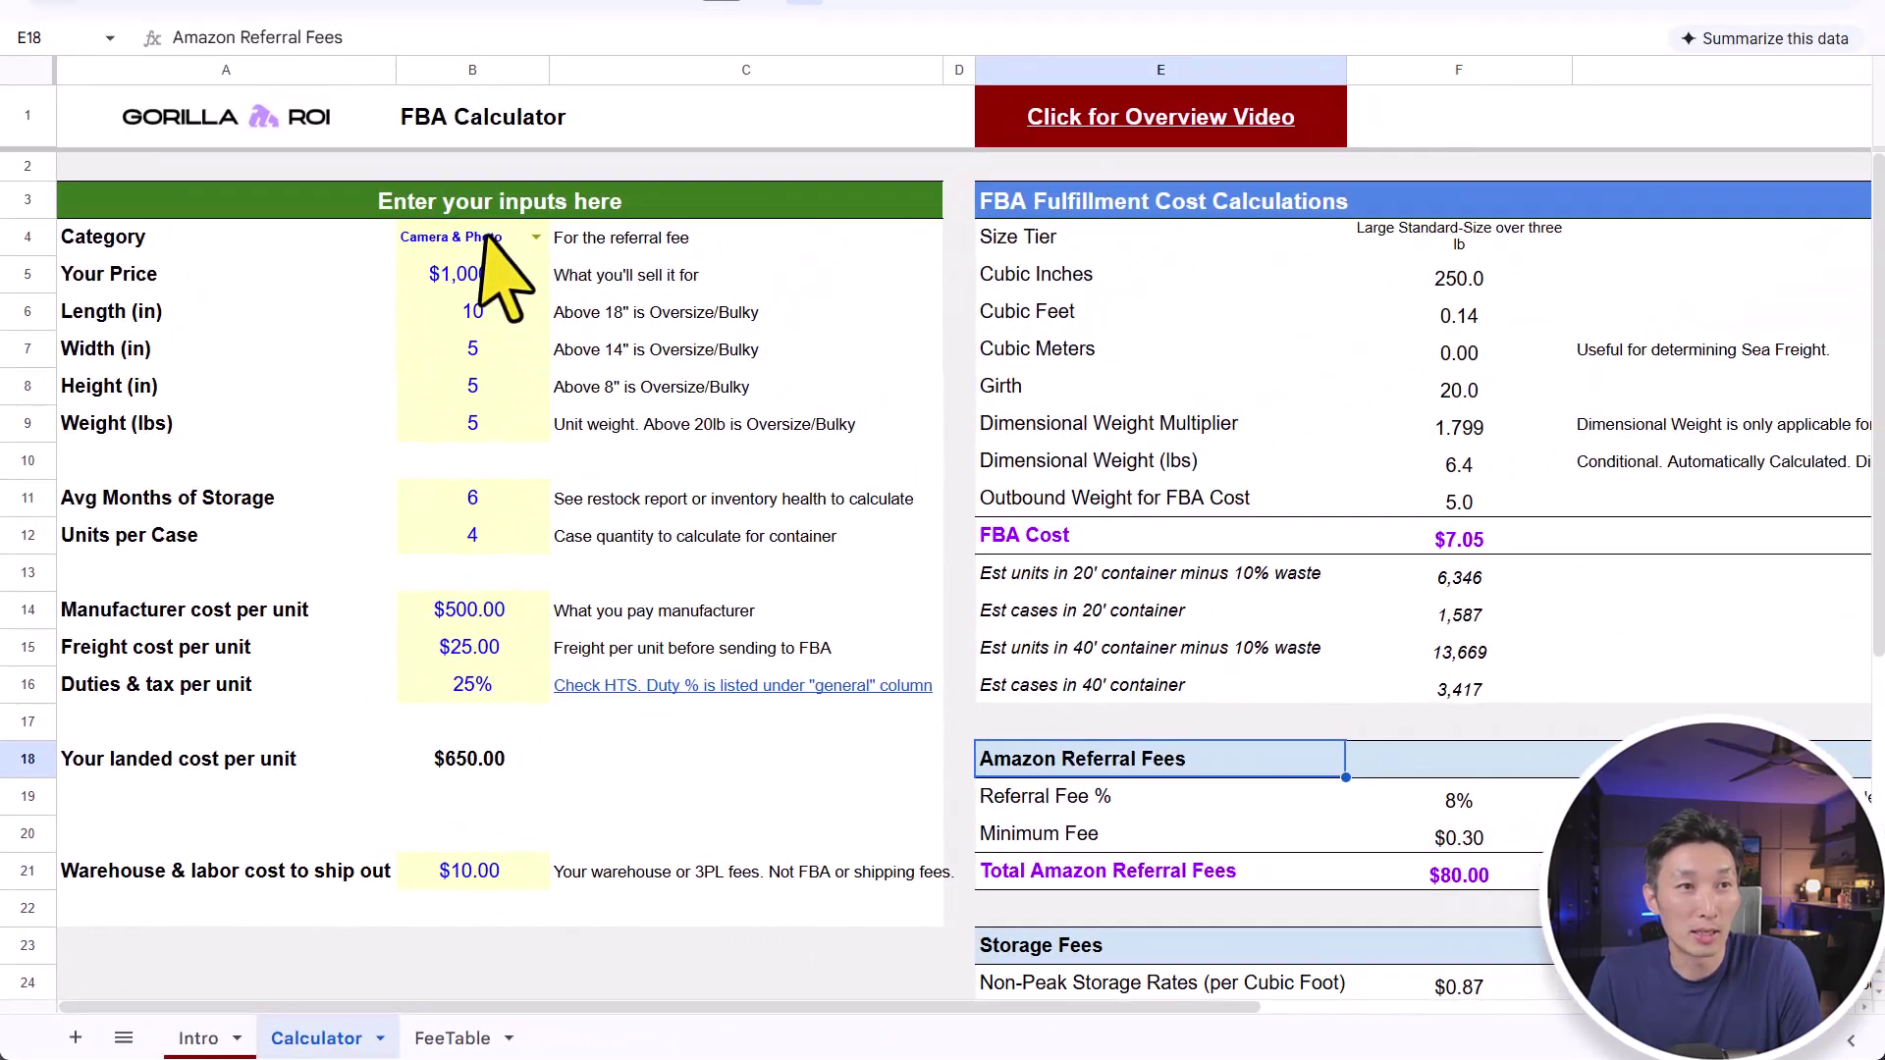
click(483, 238)
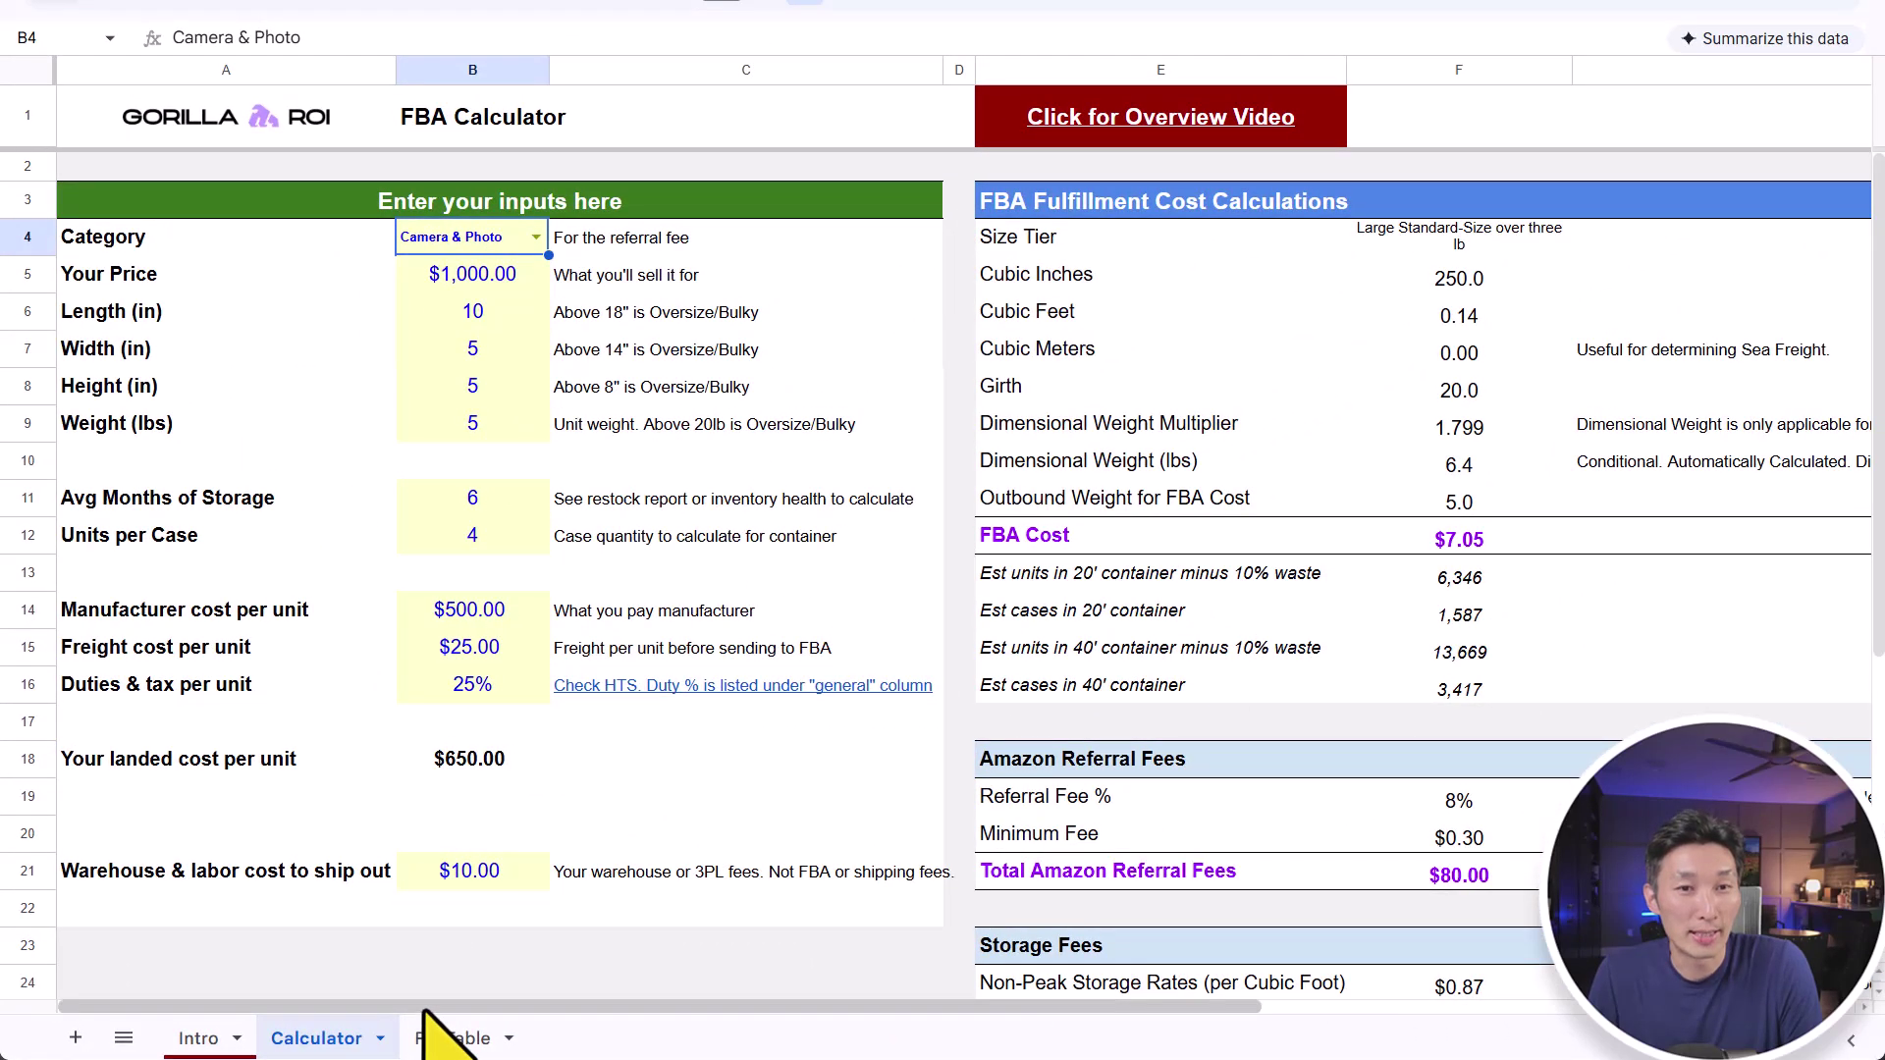
drag(429, 1007, 827, 1011)
click(854, 800)
scroll(757, 841, down, 4)
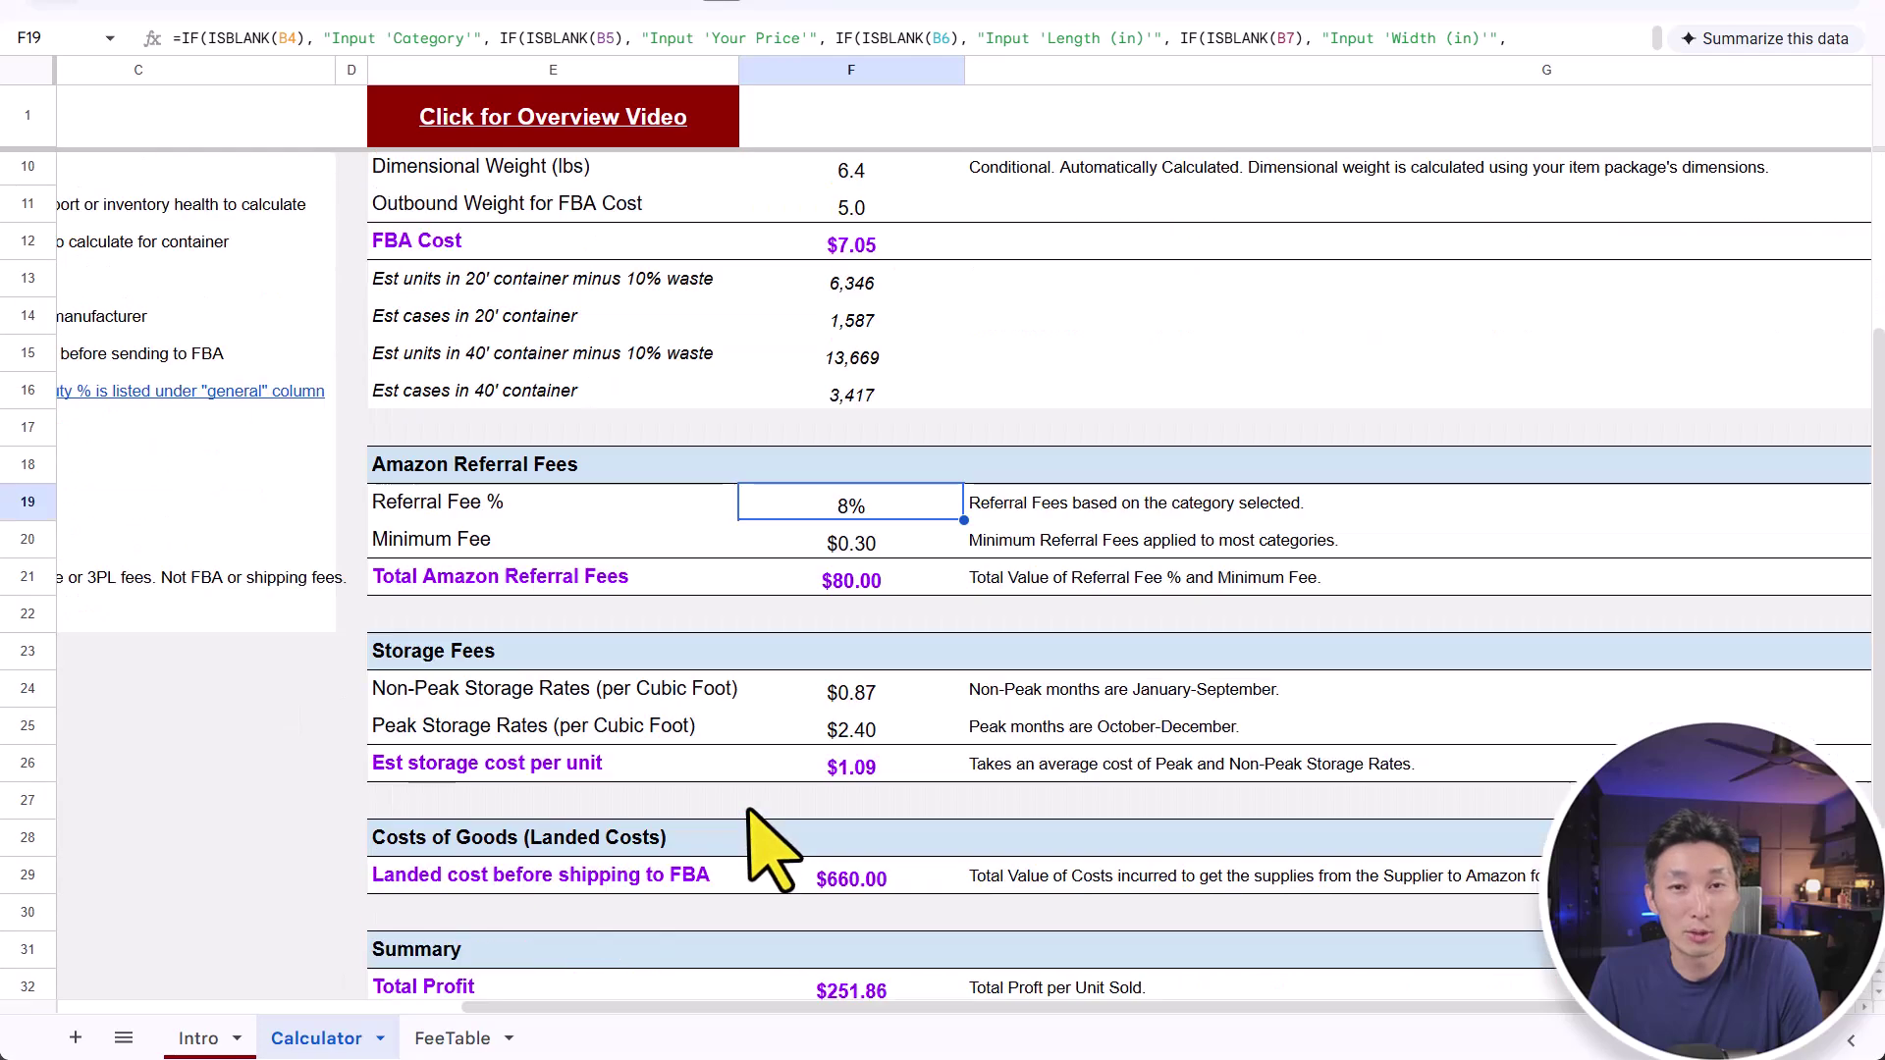
Look up the Camera & Photo referral rate in FeeTable, and read its note and the Electronics Accessories tiered-fee note.
click(472, 1049)
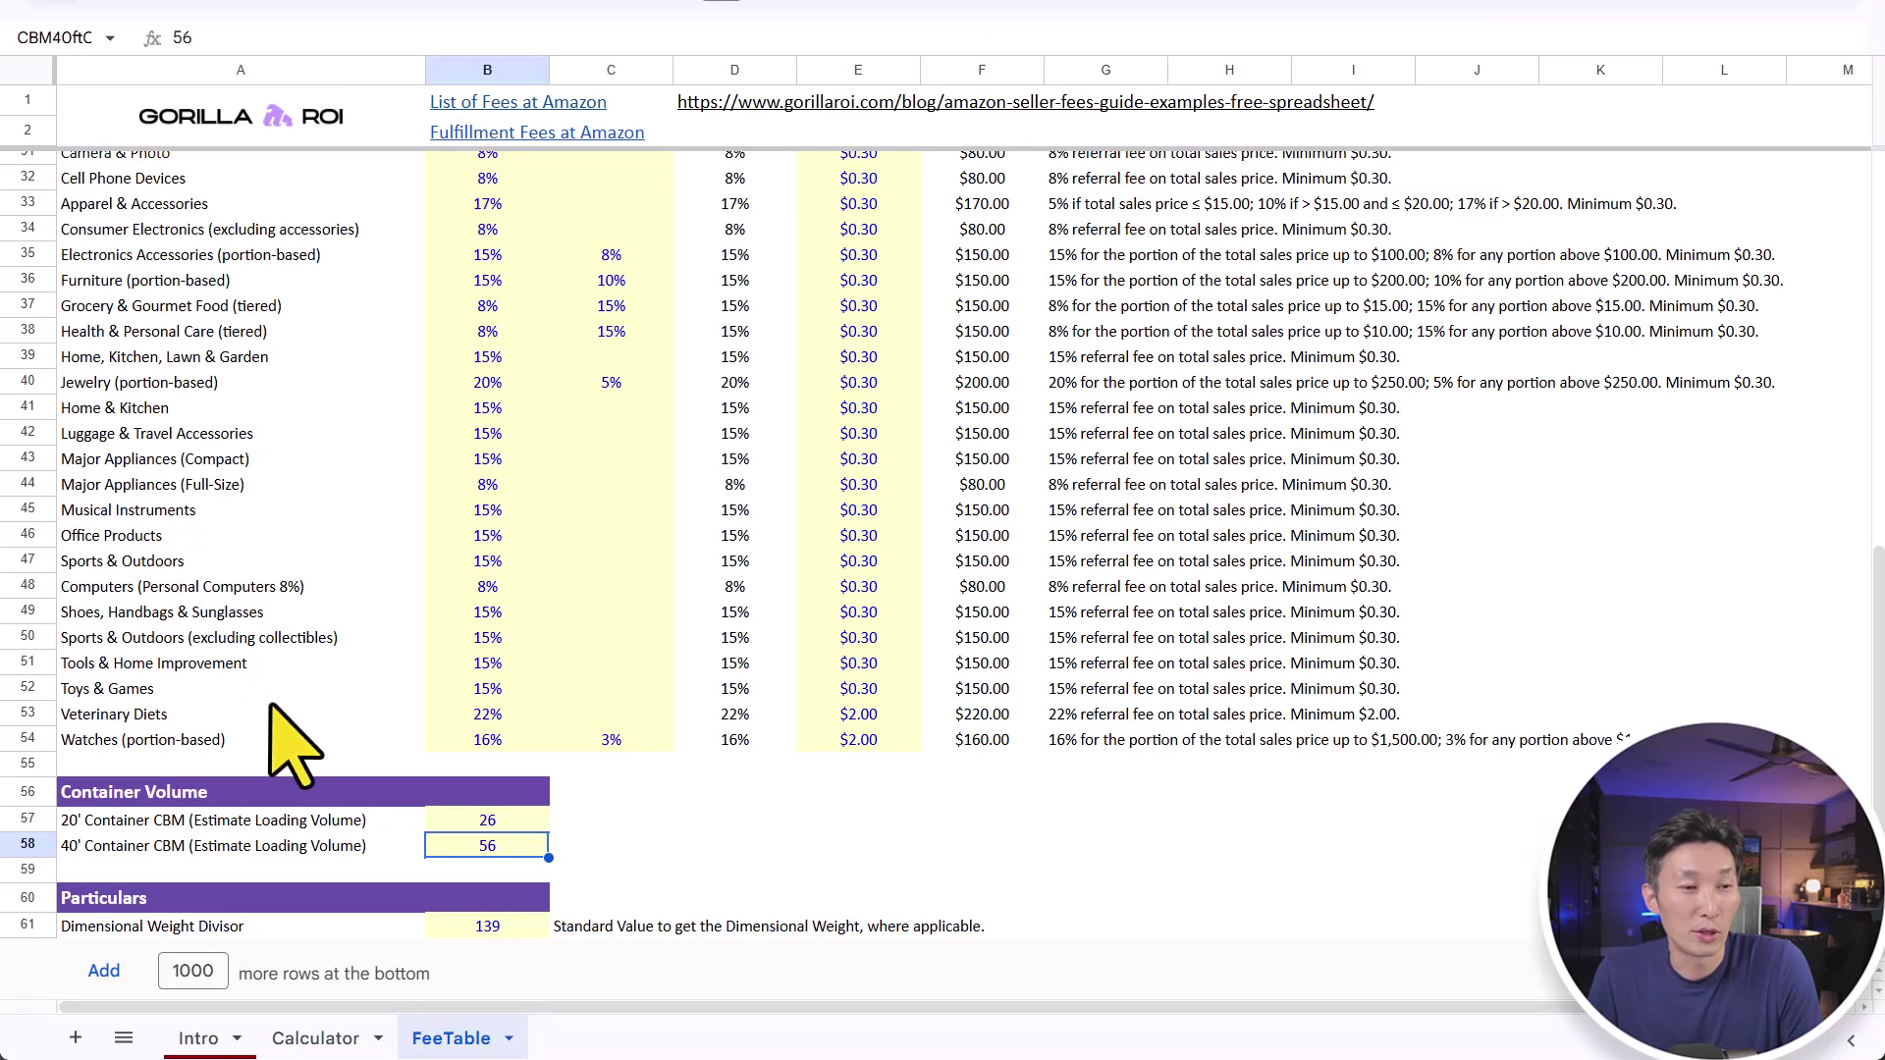
scroll(357, 736, up, 4)
scroll(245, 510, down, 1)
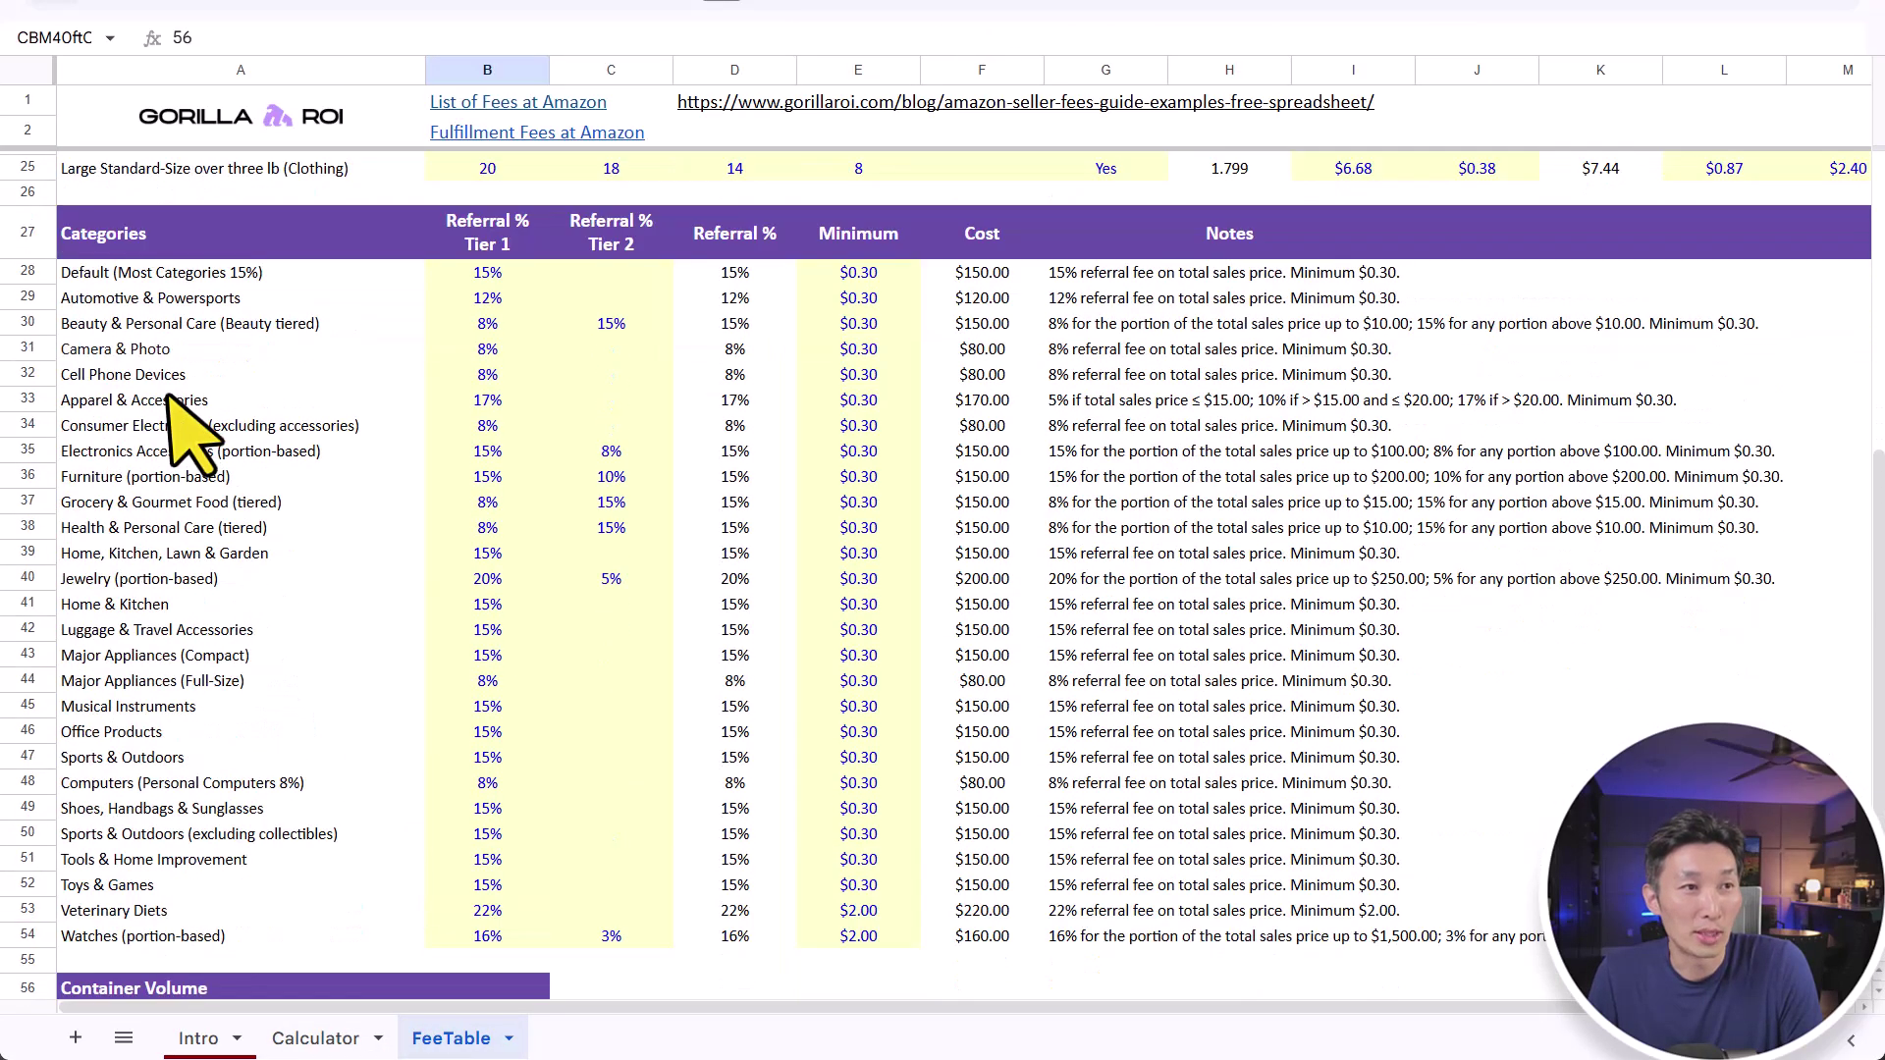
drag(265, 350, 480, 349)
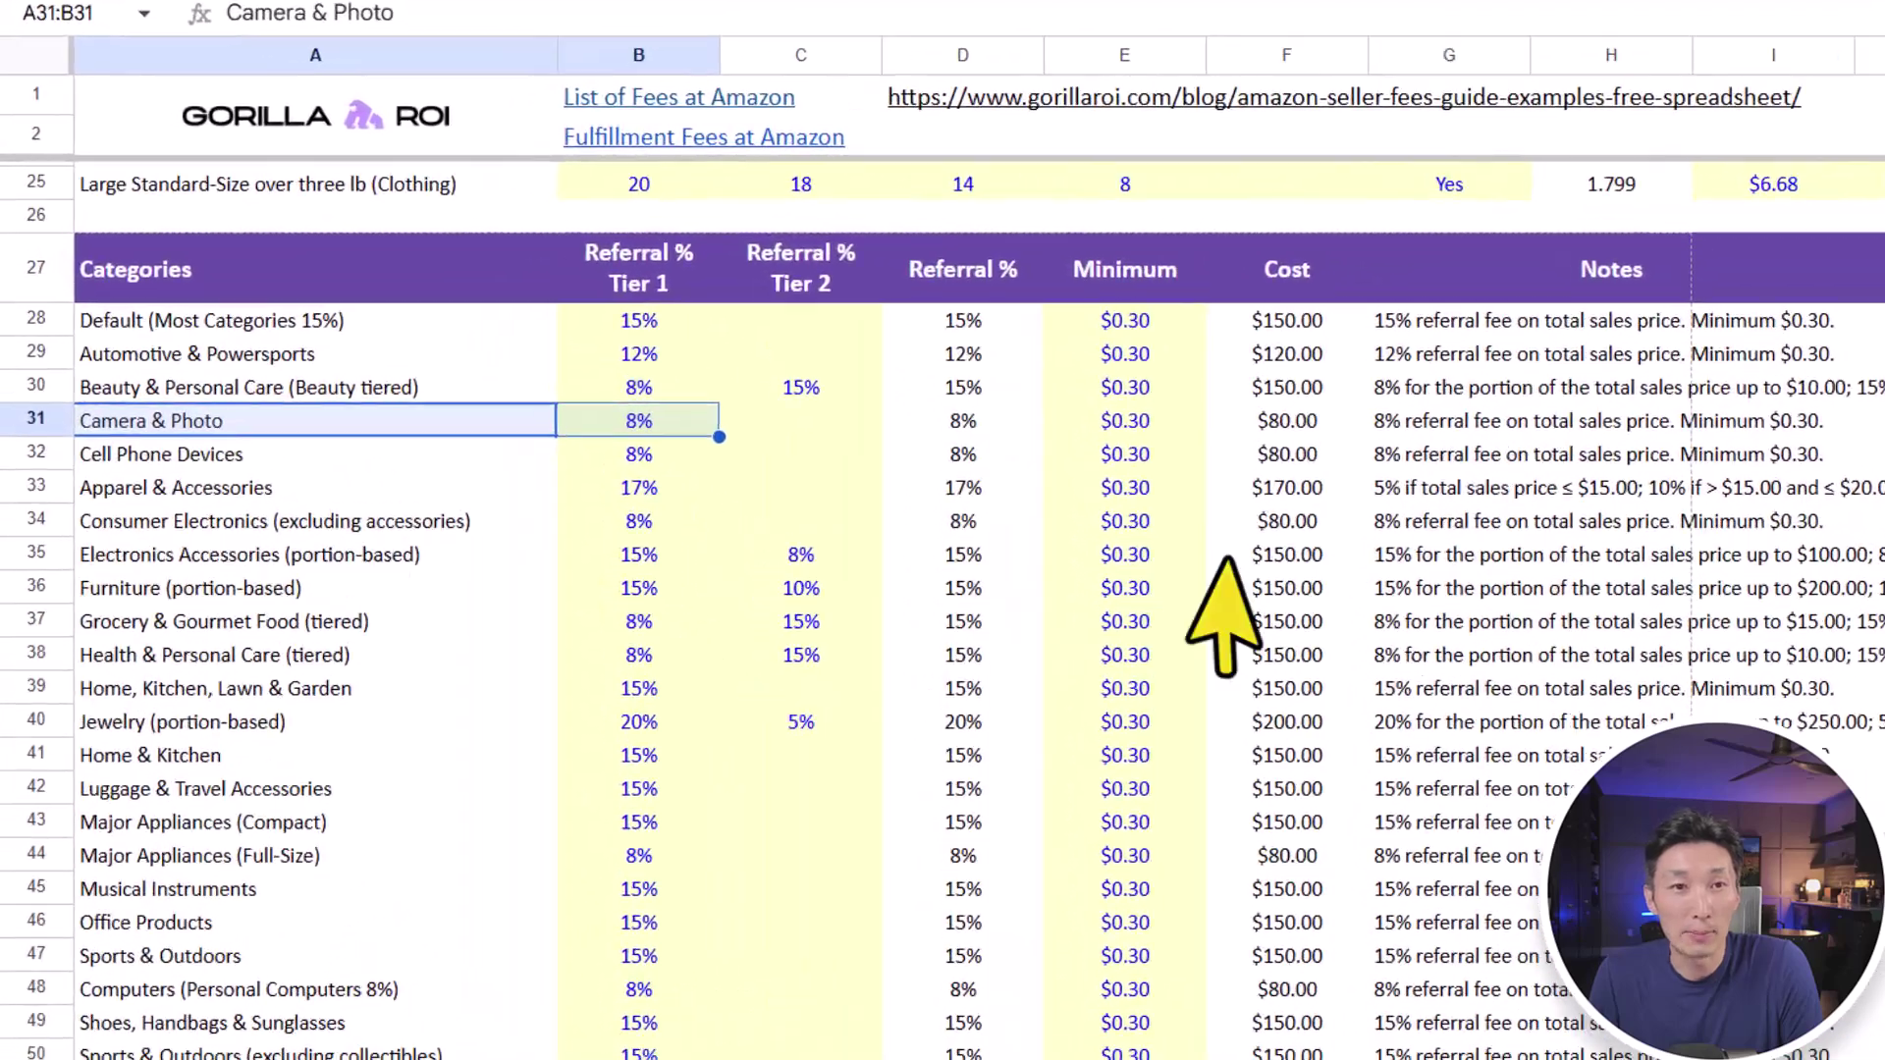
click(1414, 420)
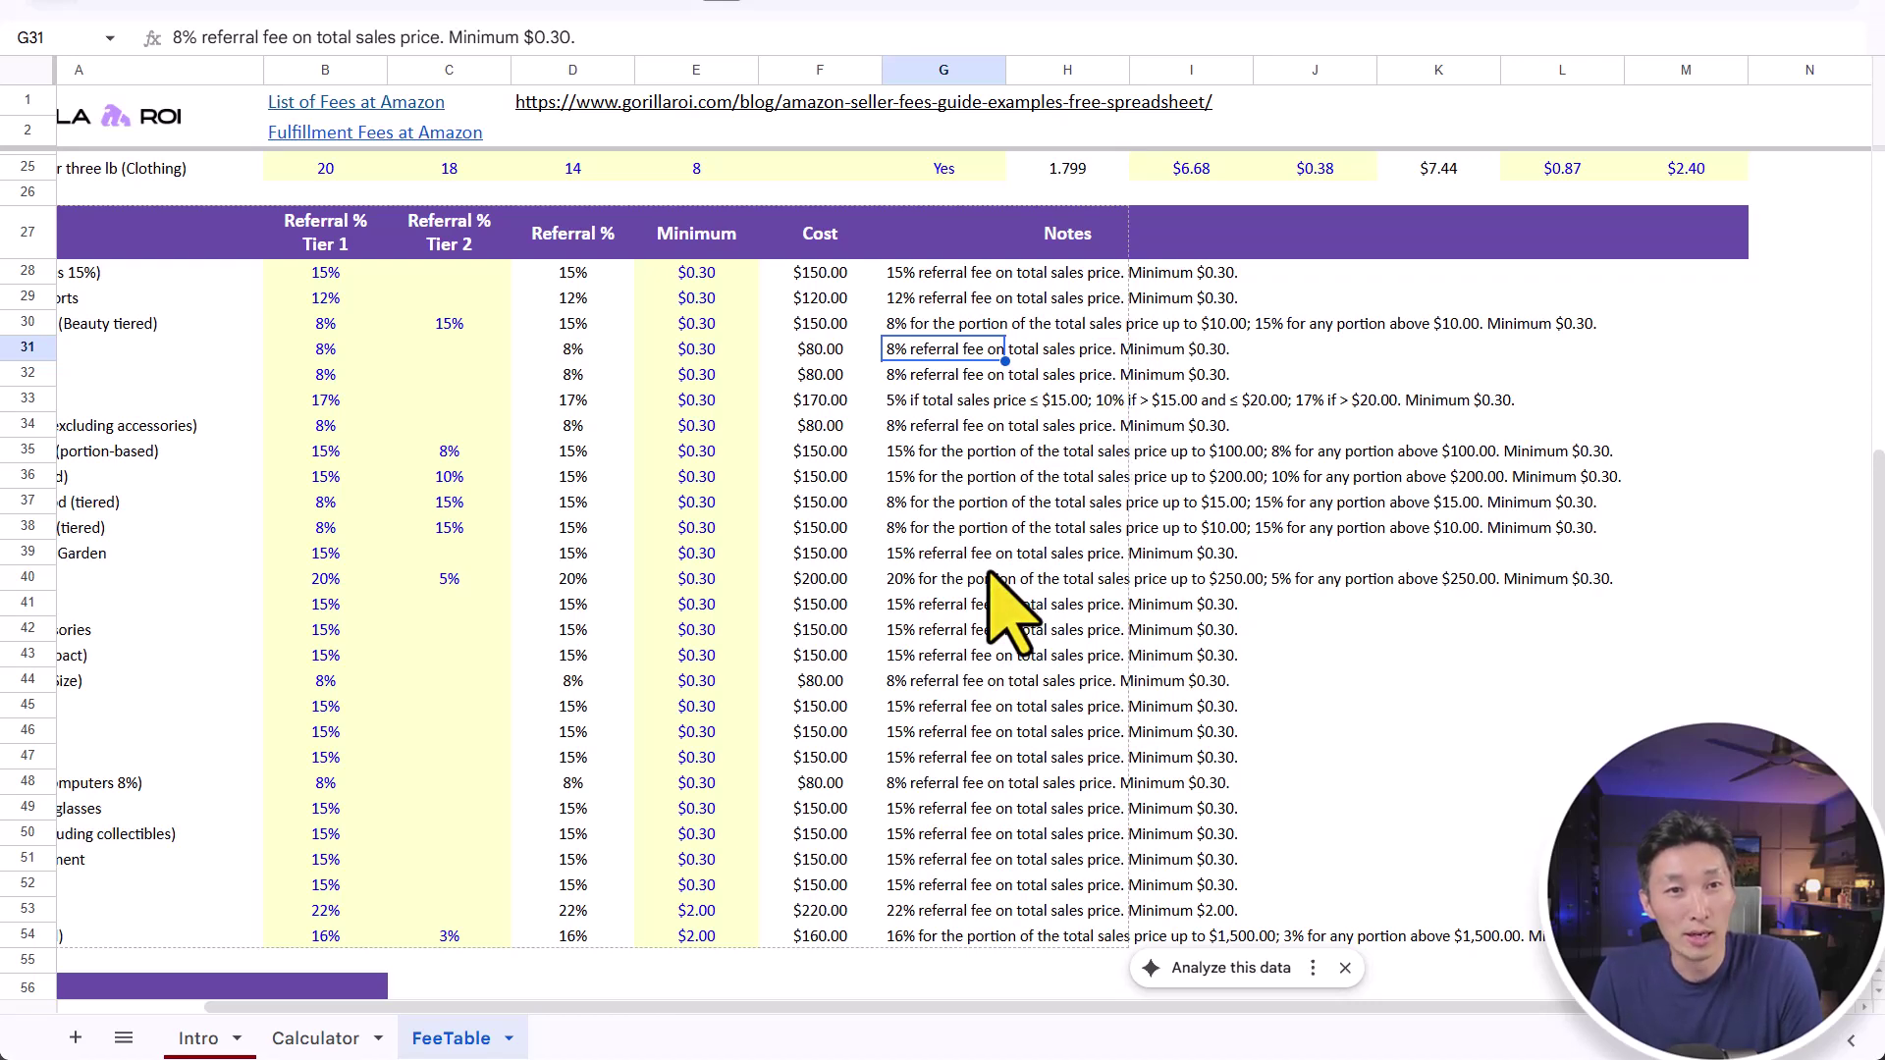
click(960, 453)
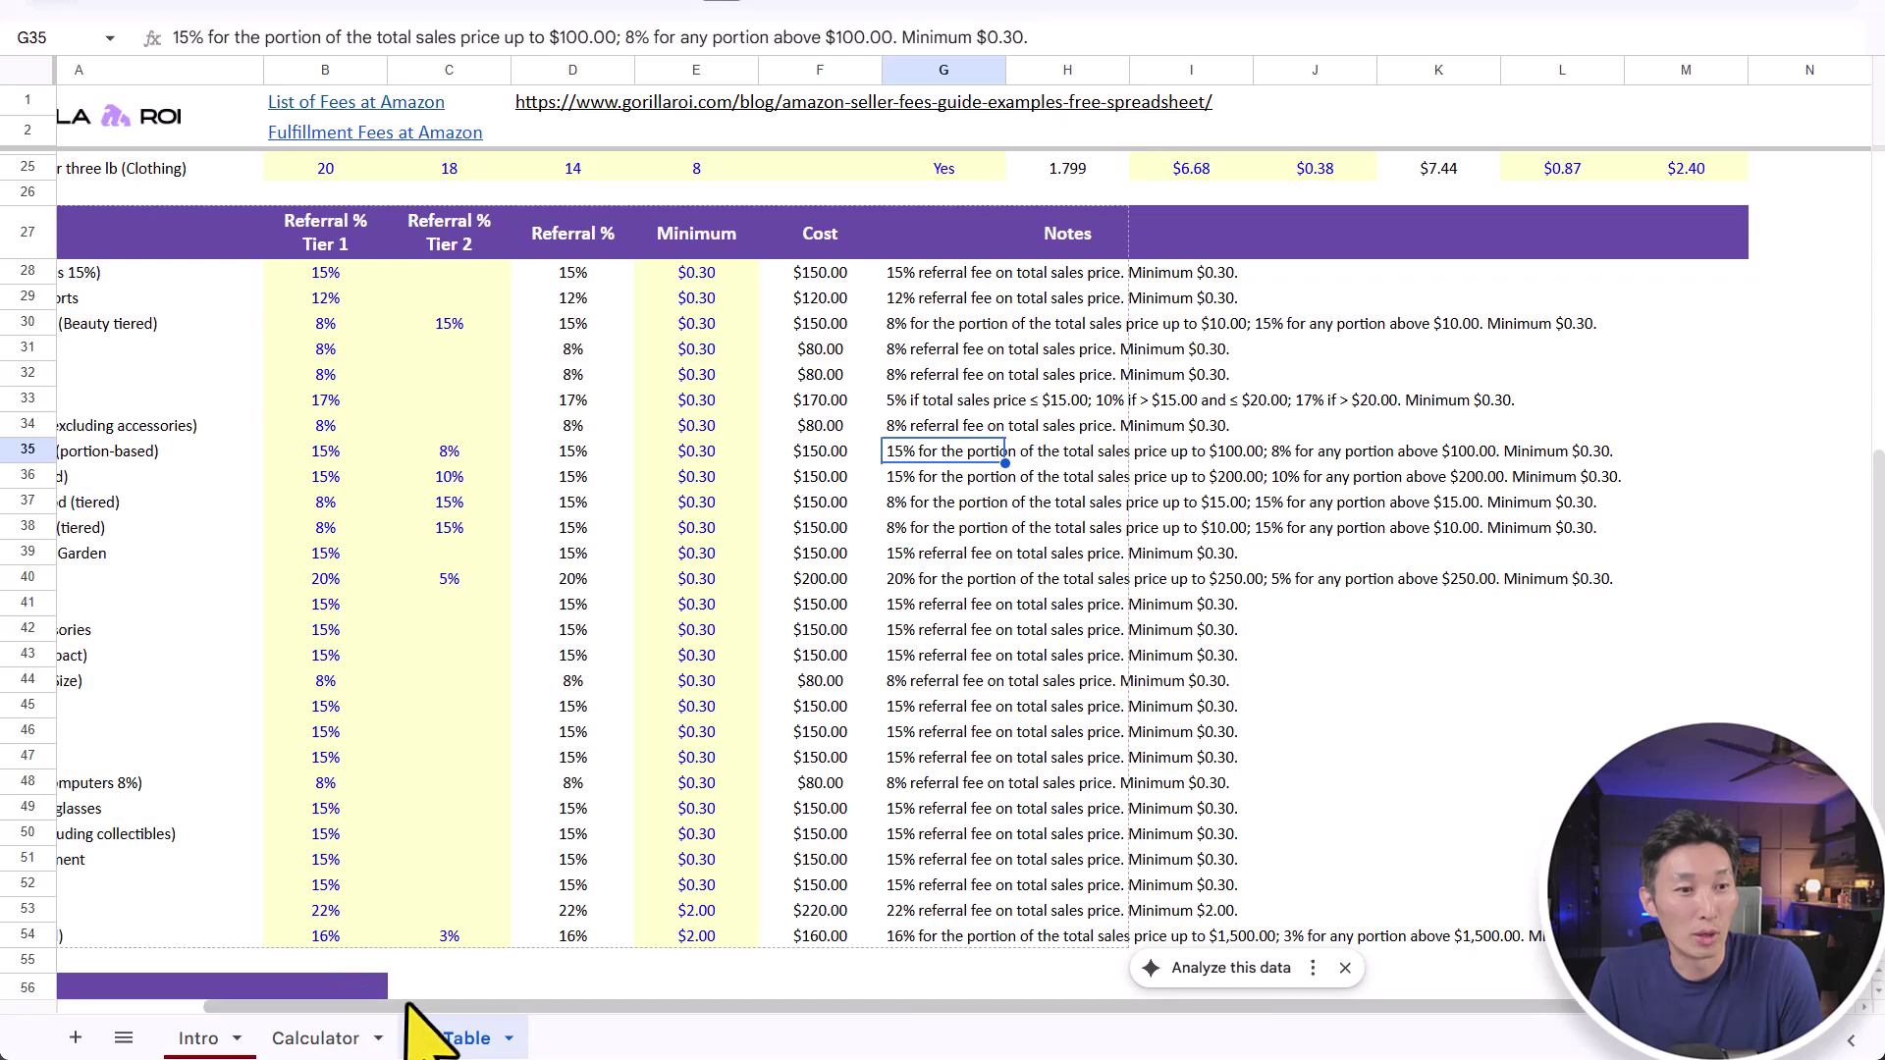
drag(410, 1006, 673, 1040)
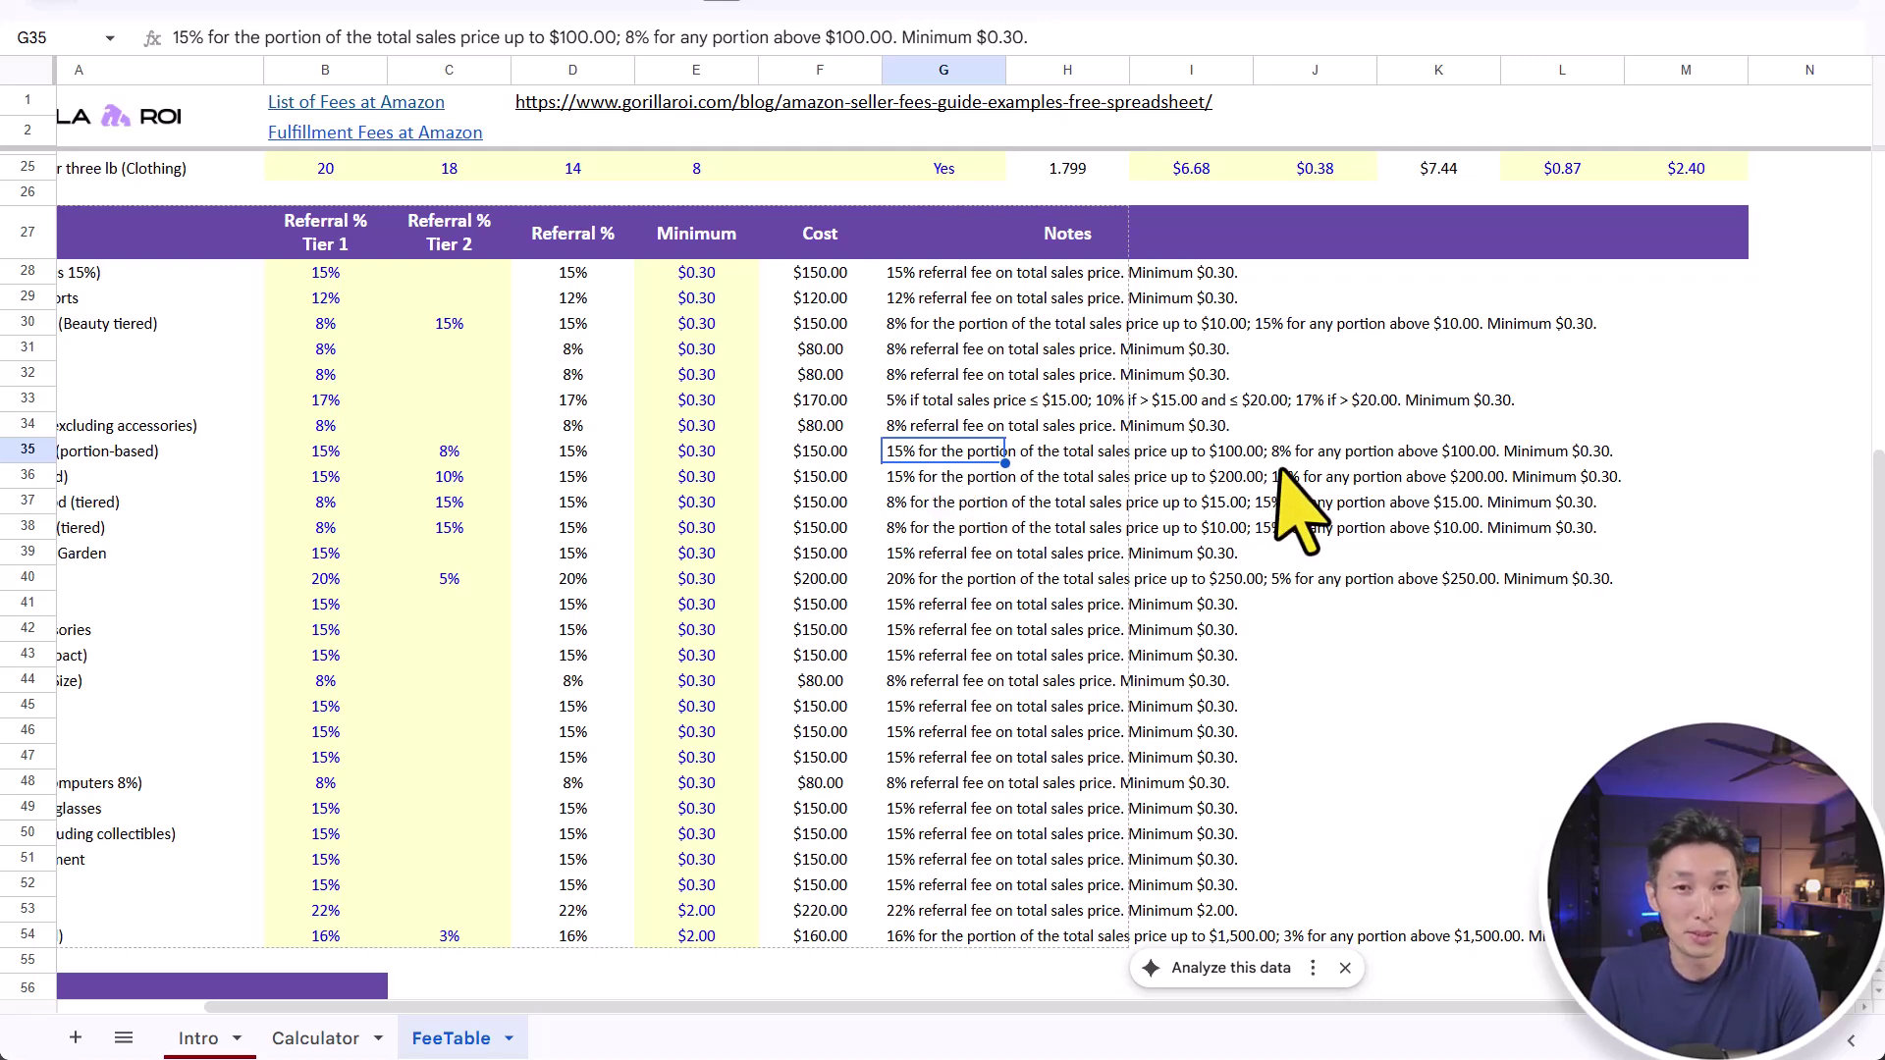
Return to the Calculator sheet and check Total Amazon Referral Fees against the Your Price input.
drag(724, 1004, 306, 1003)
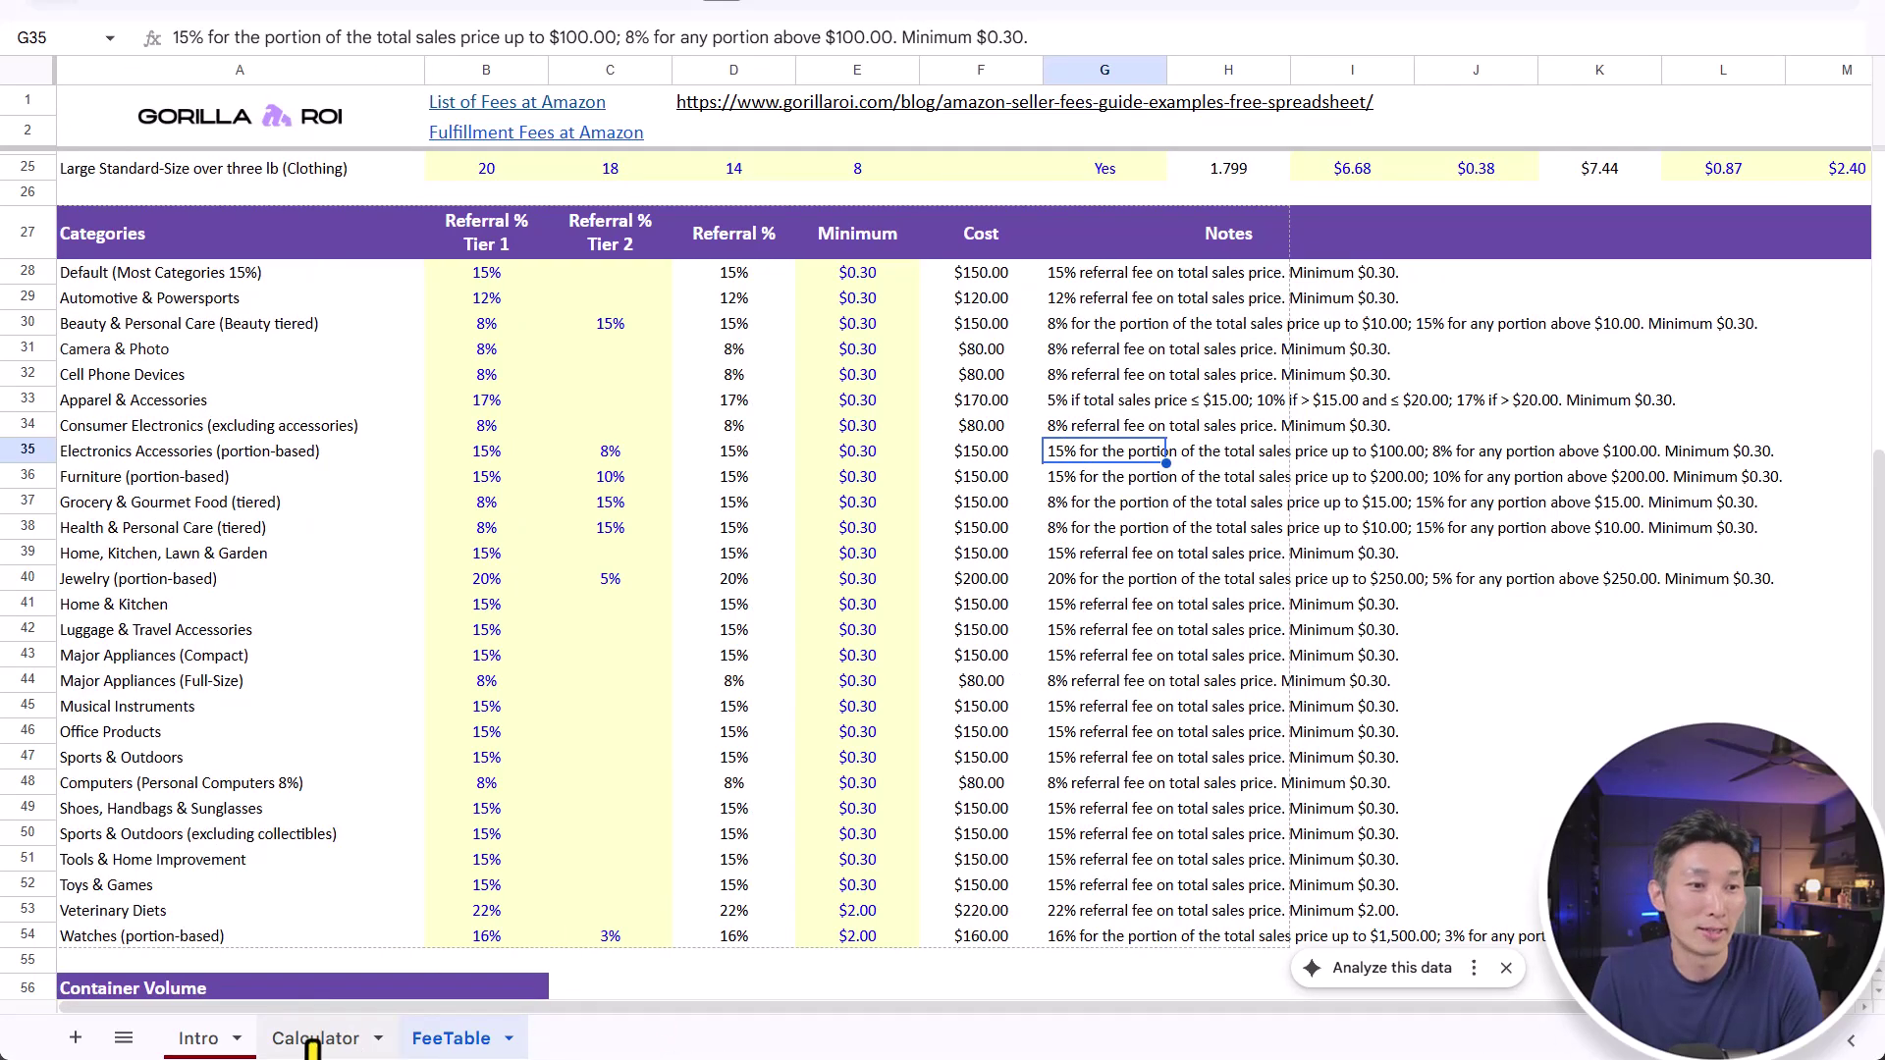
click(312, 1035)
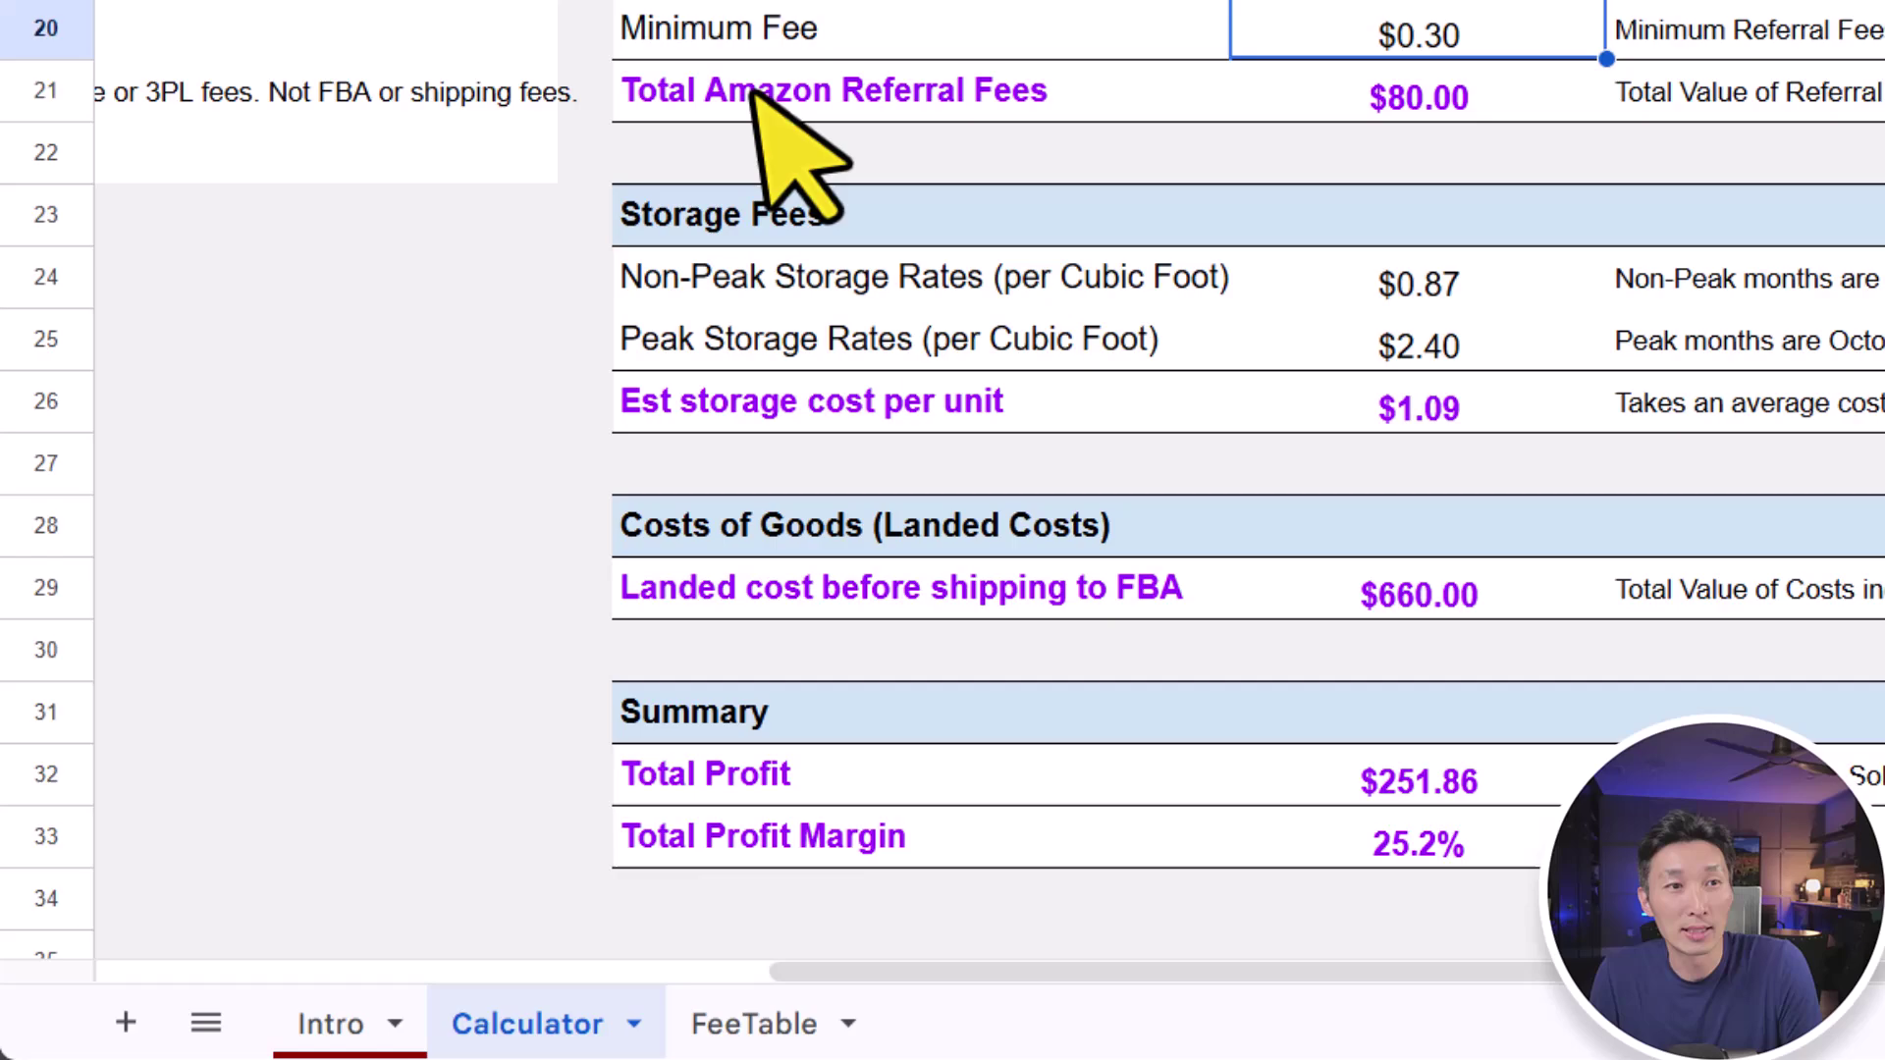
click(454, 479)
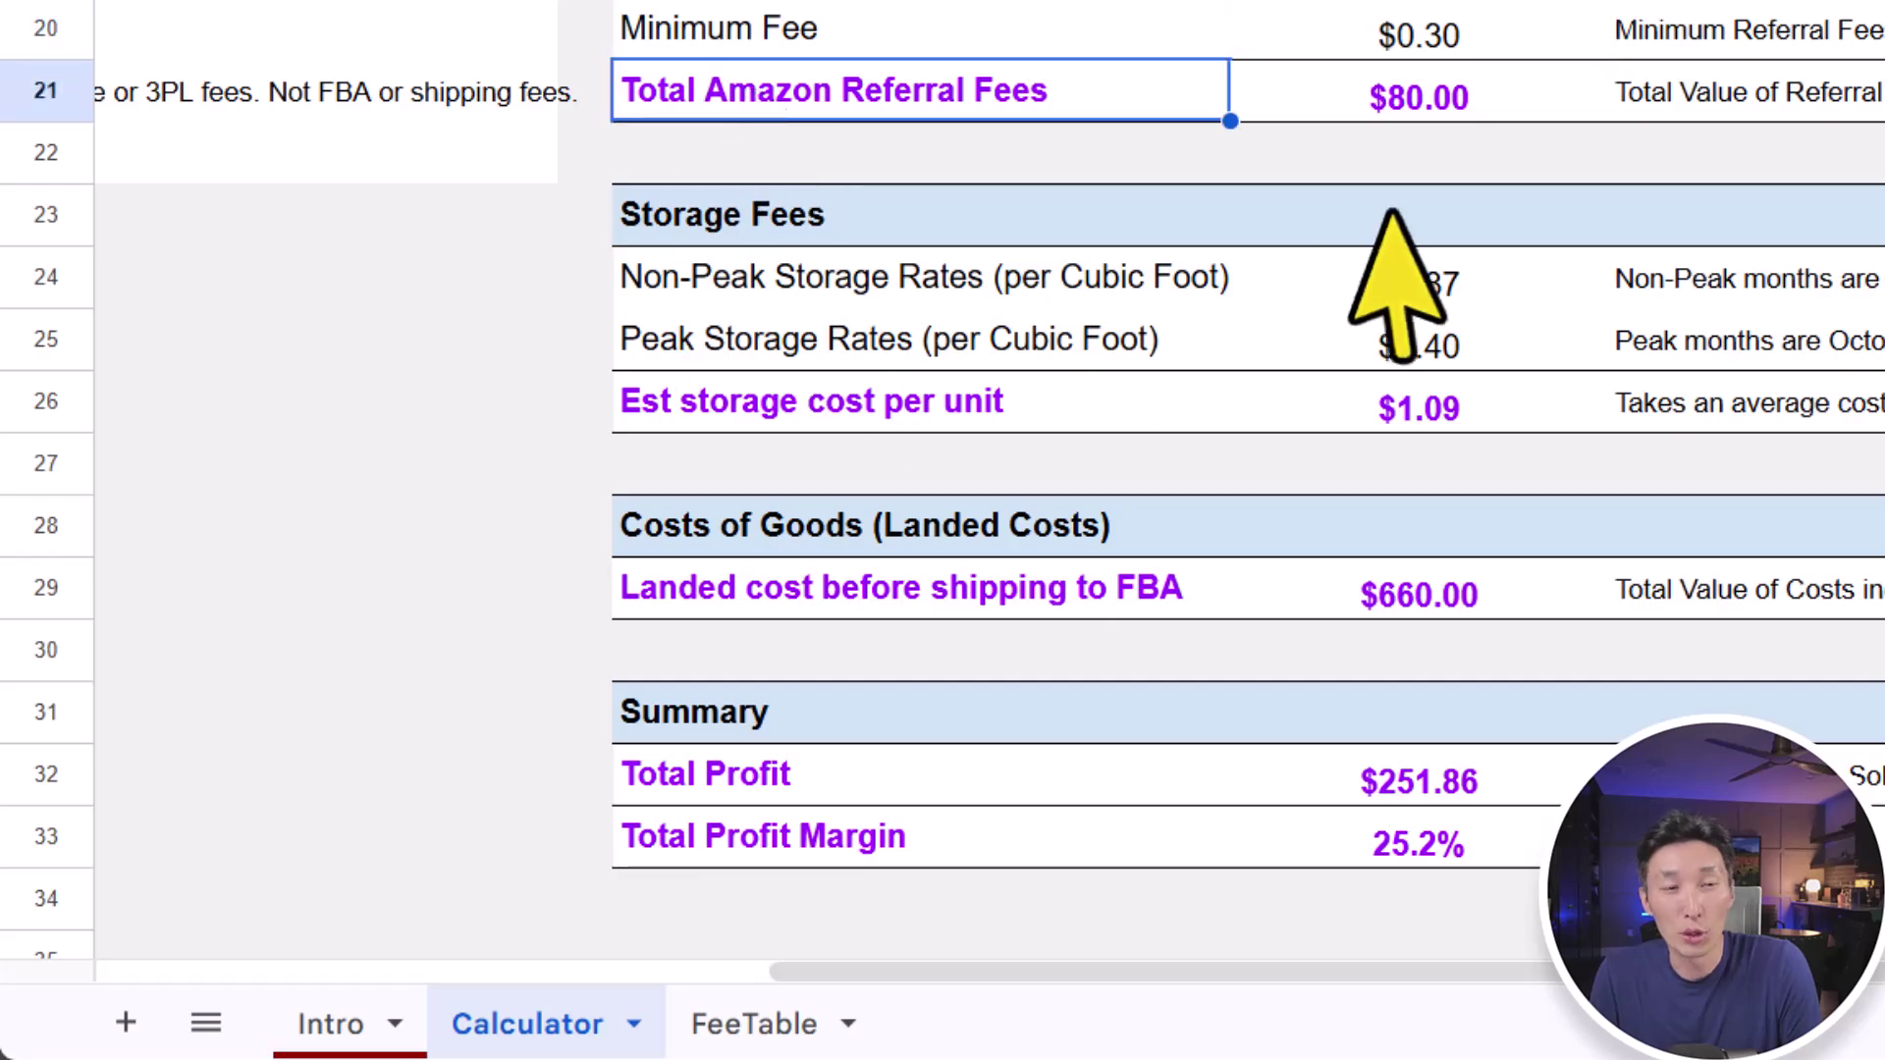
click(1423, 98)
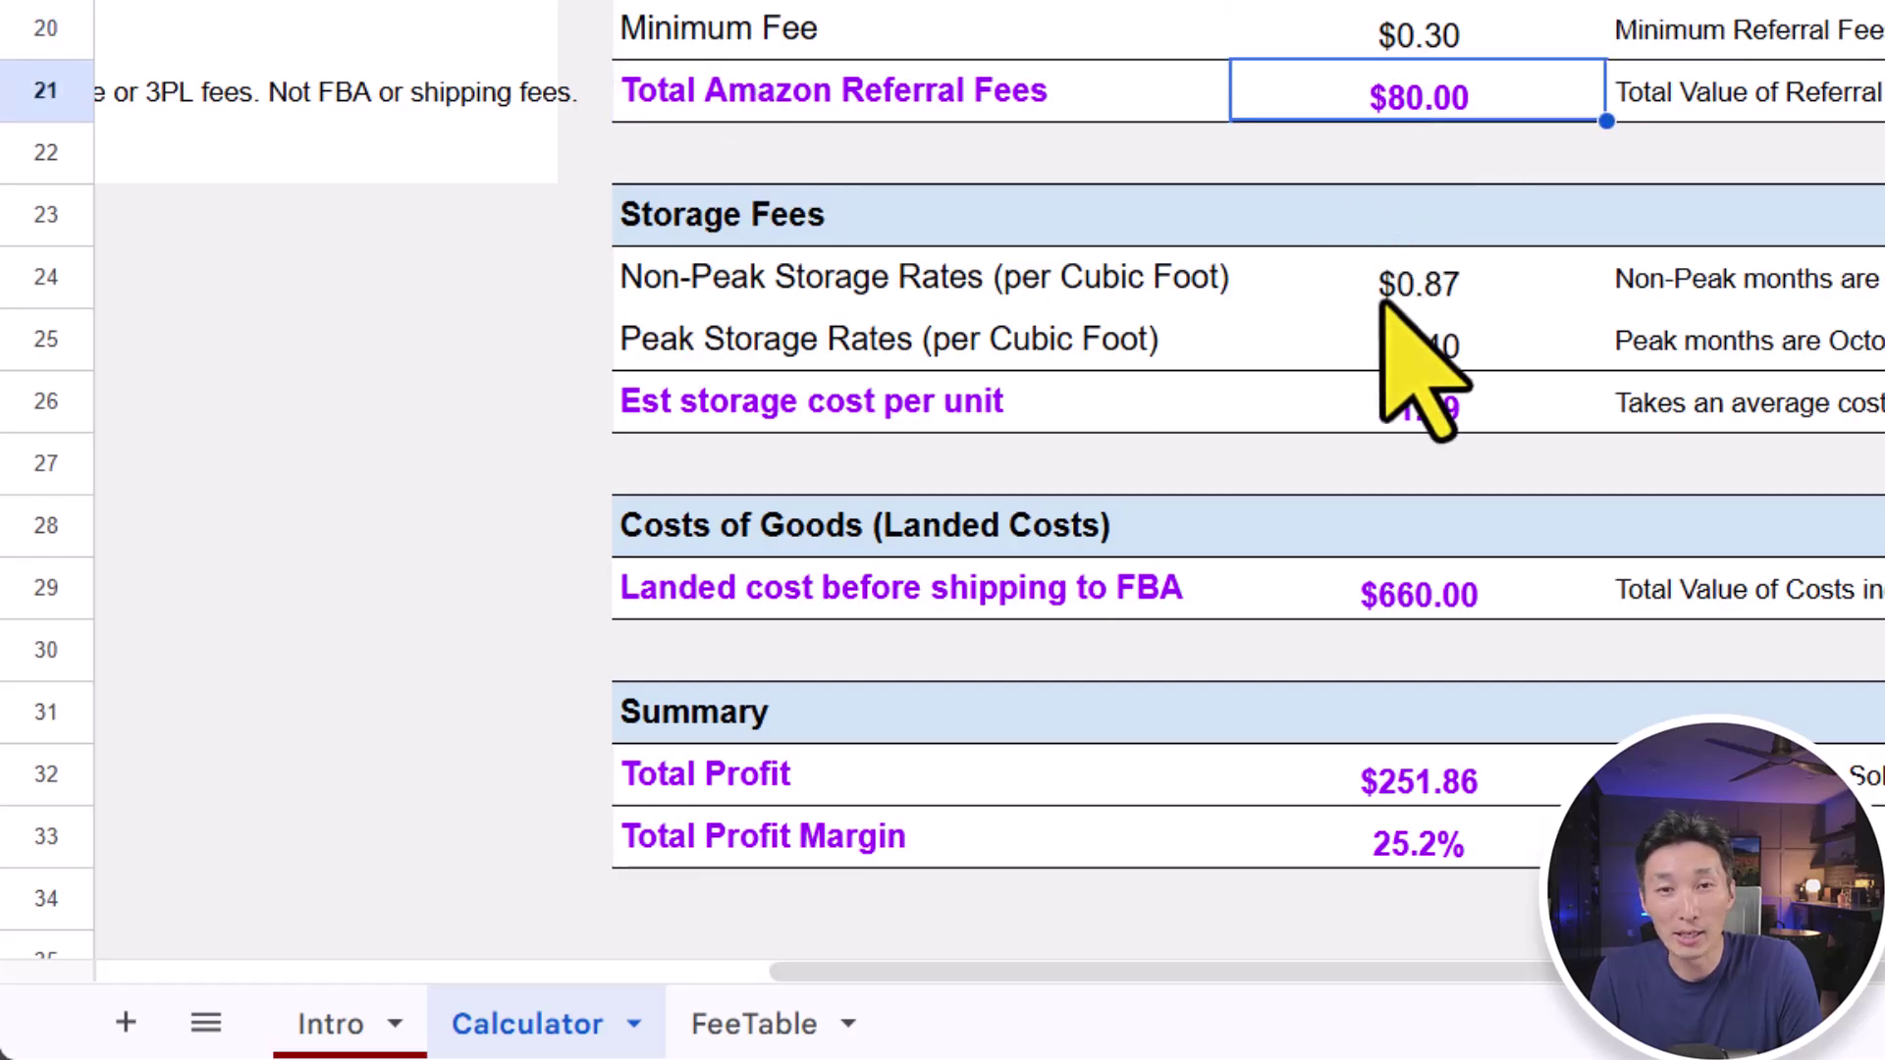
scroll(546, 336, left, 10)
scroll(555, 348, up, 8)
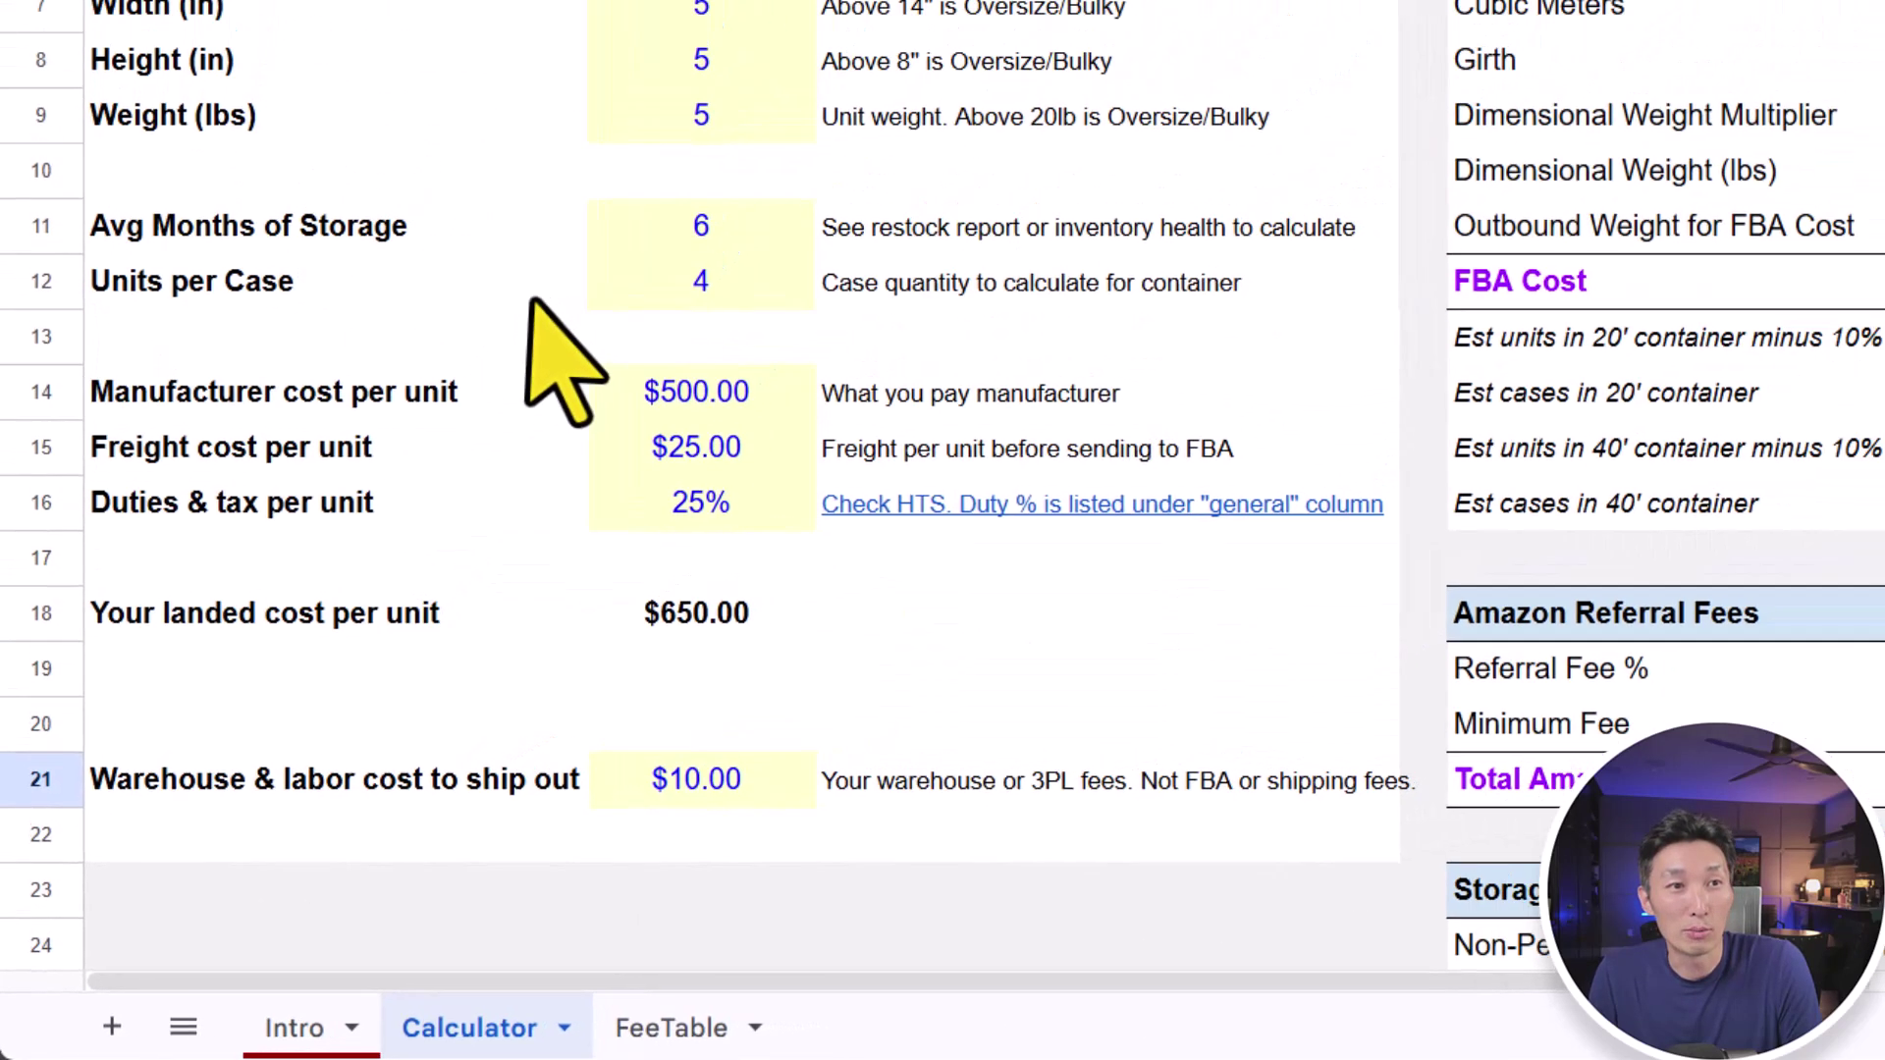
click(467, 268)
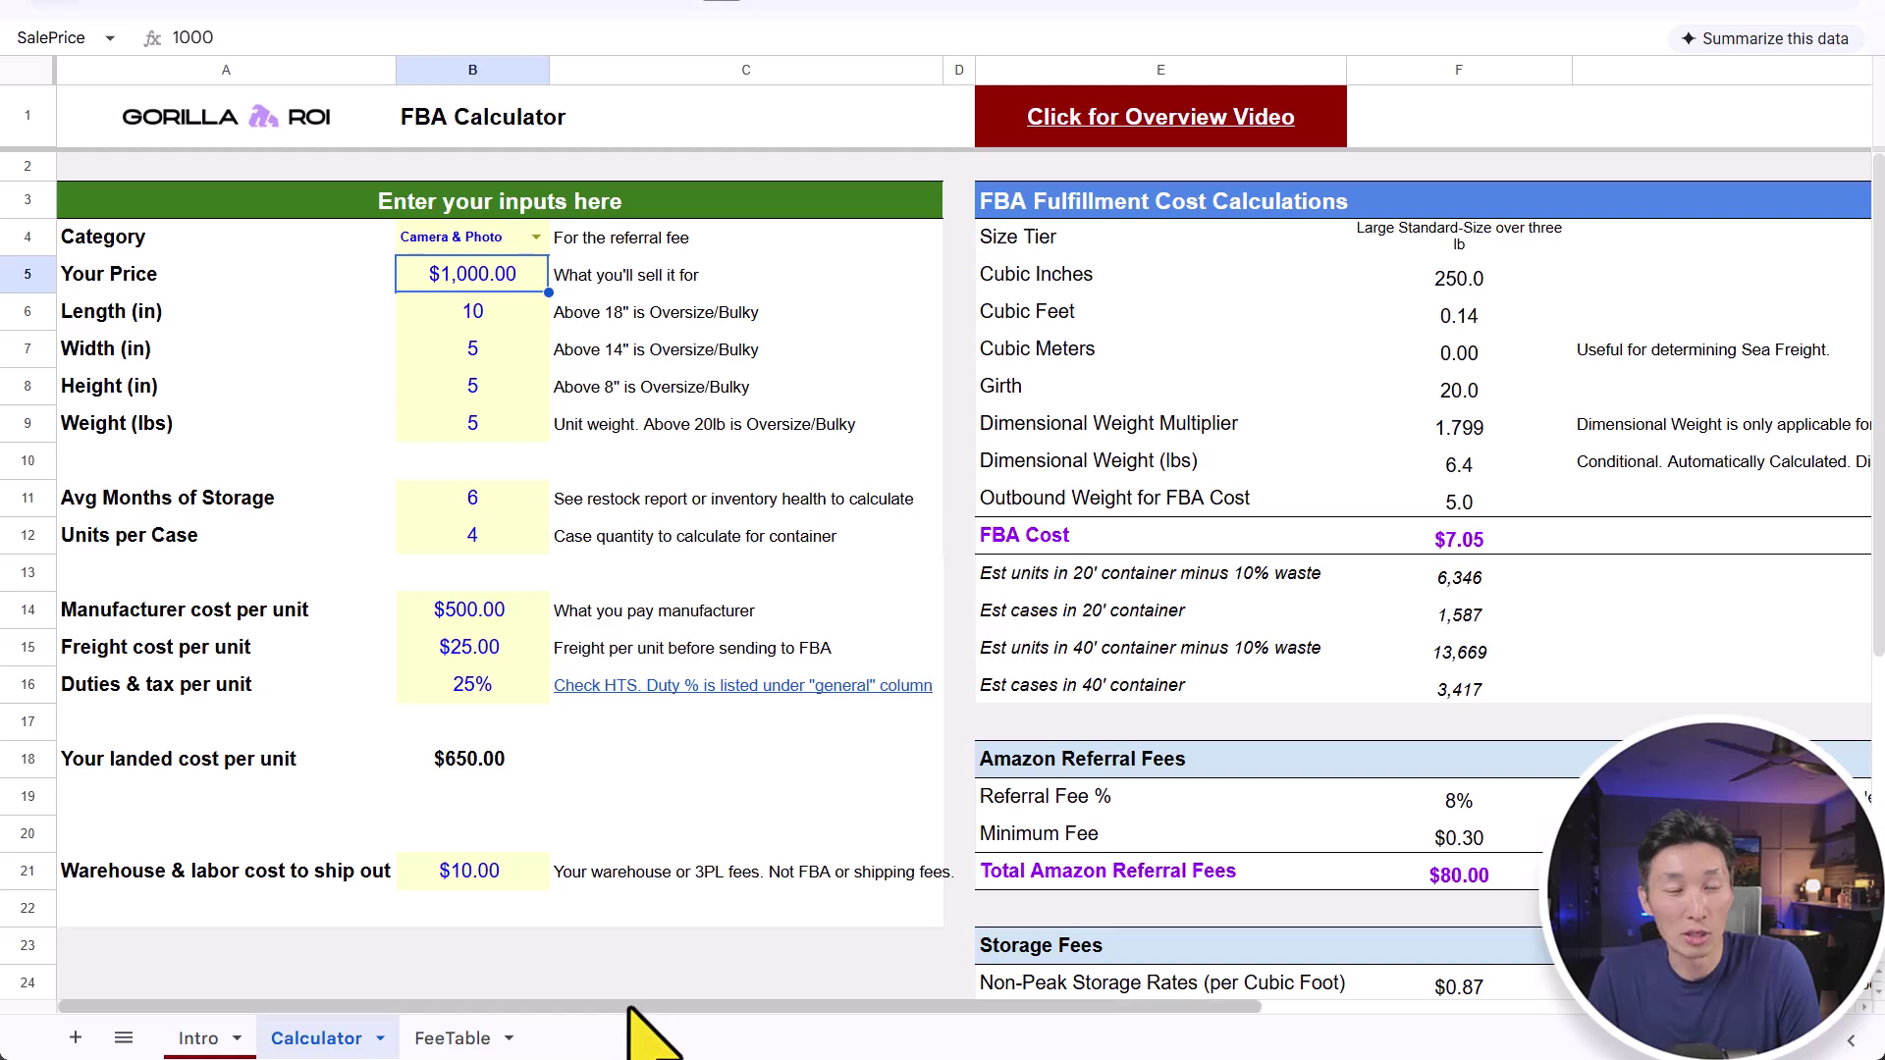
Review the non-peak and peak storage rates and the estimated storage cost per unit, relating them to the Avg Months of Storage input.
drag(643, 1006, 1144, 1006)
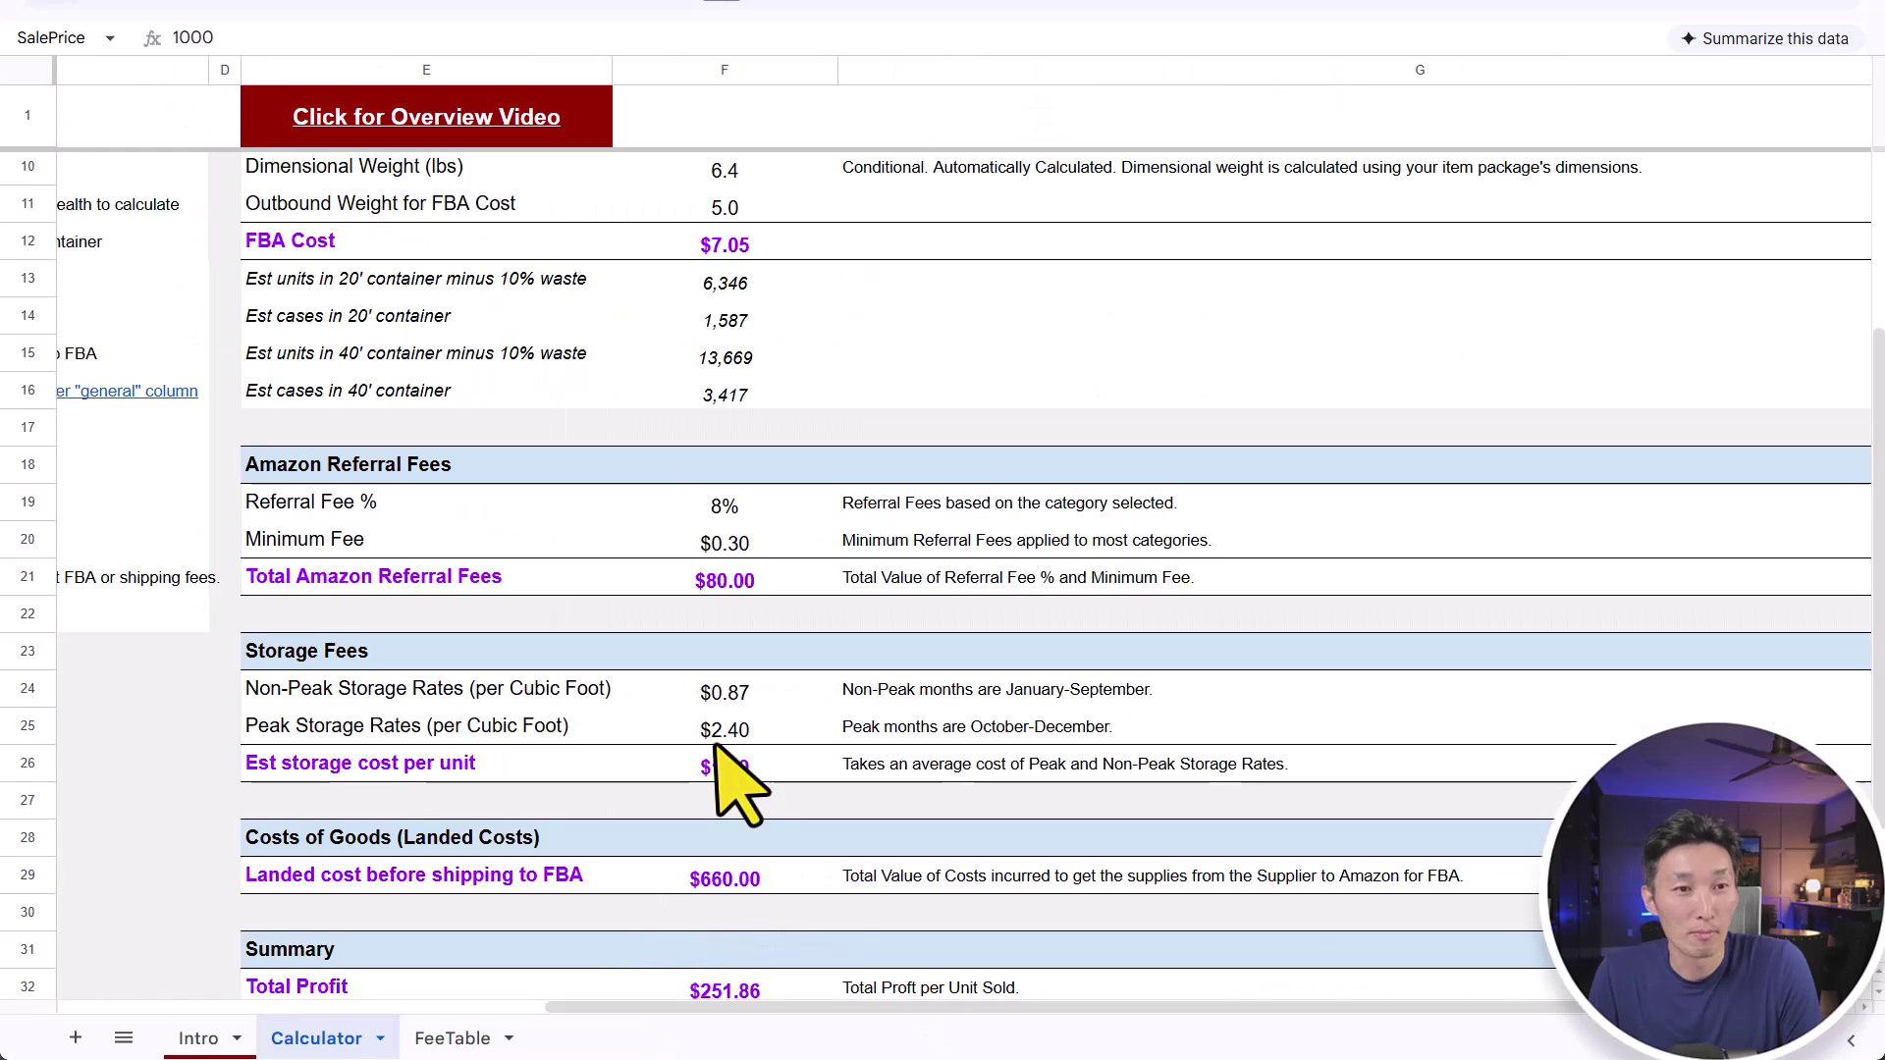
scroll(717, 748, down, 3)
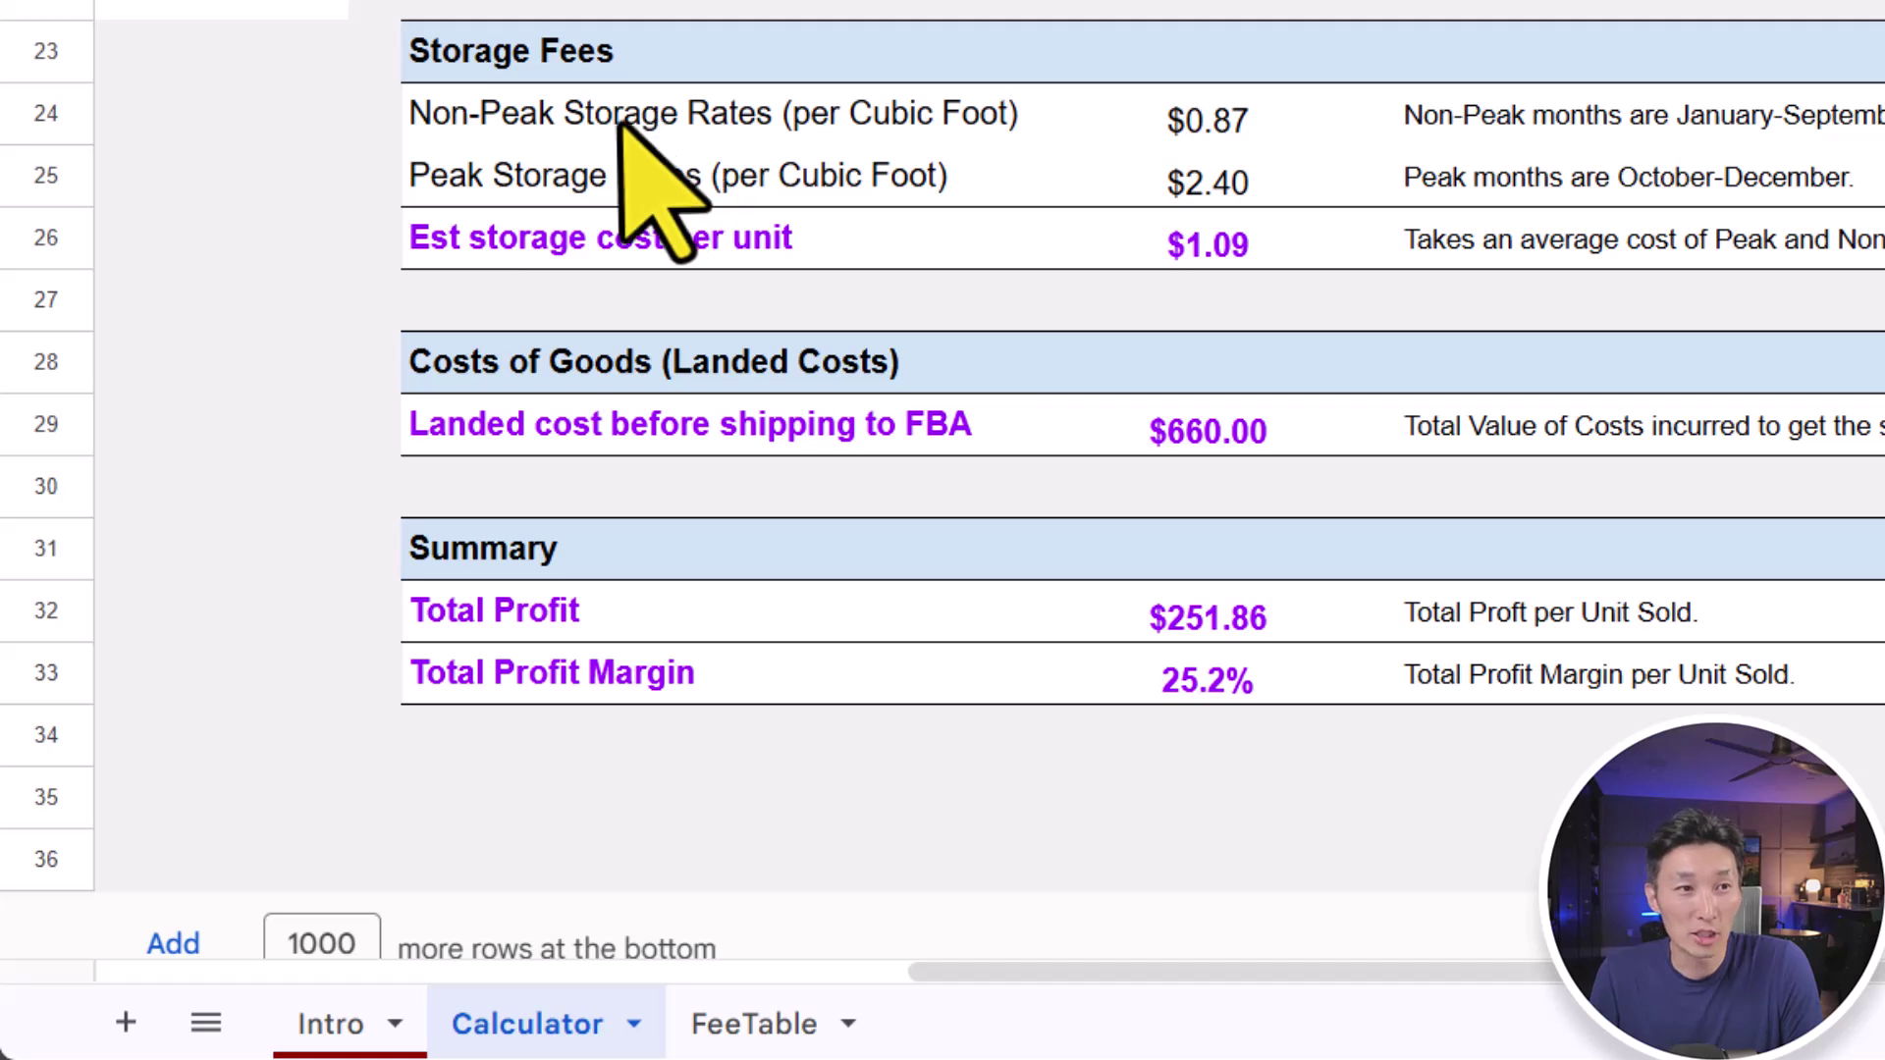
click(530, 126)
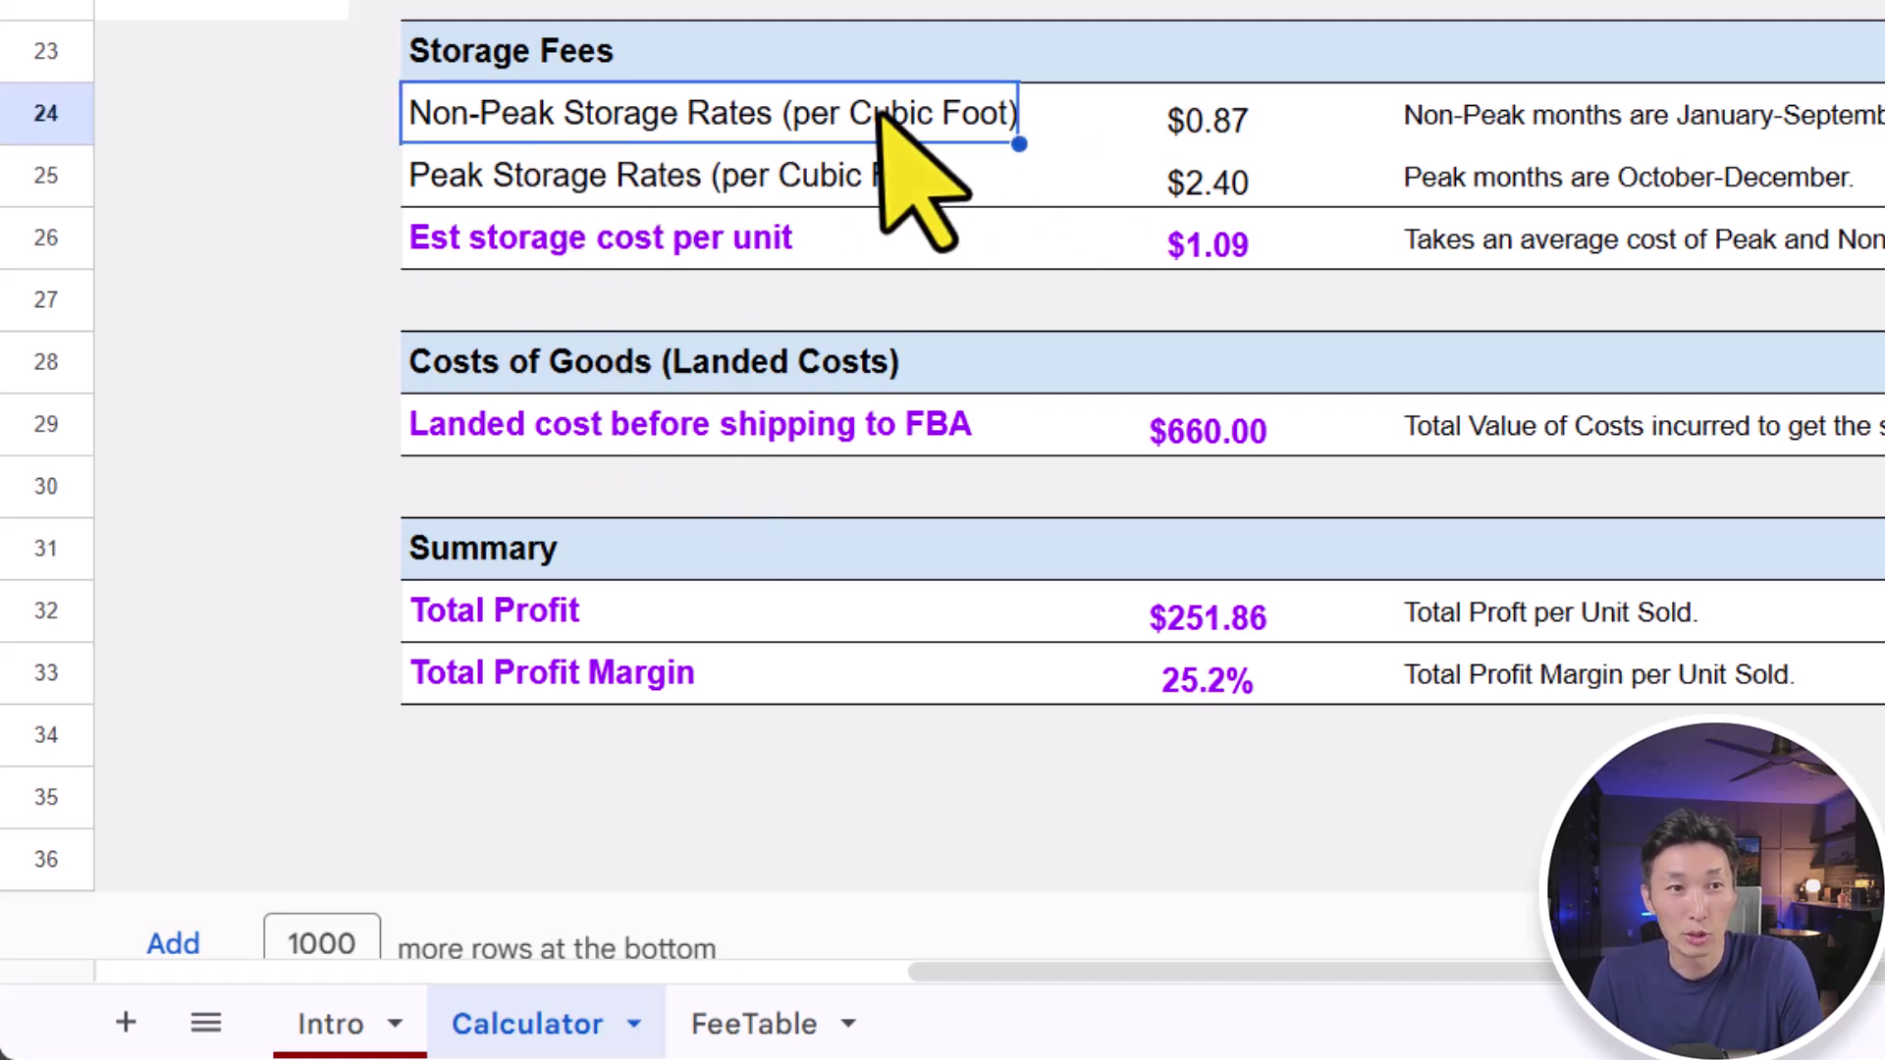
click(1222, 115)
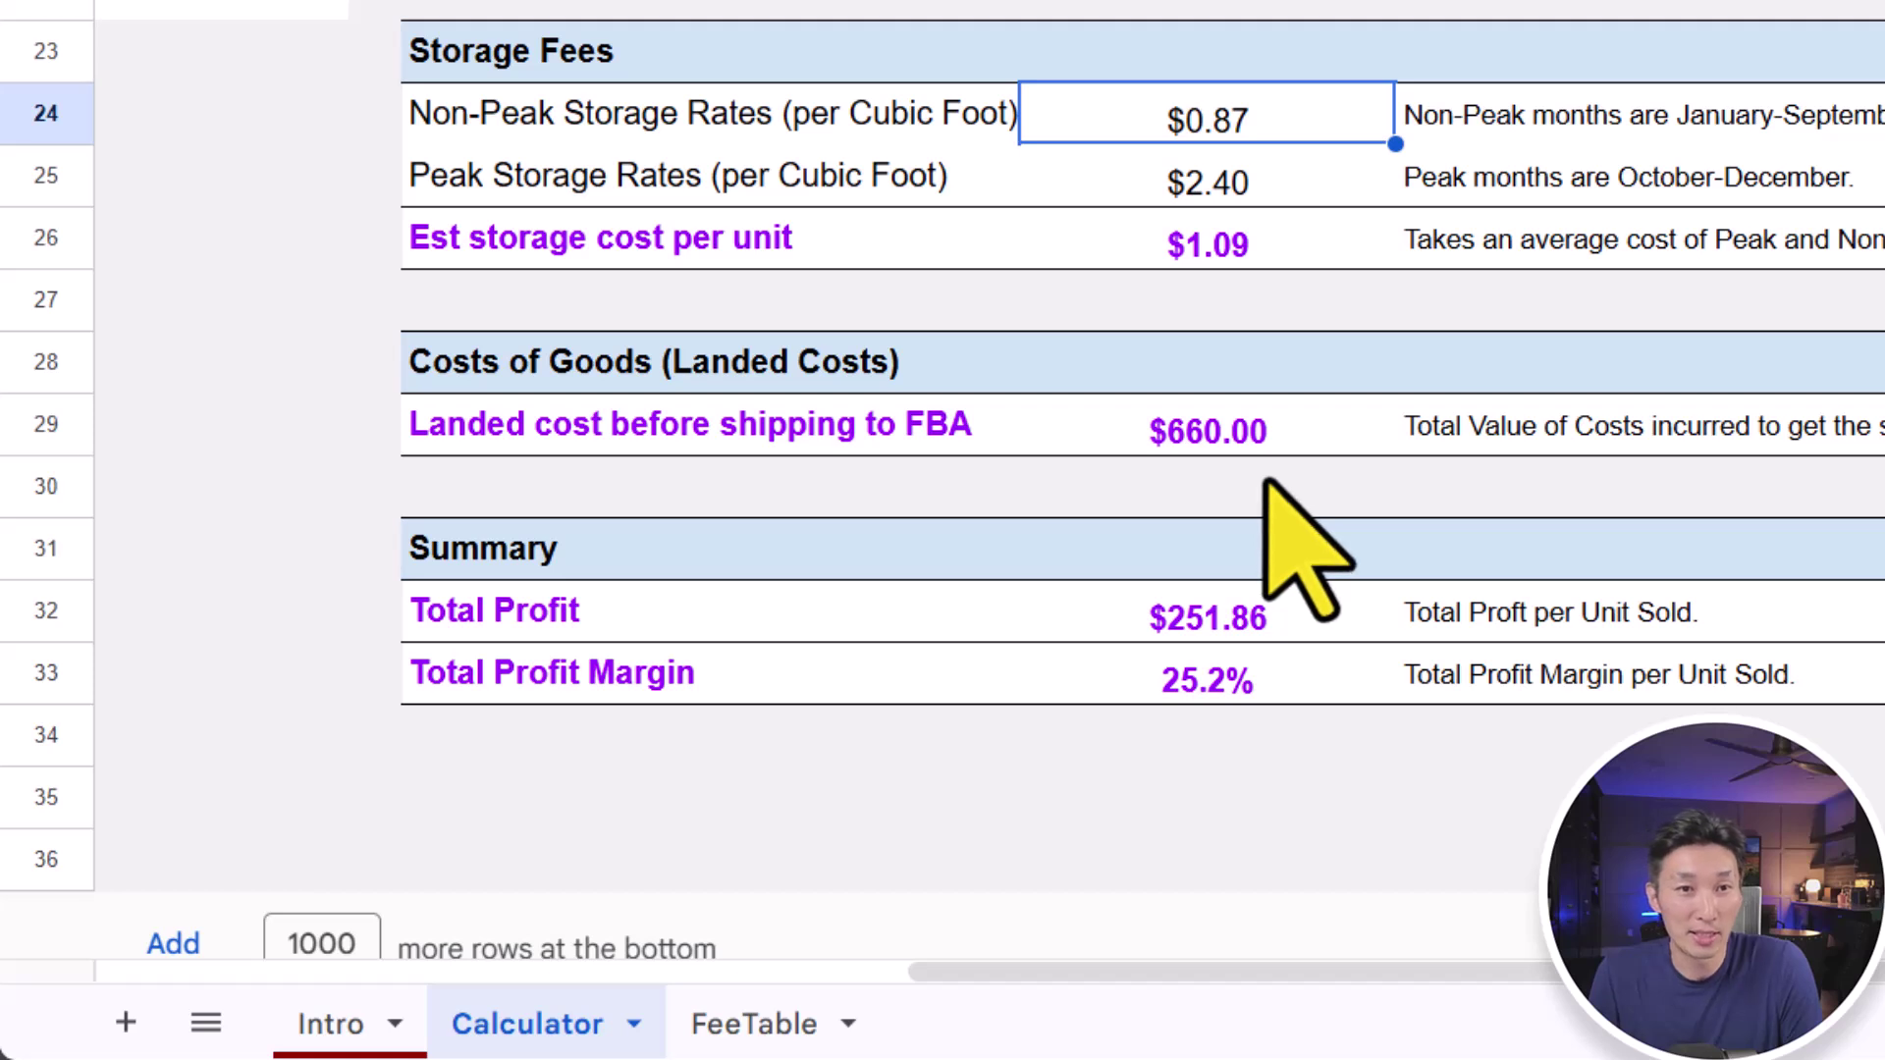
click(1200, 187)
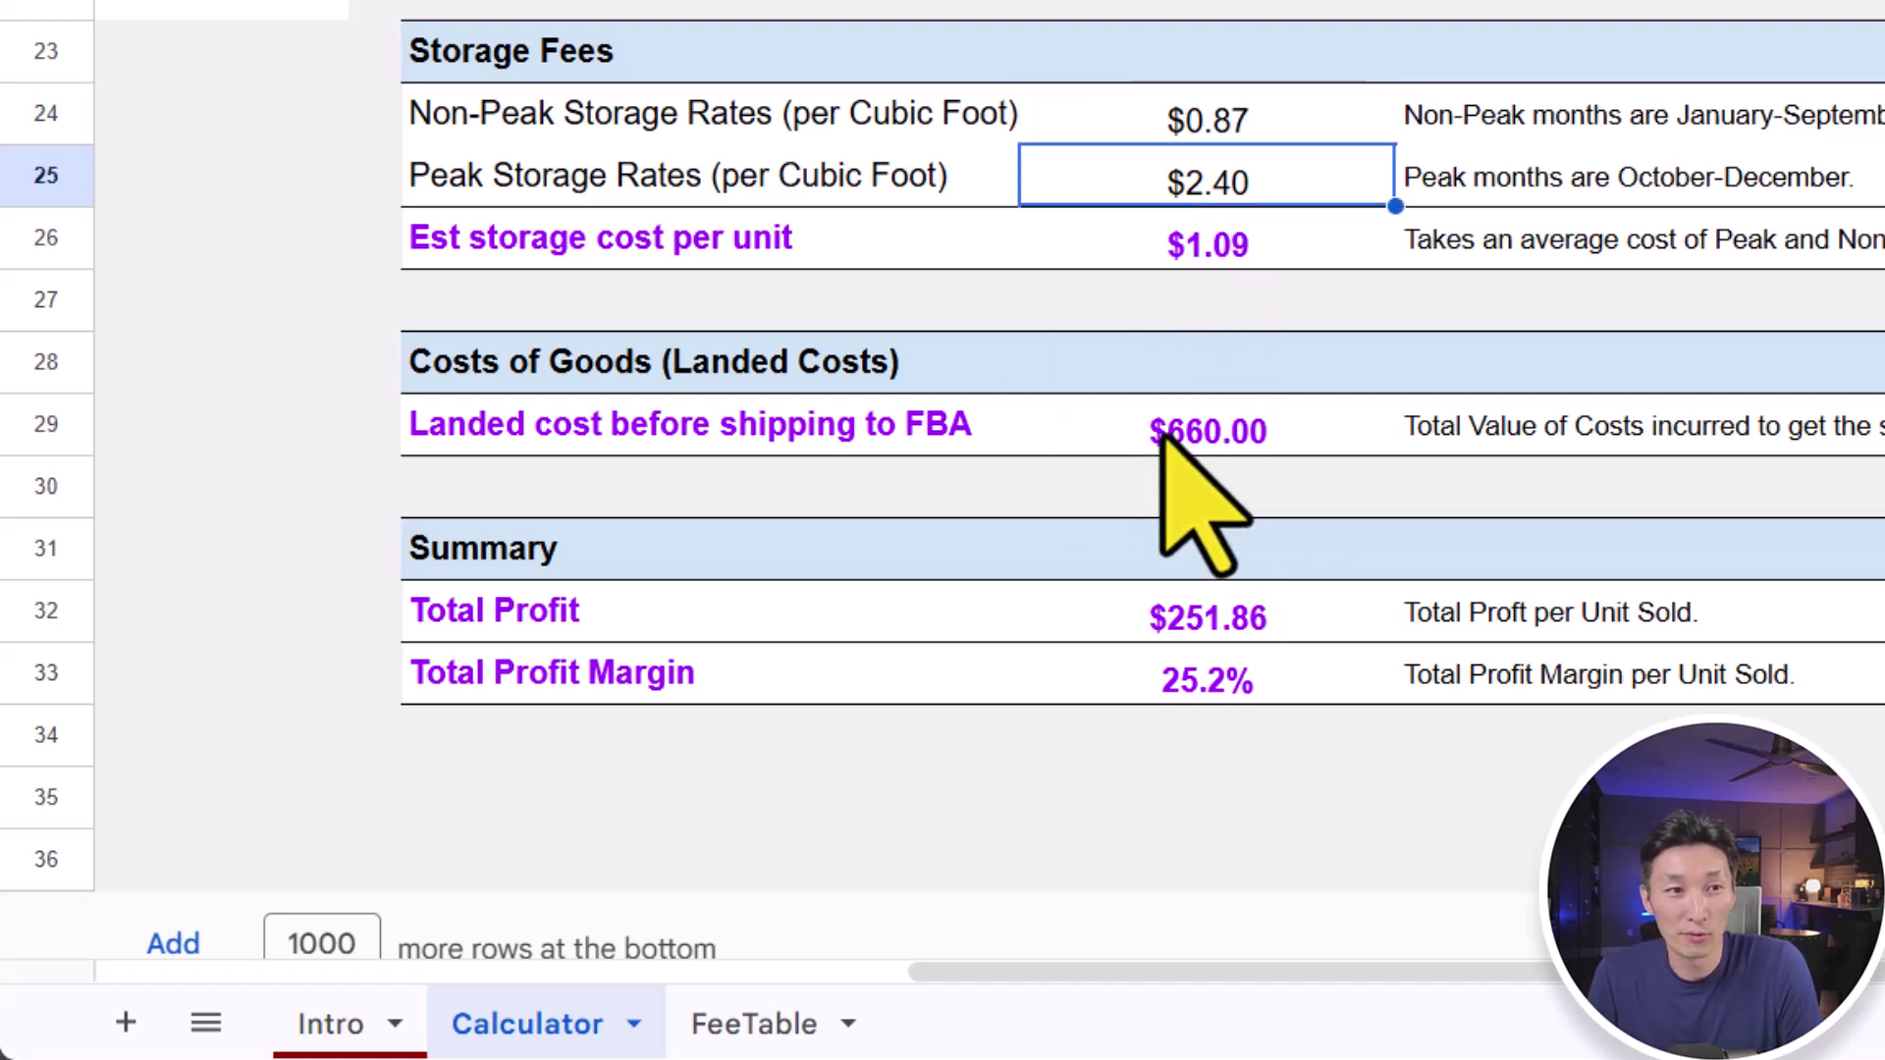
click(1055, 255)
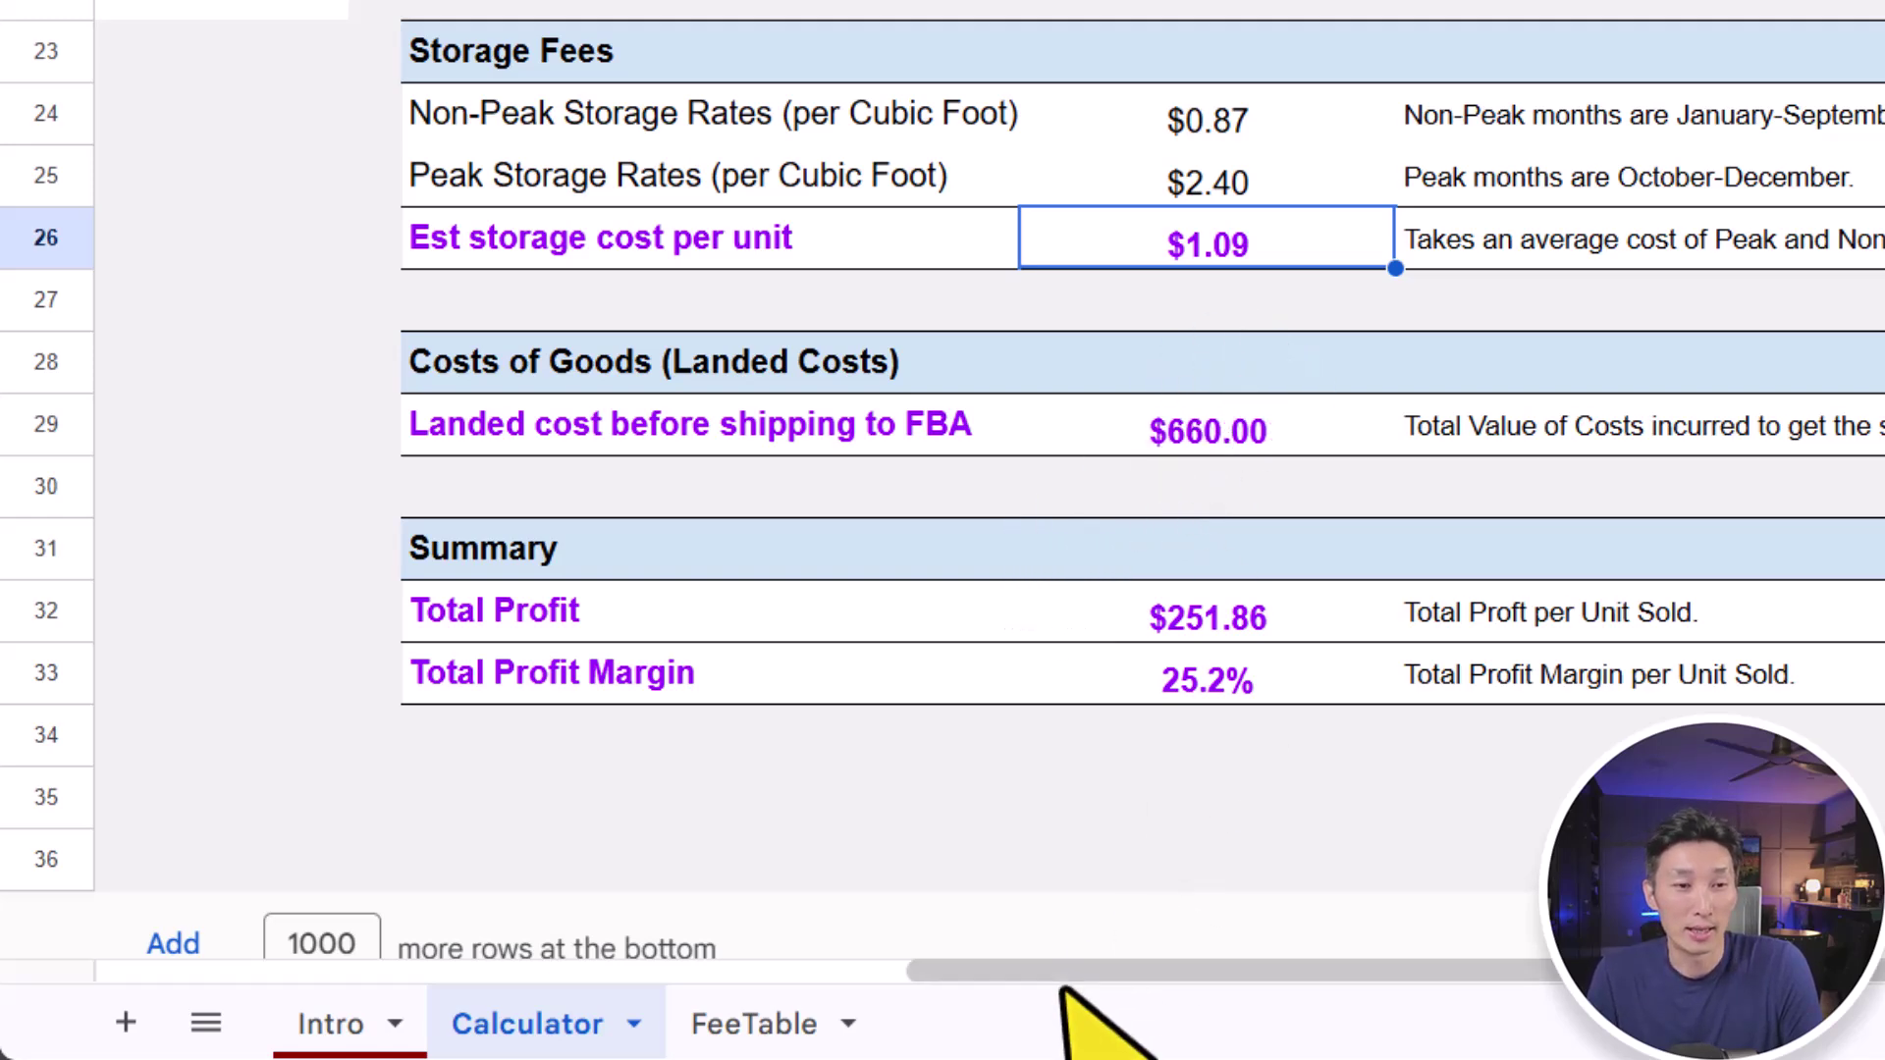
drag(1063, 977, 324, 660)
scroll(552, 385, up, 5)
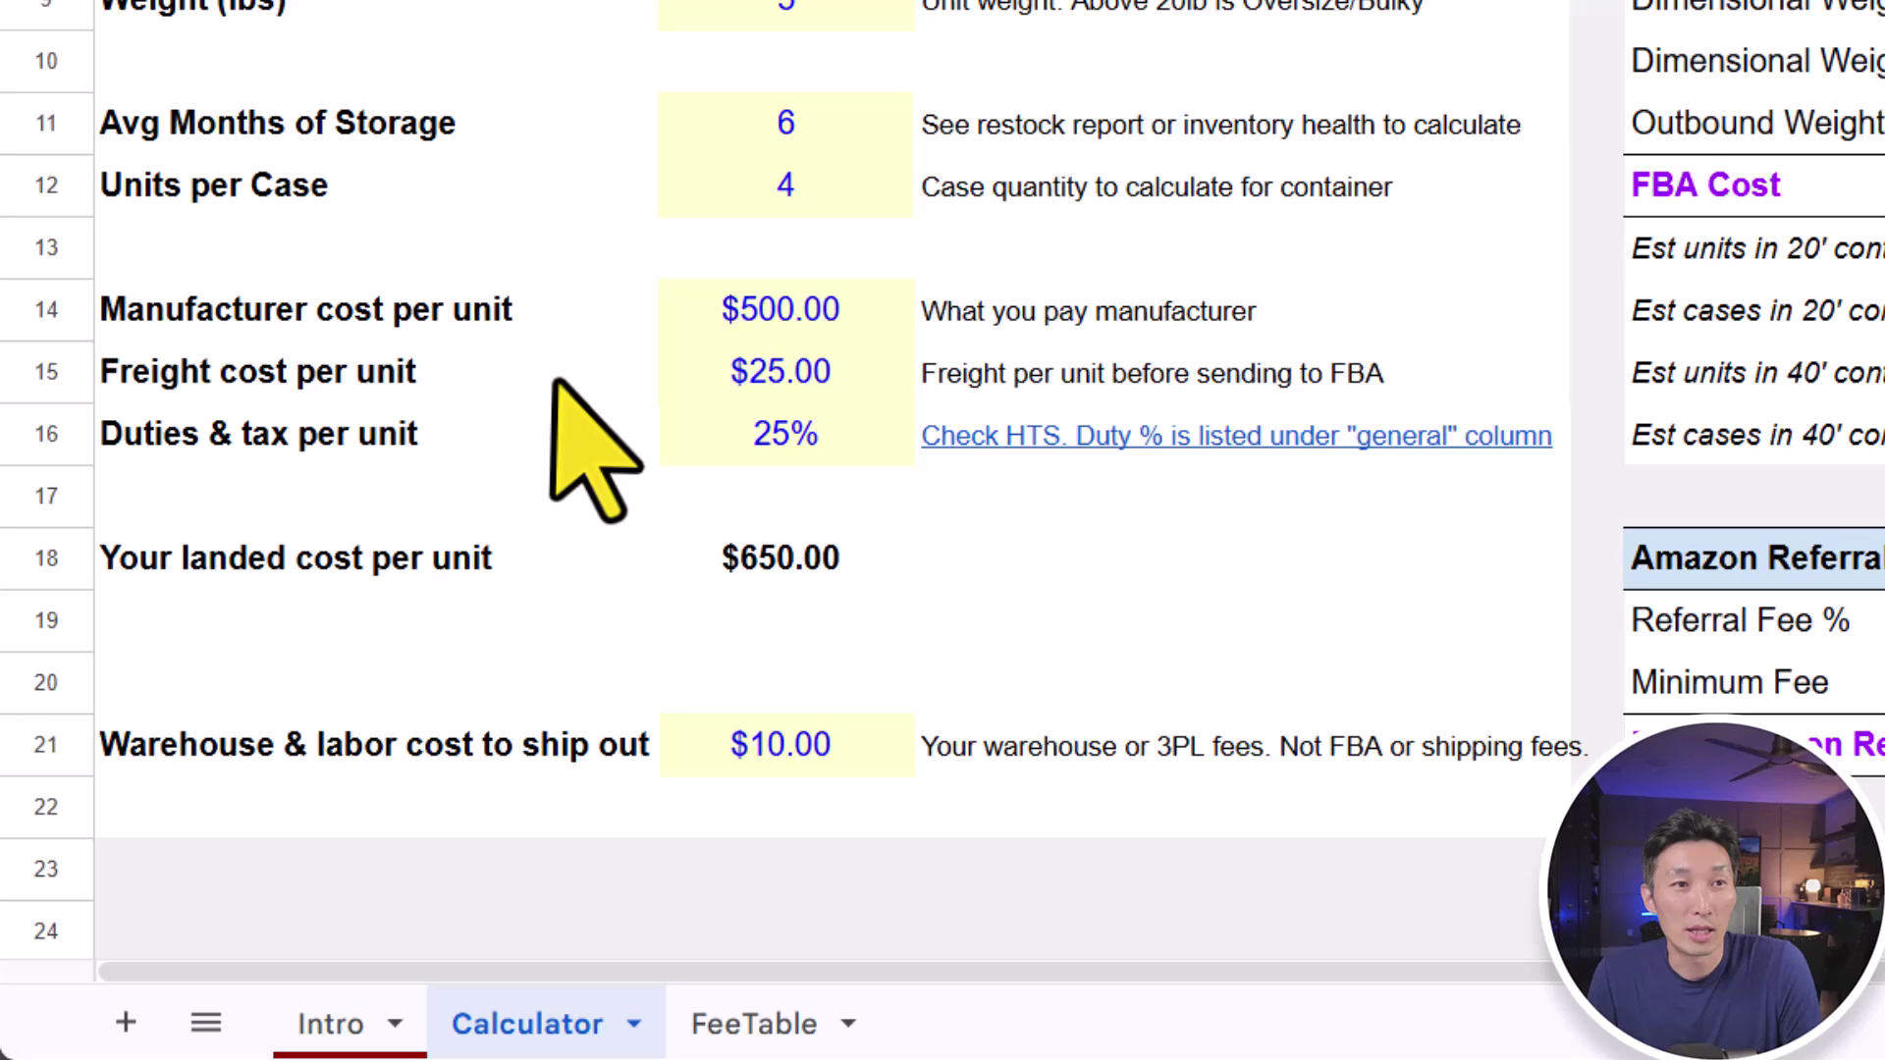
click(768, 145)
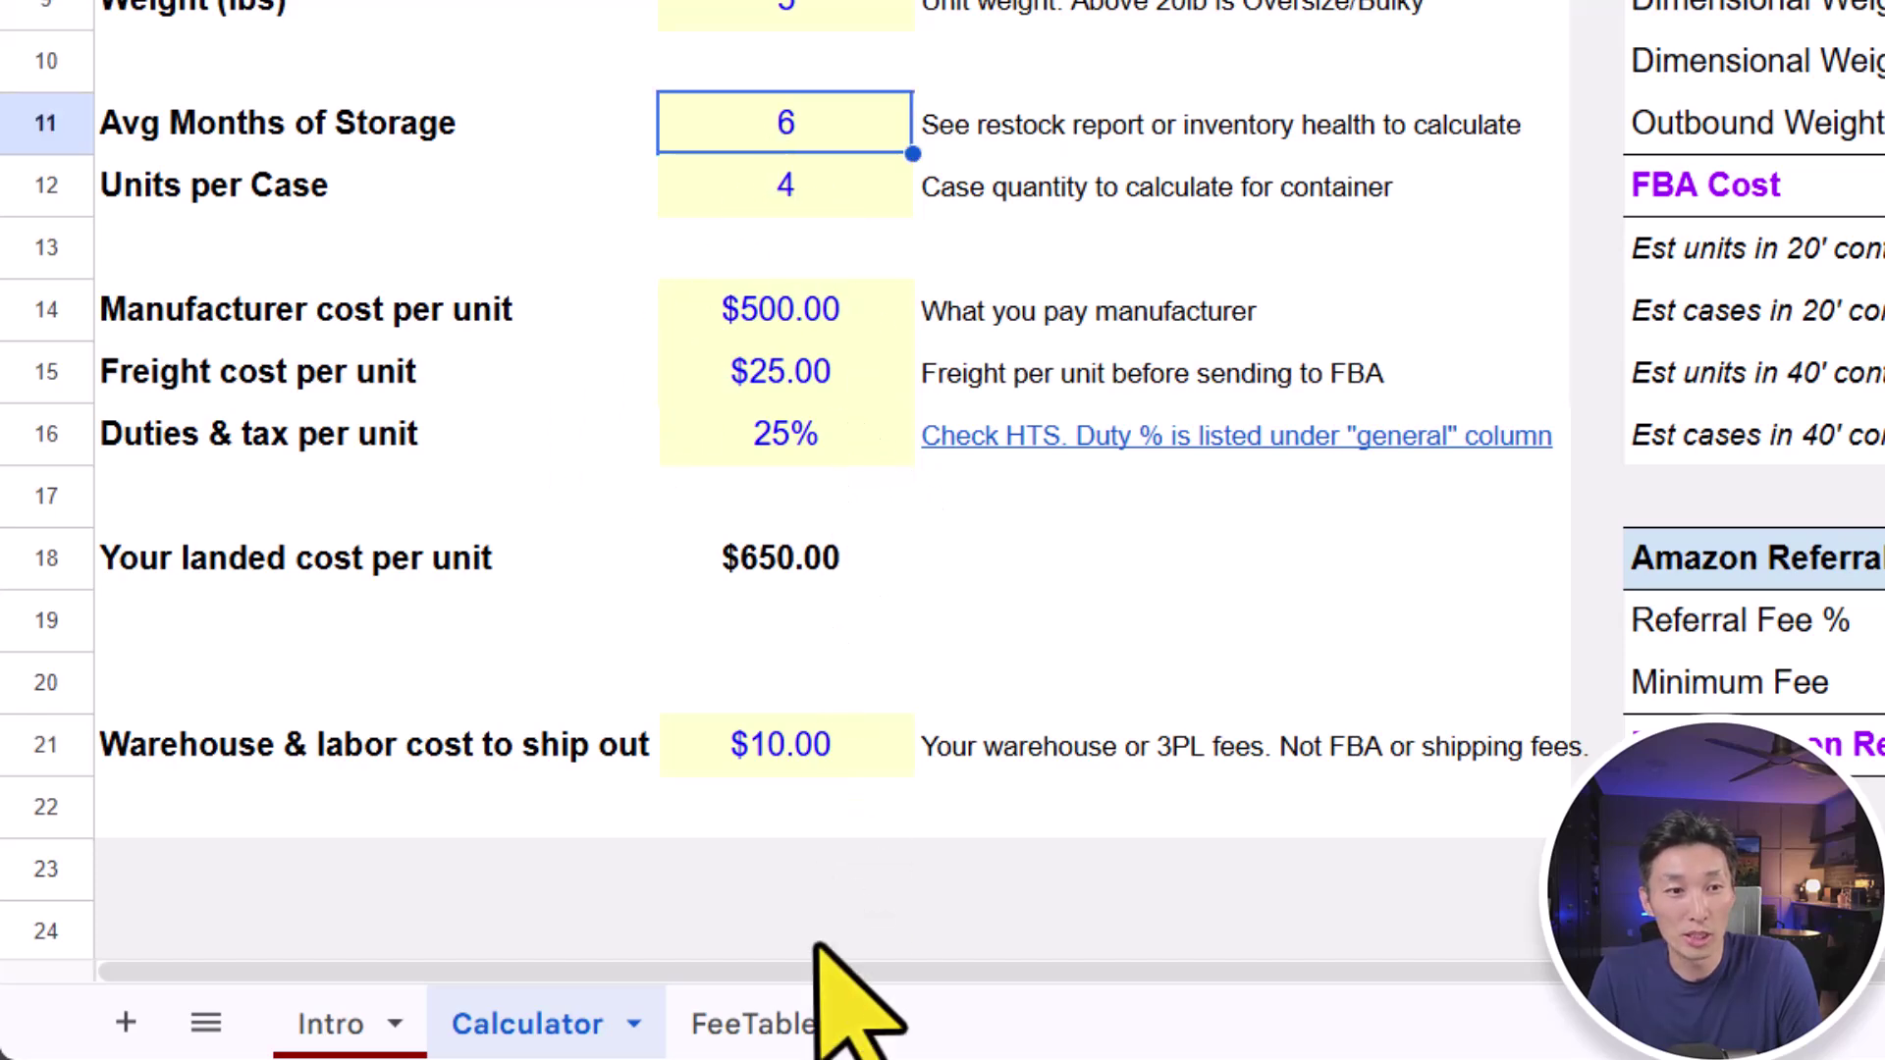
Examine the landed cost before shipping to FBA in the Costs of Goods section.
drag(845, 976, 732, 957)
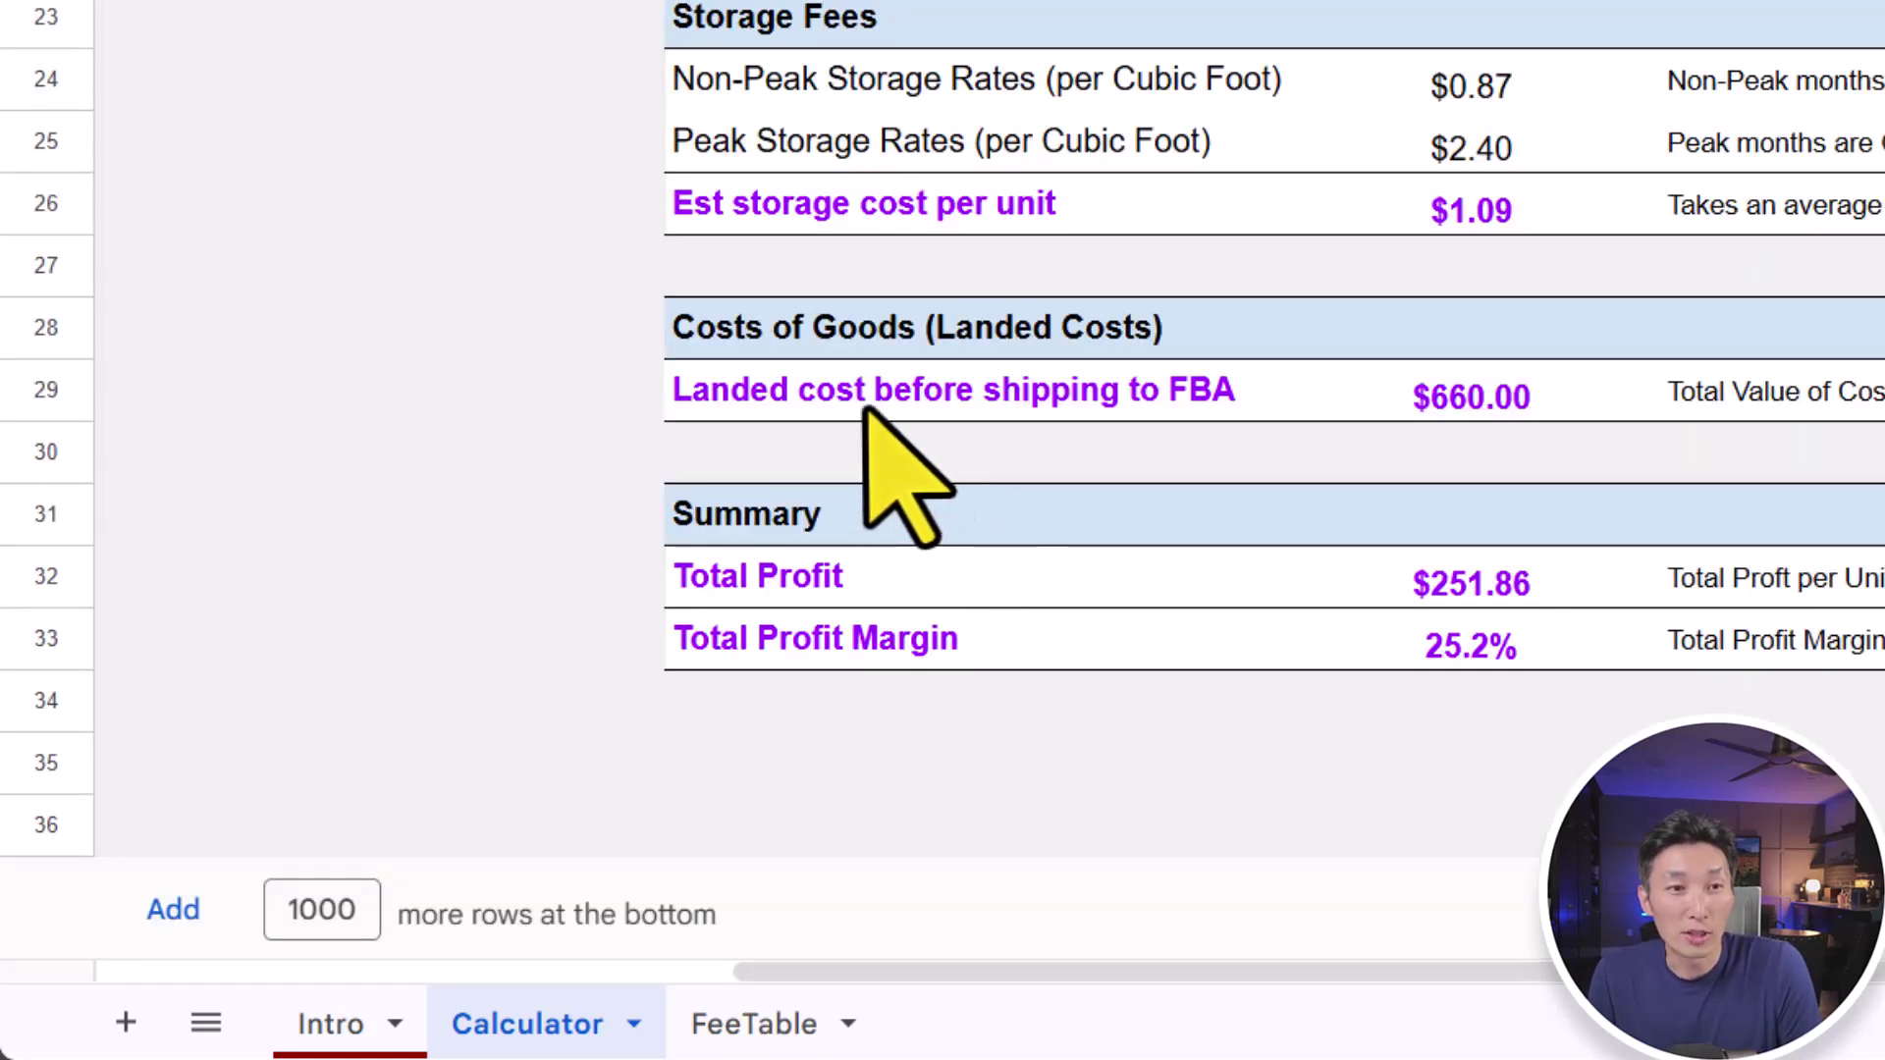
click(863, 408)
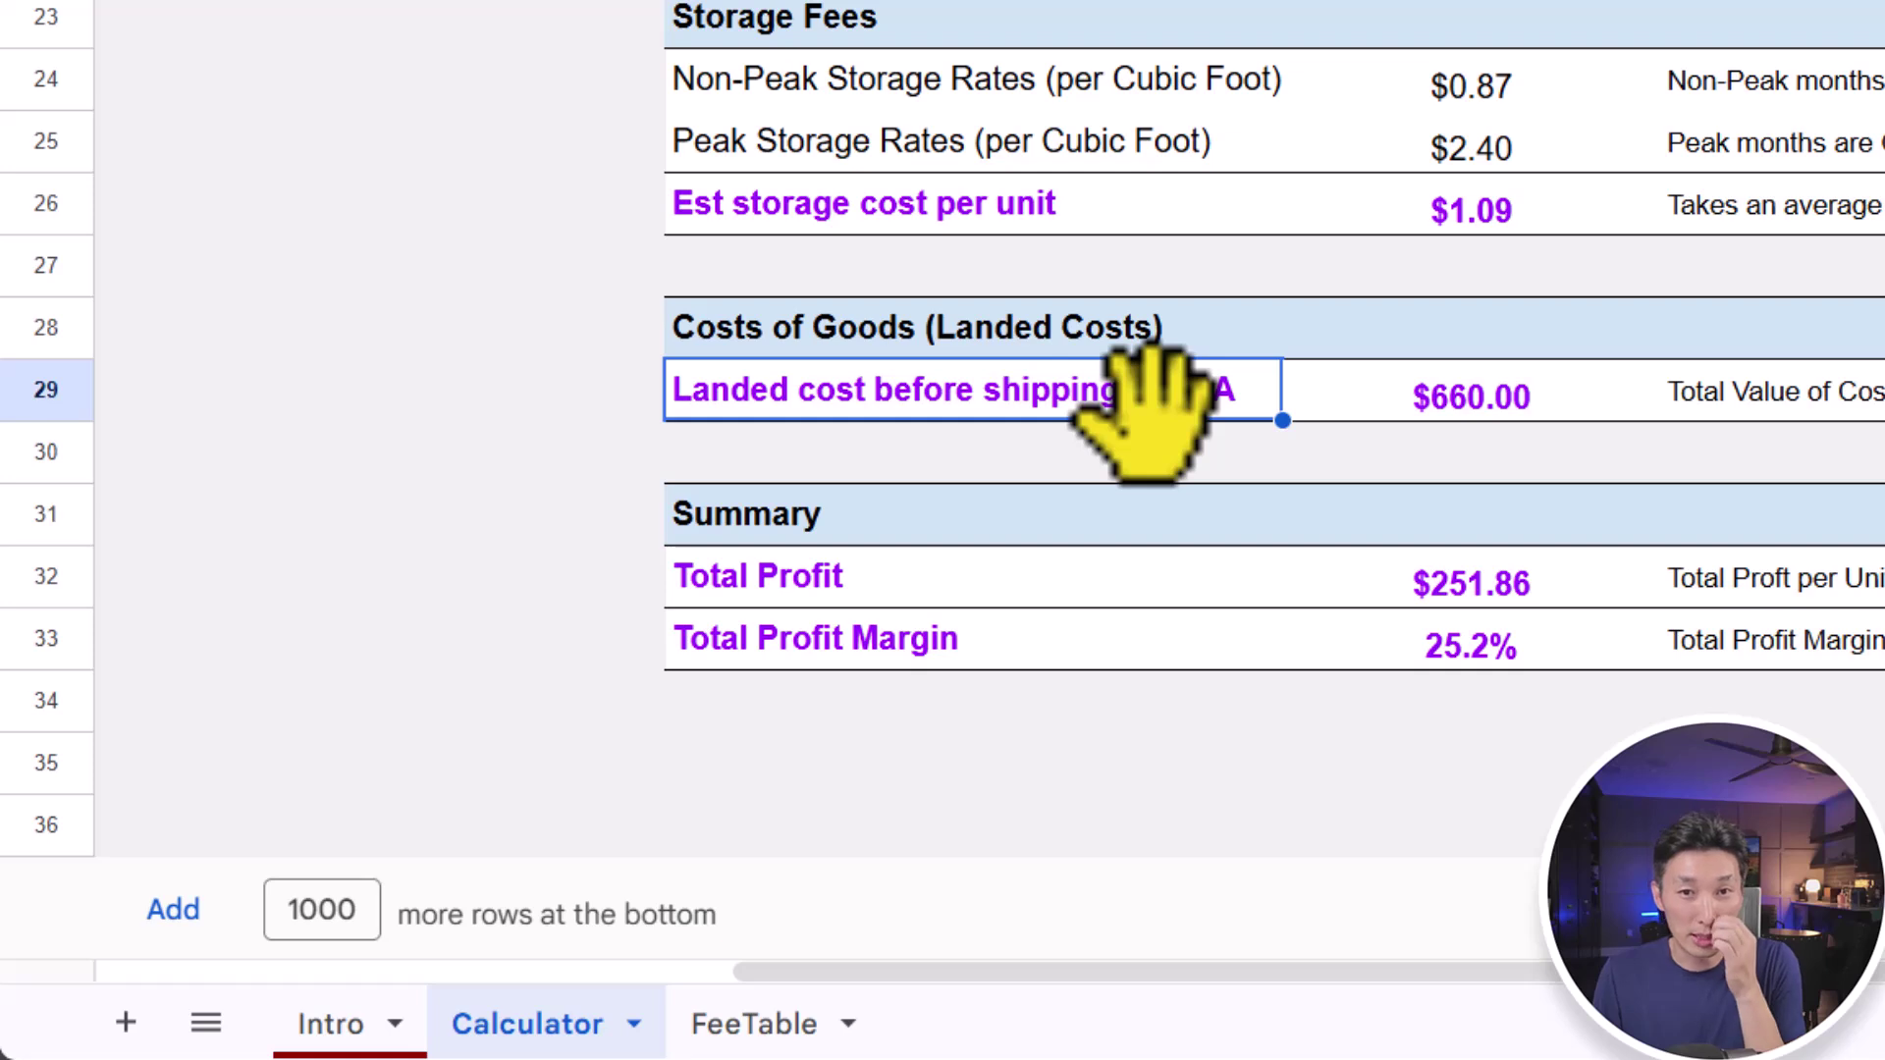
drag(1453, 975, 1465, 977)
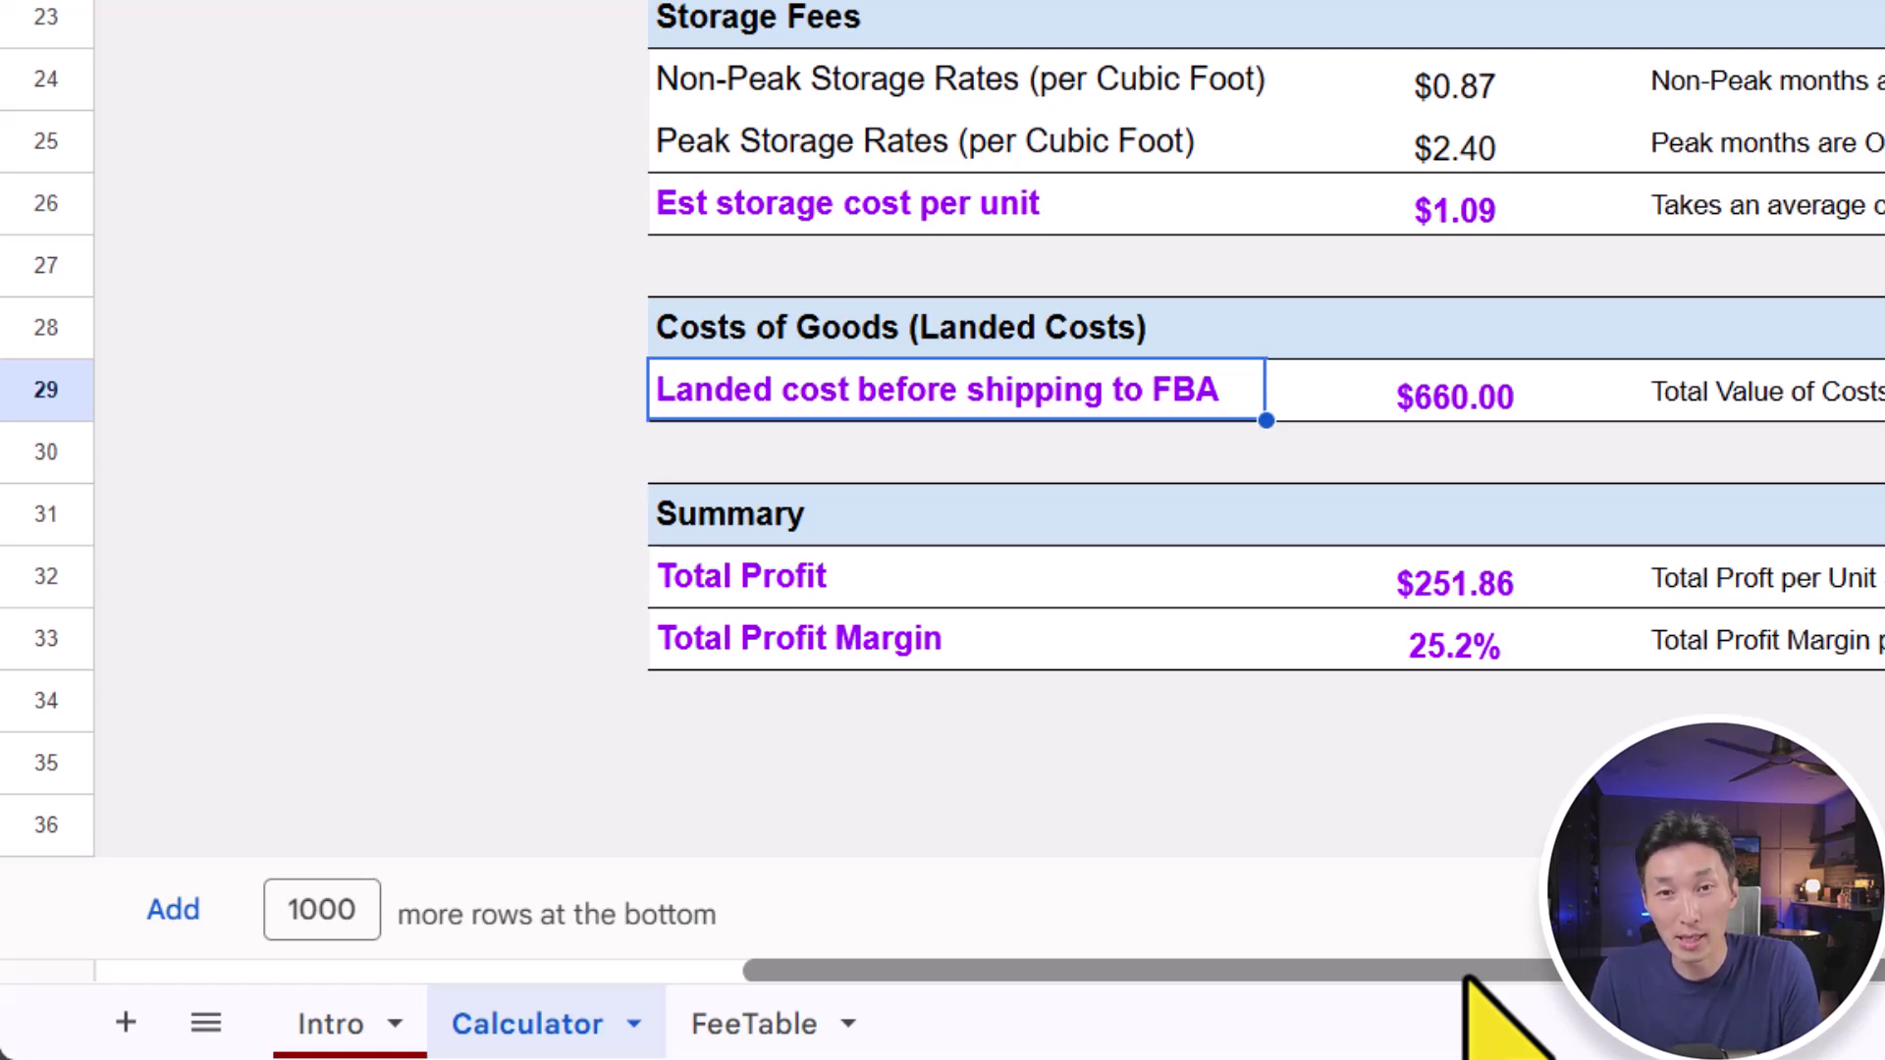
drag(1465, 977, 1395, 976)
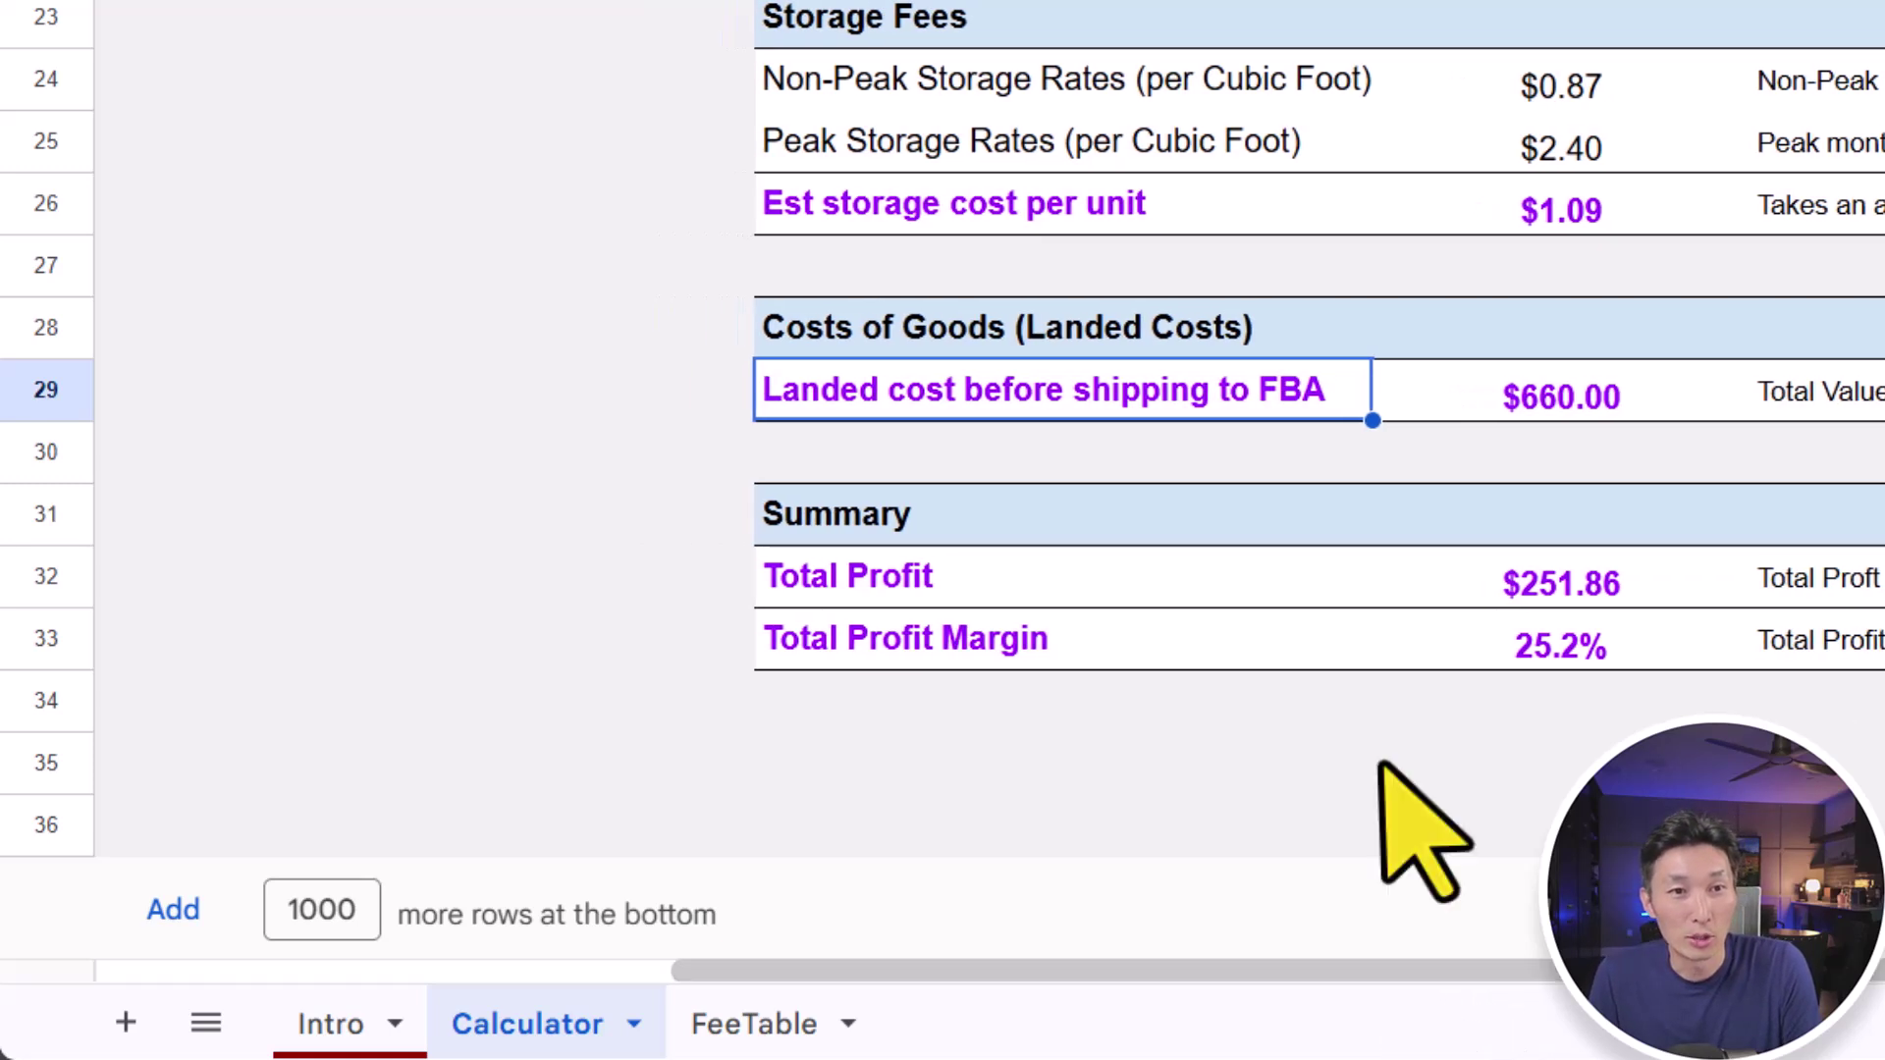
click(1571, 339)
click(1563, 402)
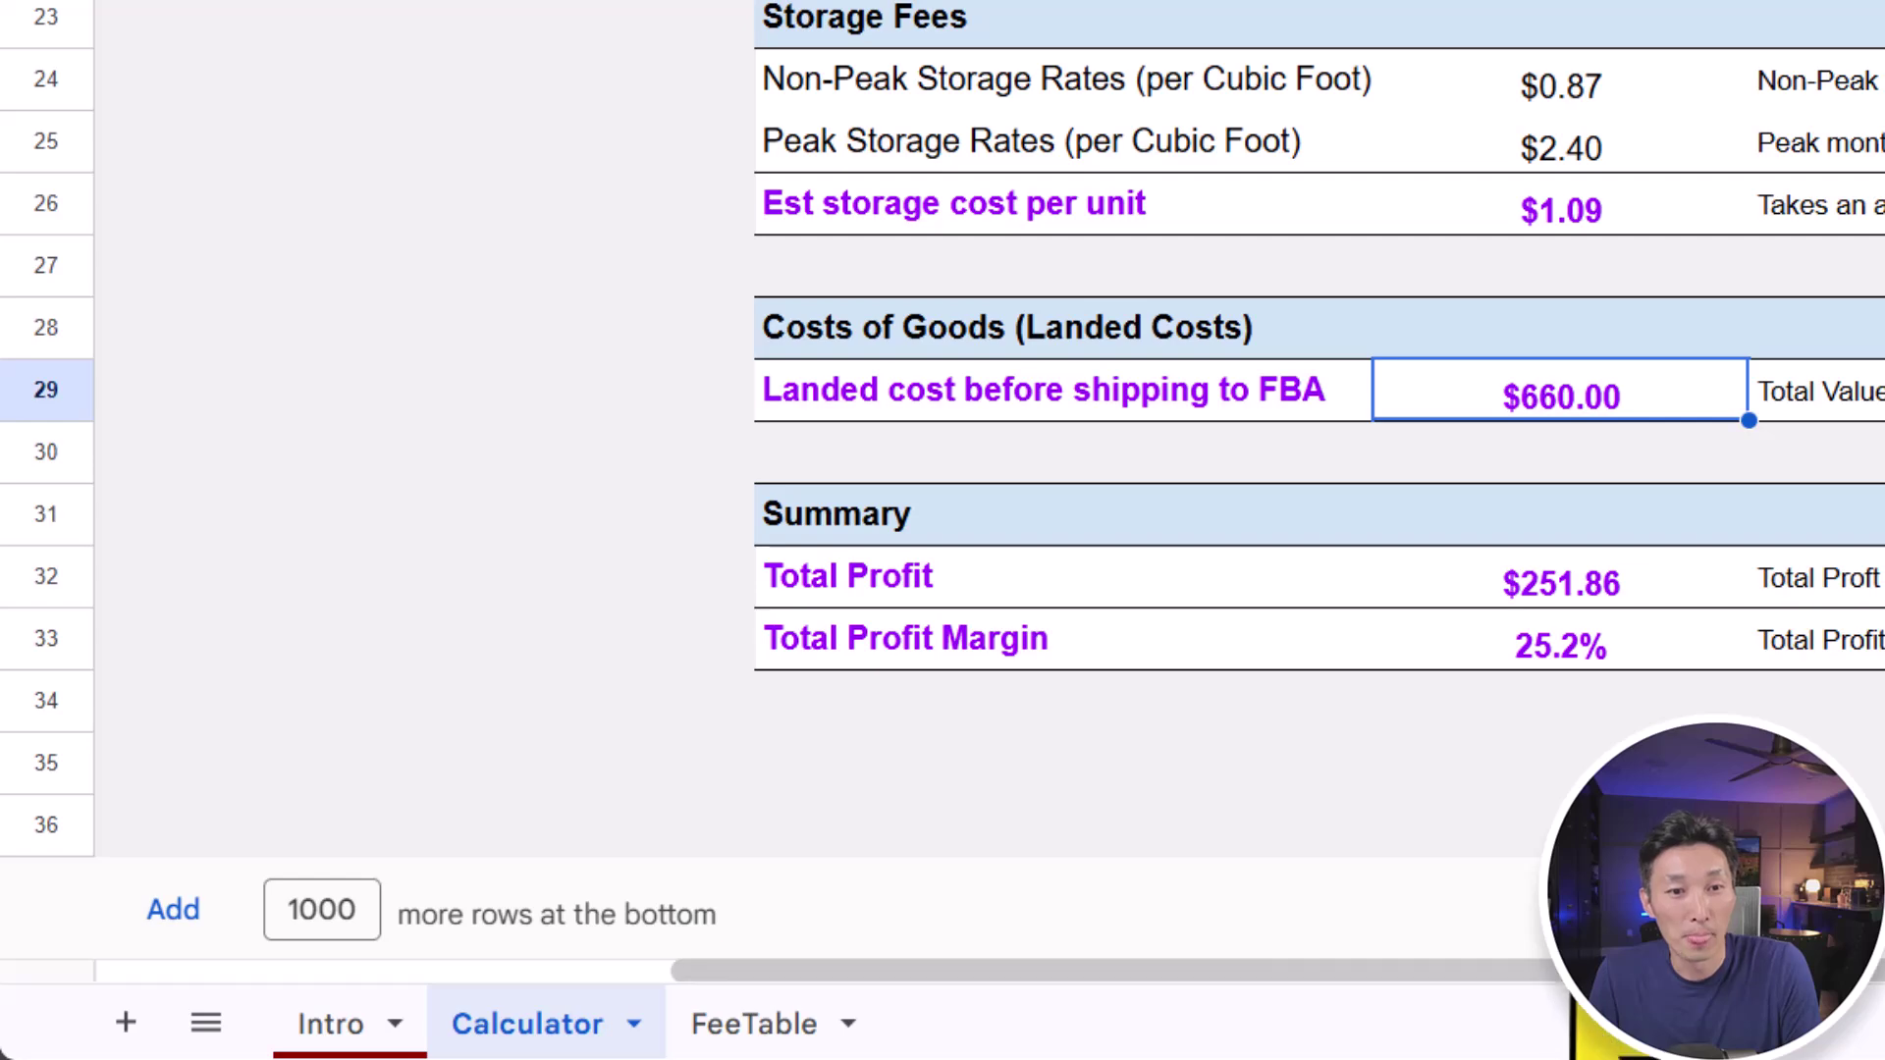
Look at Total Profit, and compare the landed cost per unit in the inputs with the Costs of Goods amount.
drag(1566, 977, 1864, 974)
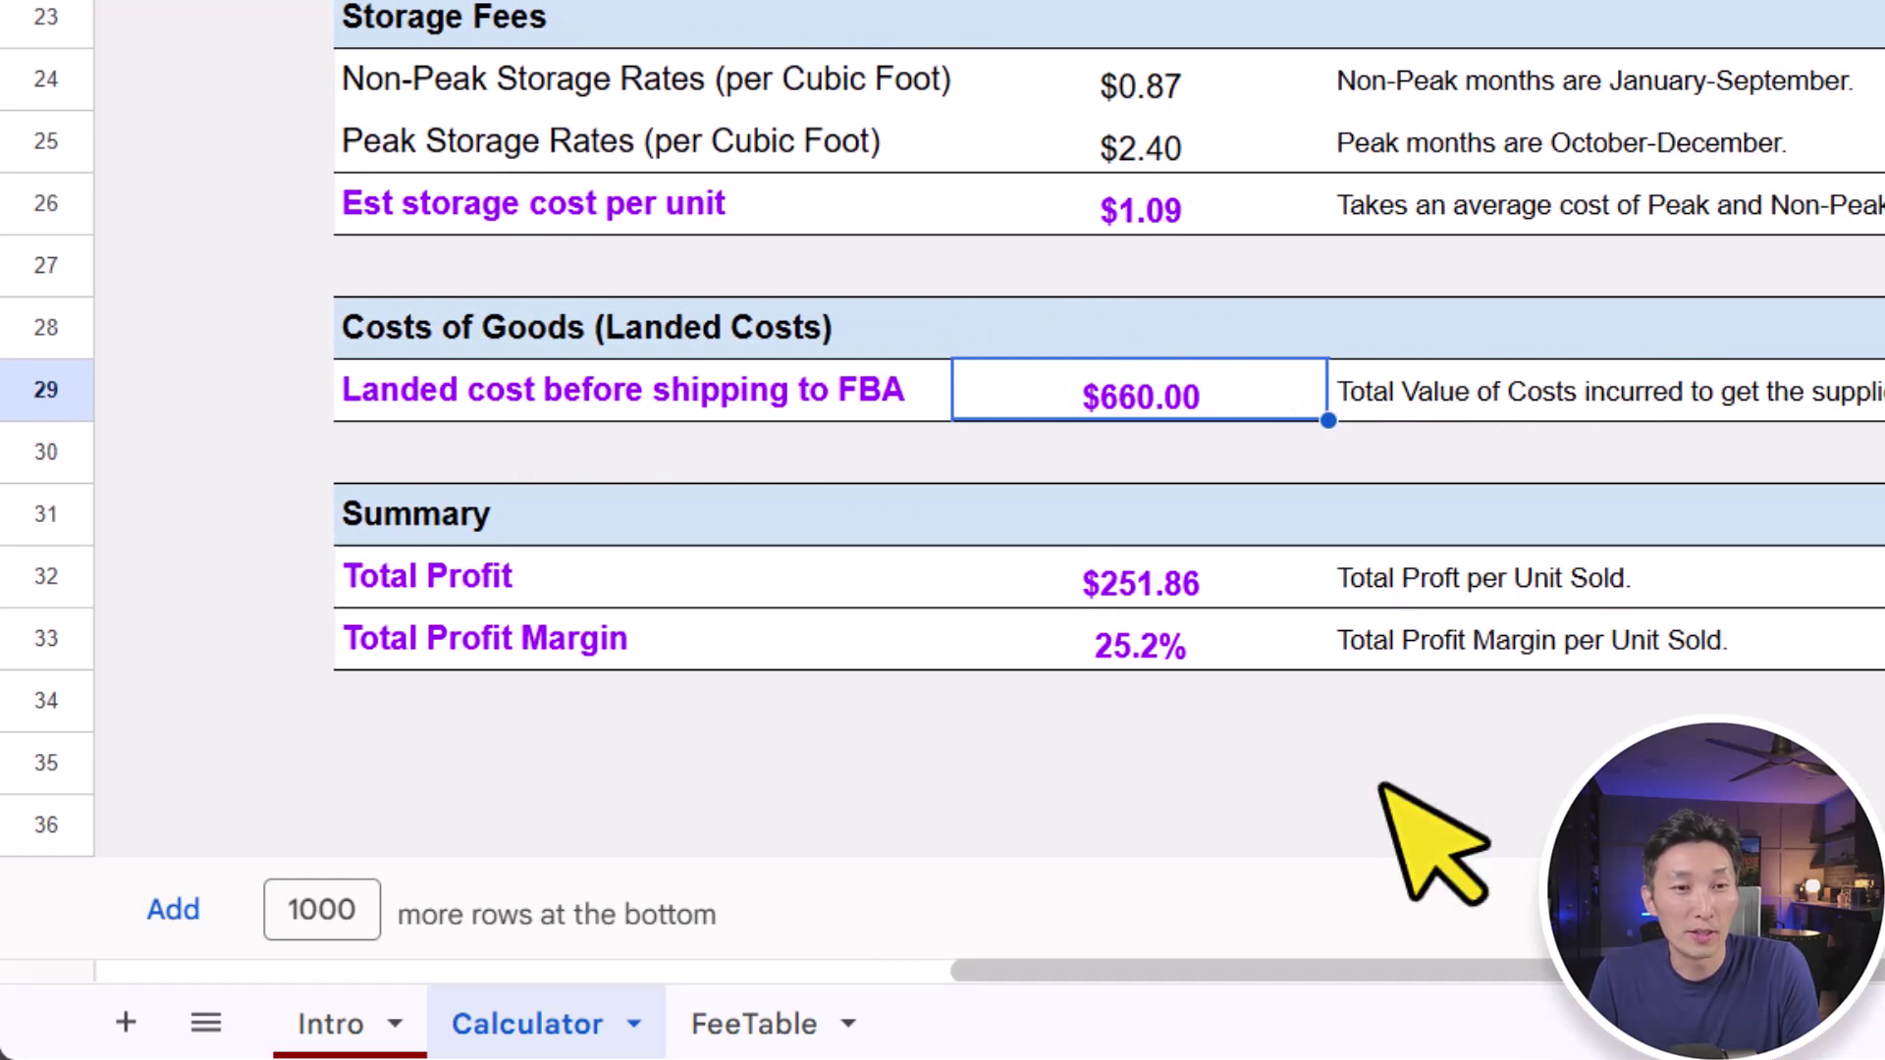
click(1170, 587)
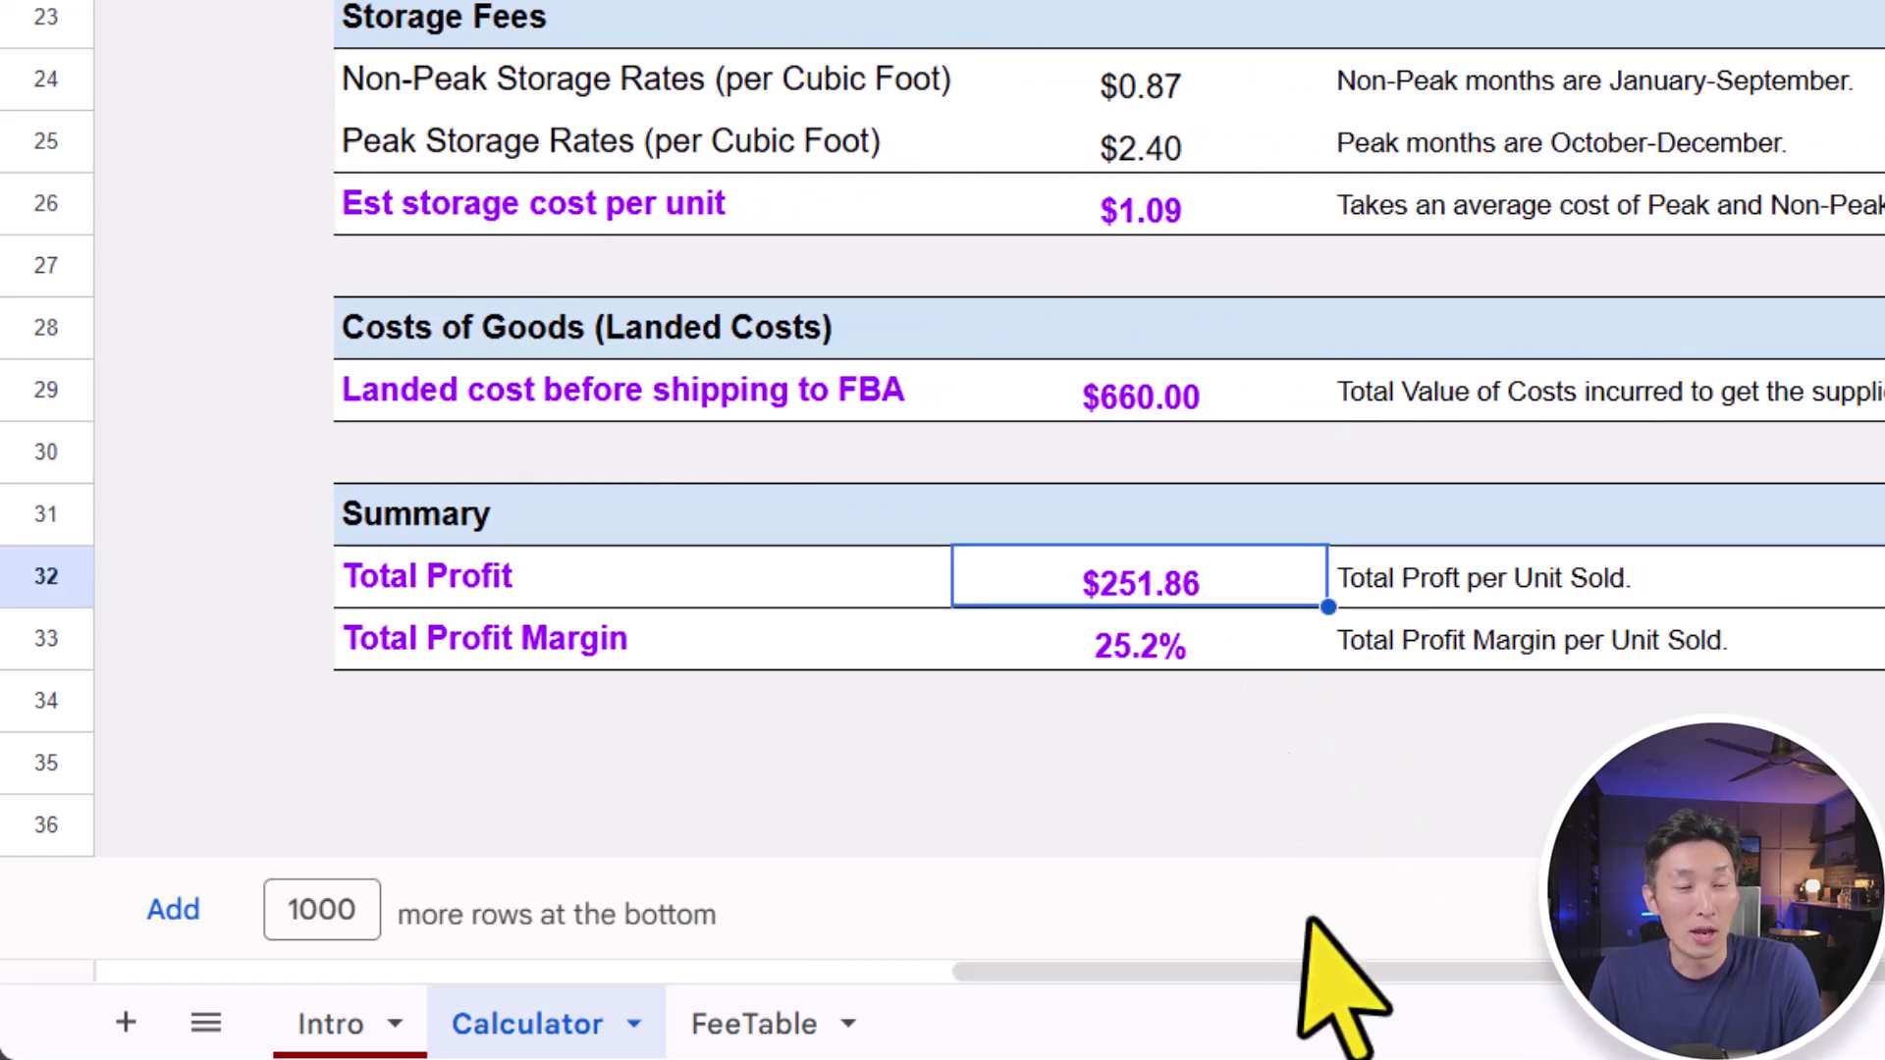
drag(1266, 977, 523, 972)
scroll(609, 786, up, 8)
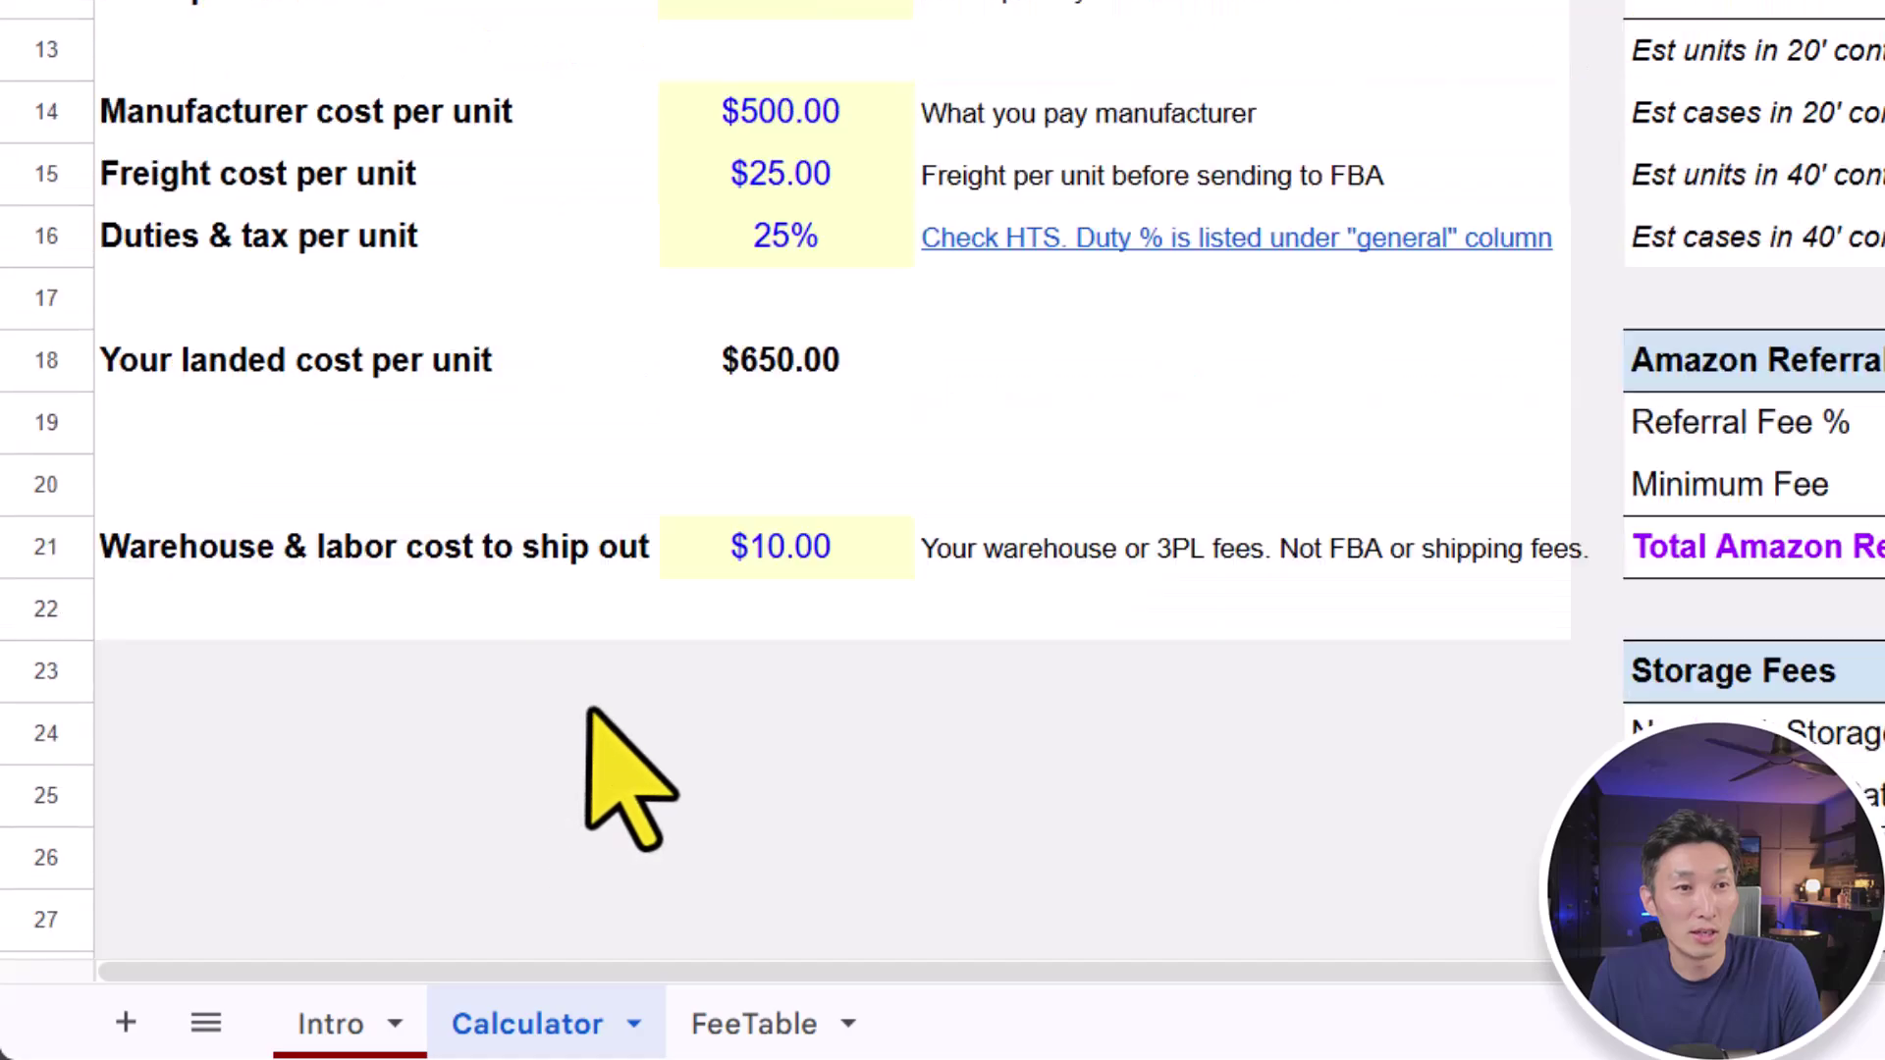
click(782, 535)
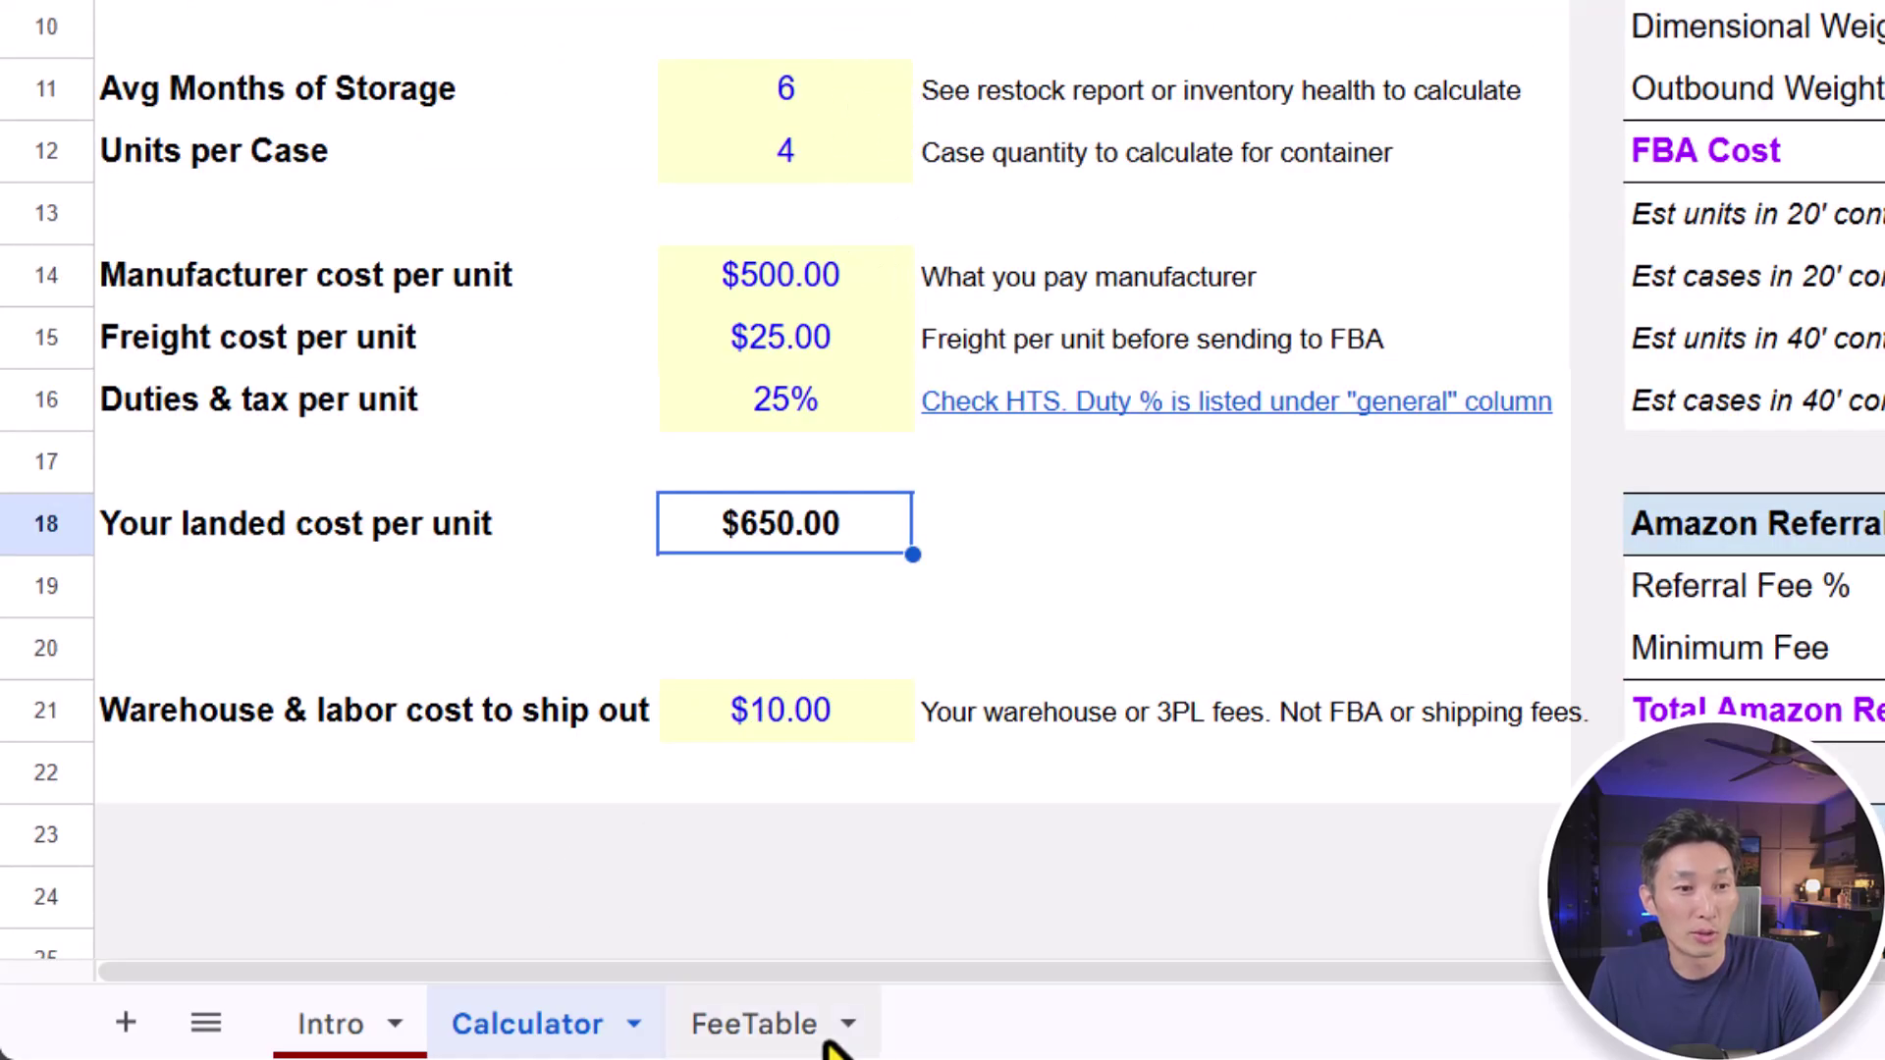
drag(841, 972, 1181, 977)
scroll(1531, 785, down, 8)
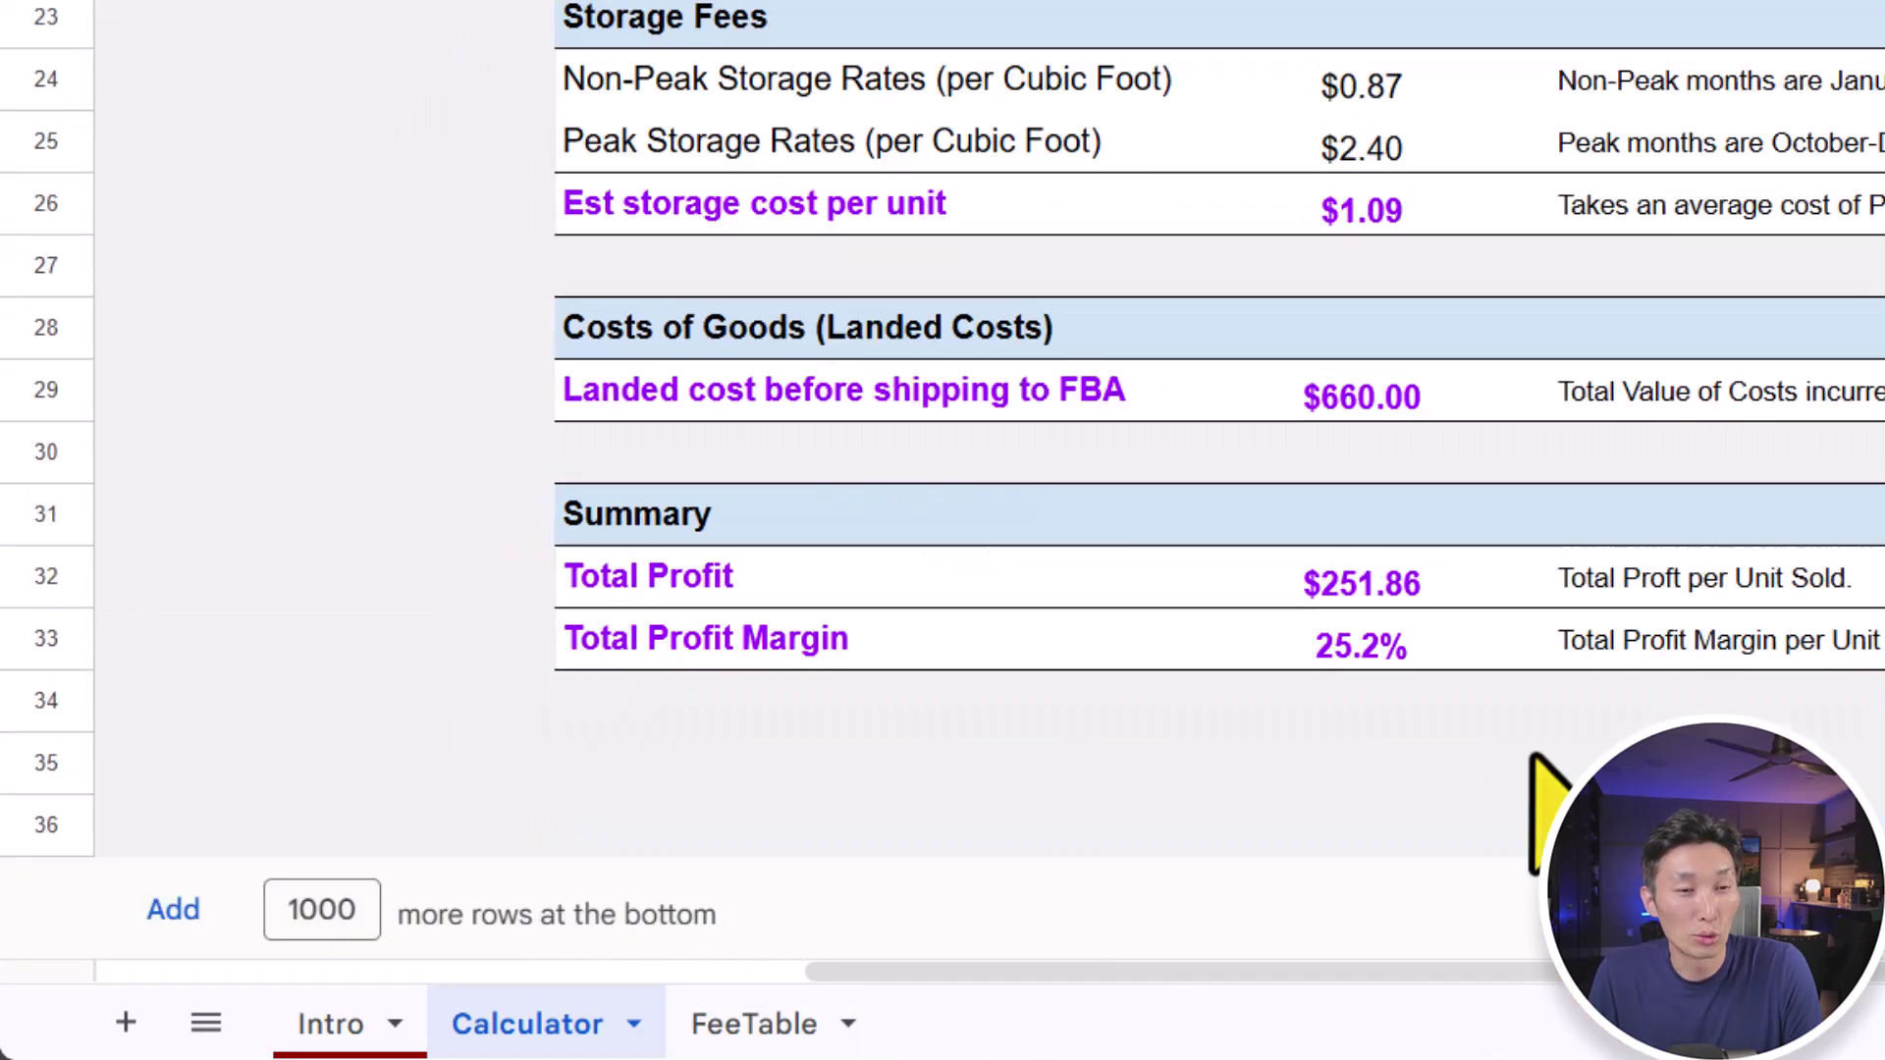
click(1340, 393)
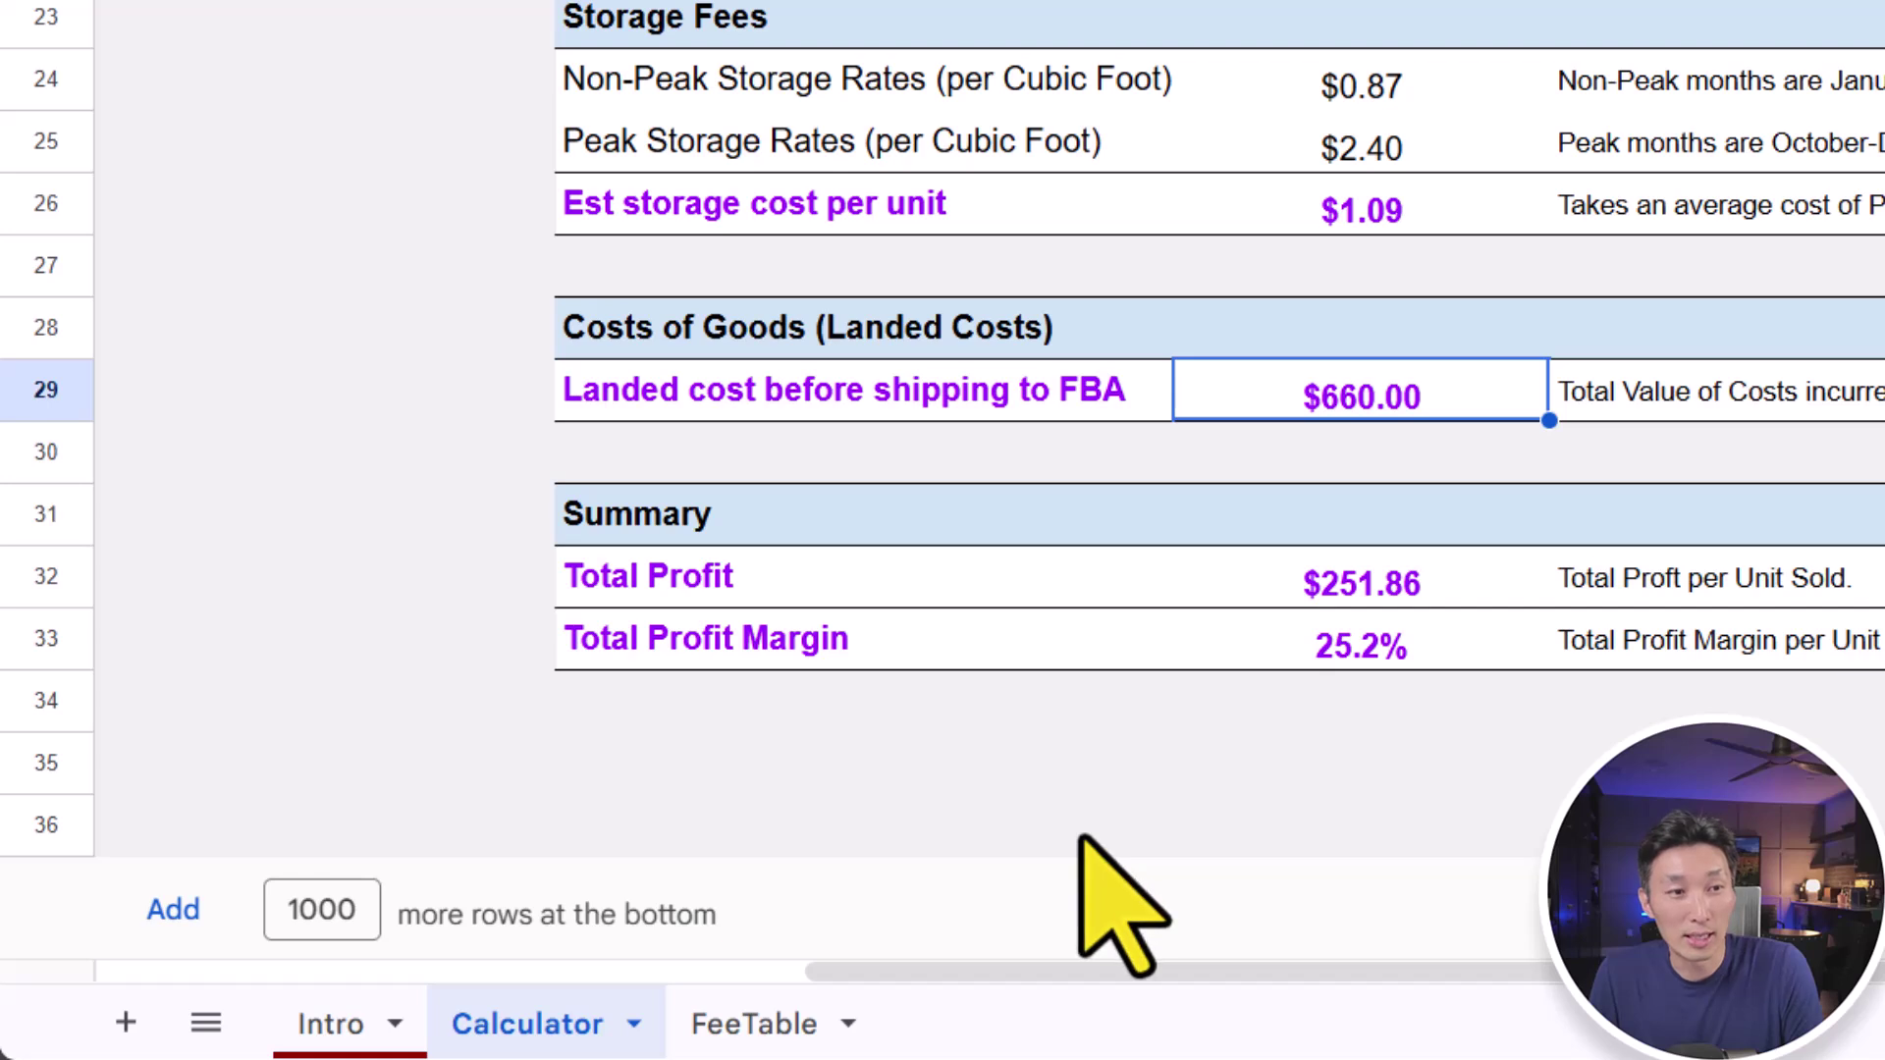
Inspect the Total Profit formula and trace its referenced FBA, referral, storage and landed cost cells, leaving it unedited.
click(1361, 583)
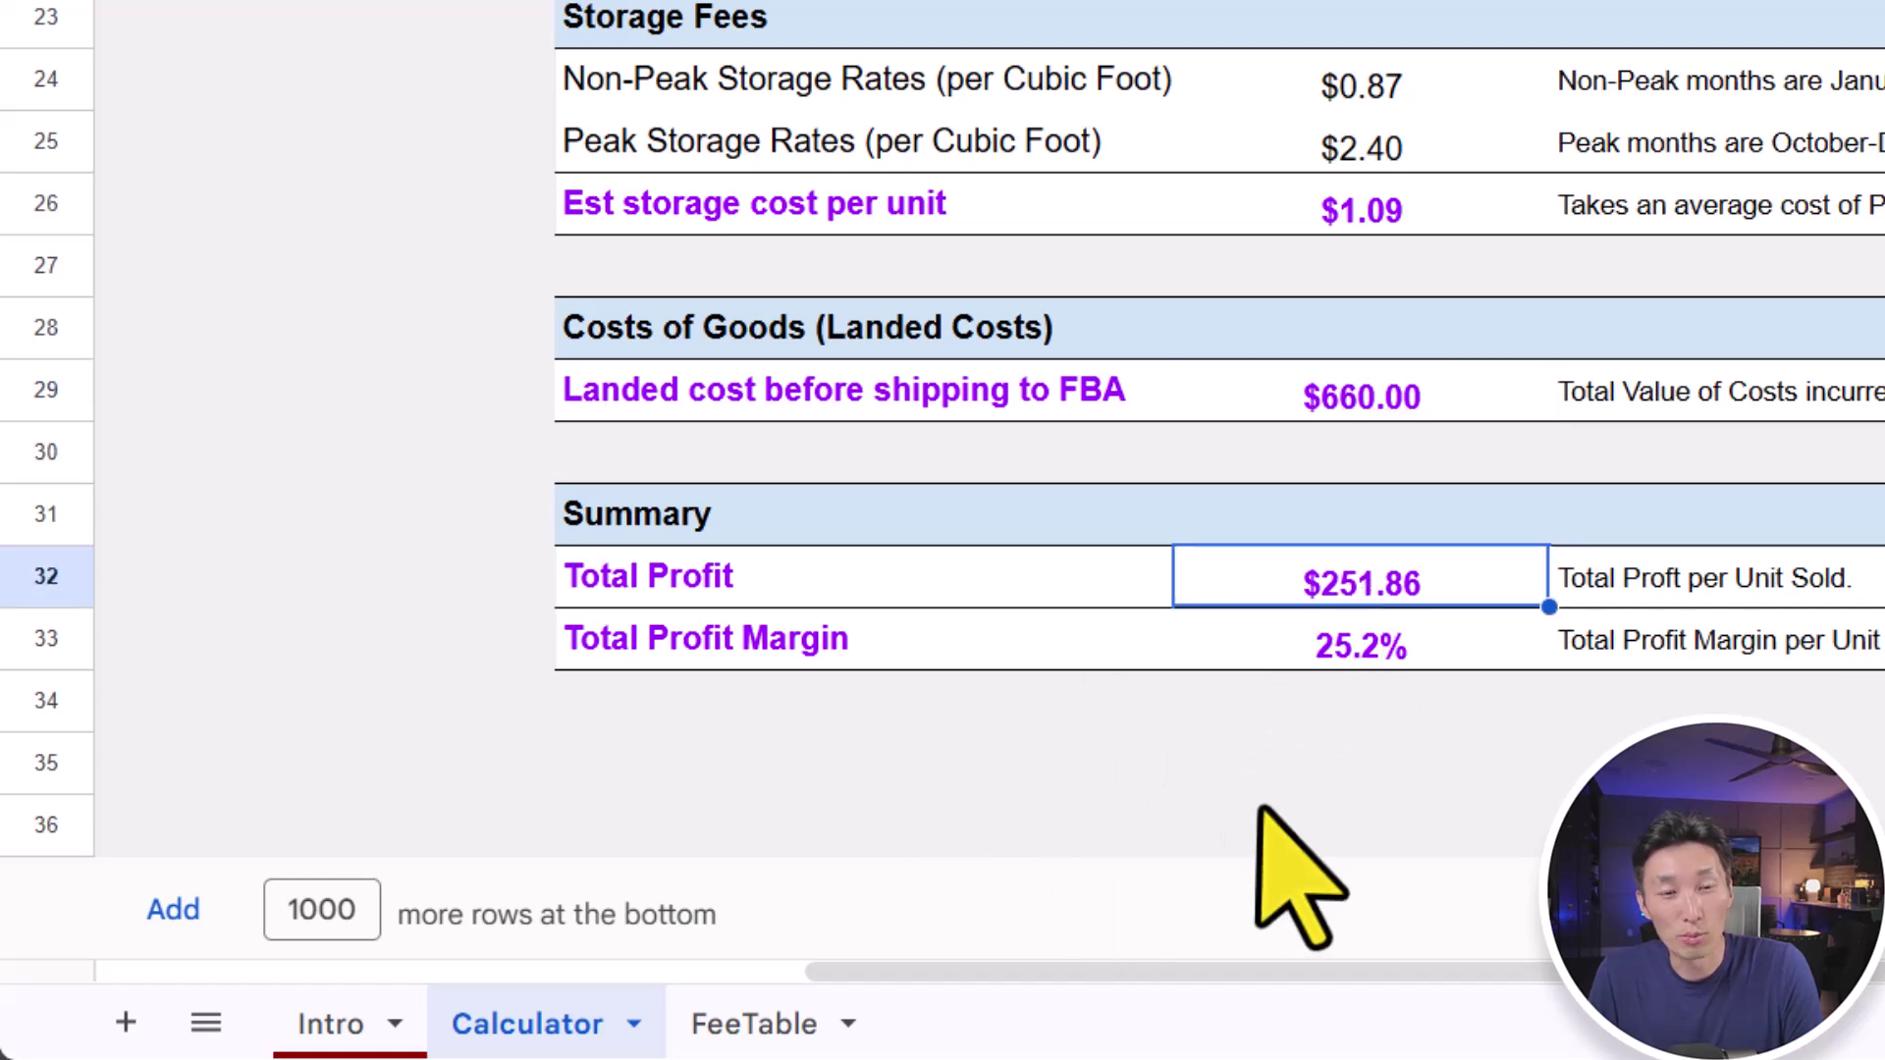
key(F2)
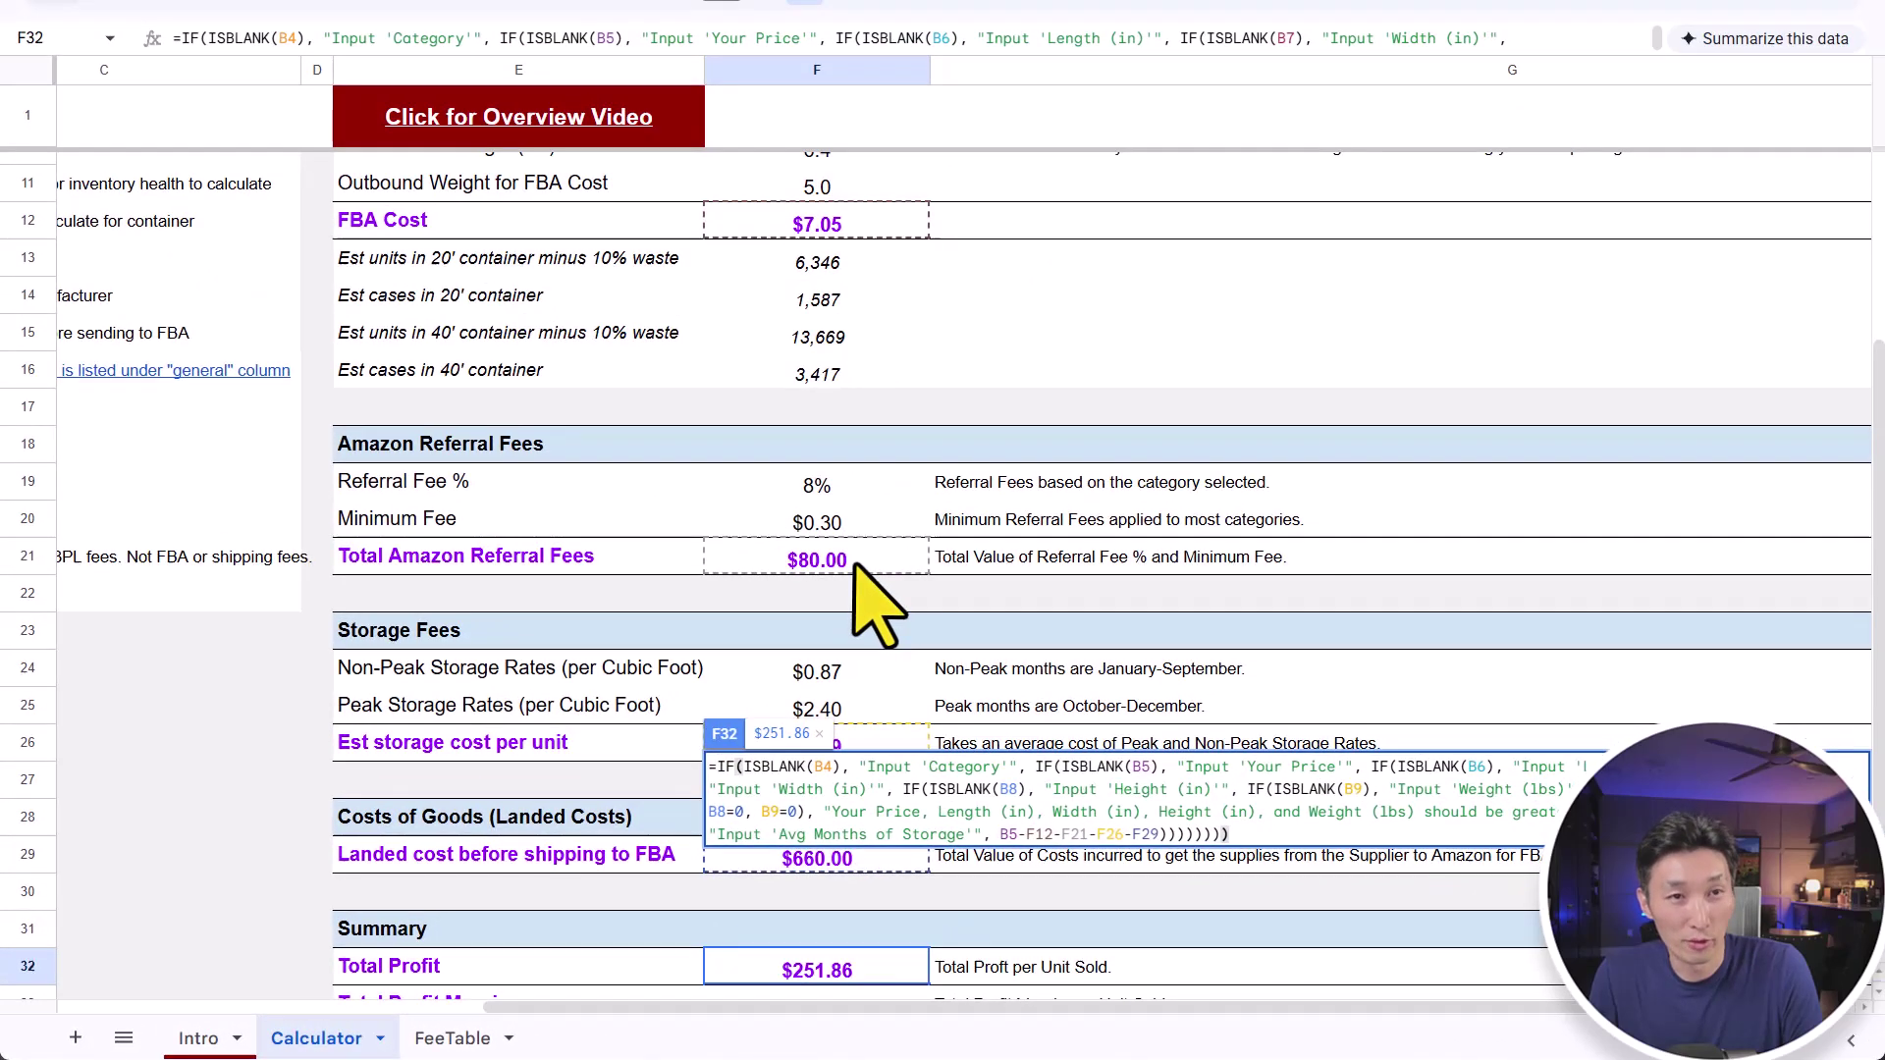
scroll(835, 520, up, 2)
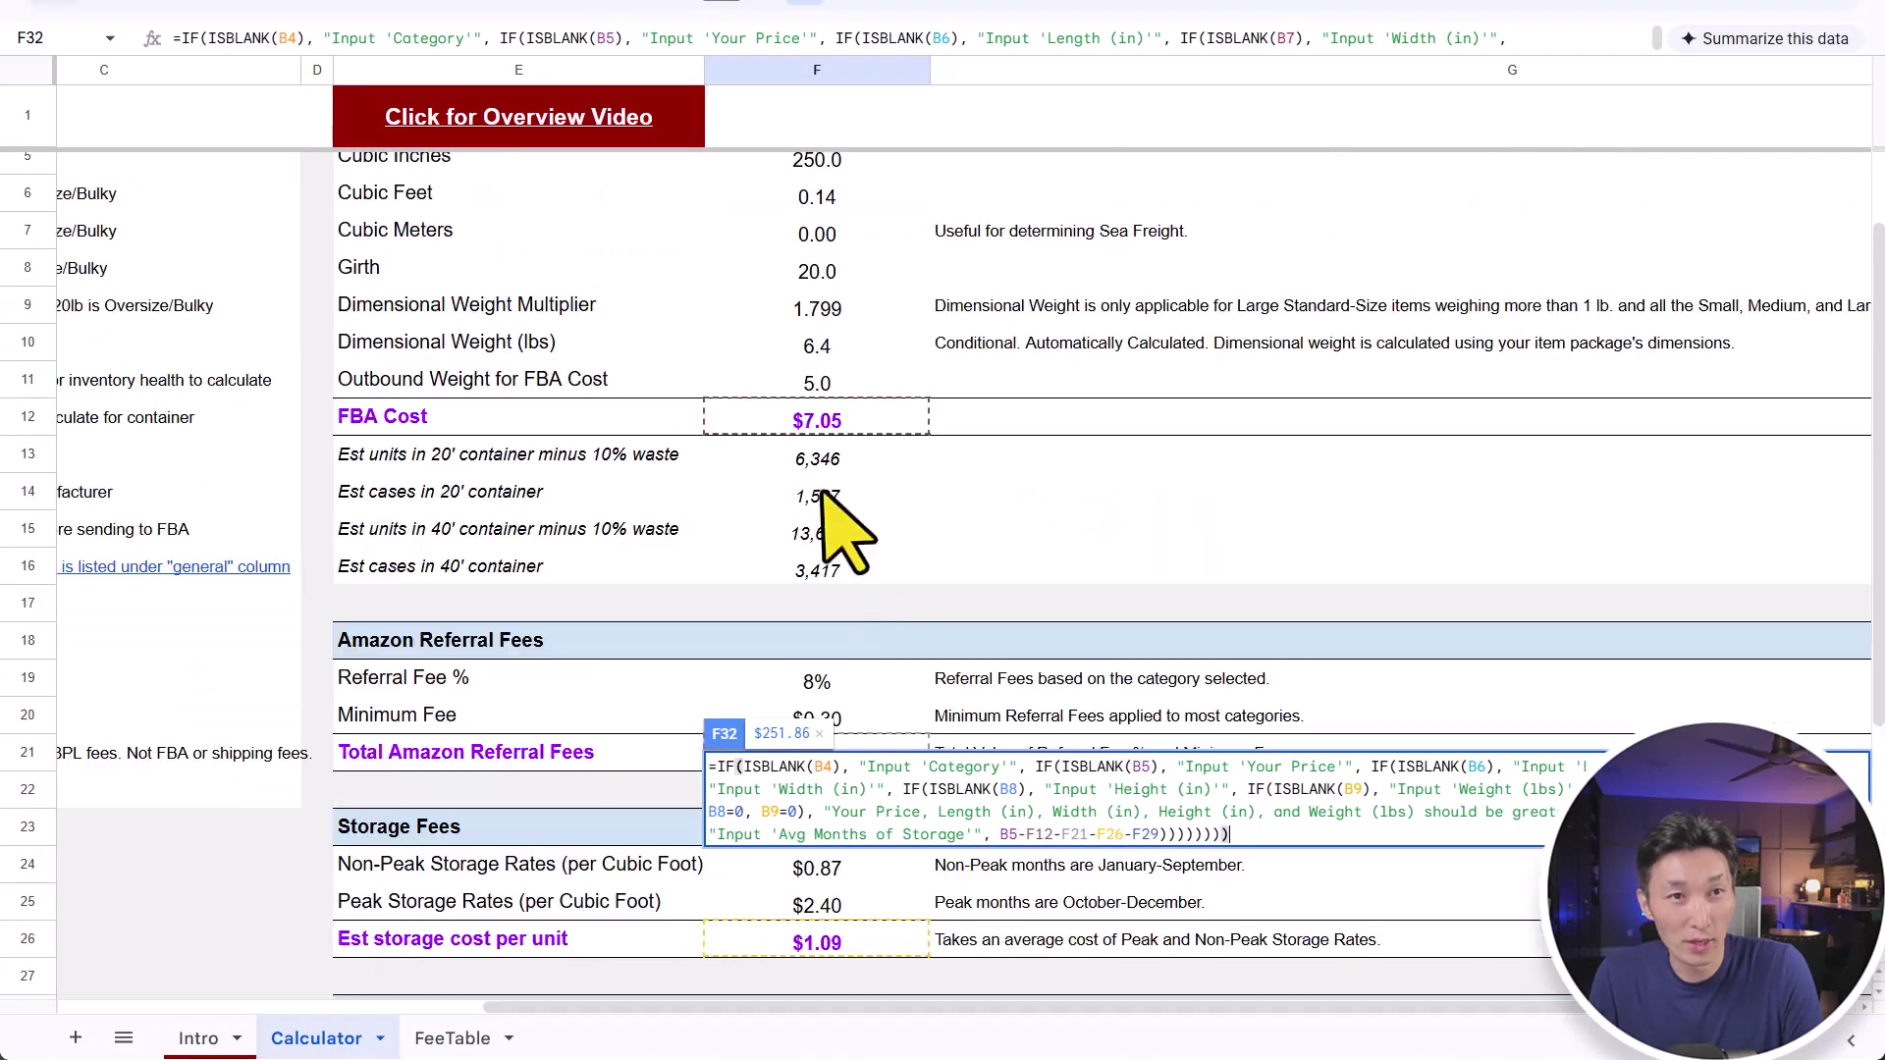
scroll(811, 436, up, 1)
scroll(788, 565, down, 5)
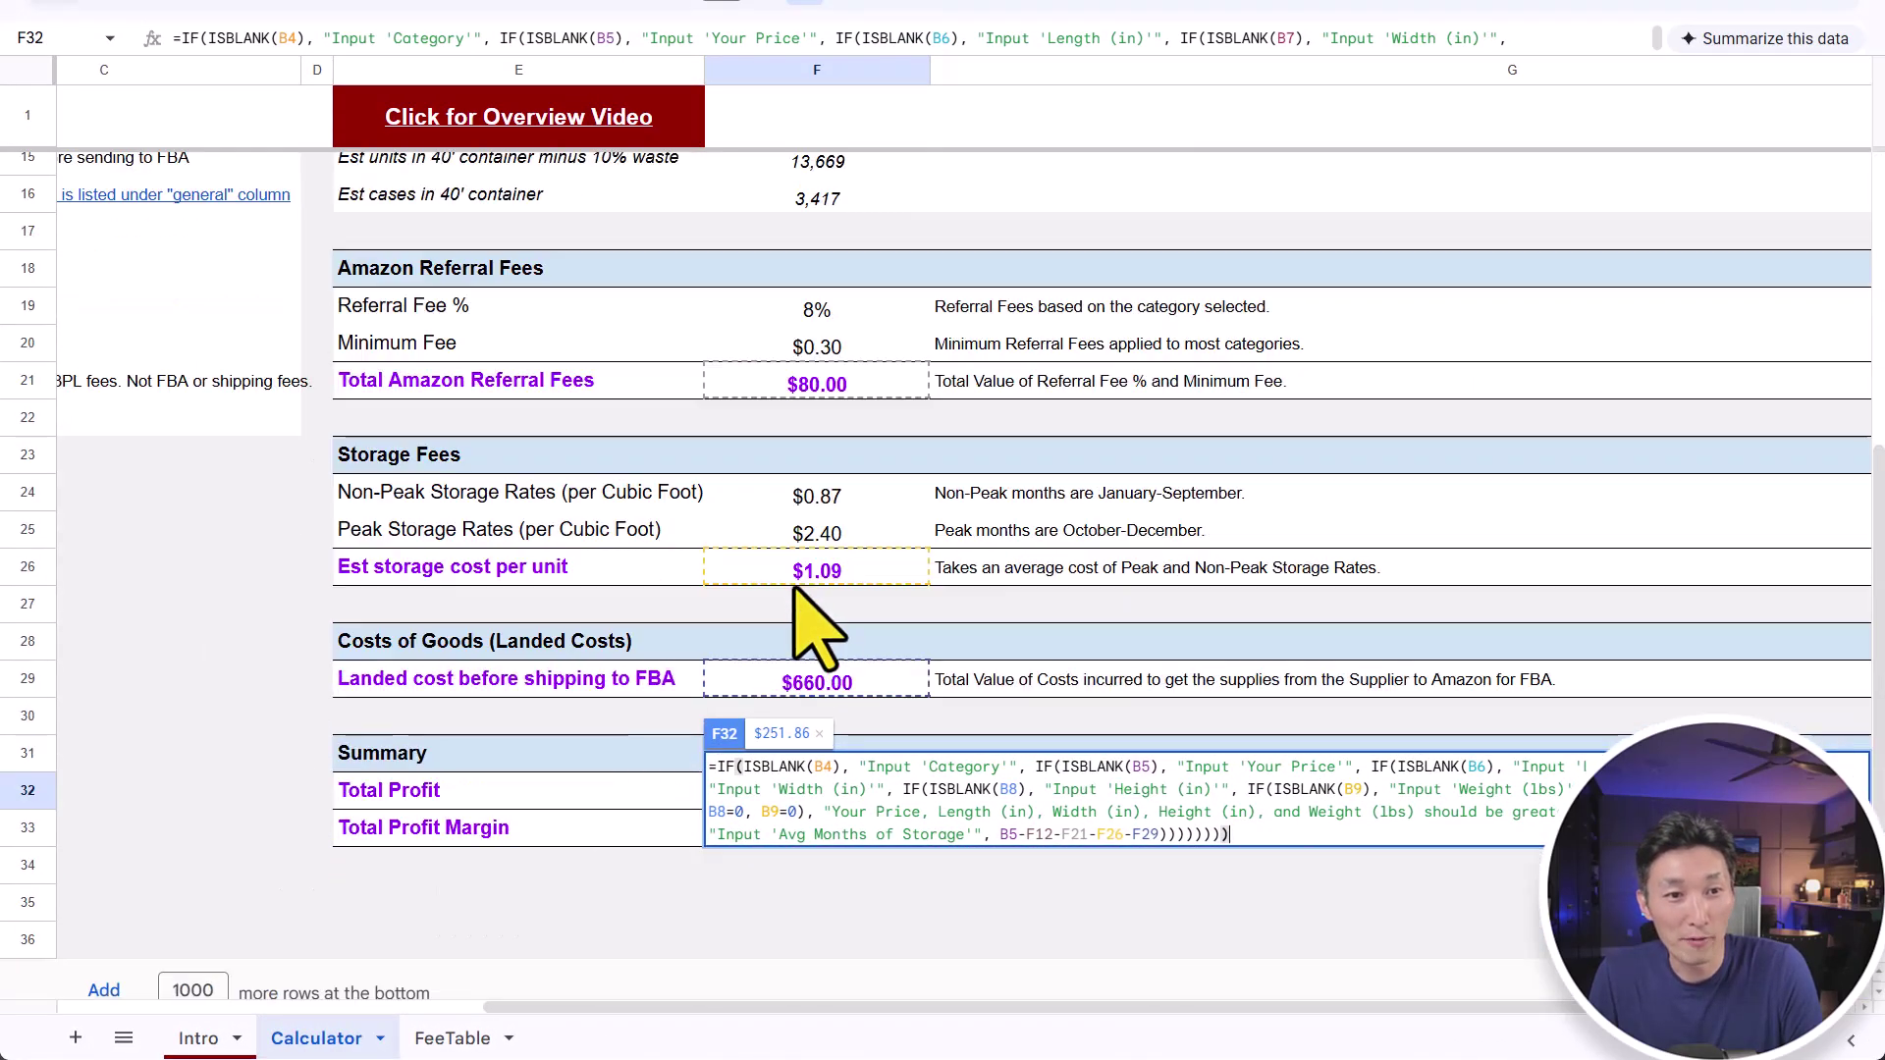
key(Escape)
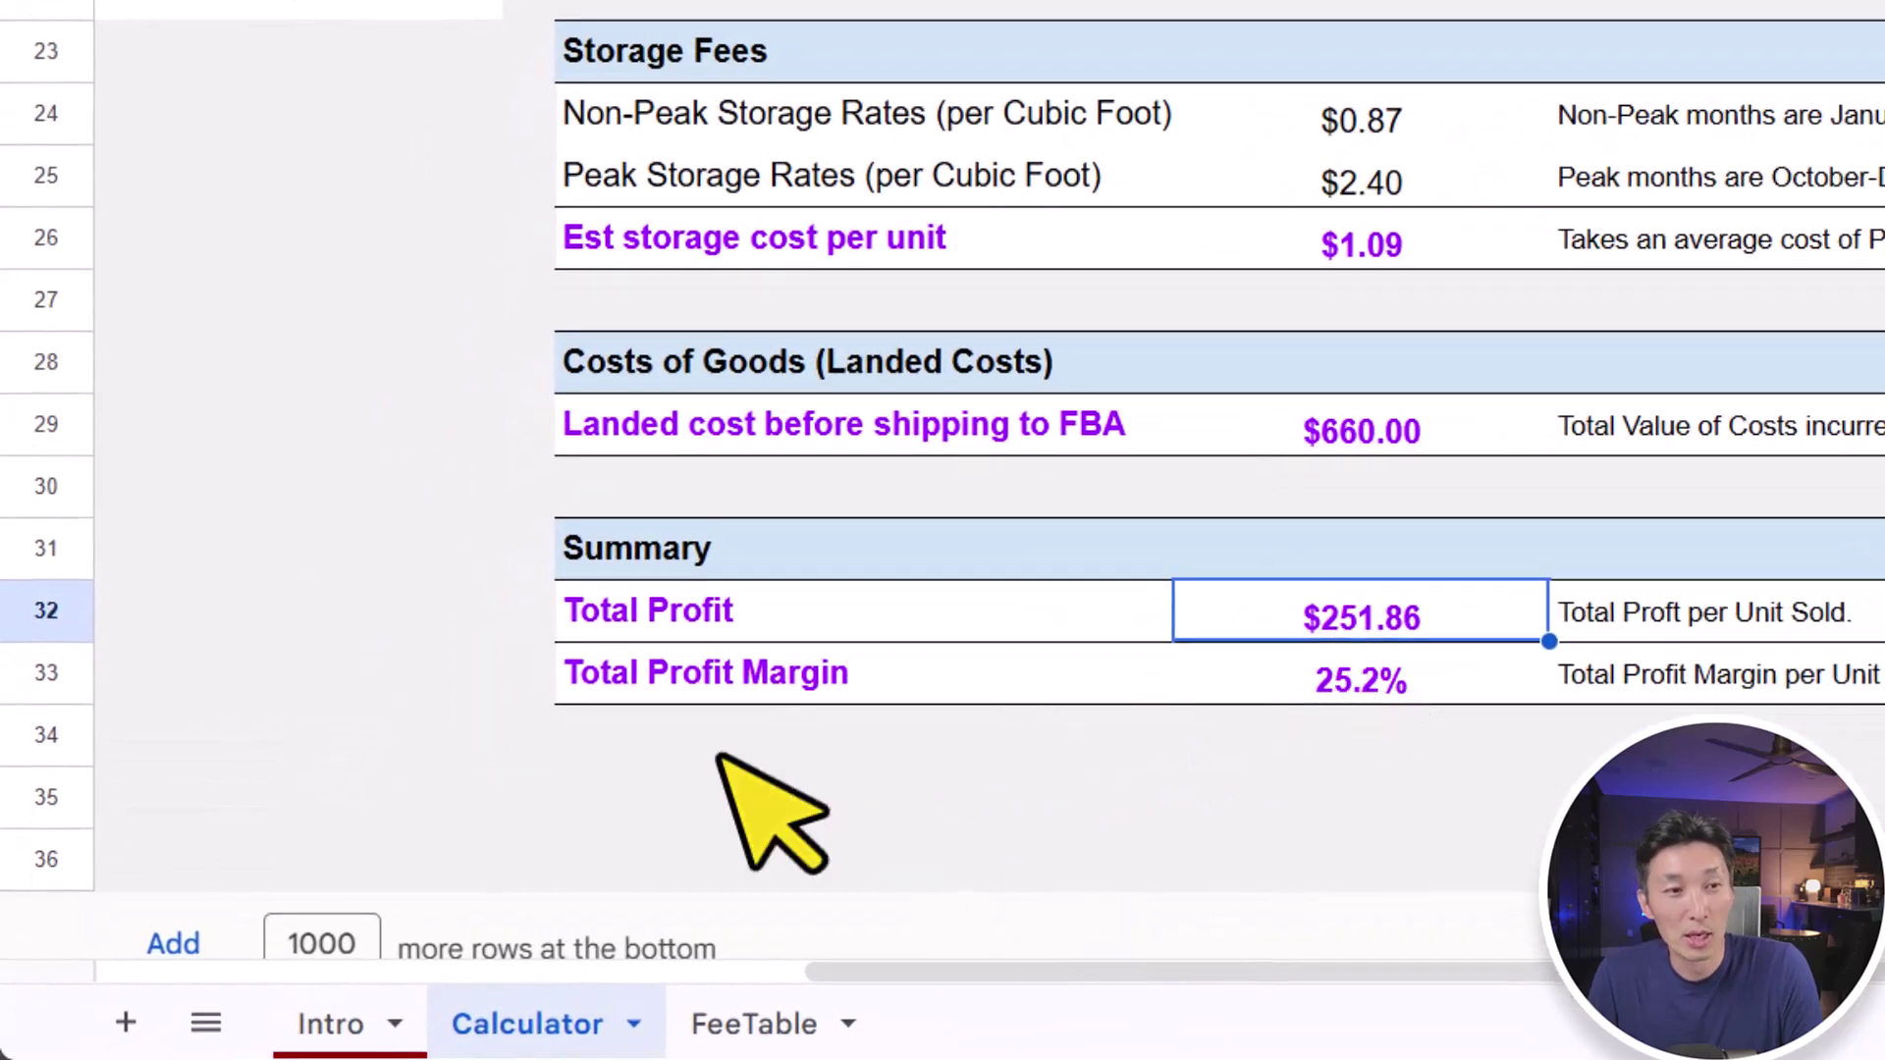
Review the Total Profit Margin alongside Total Profit in the Summary section.
click(1295, 682)
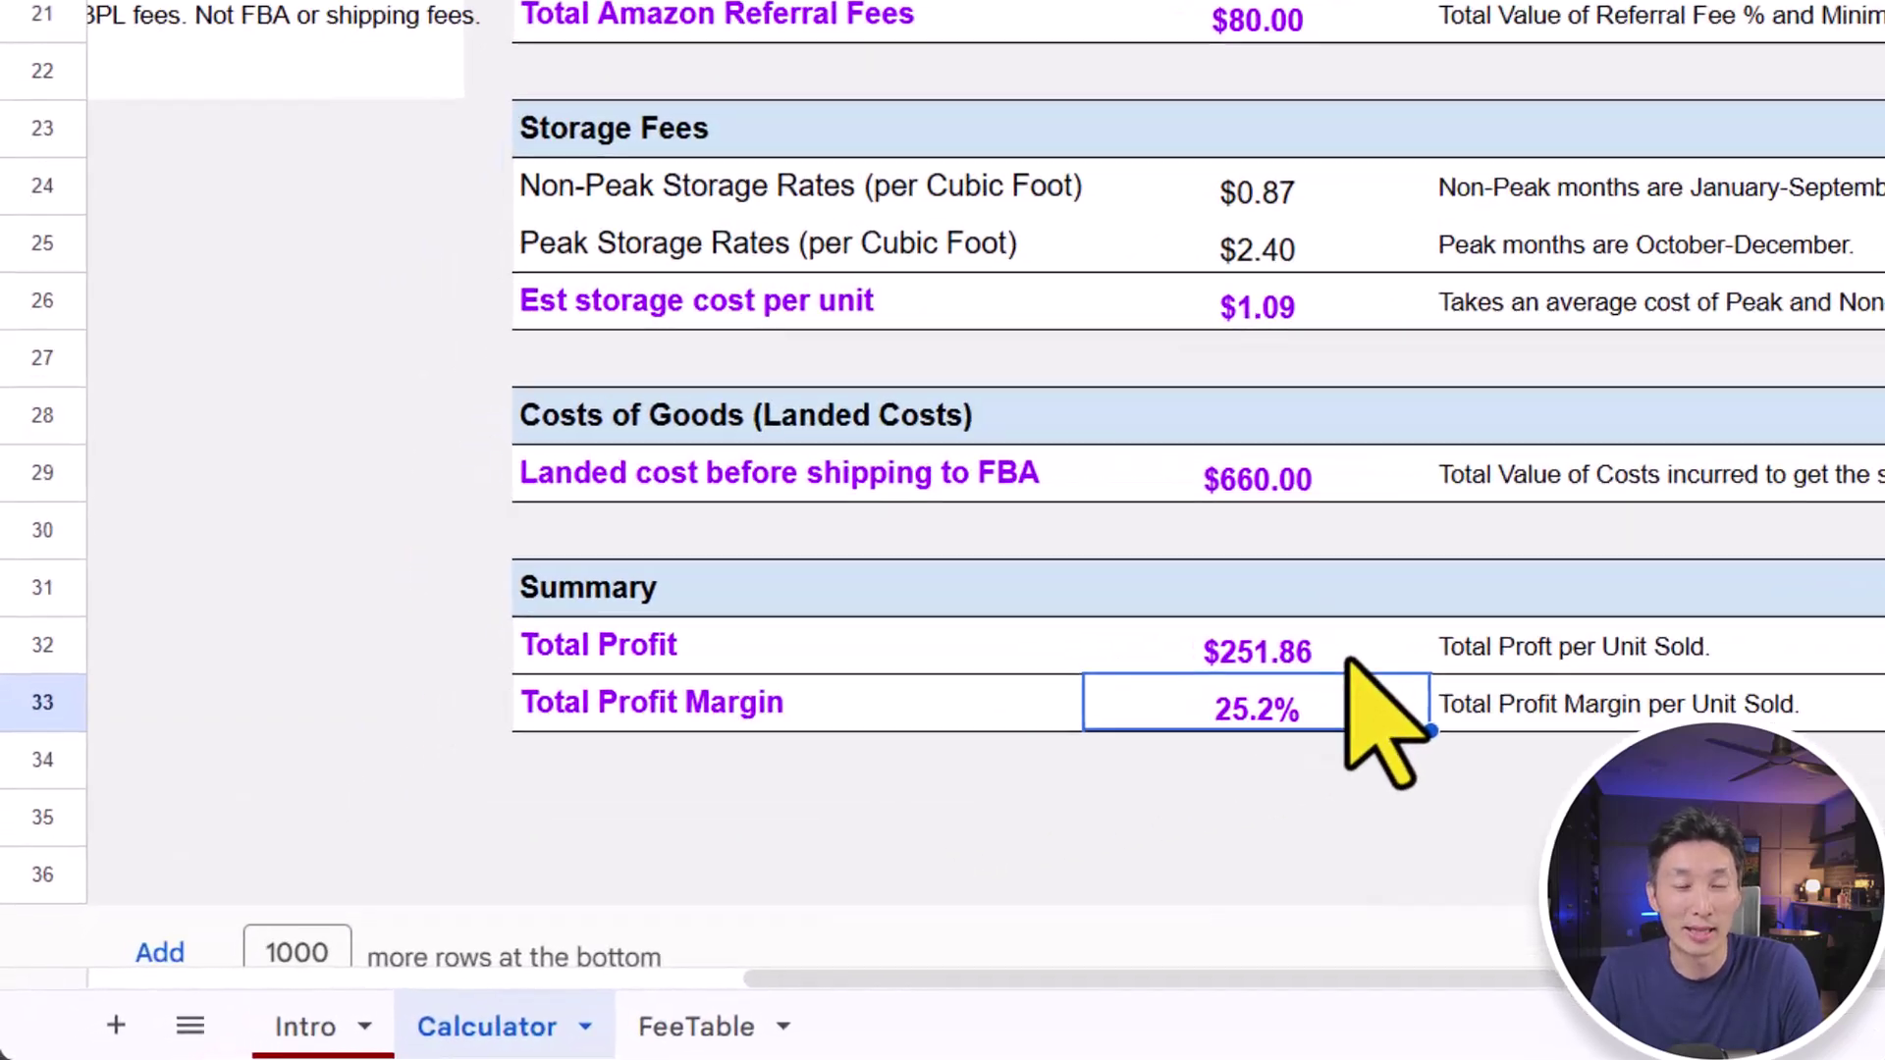
click(1348, 663)
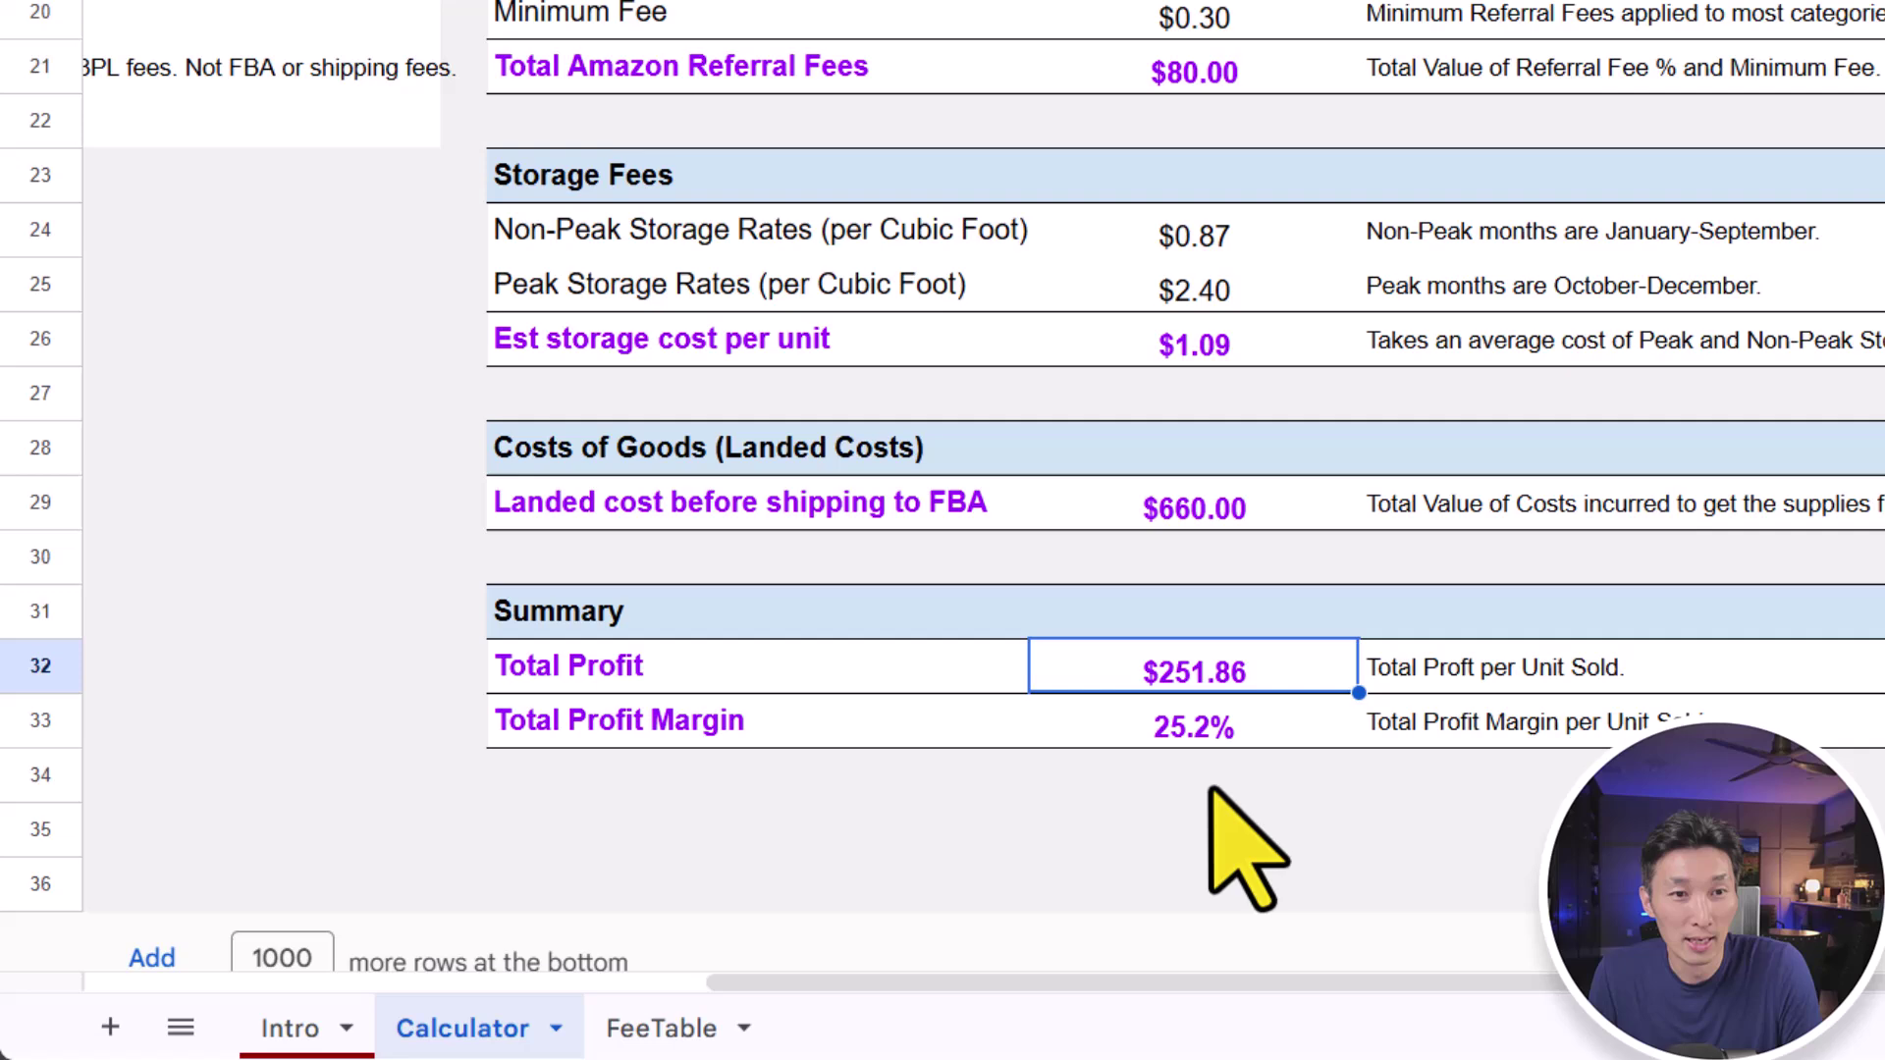
click(809, 831)
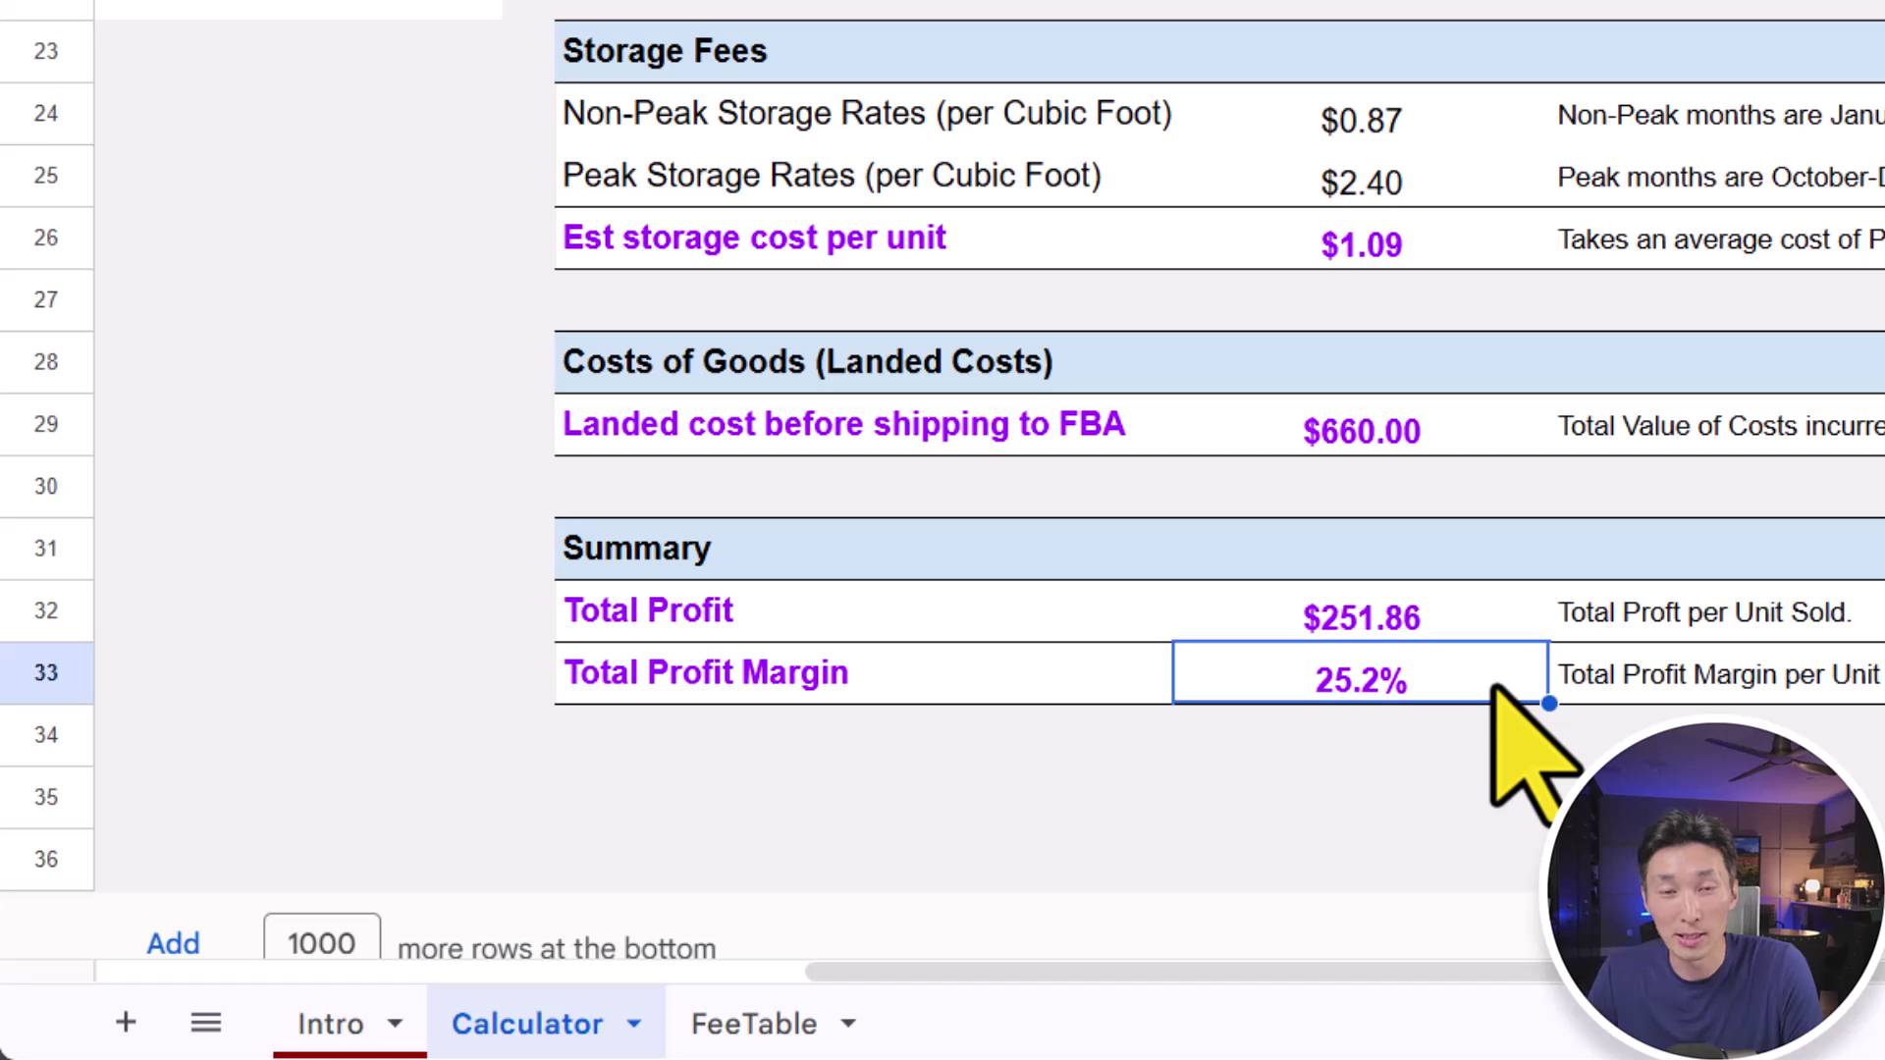
scroll(1497, 977, left, 1)
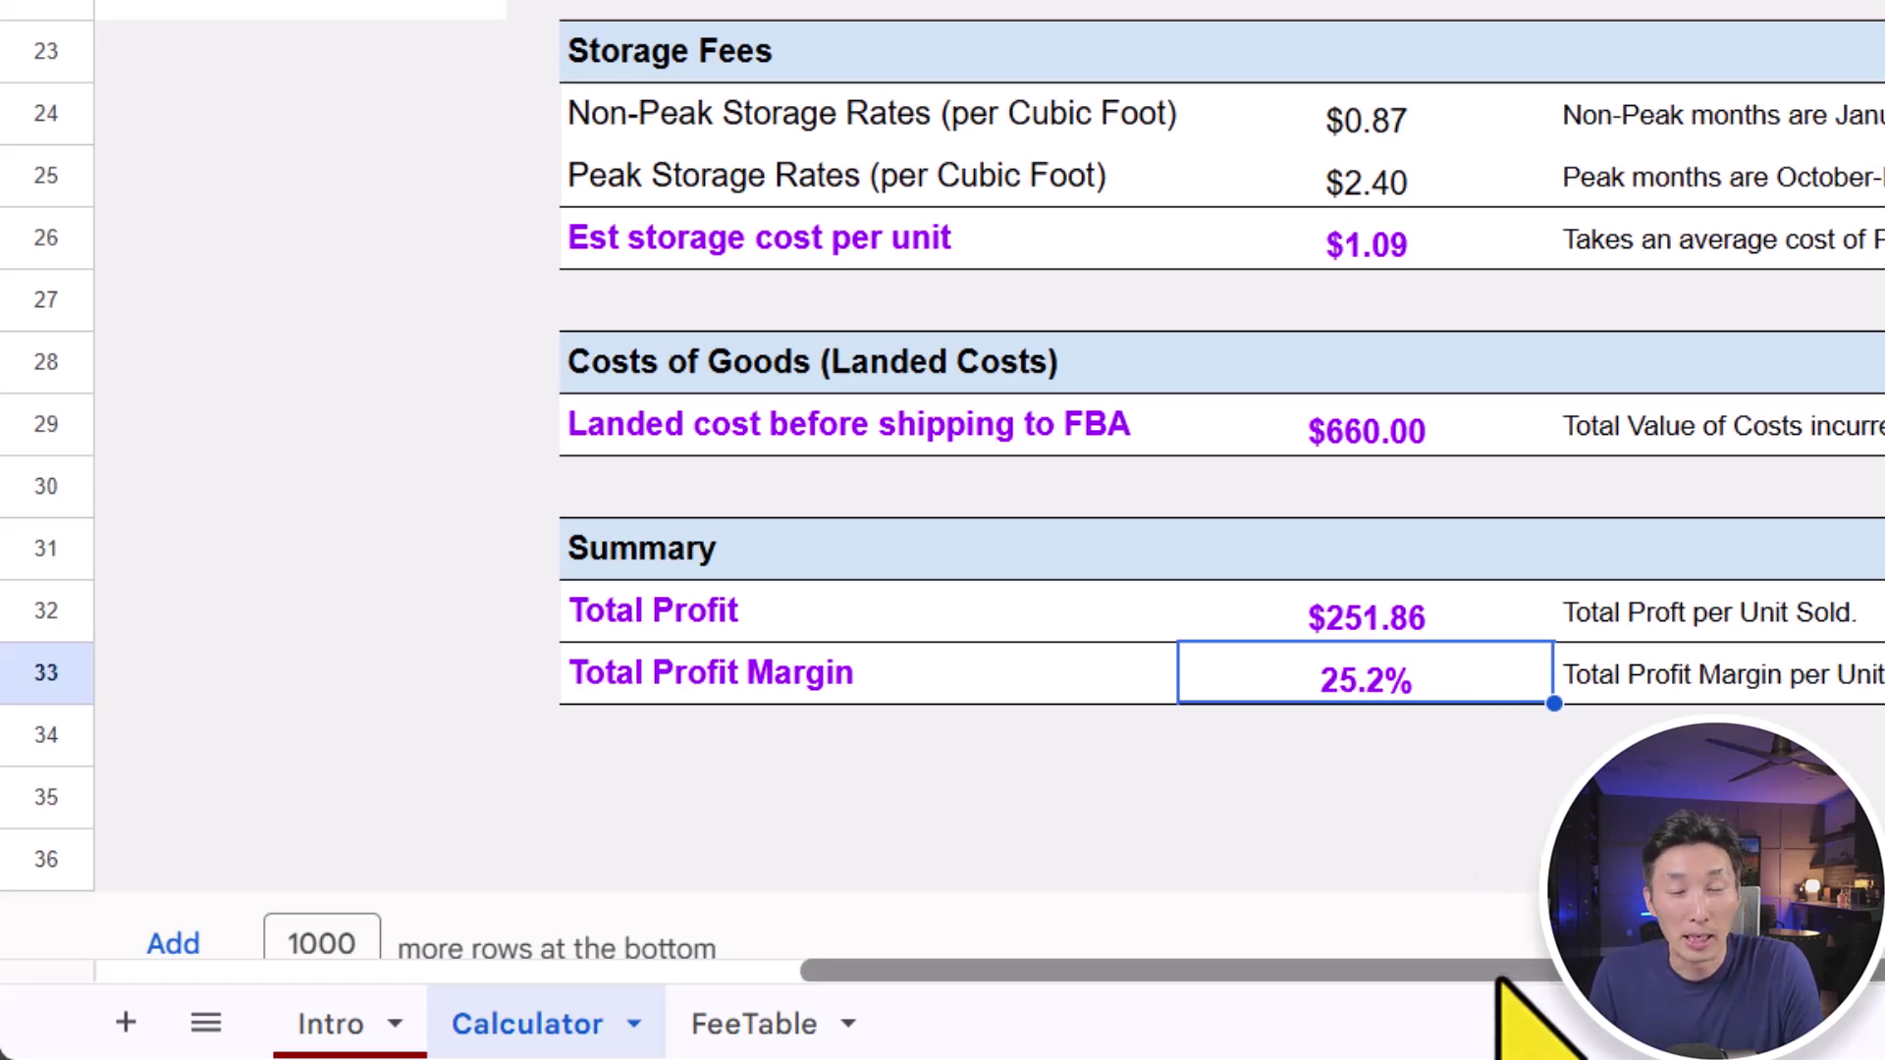
drag(1494, 978, 1102, 988)
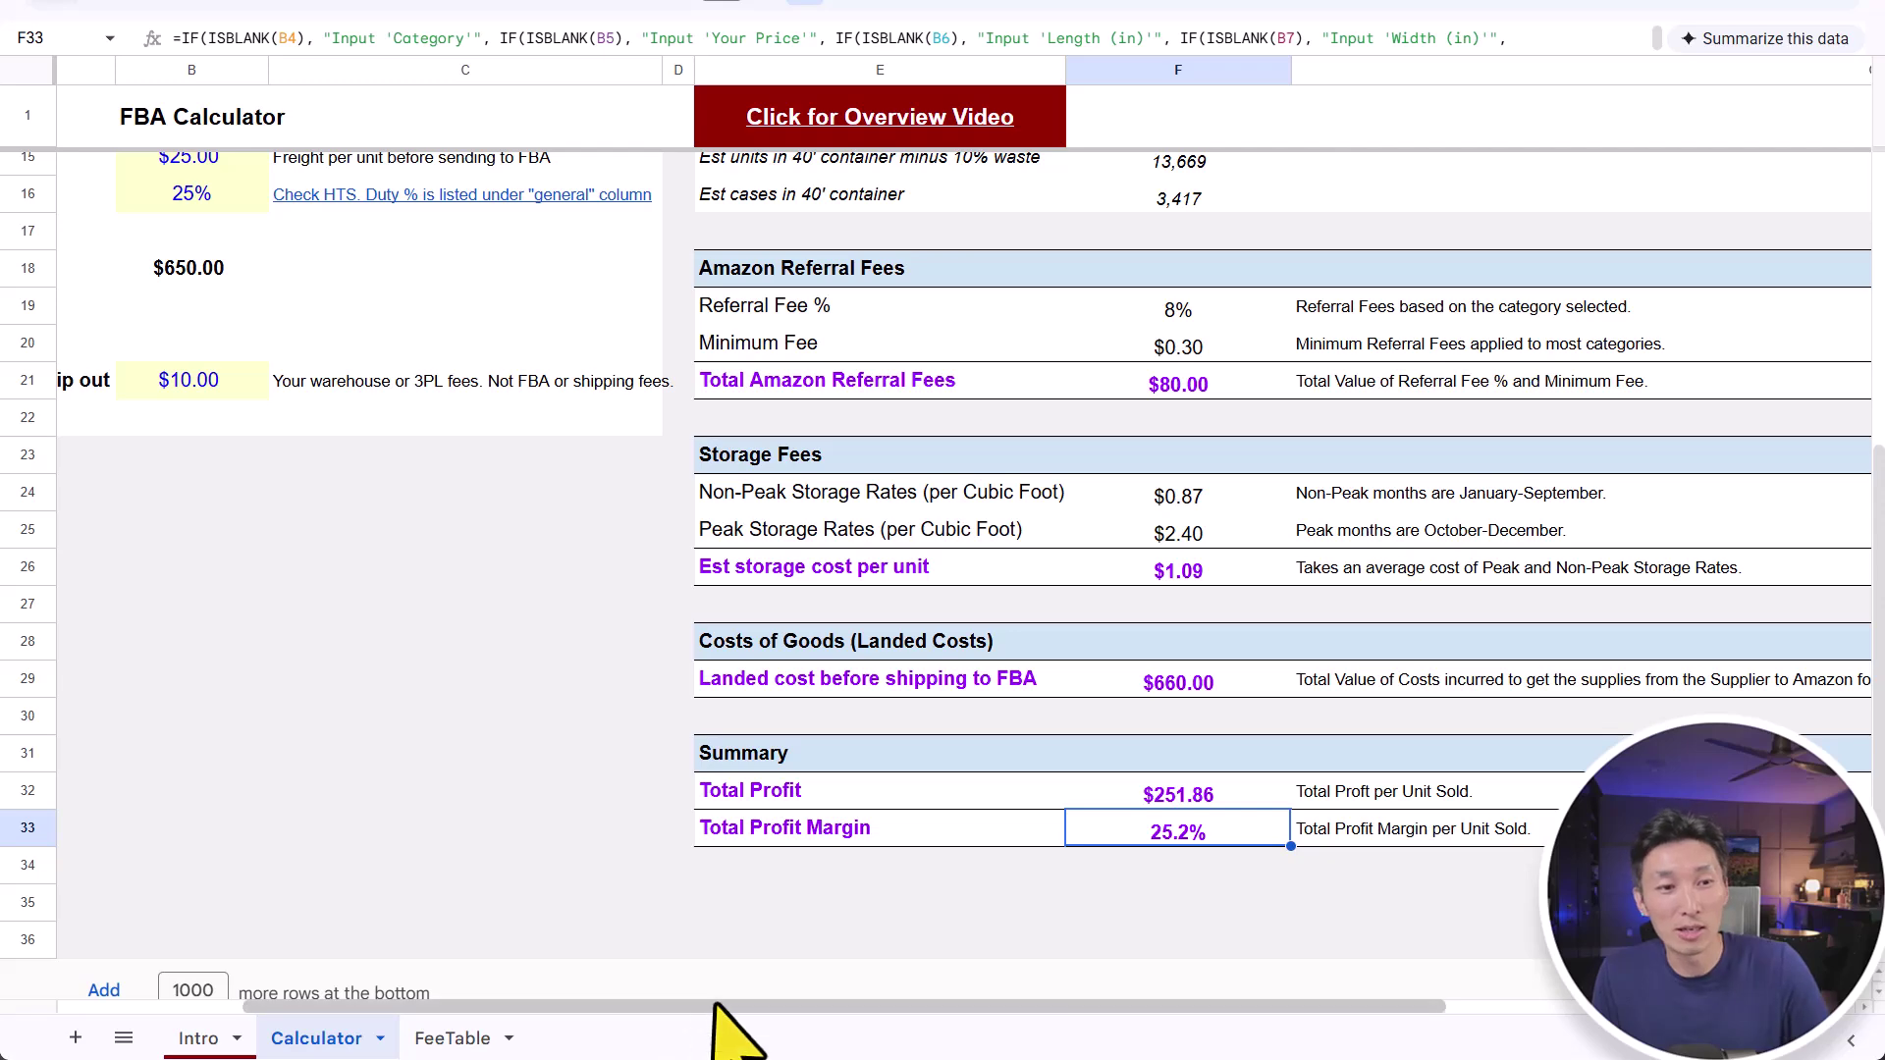
Set Your Price to 15 in the FBA calculator's inputs.
drag(707, 1003, 514, 1006)
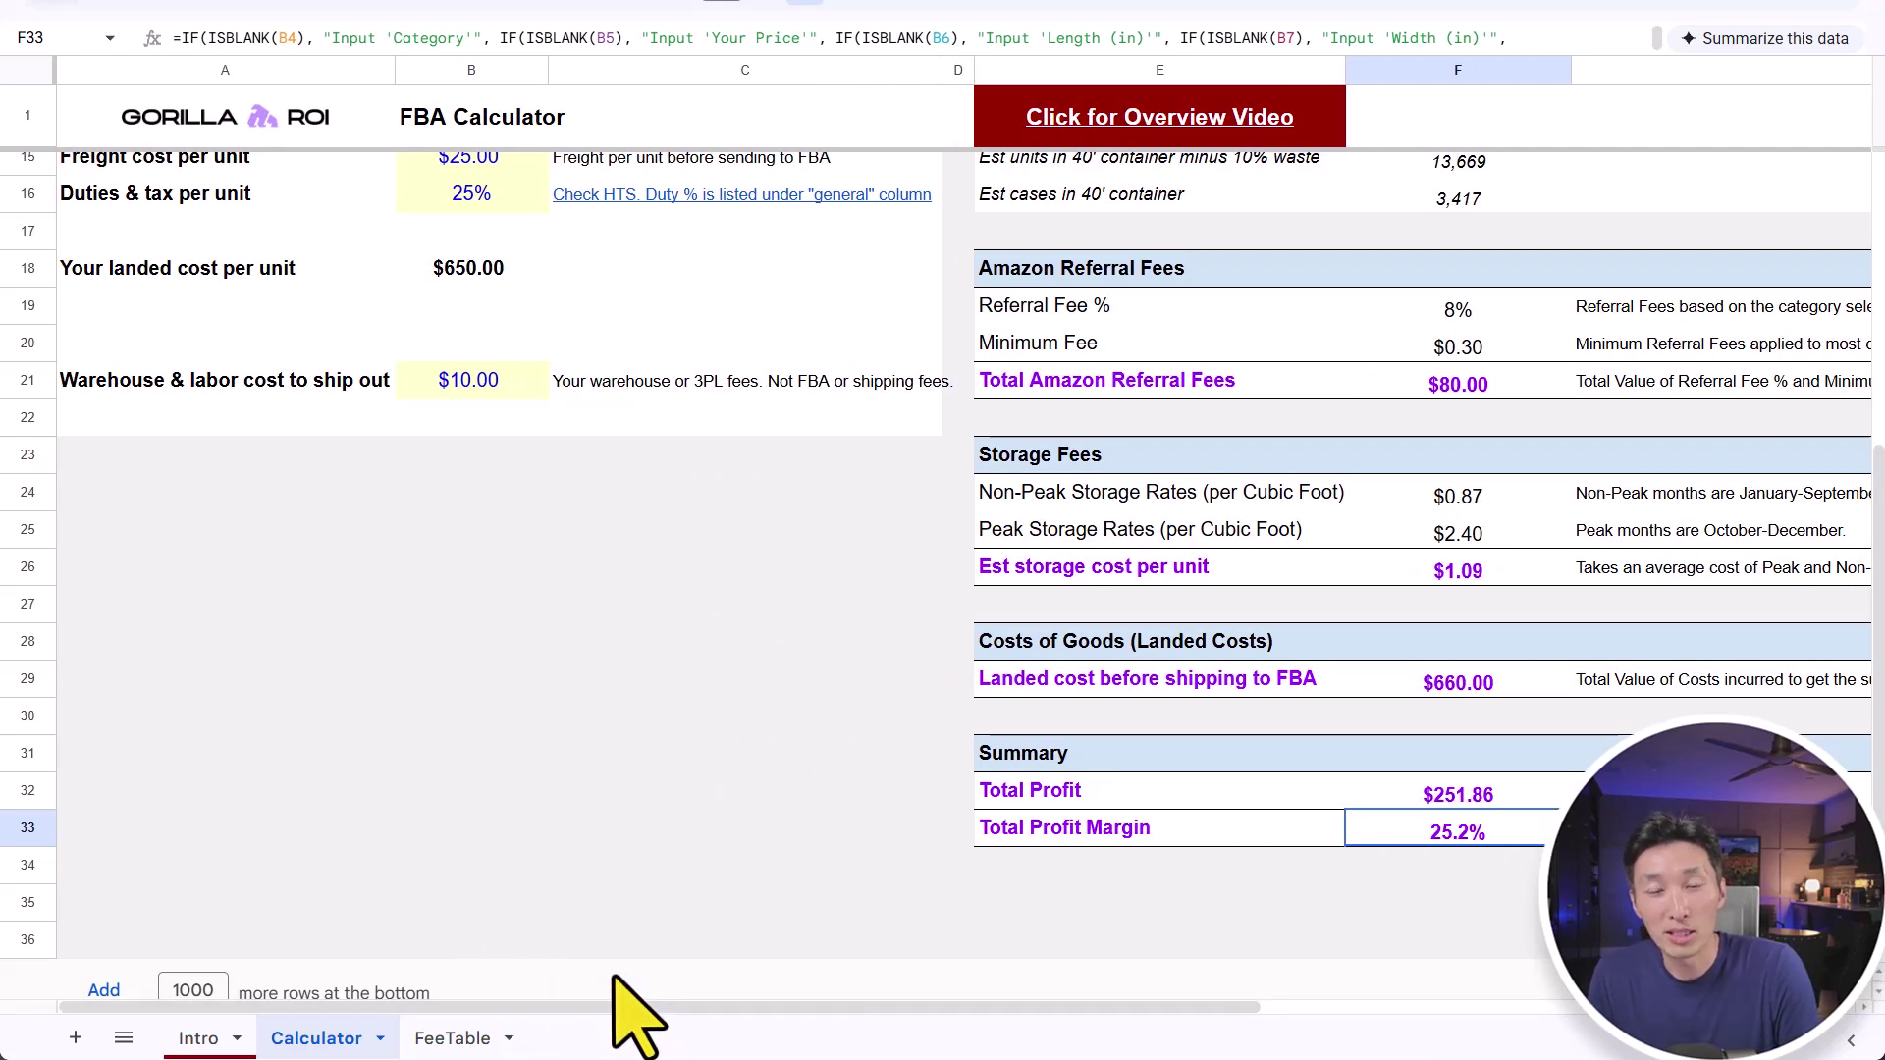
scroll(643, 982, up, 5)
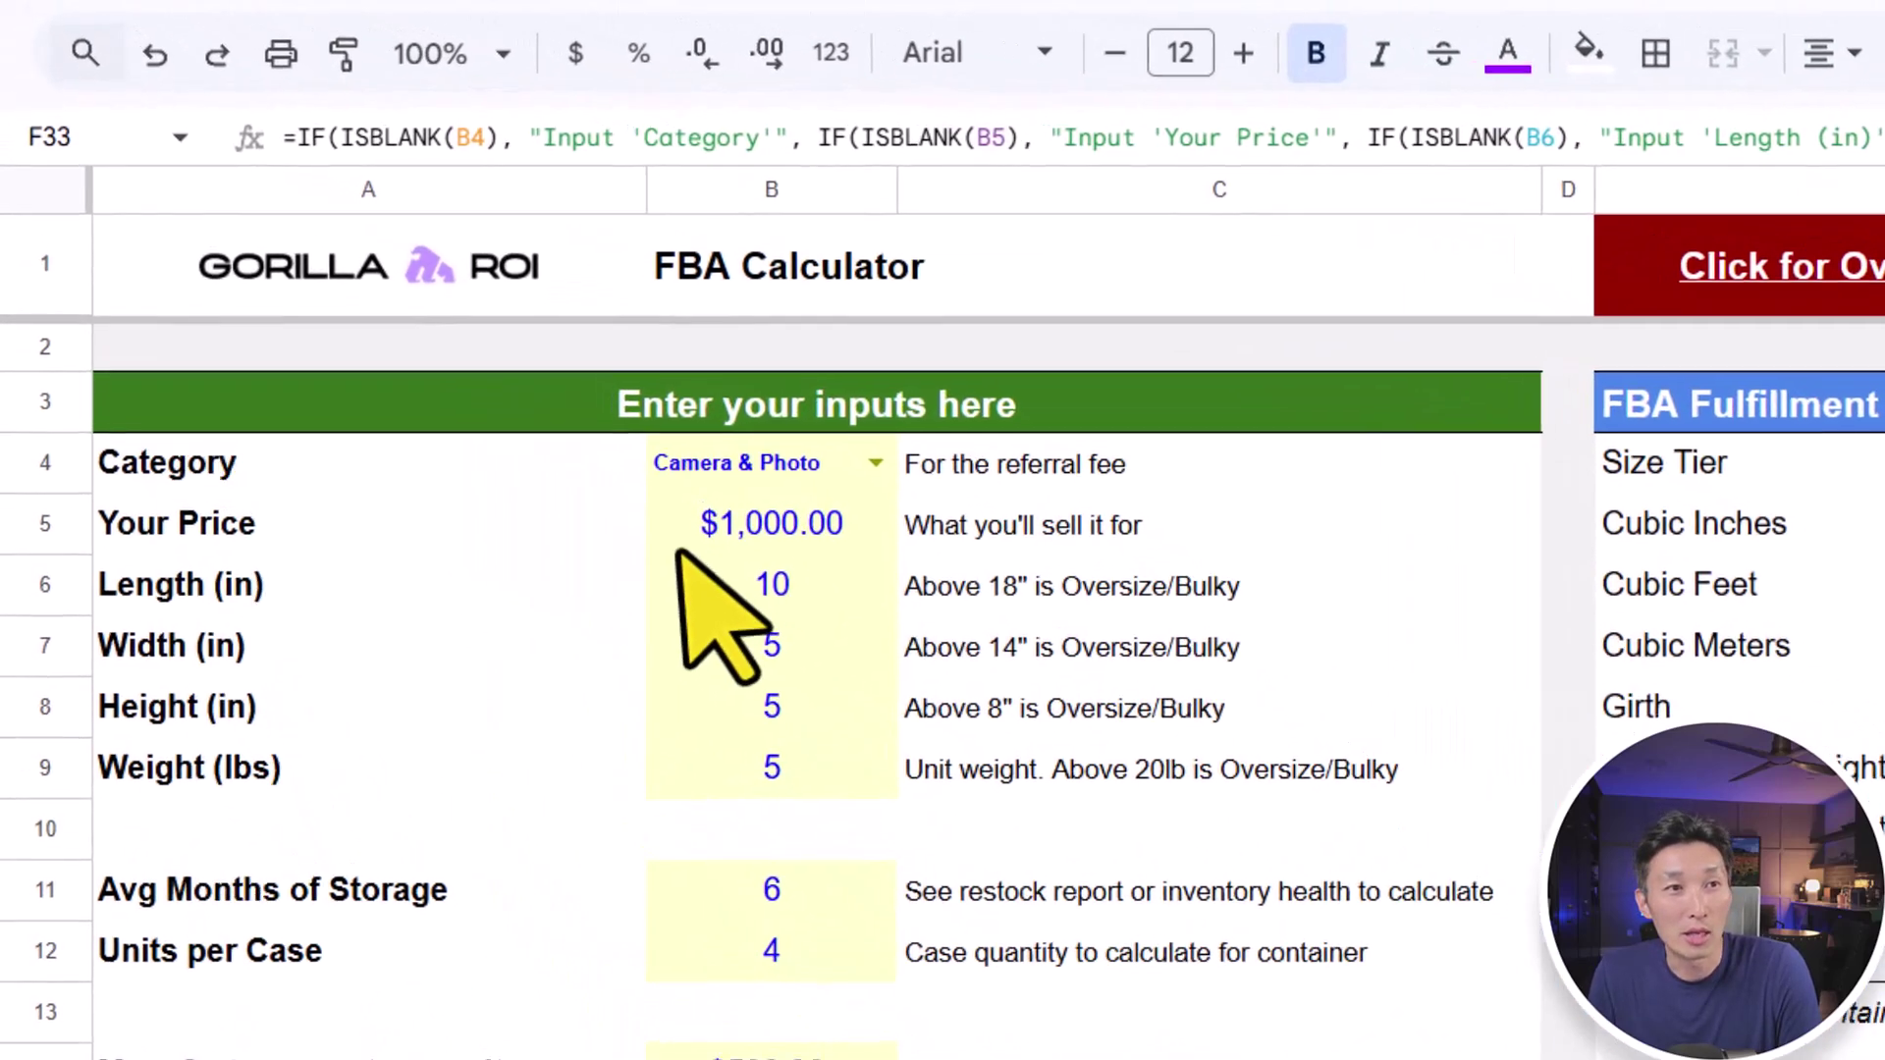
click(432, 278)
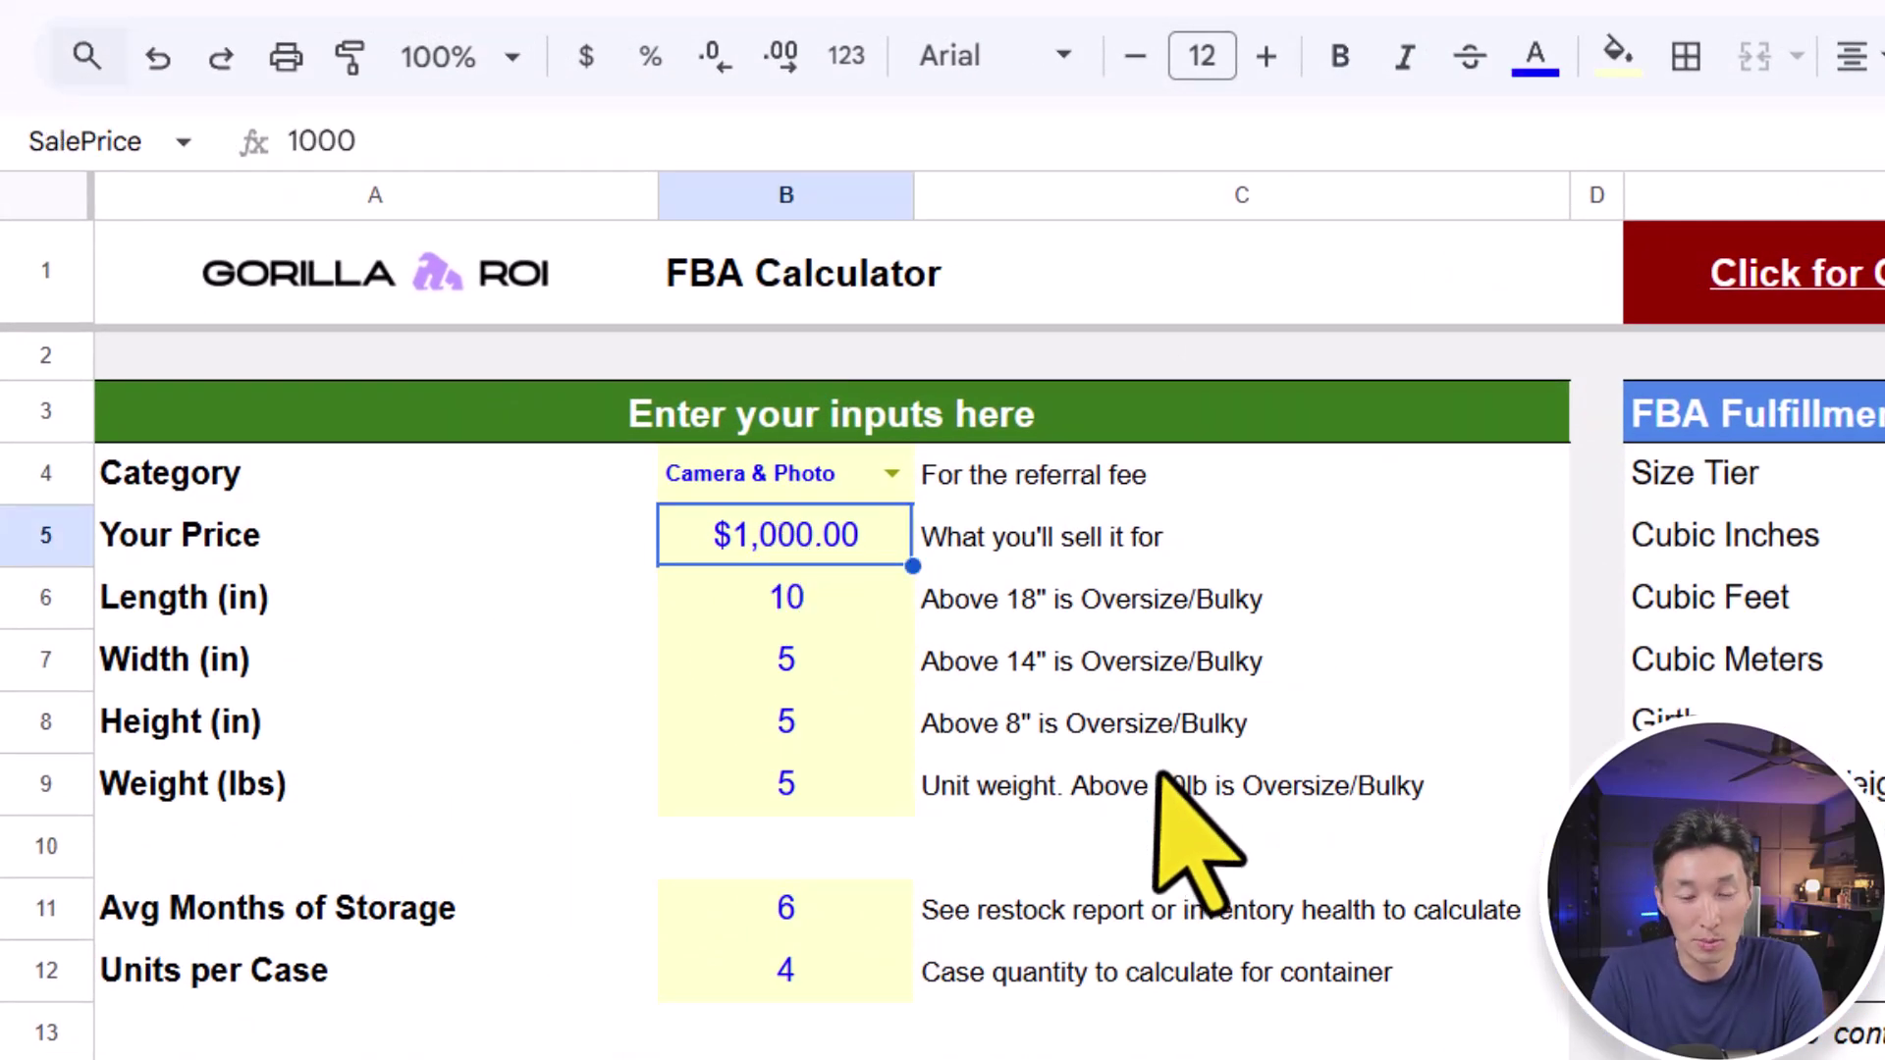
text(5)
key(Escape)
text(15)
key(Return)
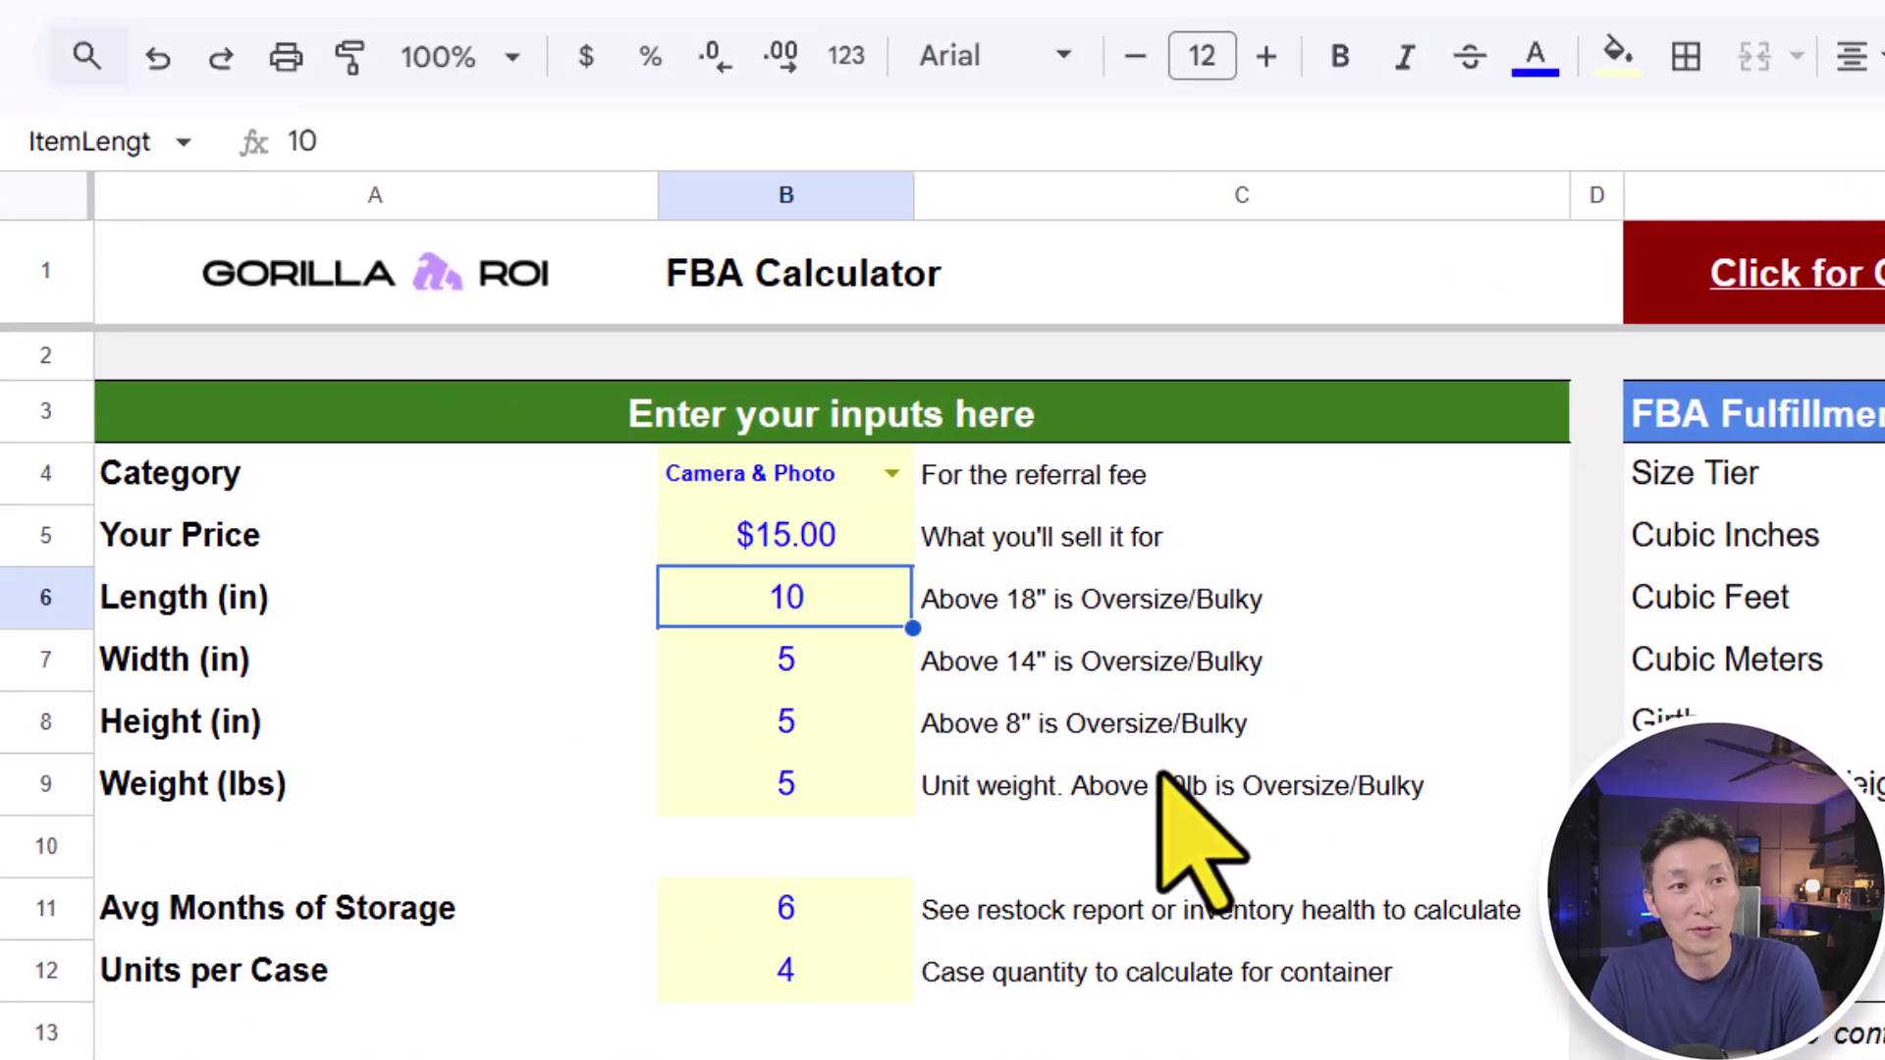
Set the product's length to 5 in, width to 3 in, height to 5 in and weight to 2 lbs.
text(5)
key(Return)
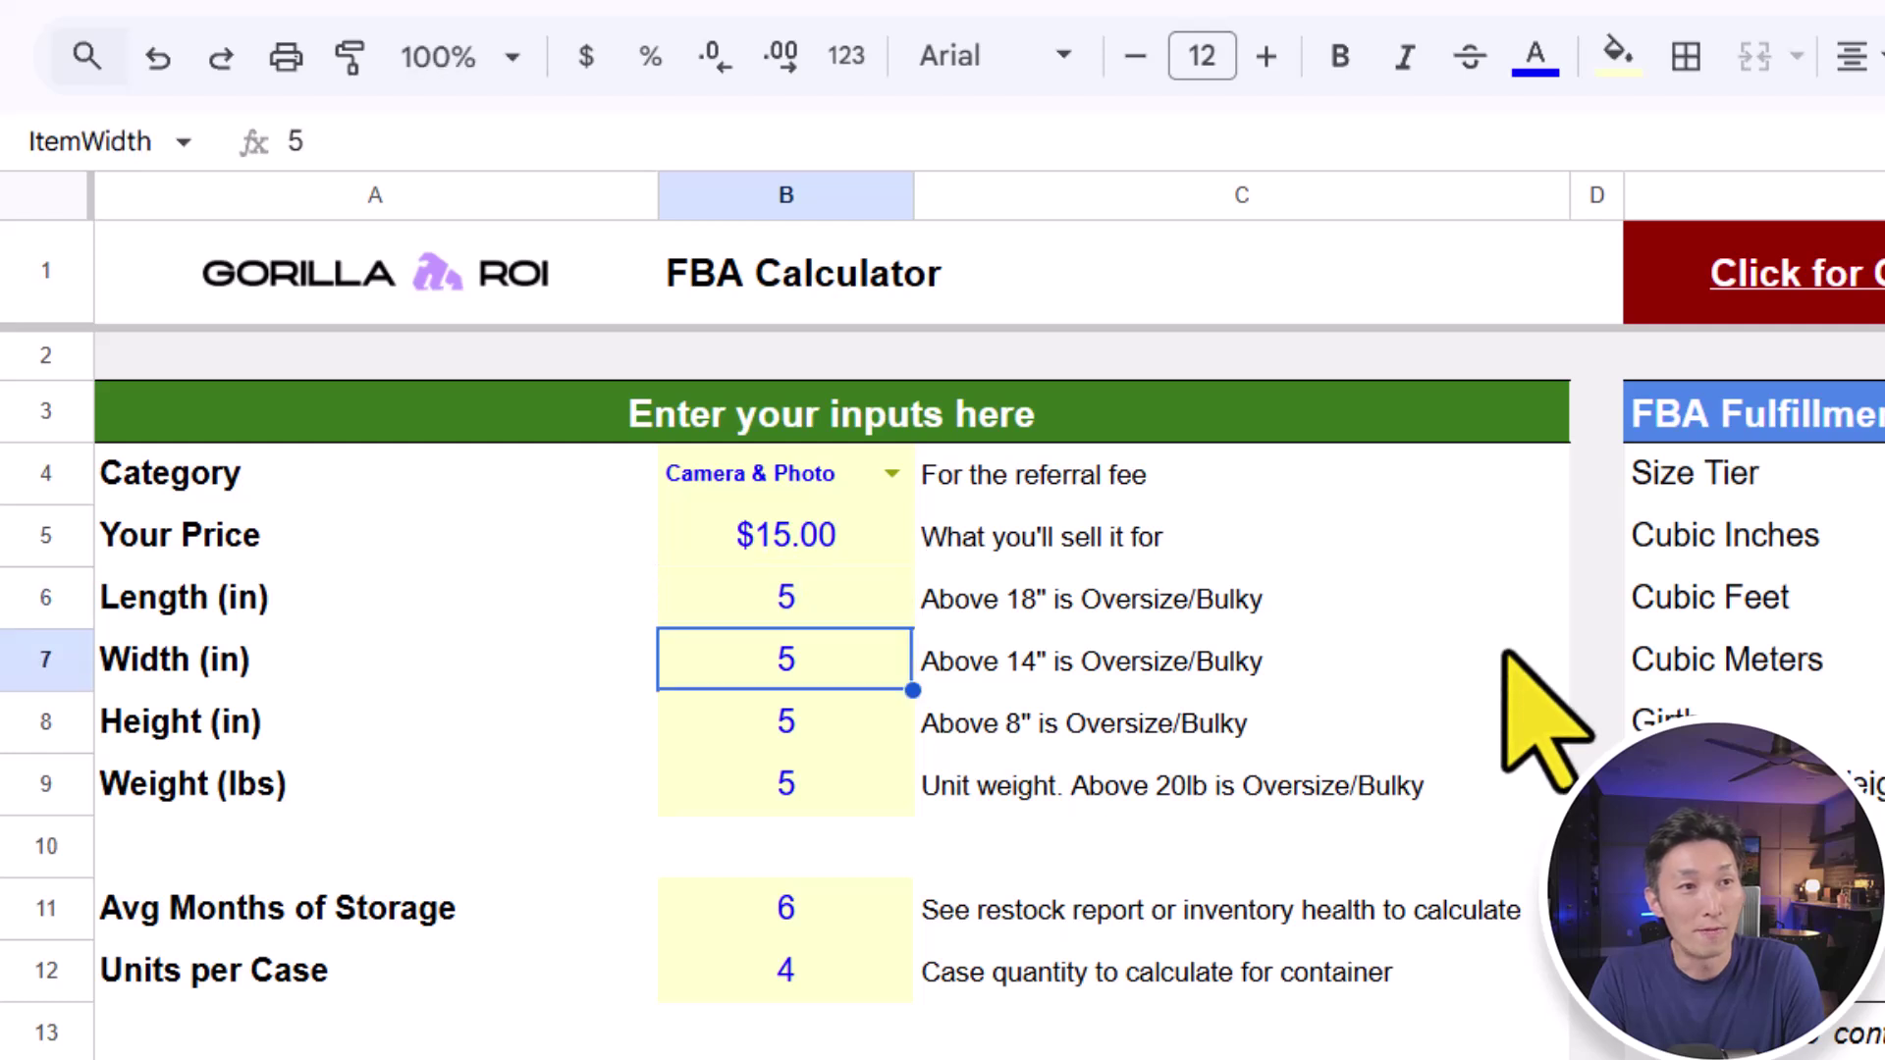
text(3)
key(Return)
text(3)
key(Return)
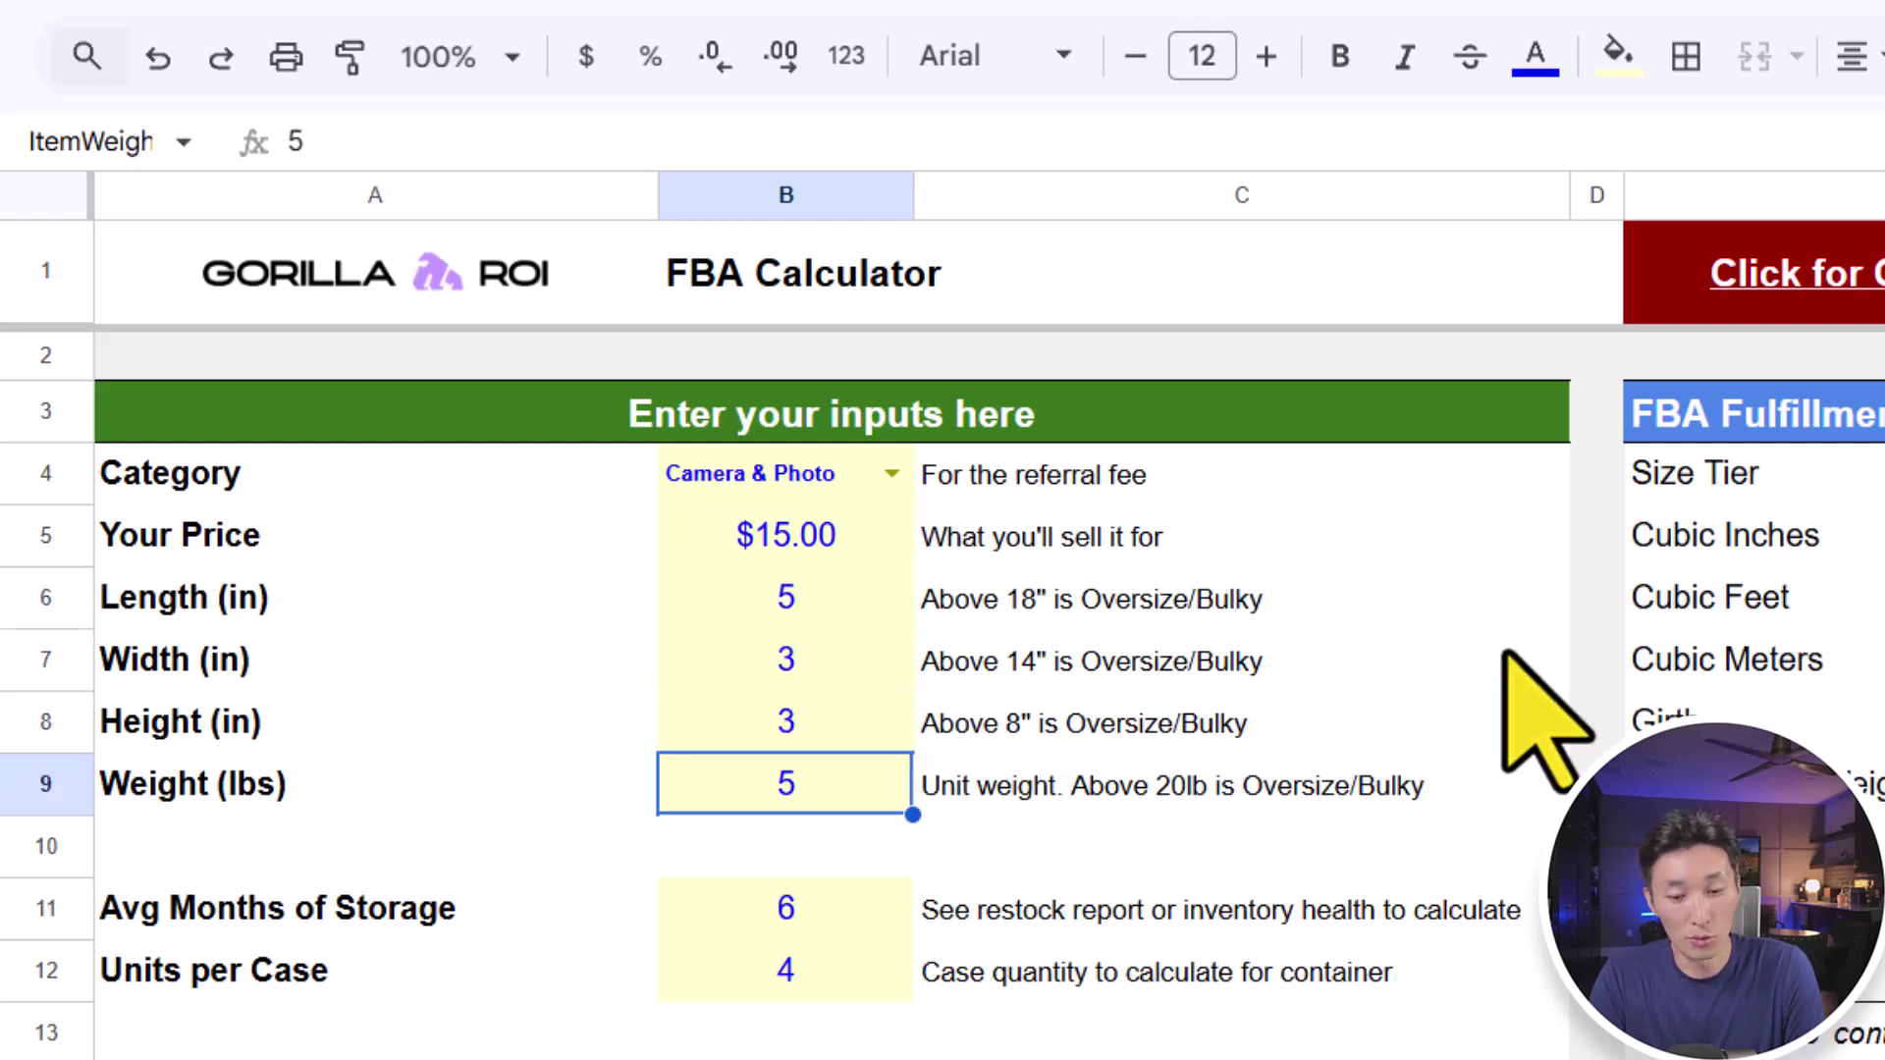
key(Up)
text(5)
key(Return)
text(2)
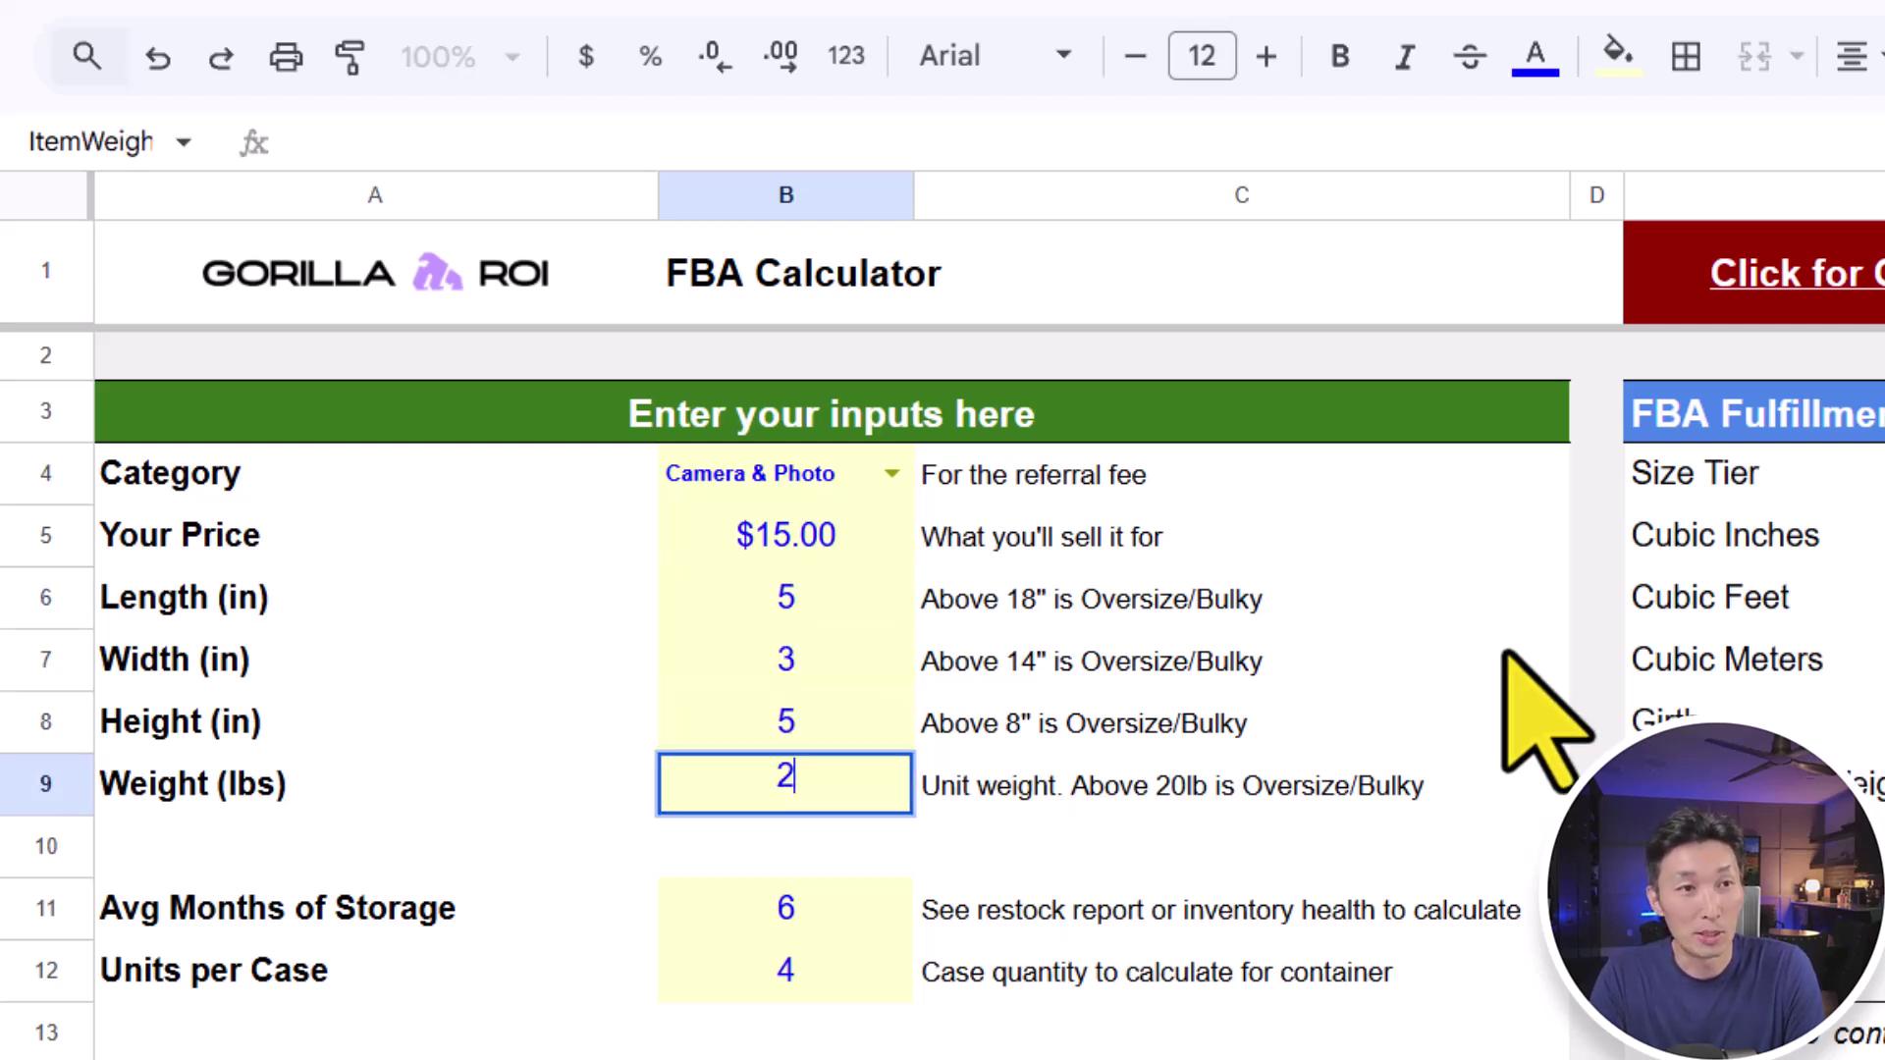
key(Return)
Set the average months of storage to 10 and the units per case to 12.
click(782, 918)
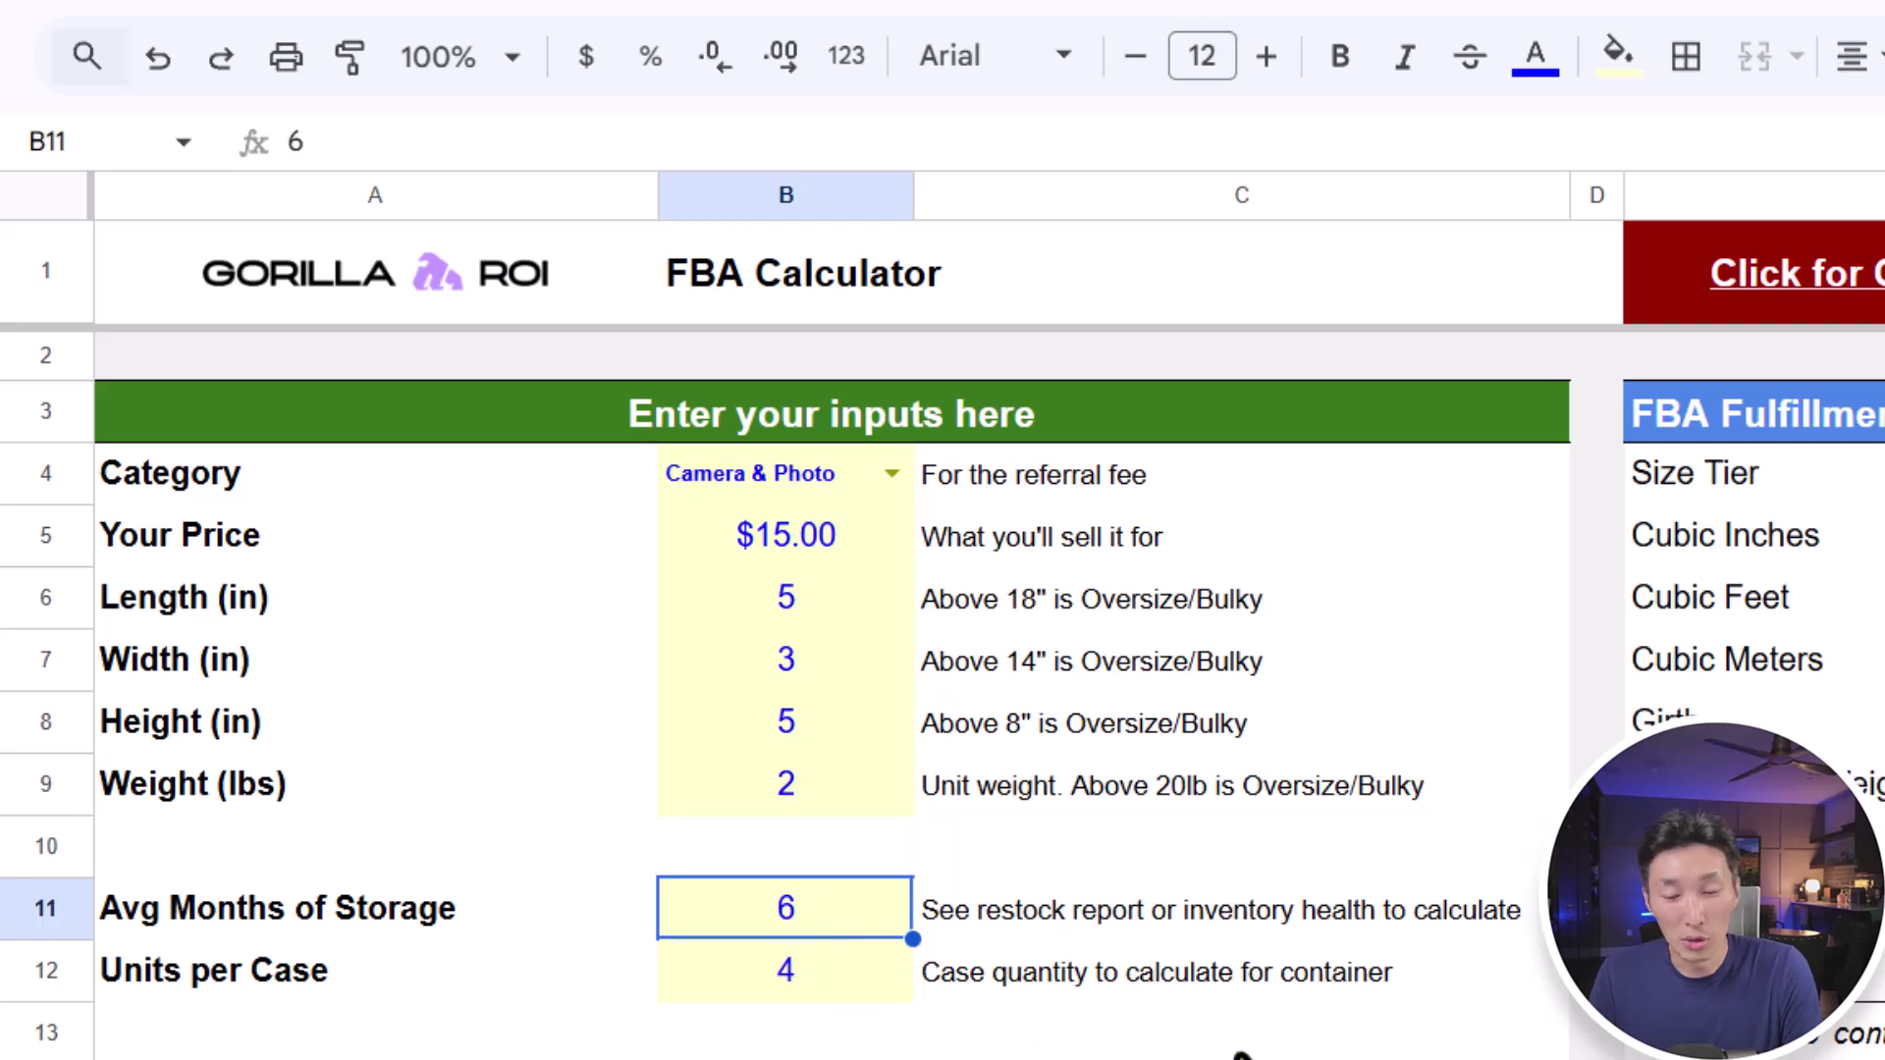
text(10)
key(Return)
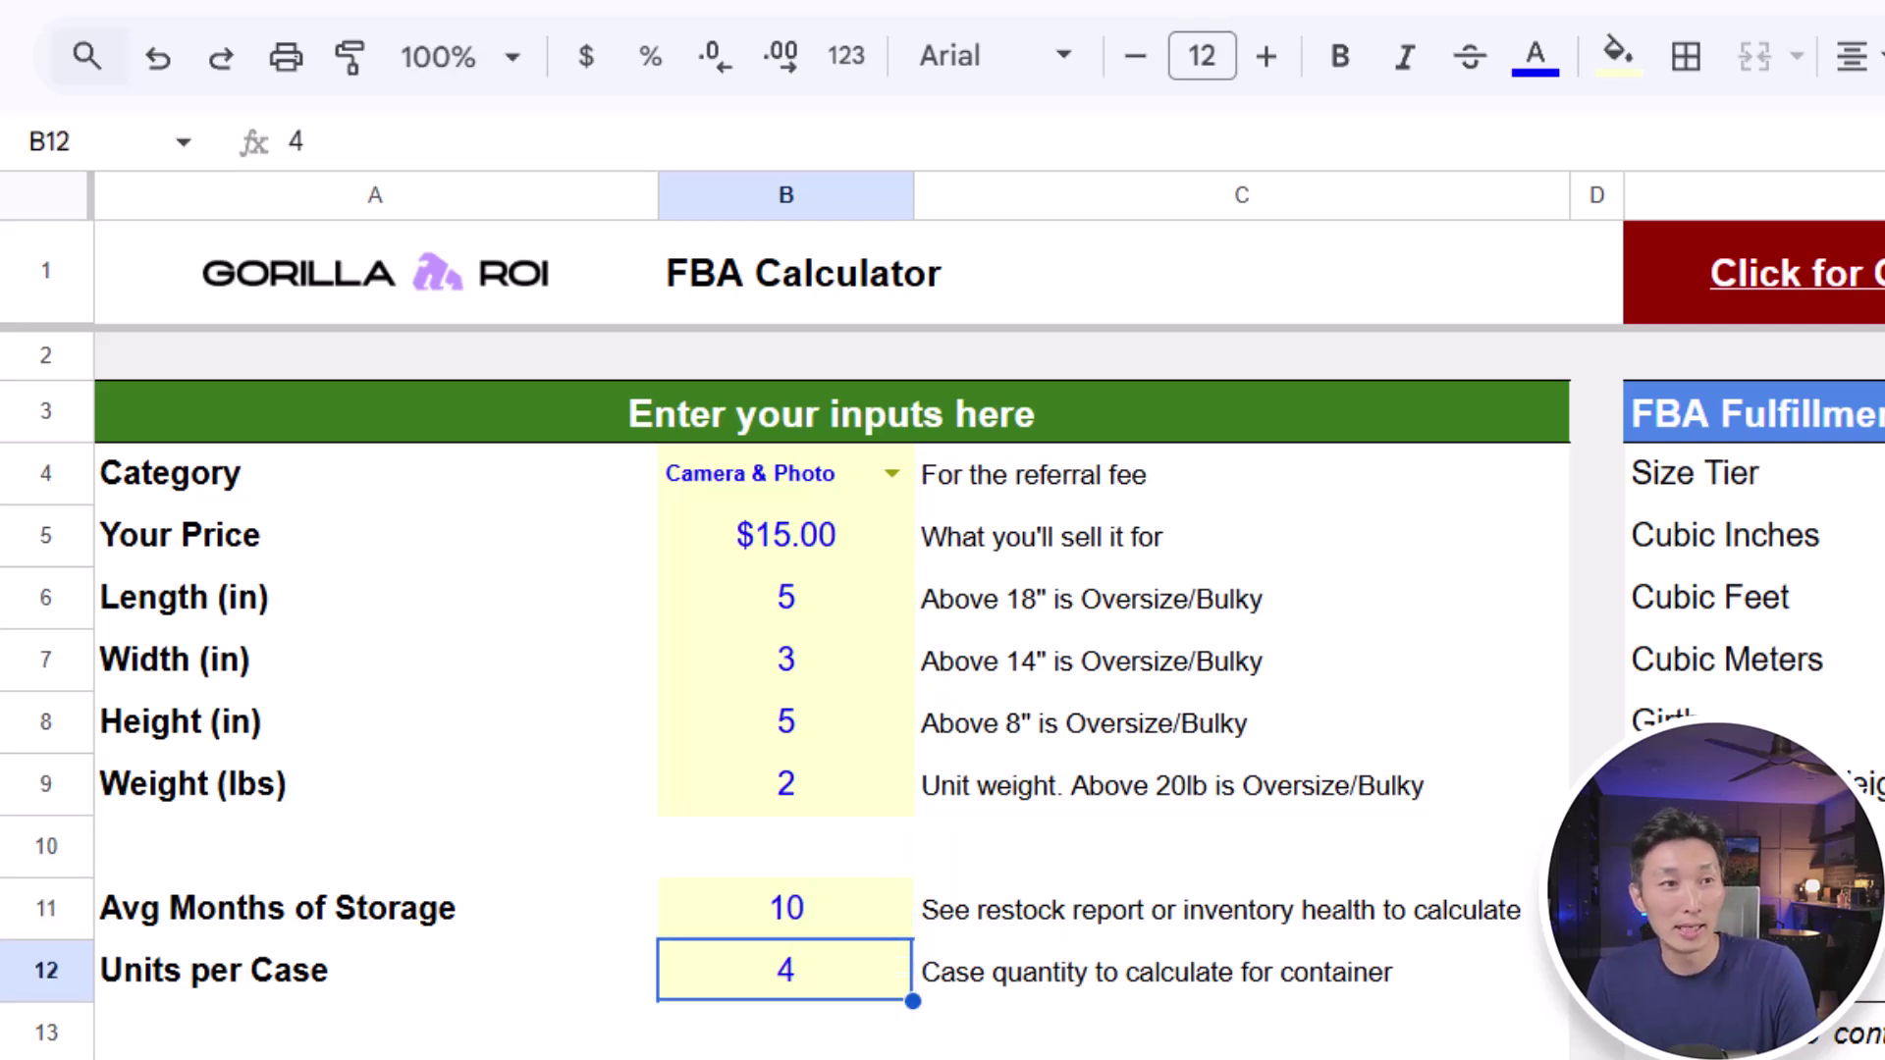
text(12)
key(Return)
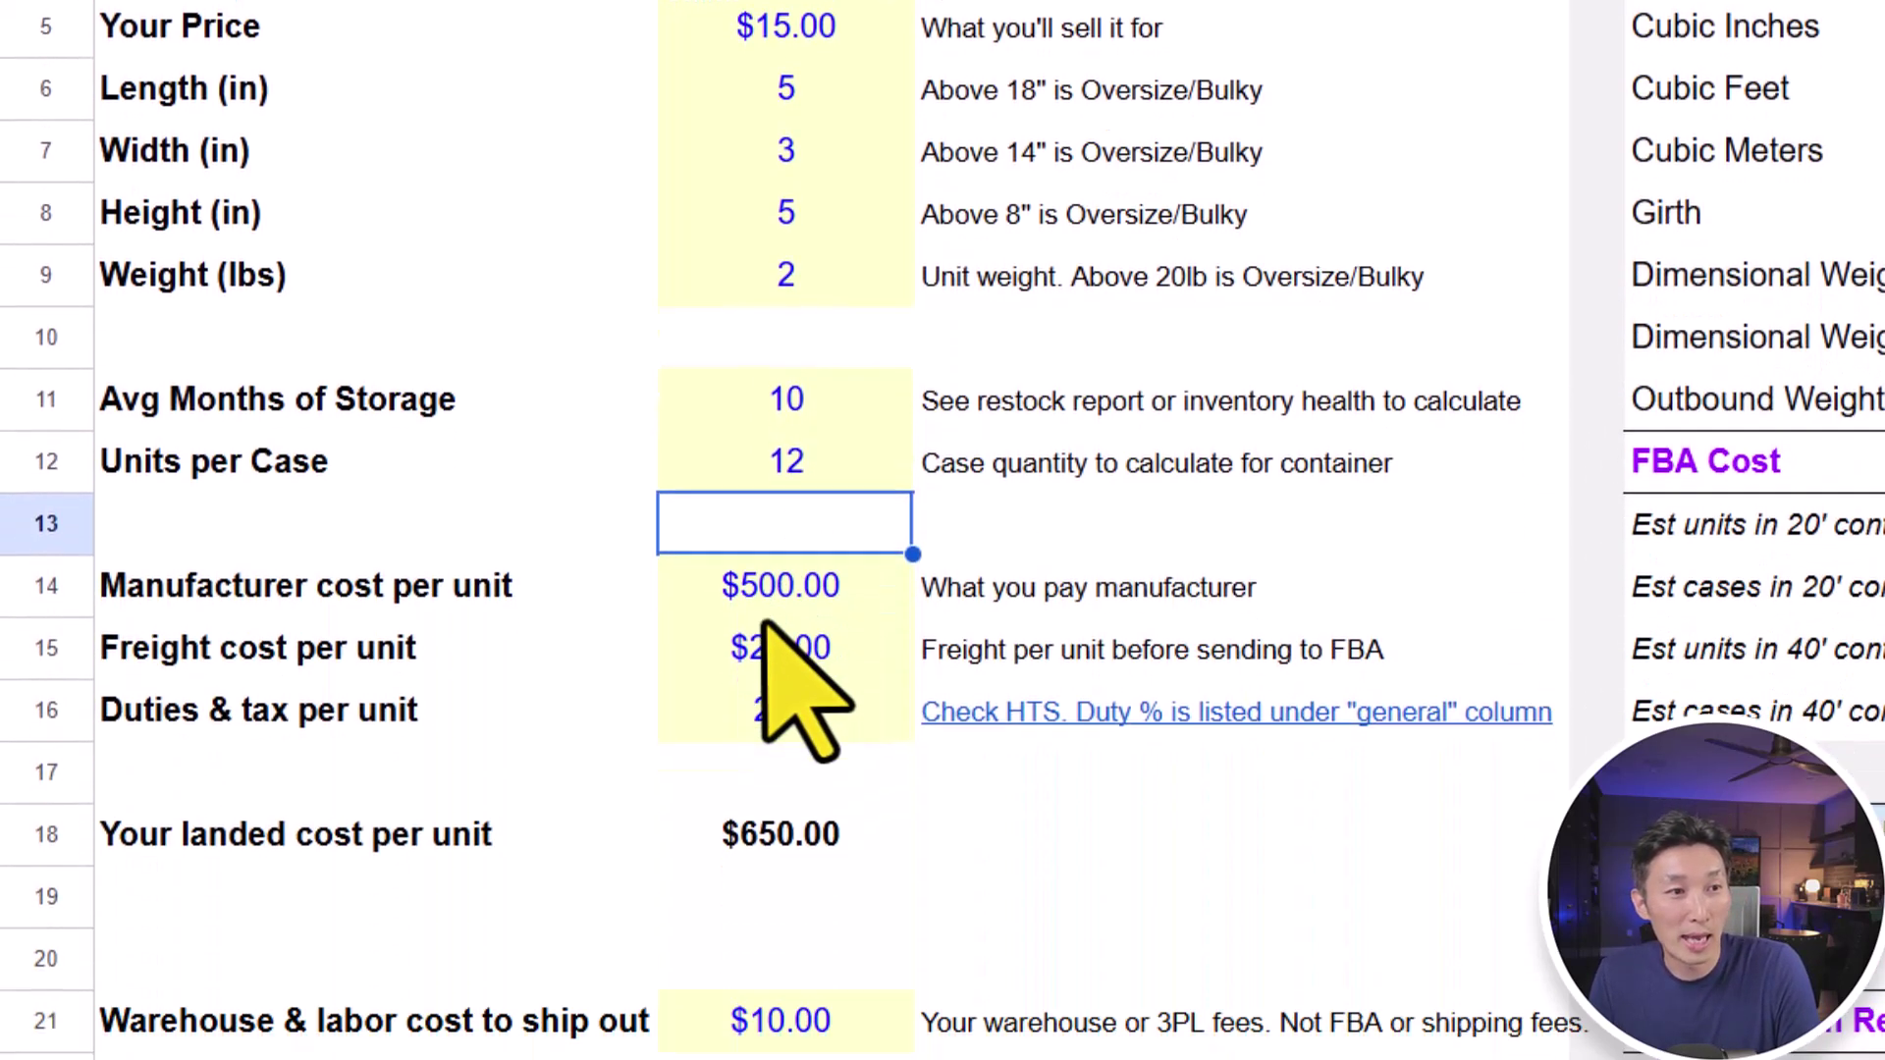
Set the manufacturer cost per unit to $3.00 and the freight cost per unit to $1.00.
click(761, 481)
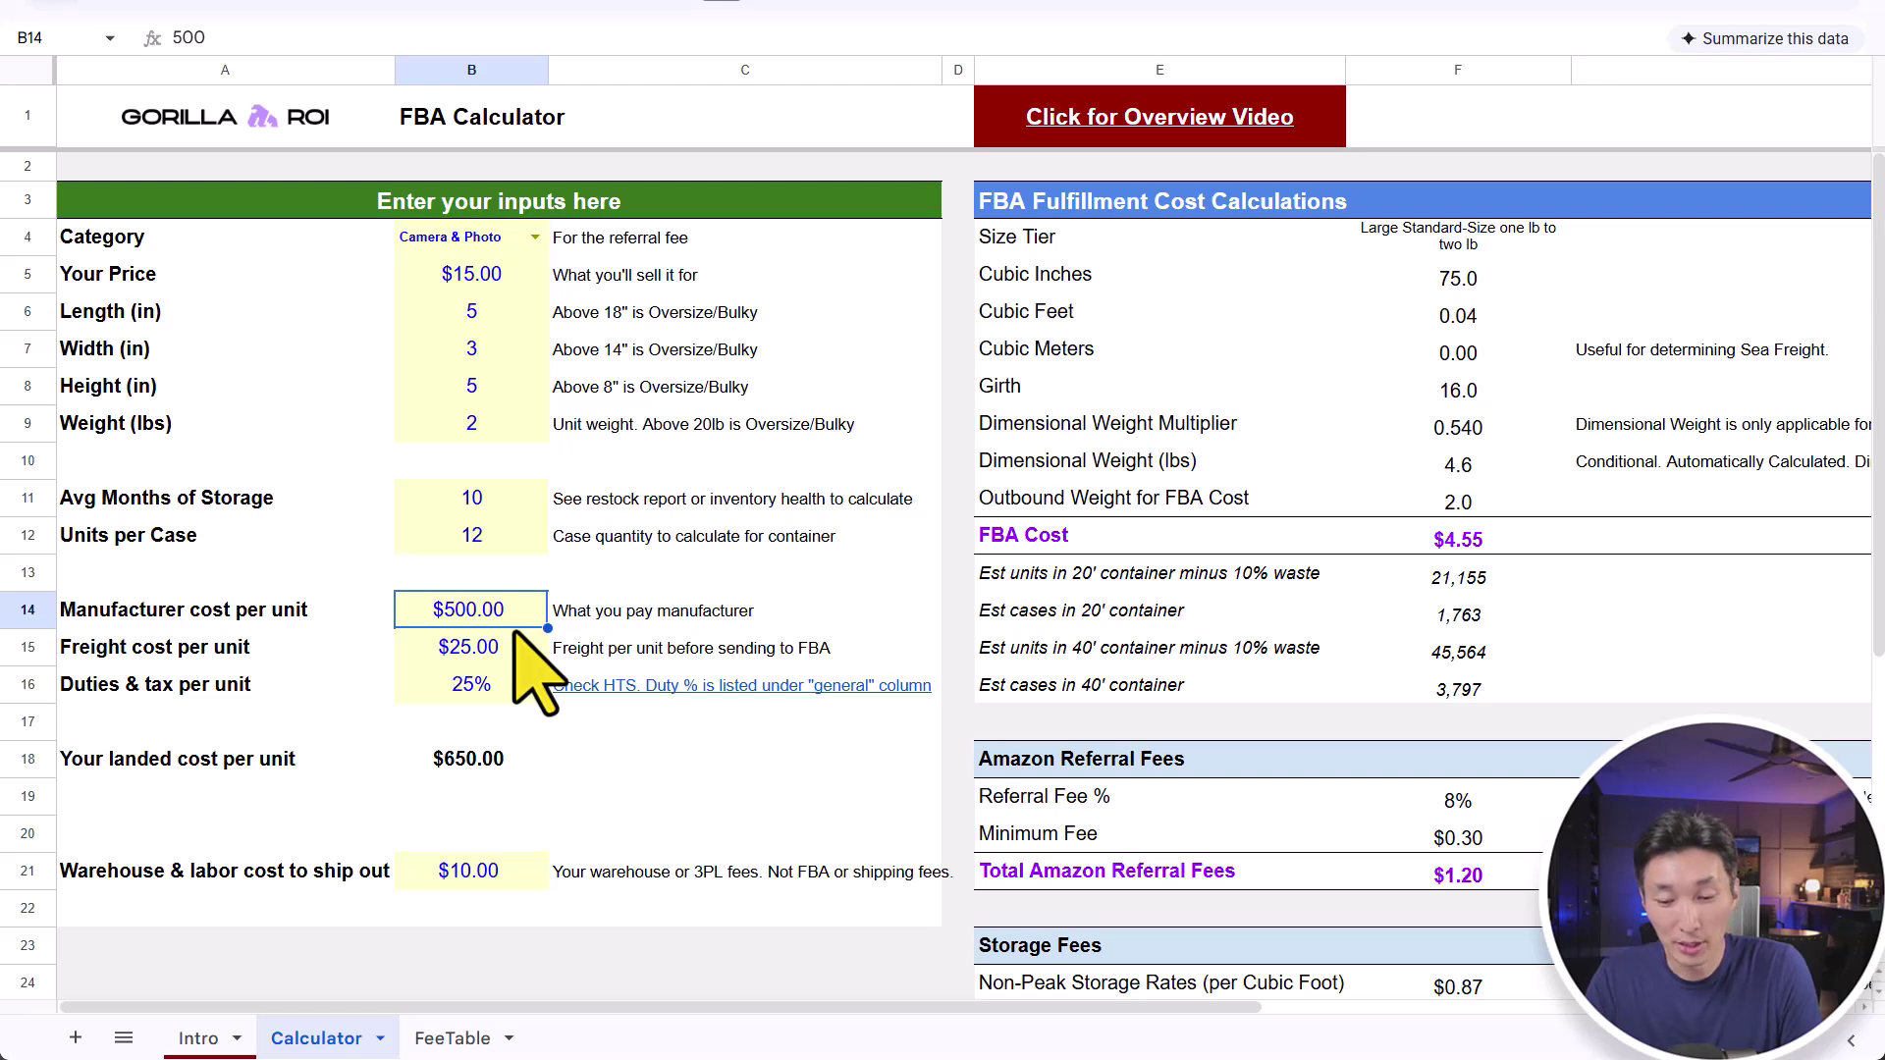
key(Return)
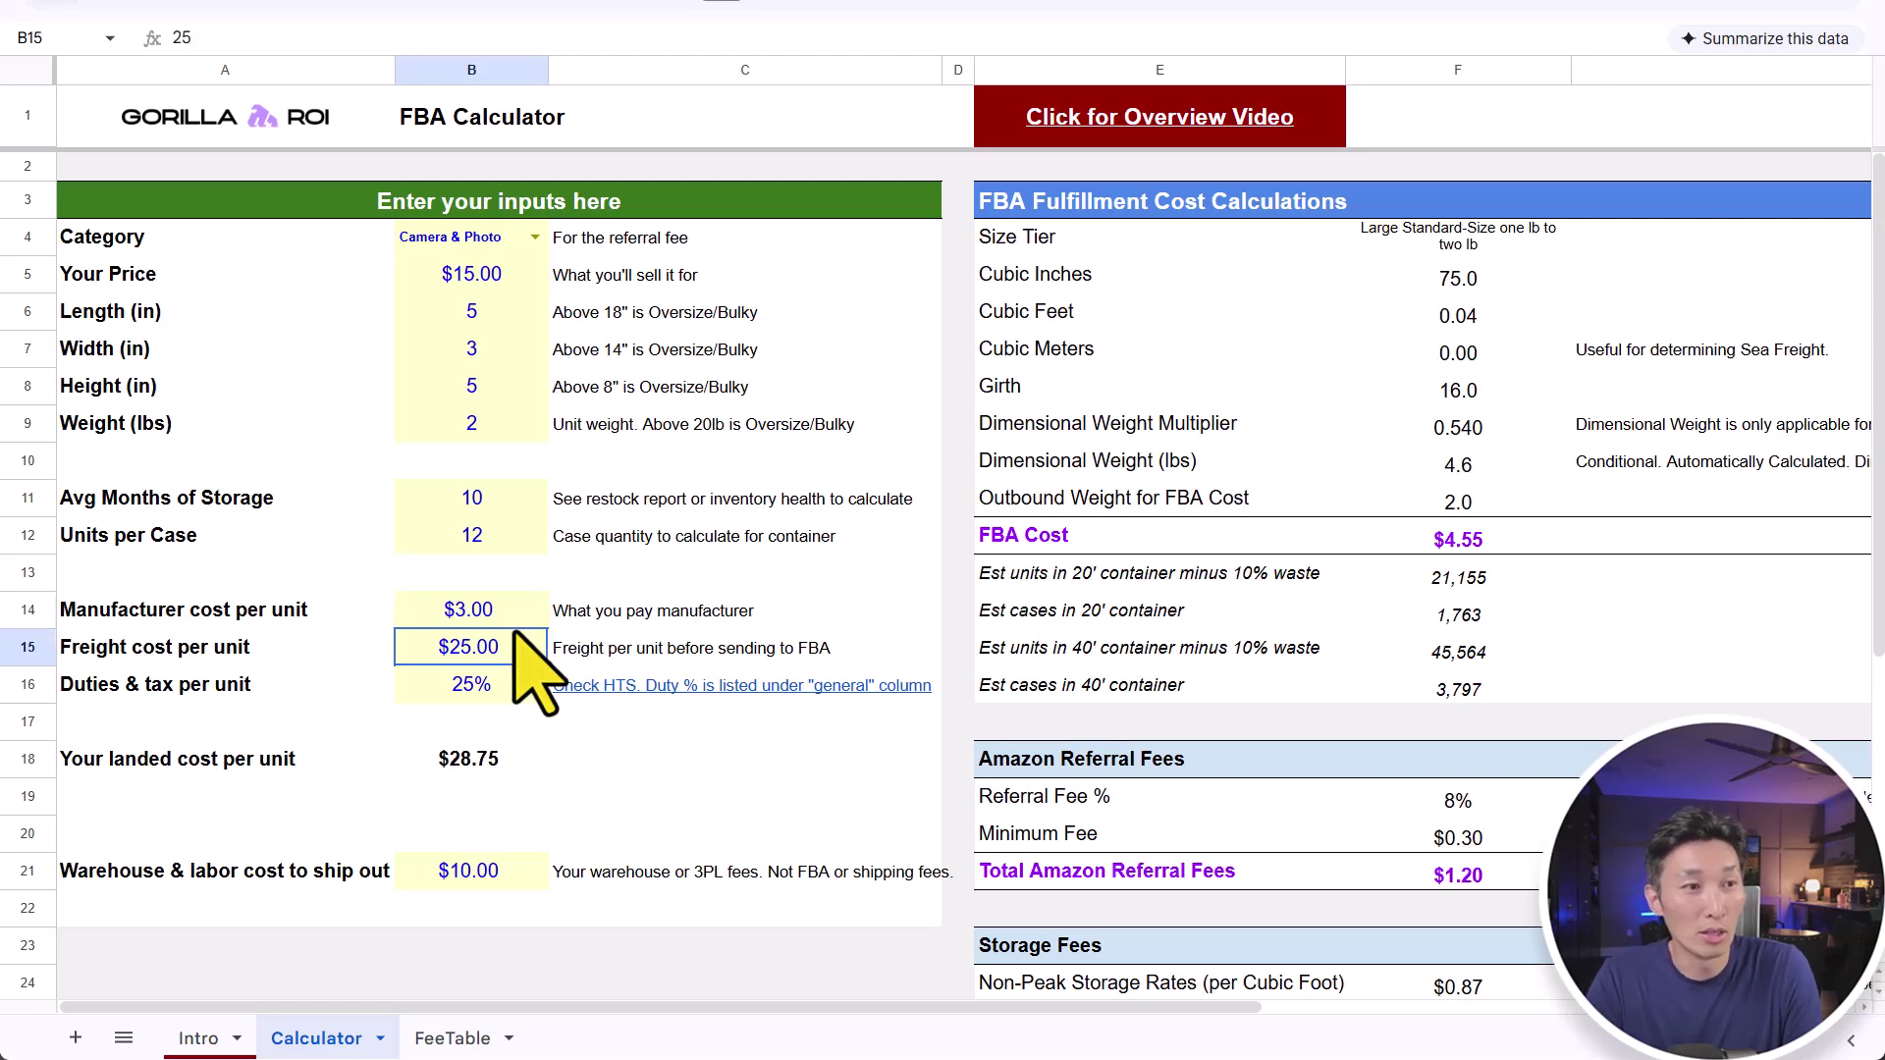
text(1)
key(Return)
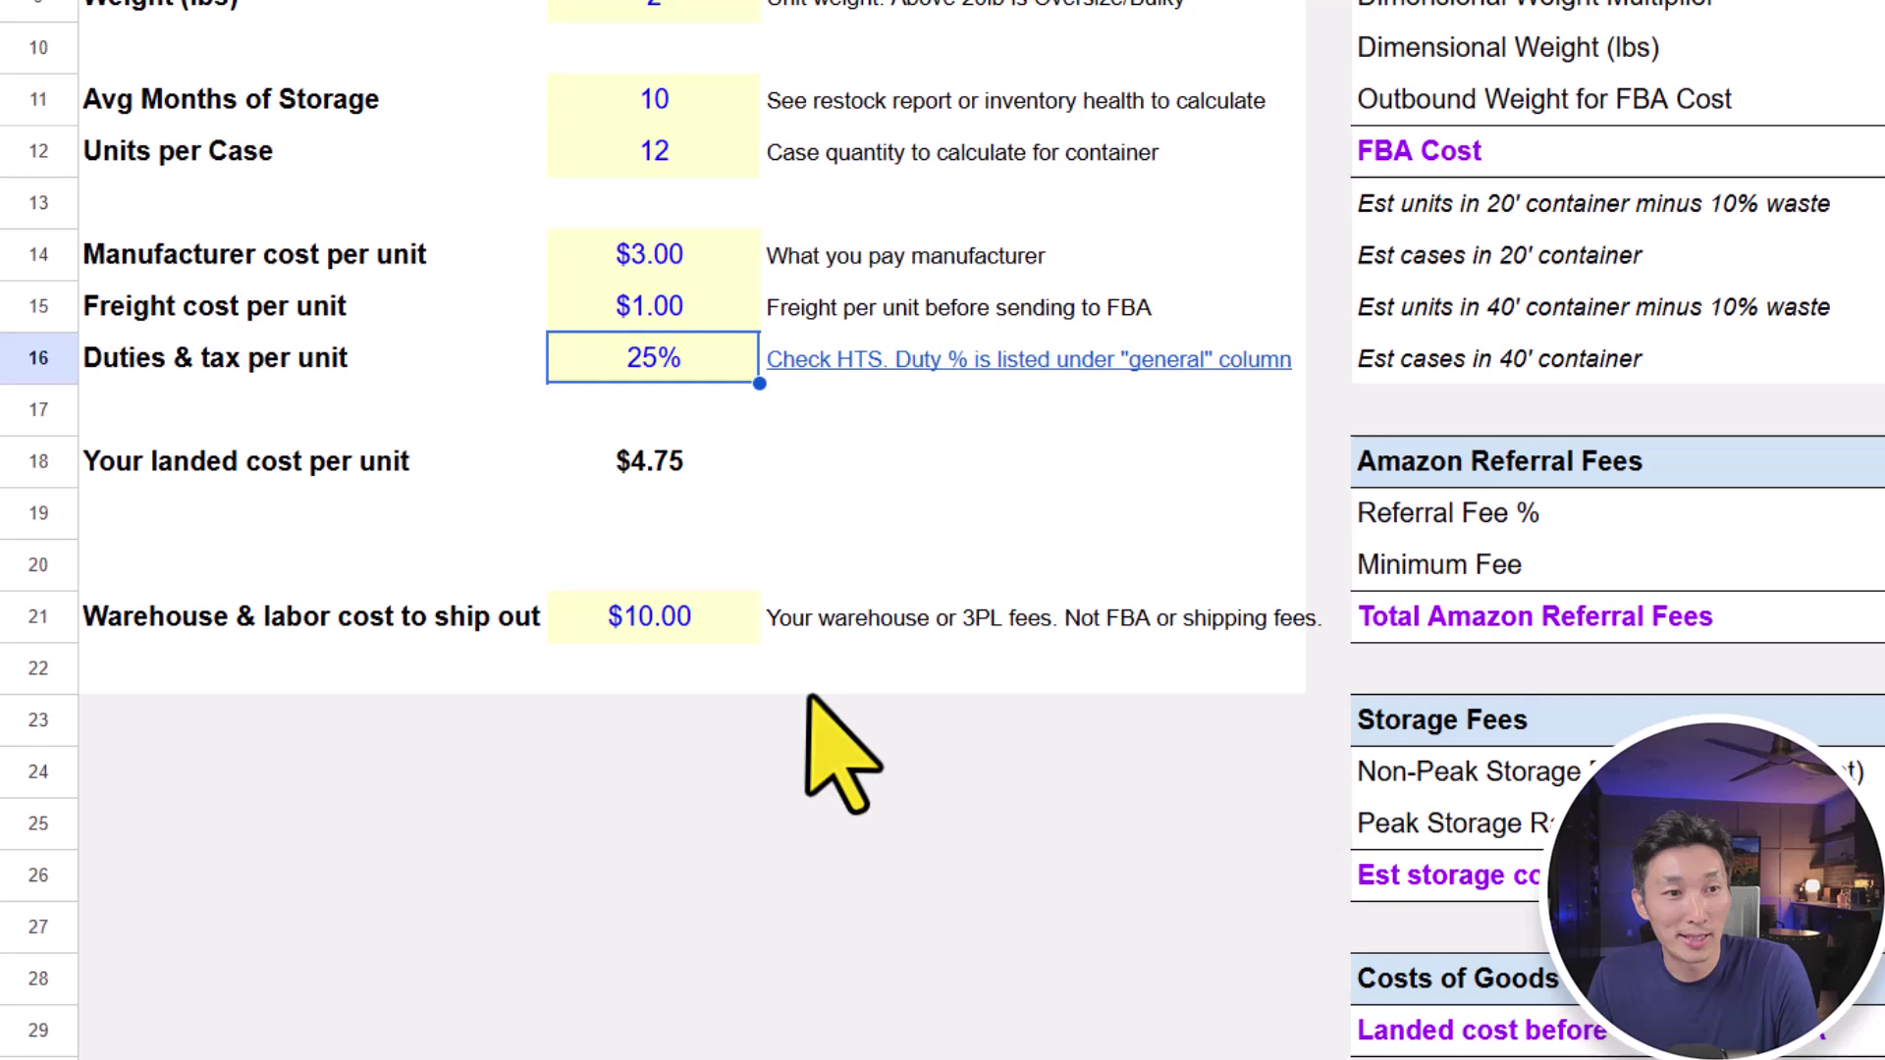
Set the warehouse and labor cost to ship out to $0.50.
click(675, 629)
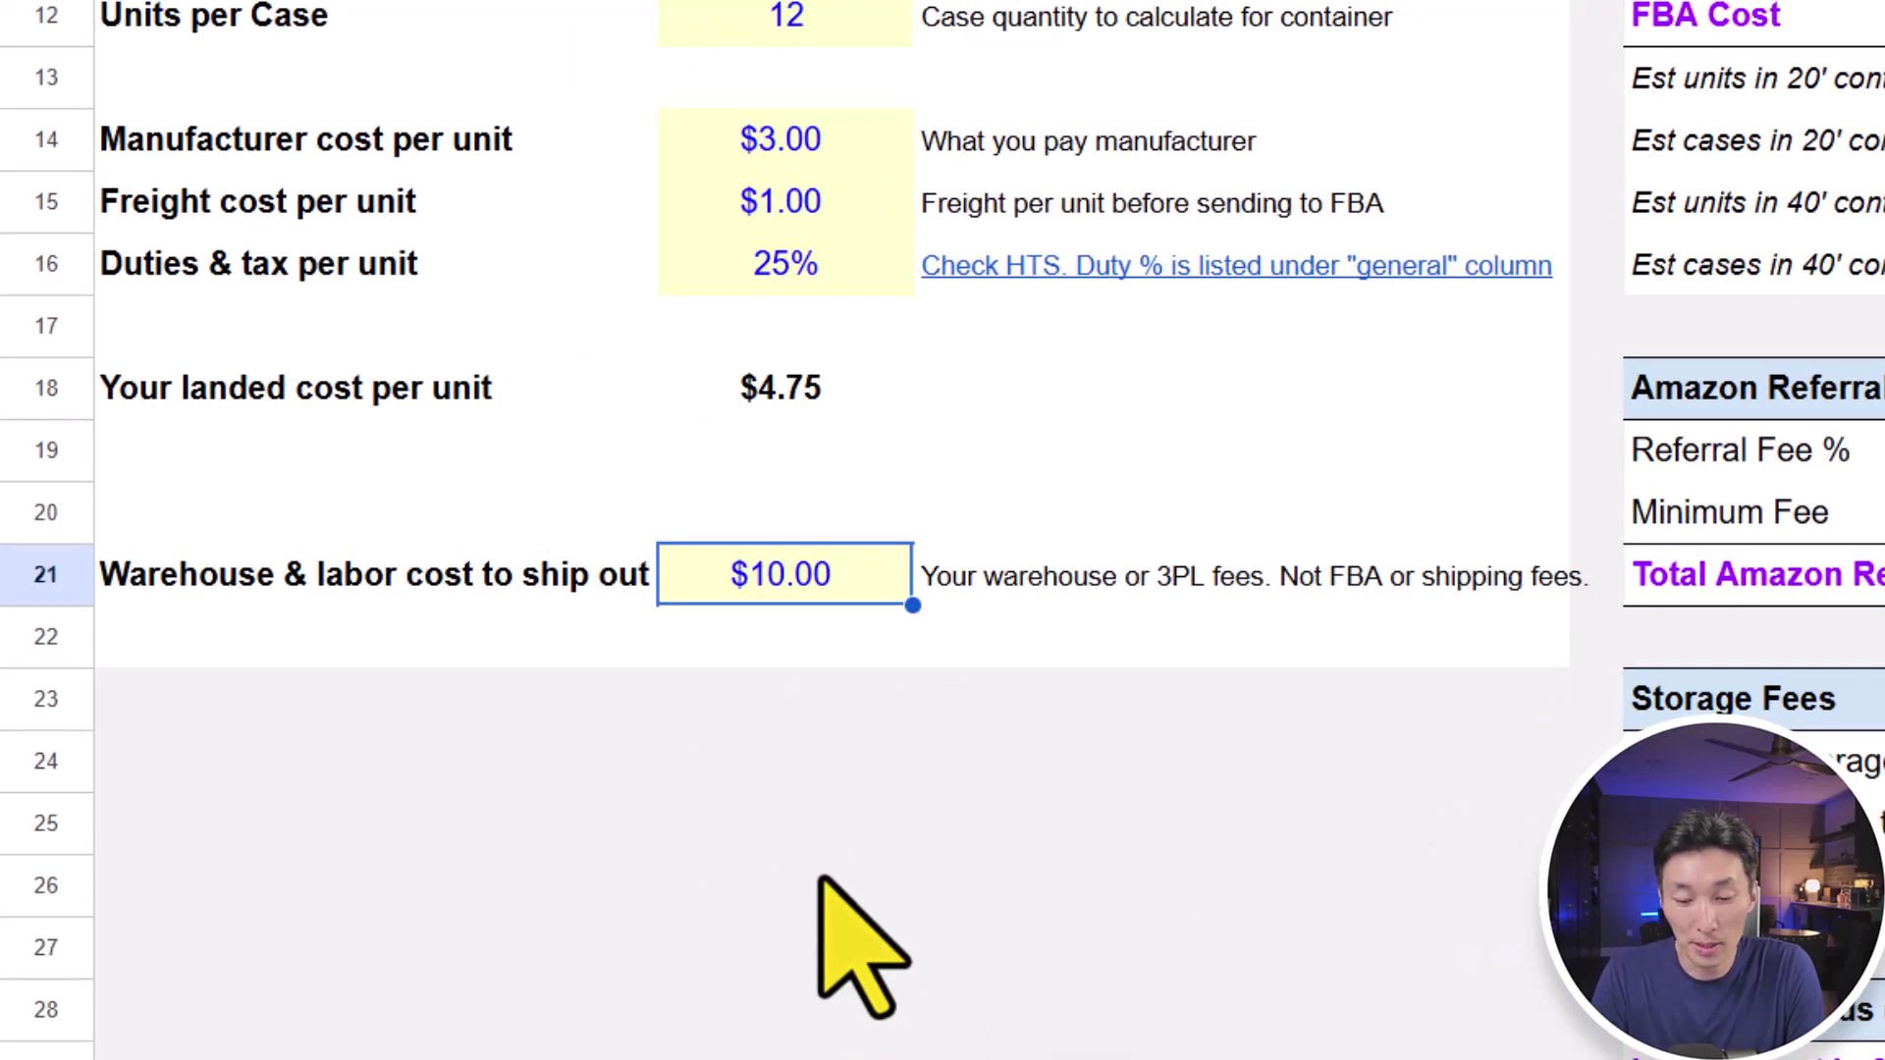
text(.5)
key(Return)
scroll(775, 864, up, 2)
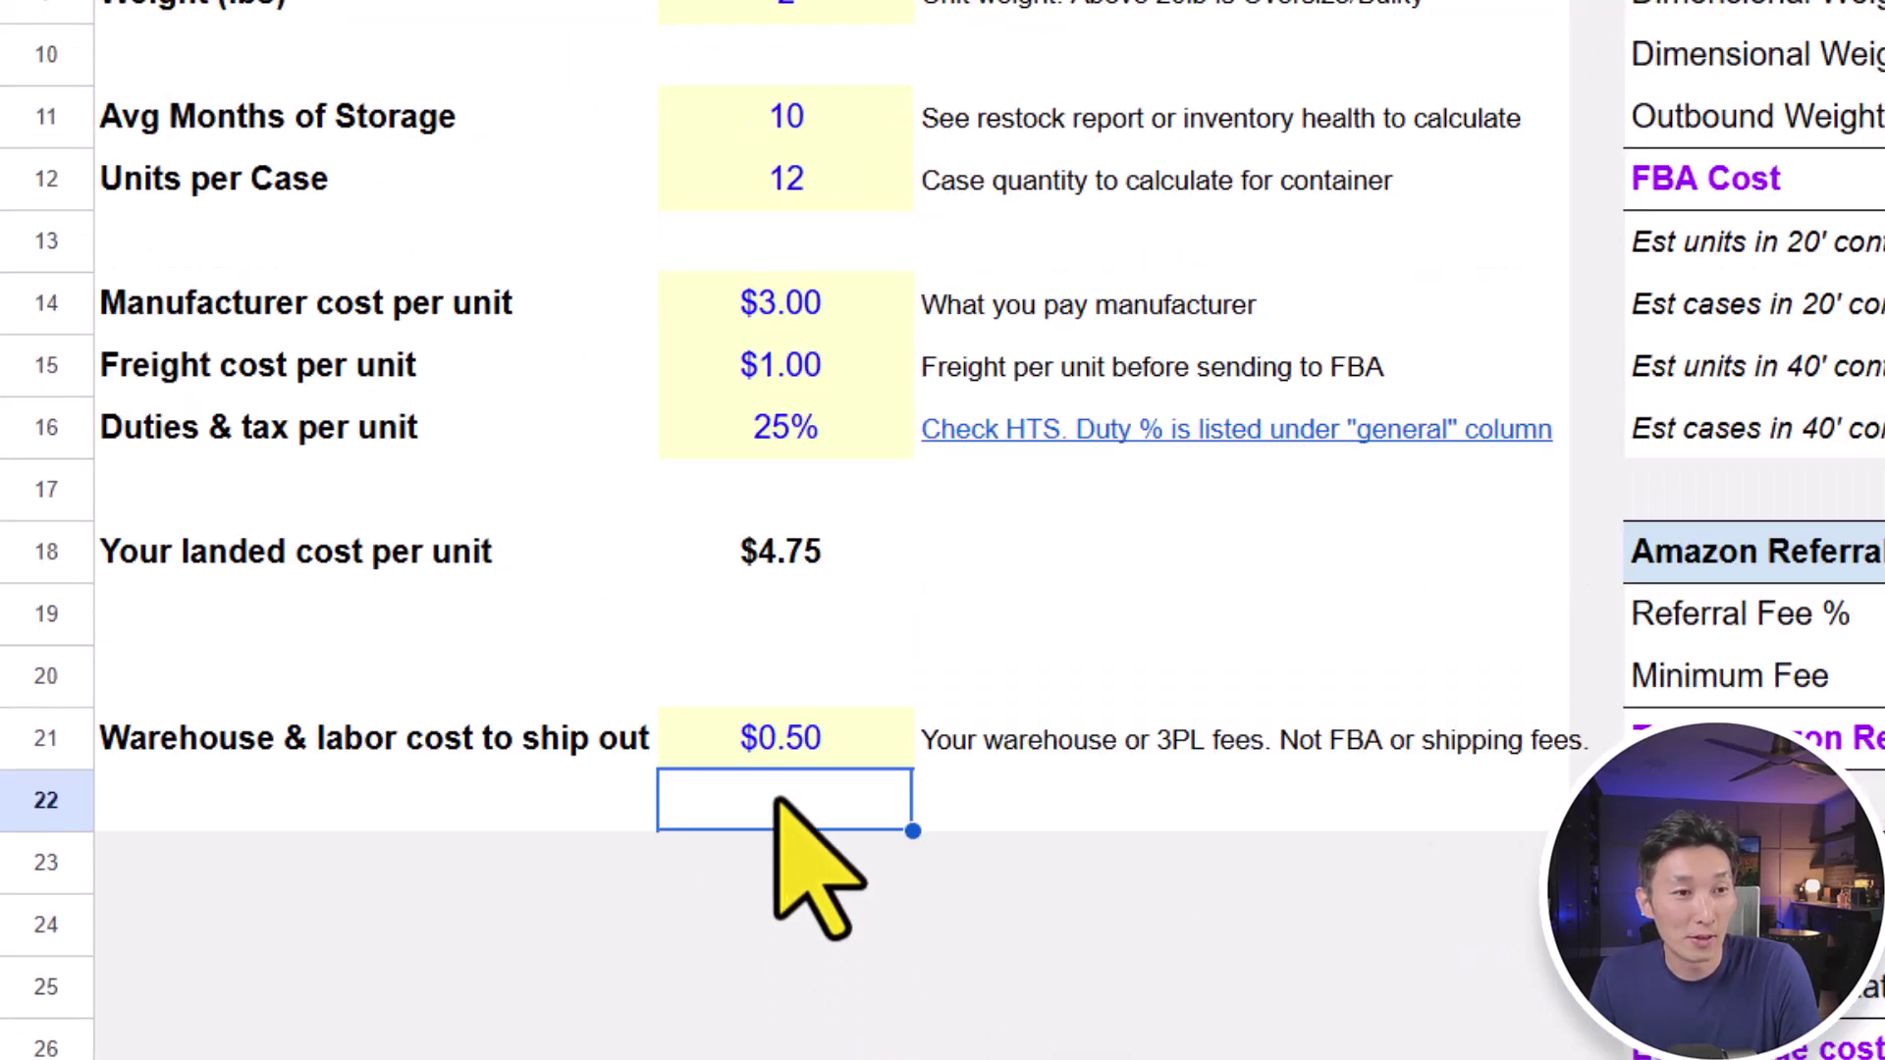
click(772, 750)
Change the product category to Sports & Outdoors.
scroll(786, 755, up, 2)
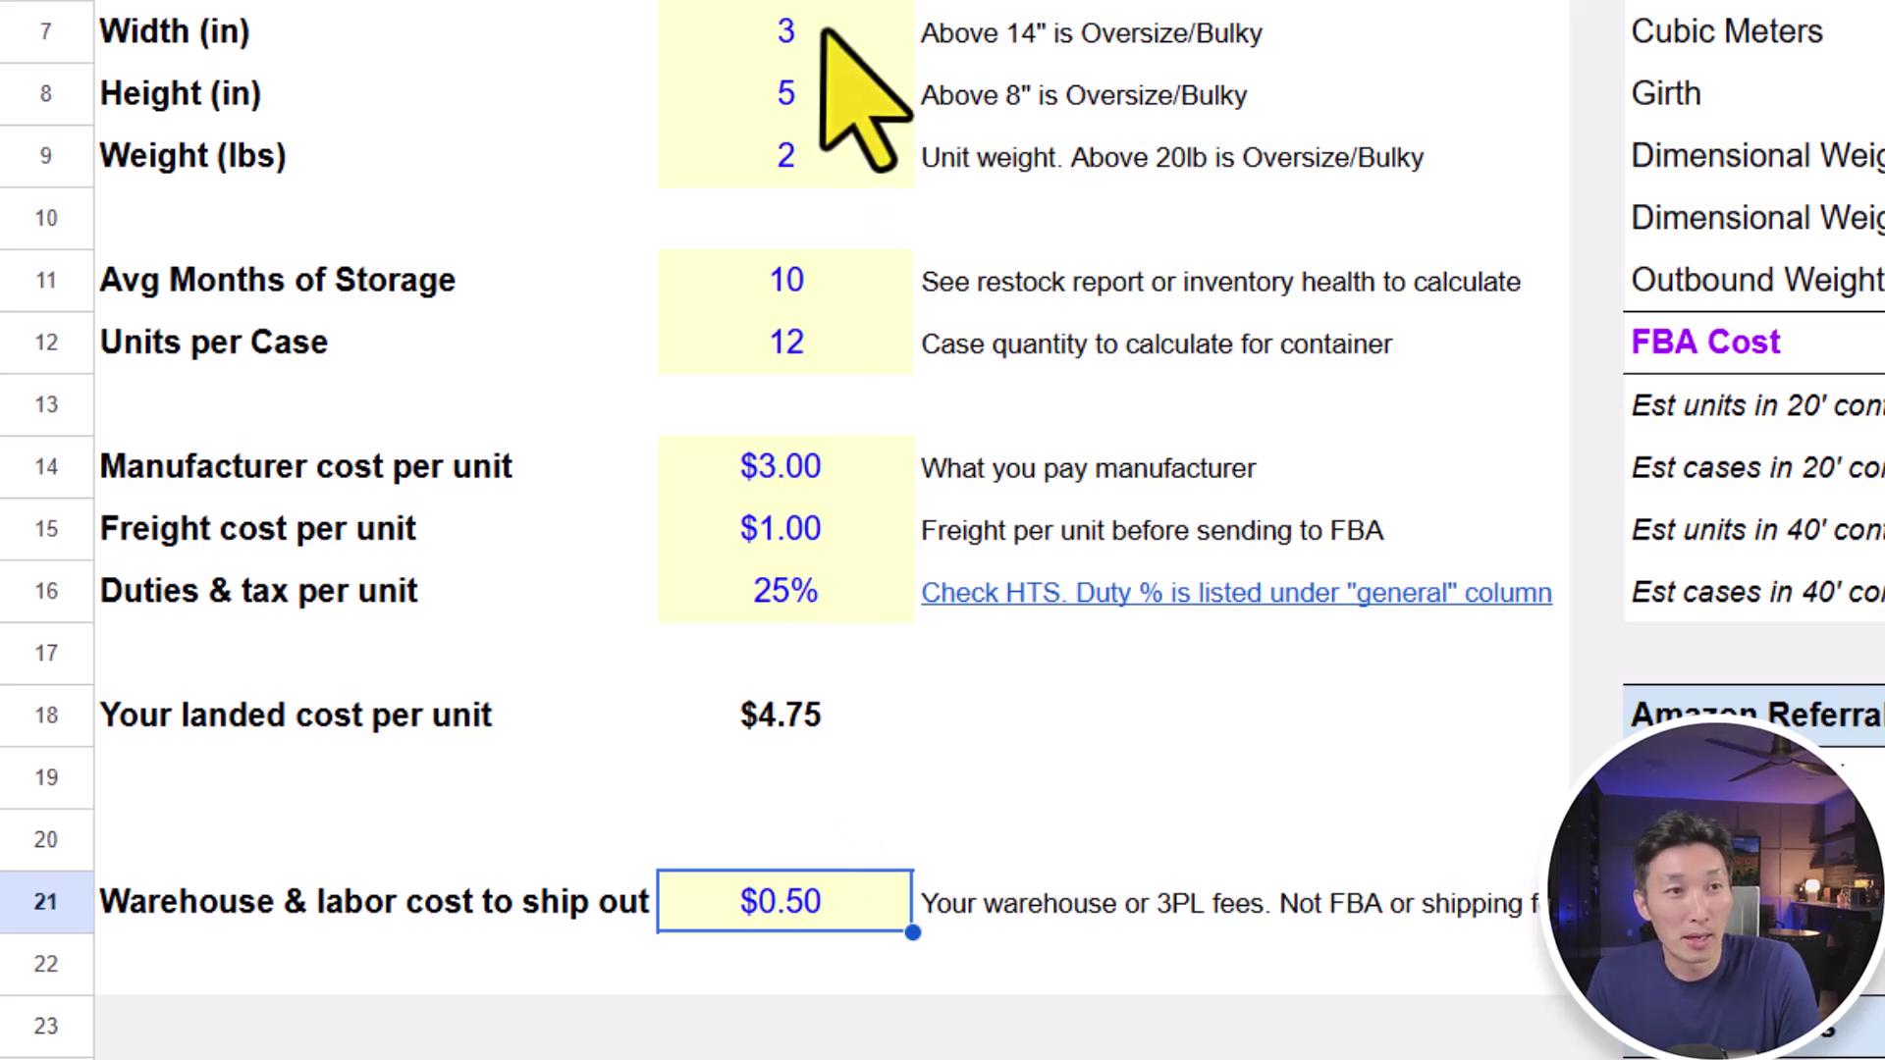
click(841, 368)
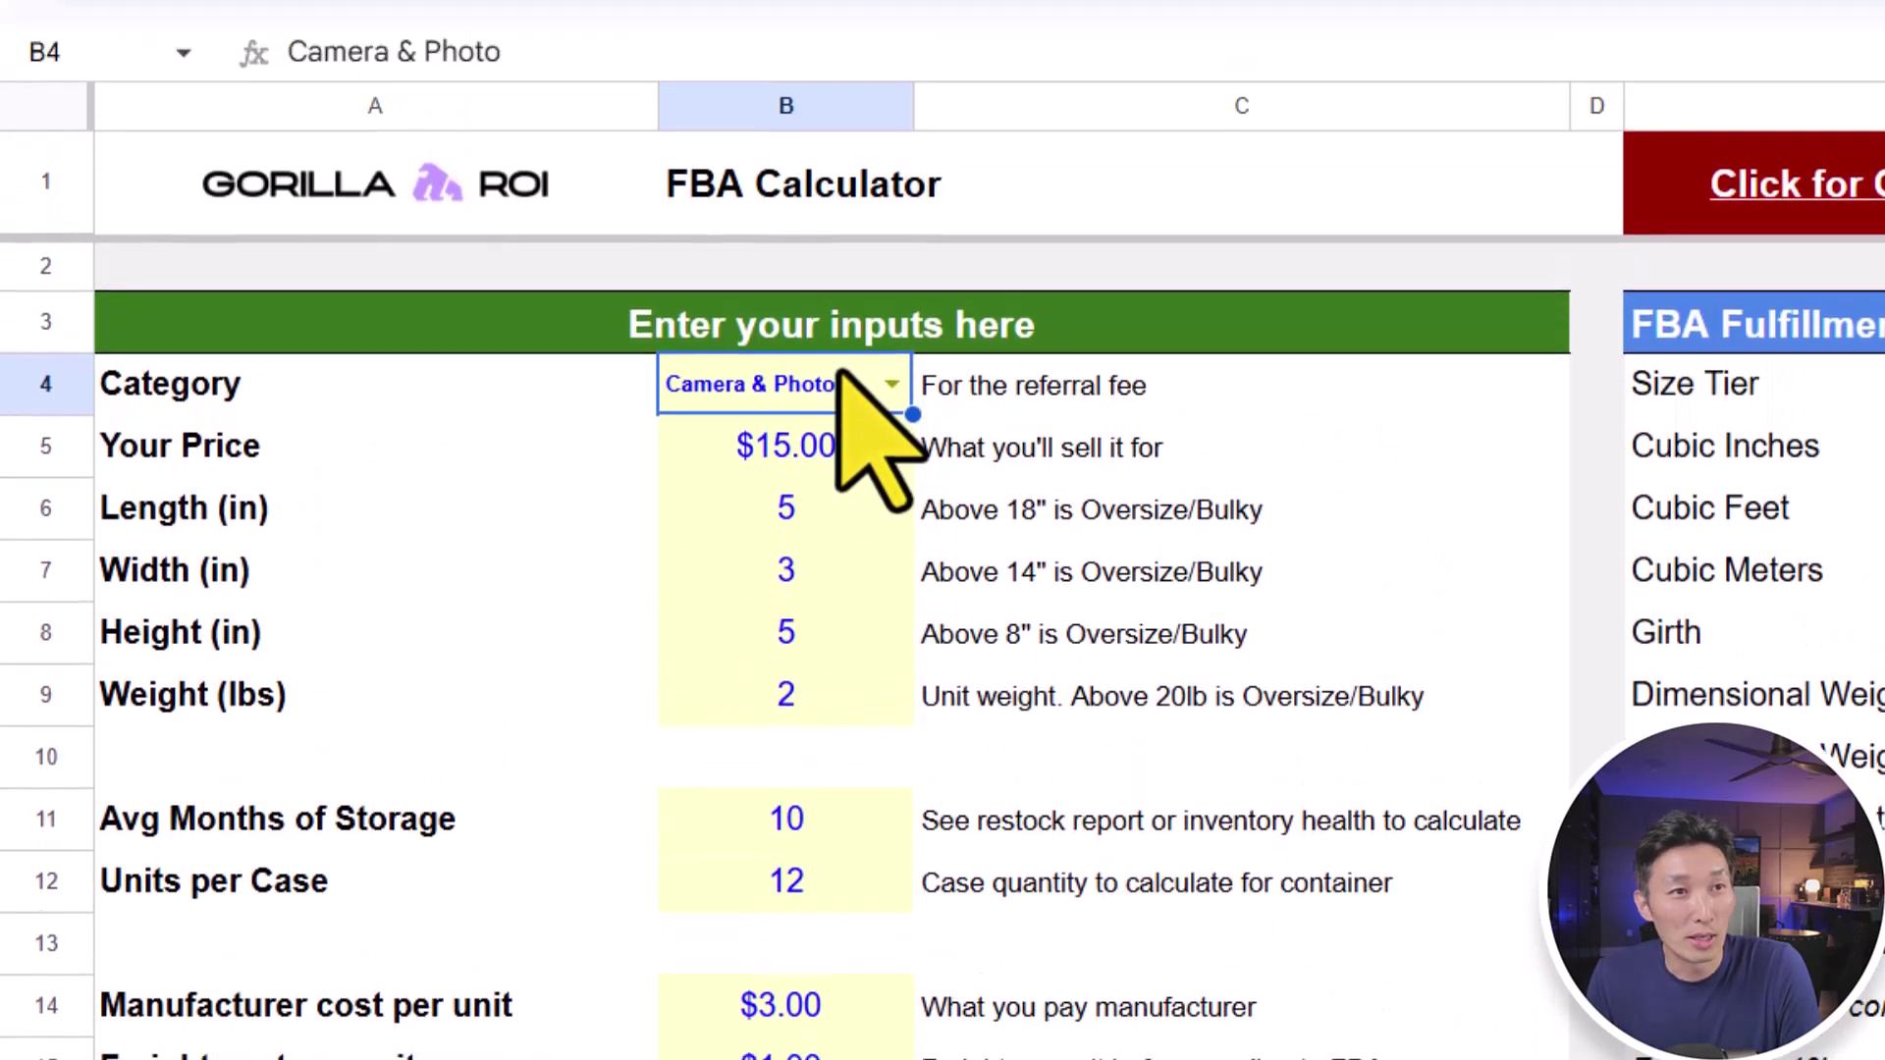
click(893, 474)
text(s)
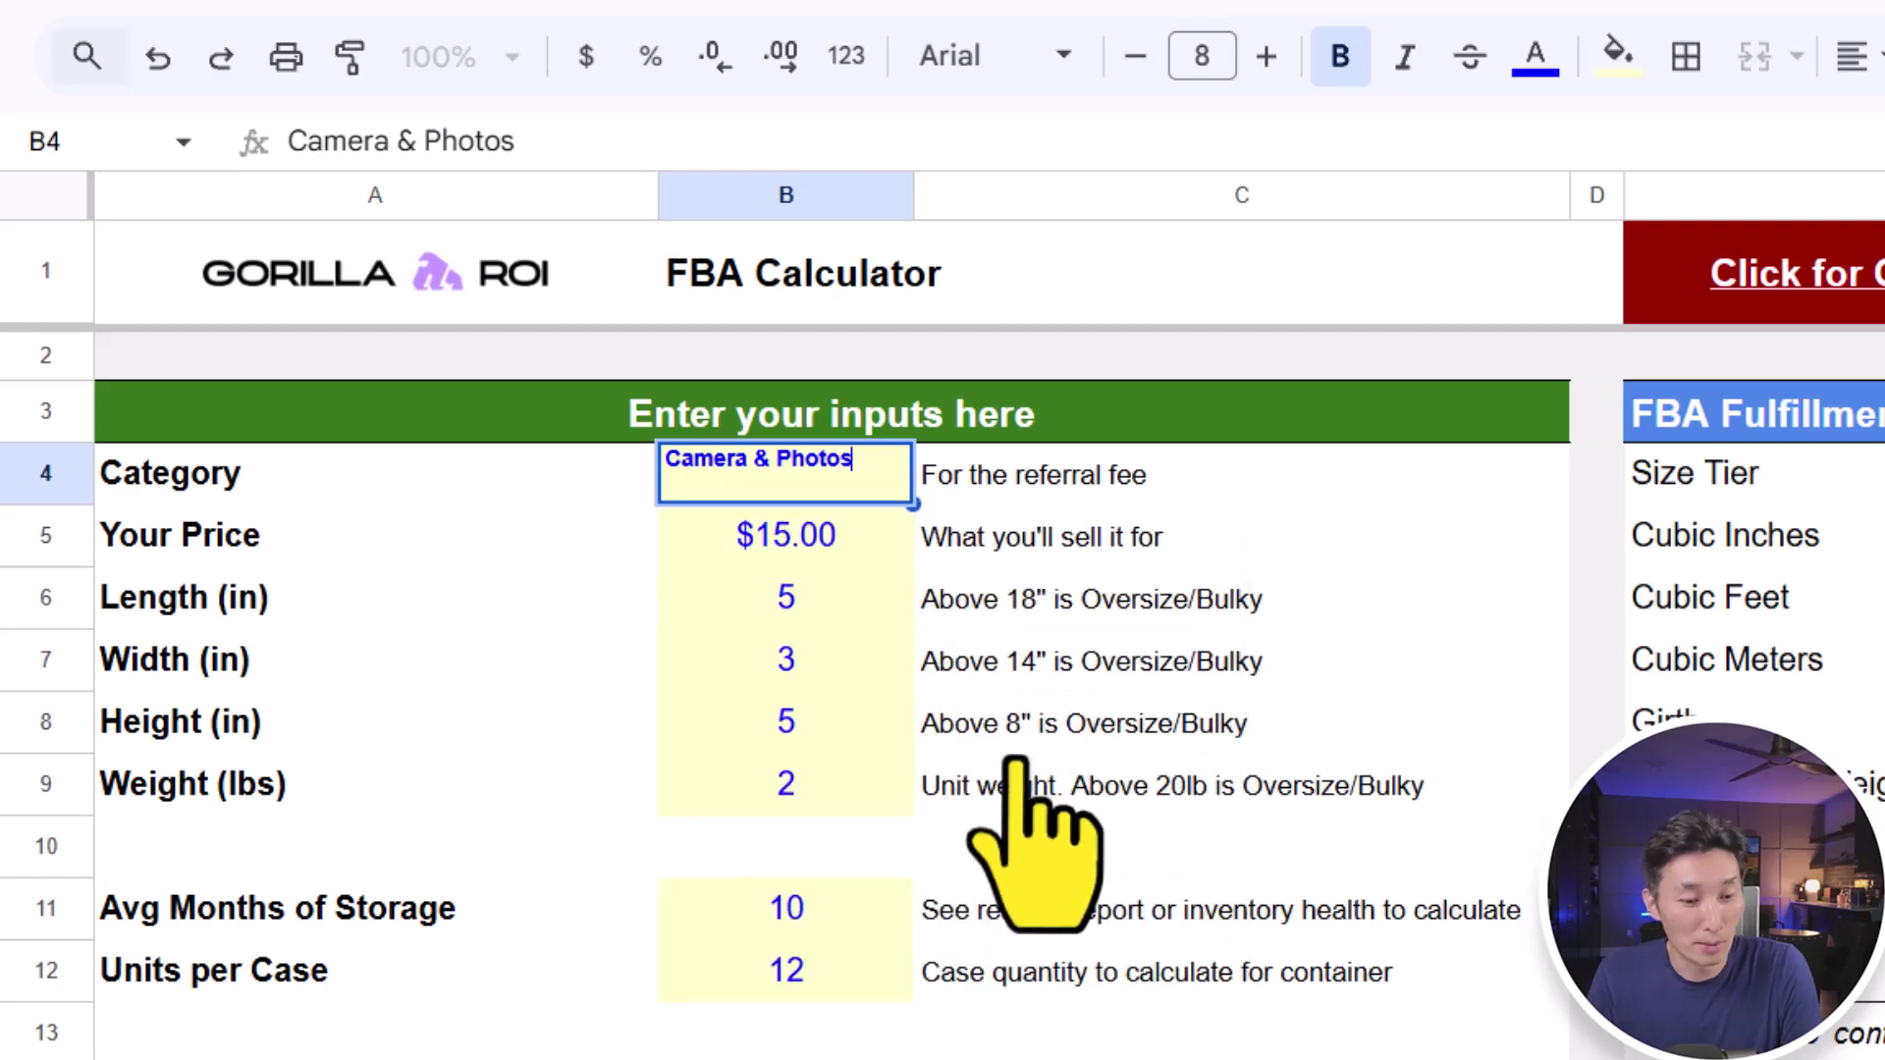
text(p)
key(BackSpace)
key(BackSpace)
key(BackSpace)
key(BackSpace)
key(BackSpace)
key(BackSpace)
key(BackSpace)
key(BackSpace)
key(BackSpace)
key(BackSpace)
key(BackSpace)
key(BackSpace)
key(BackSpace)
key(BackSpace)
key(BackSpace)
key(BackSpace)
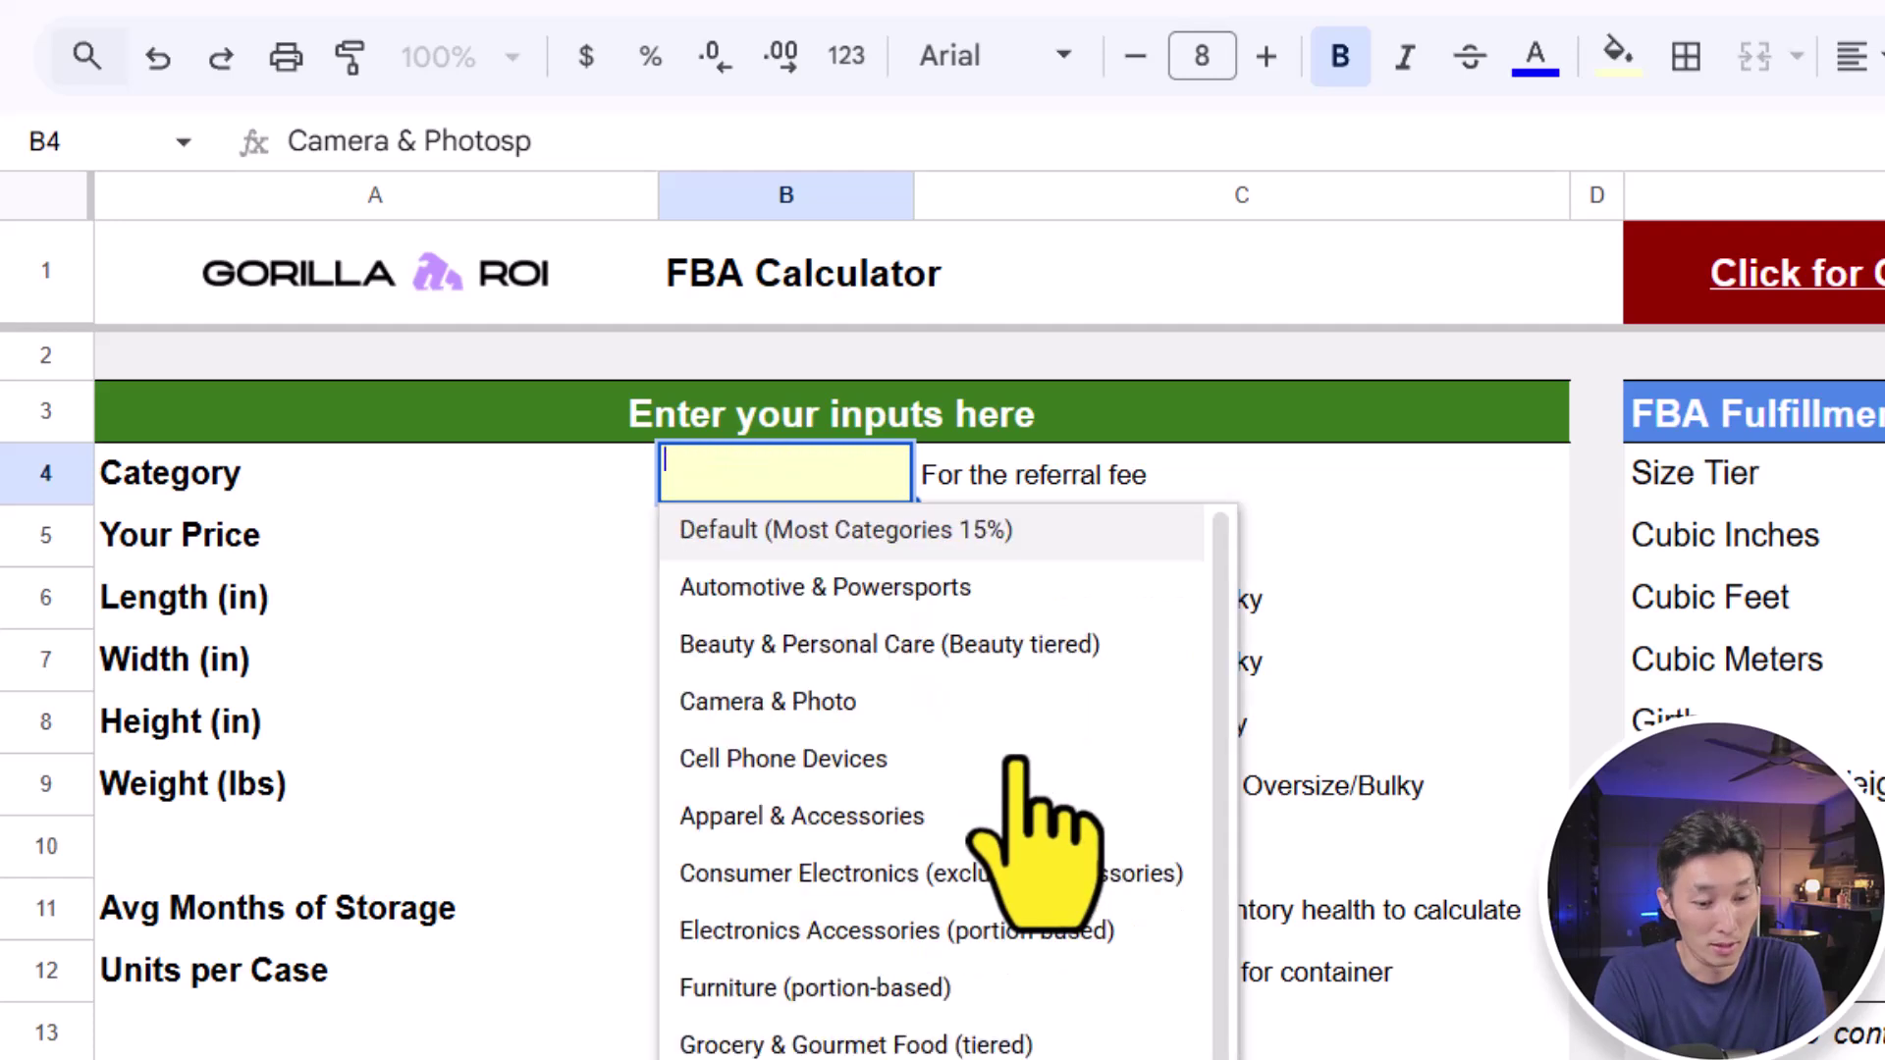
text(spo)
click(964, 535)
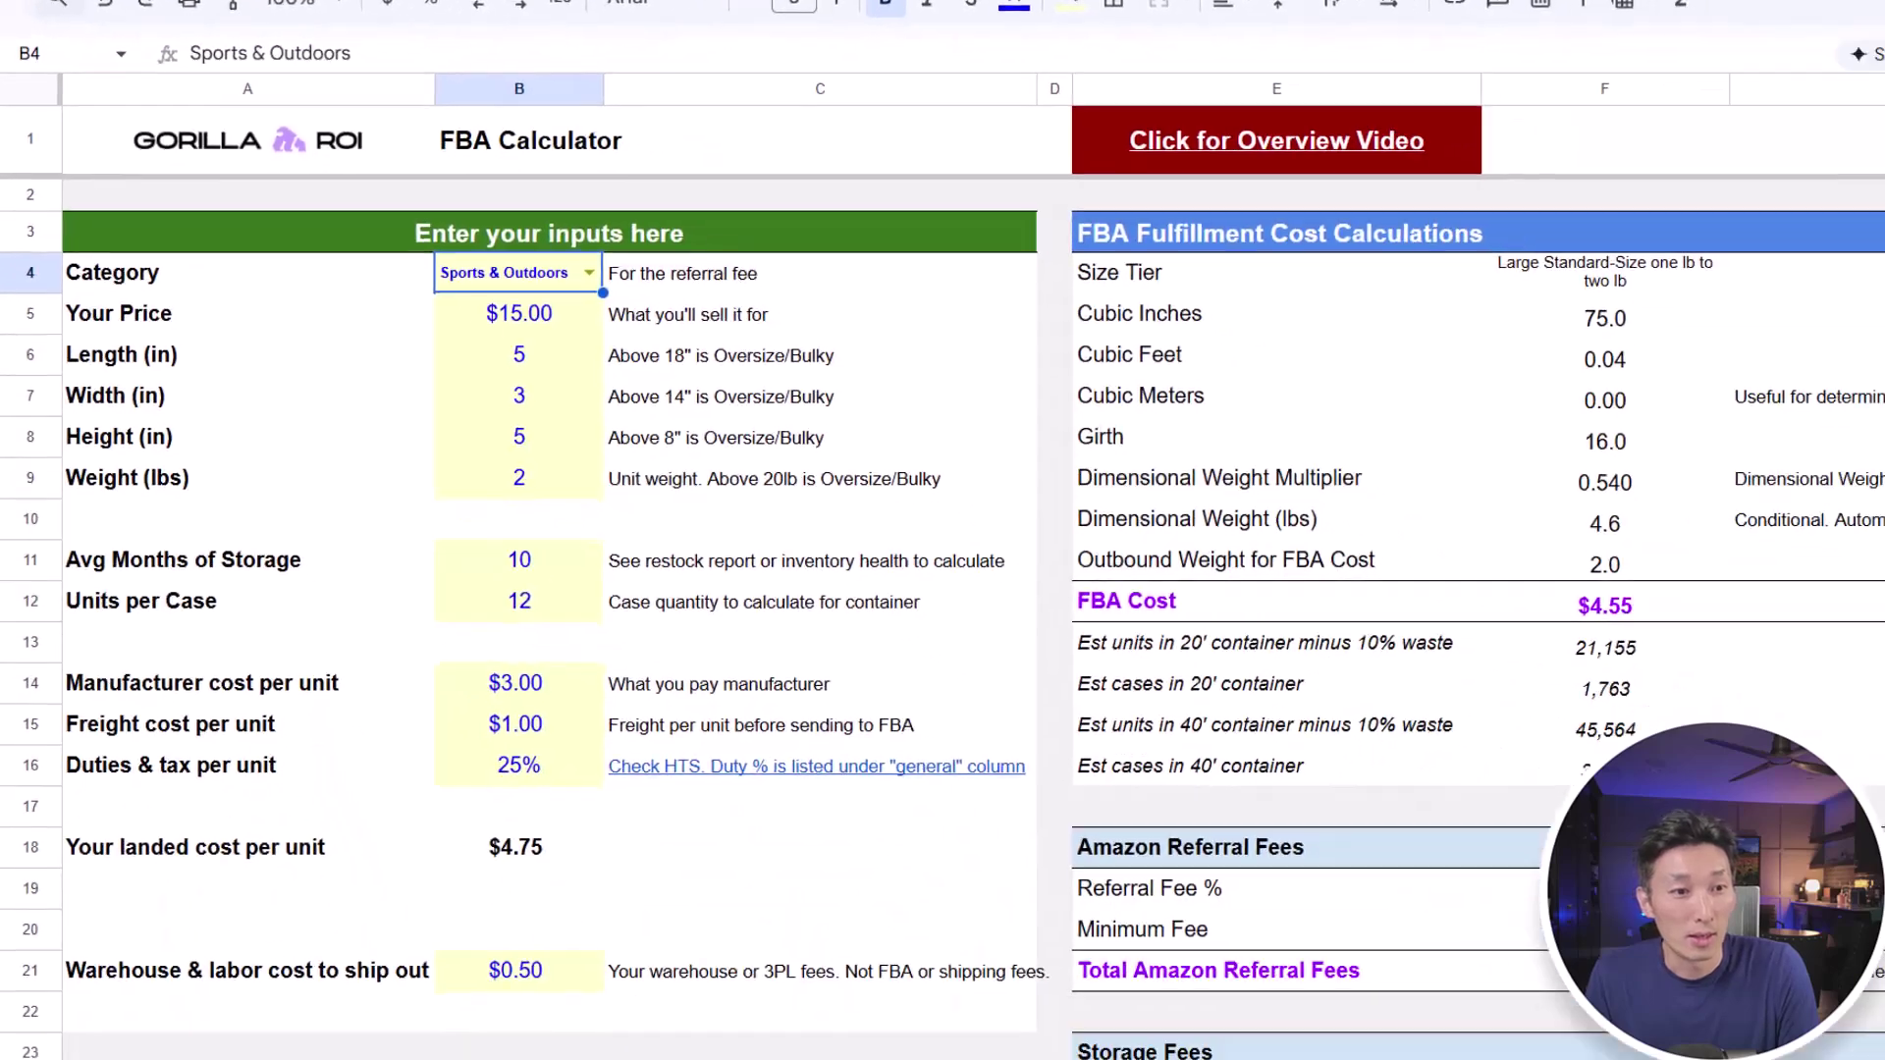
Review Total Profit and Total Profit Margin in the Summary section, along with the landed cost, storage, referral and FBA costs.
drag(690, 1006, 1109, 1006)
scroll(978, 923, down, 10)
click(815, 800)
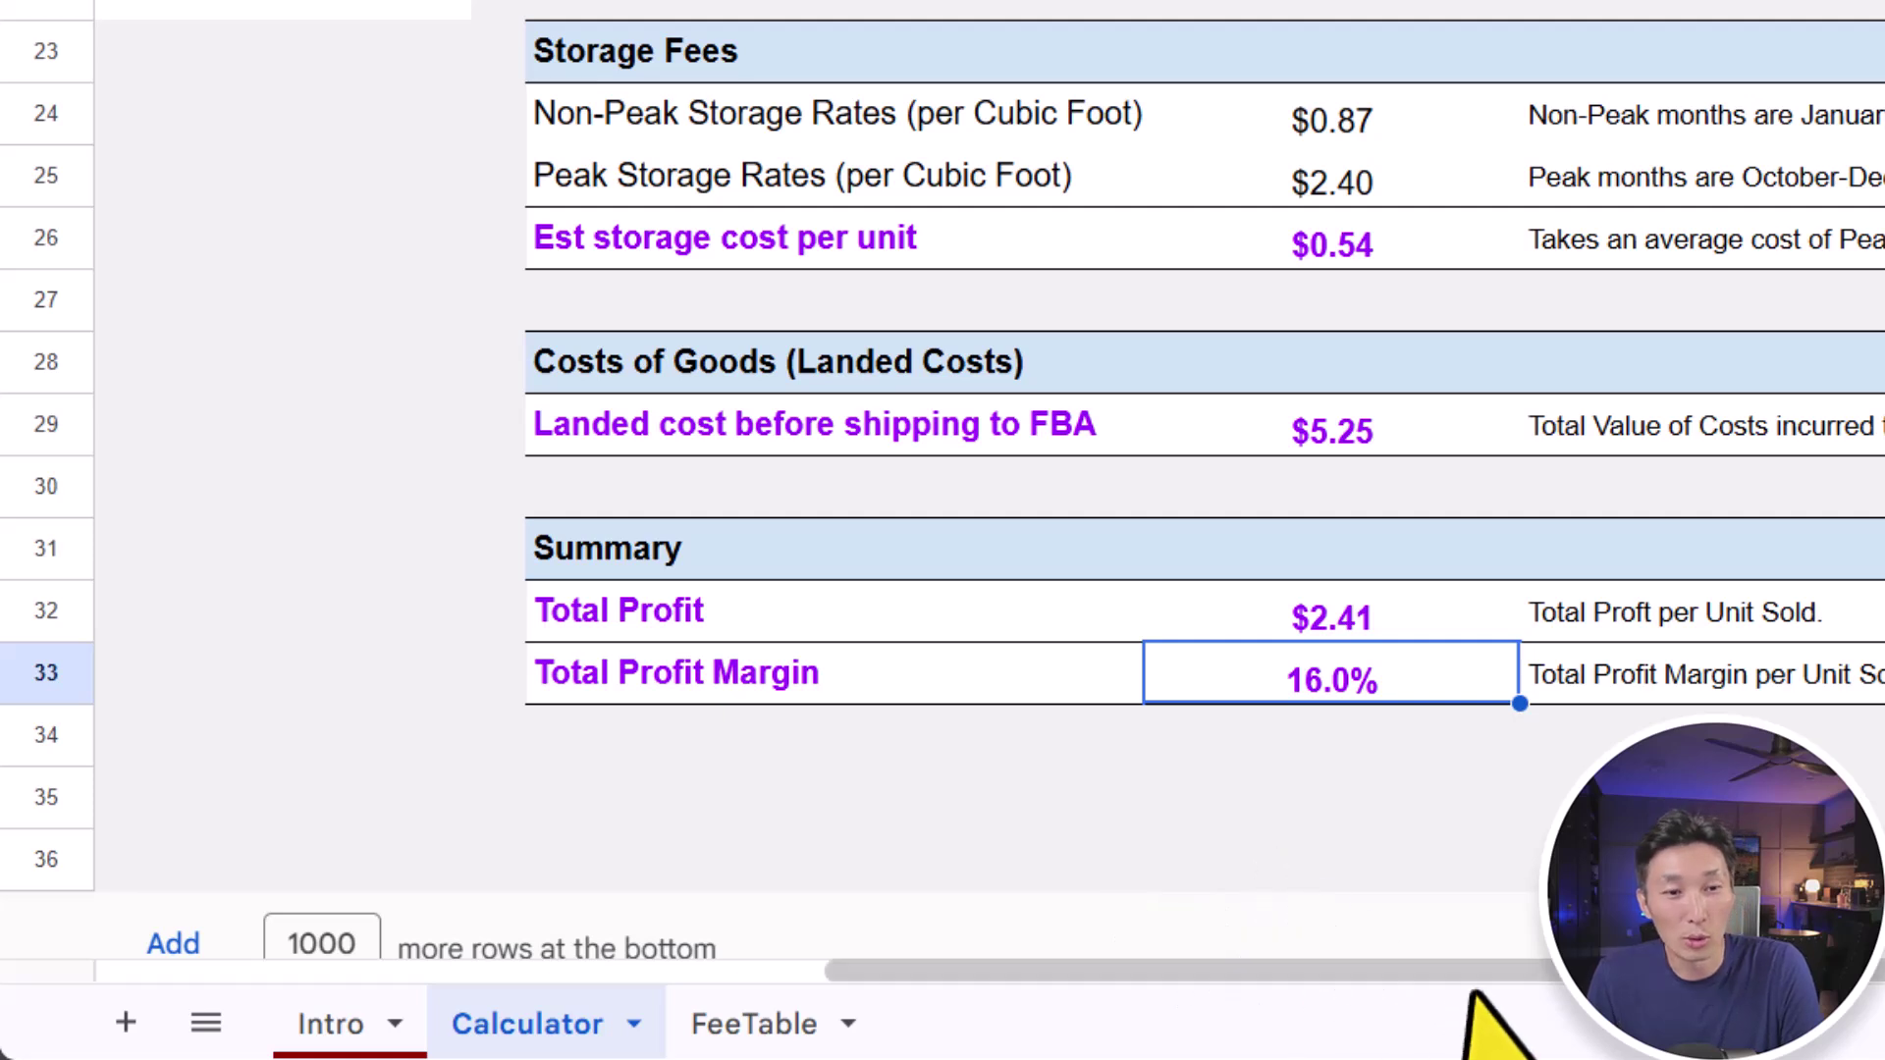
drag(1472, 986, 1406, 987)
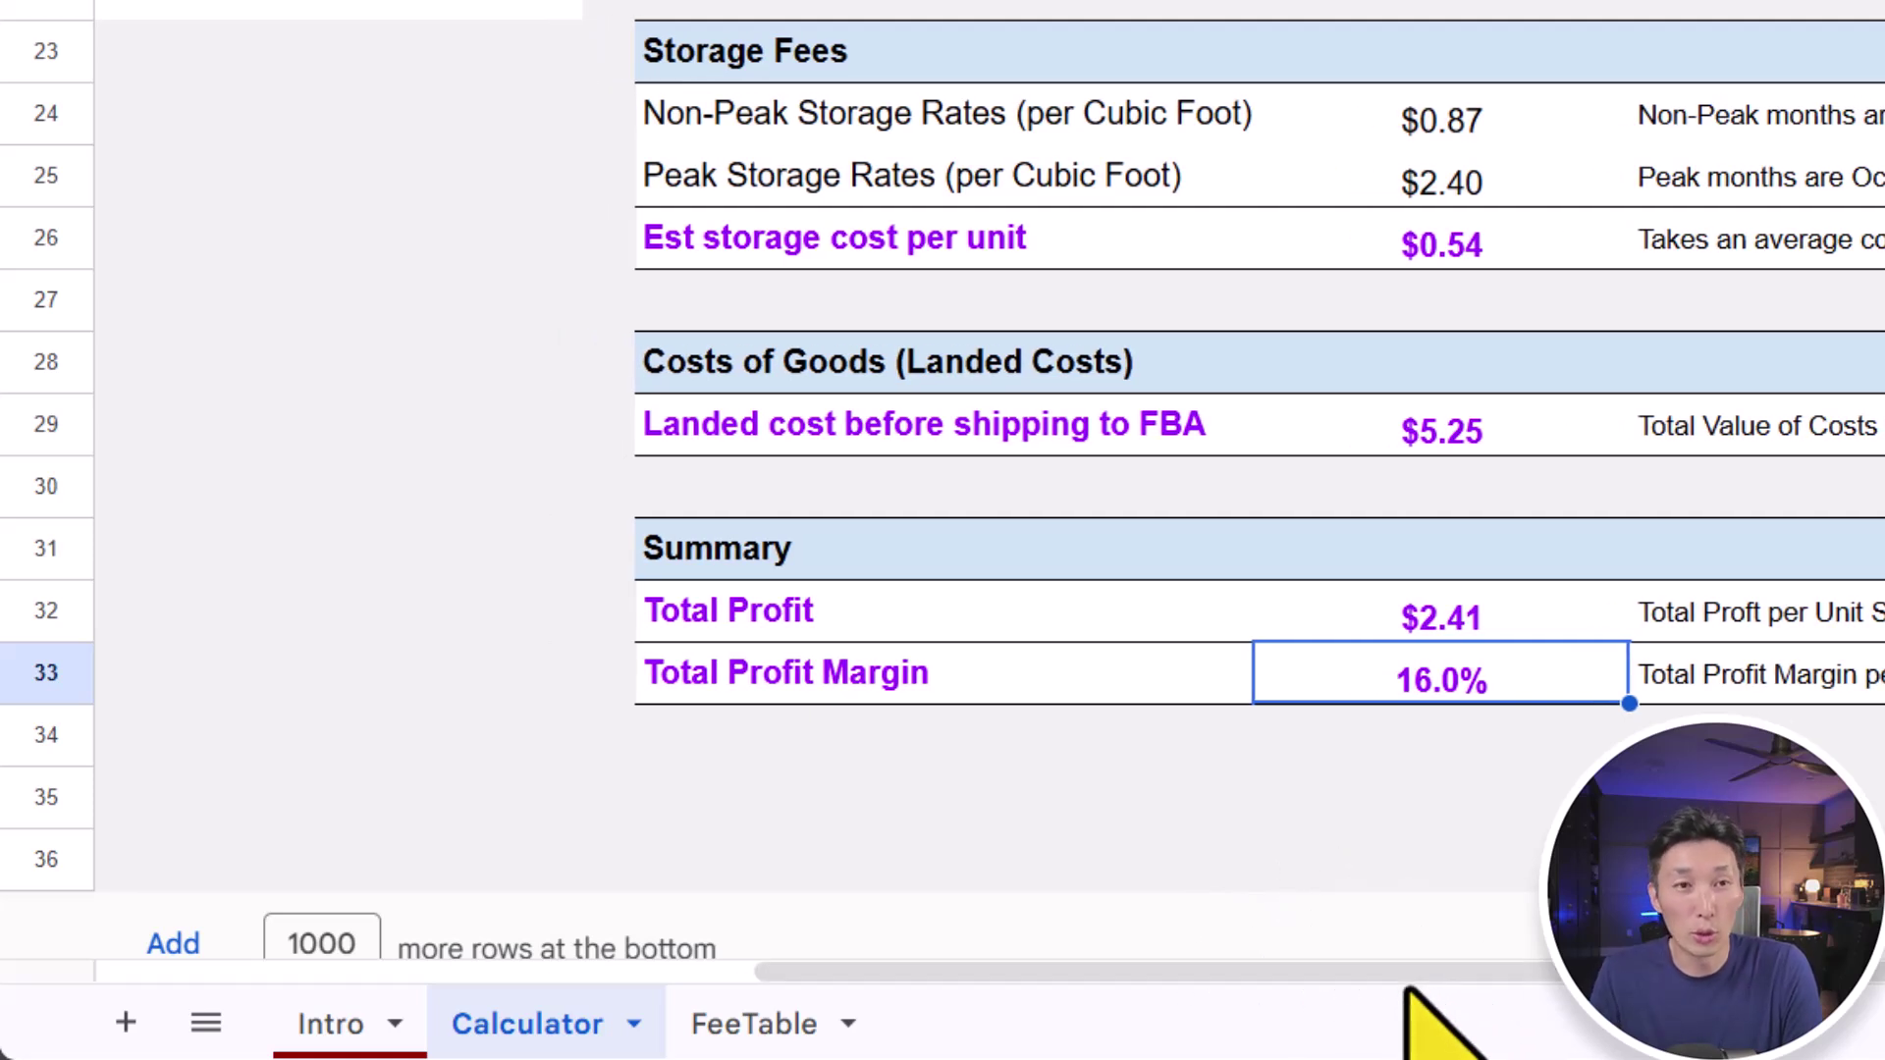
scroll(1401, 821, up, 2)
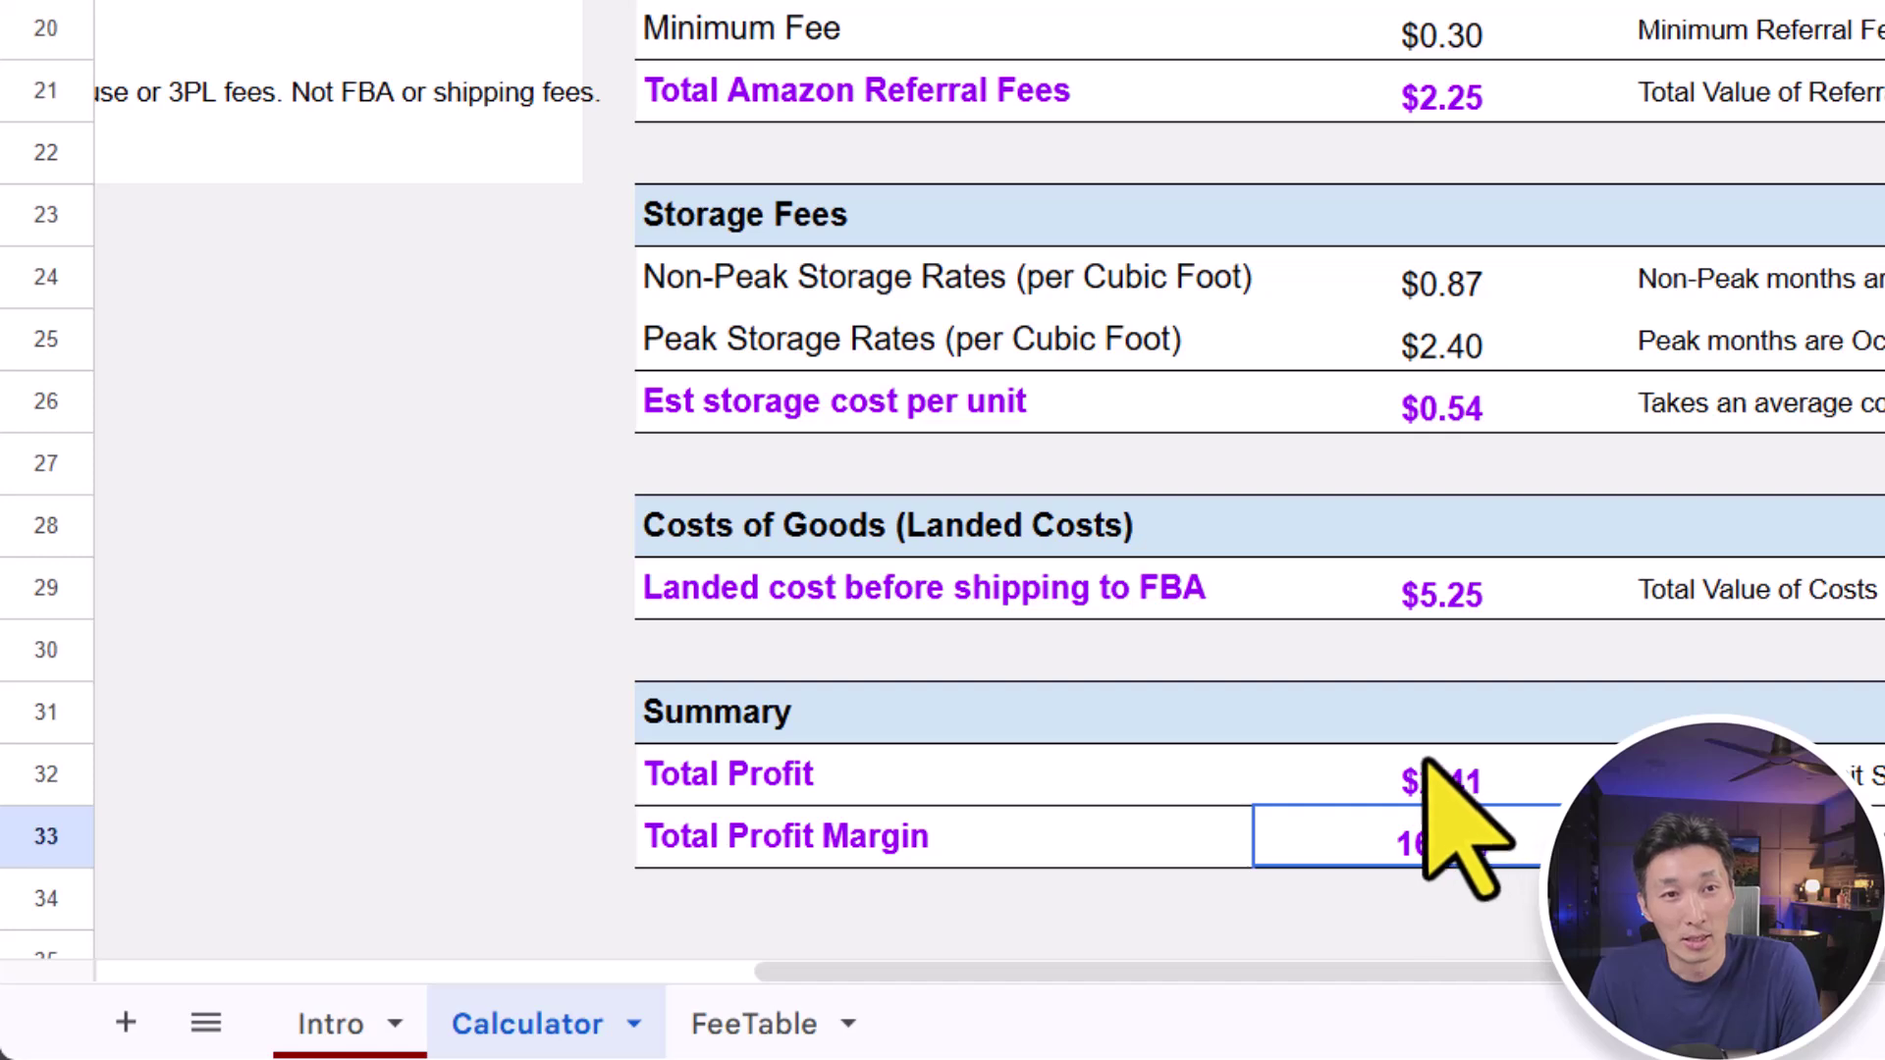
scroll(1443, 770, up, 5)
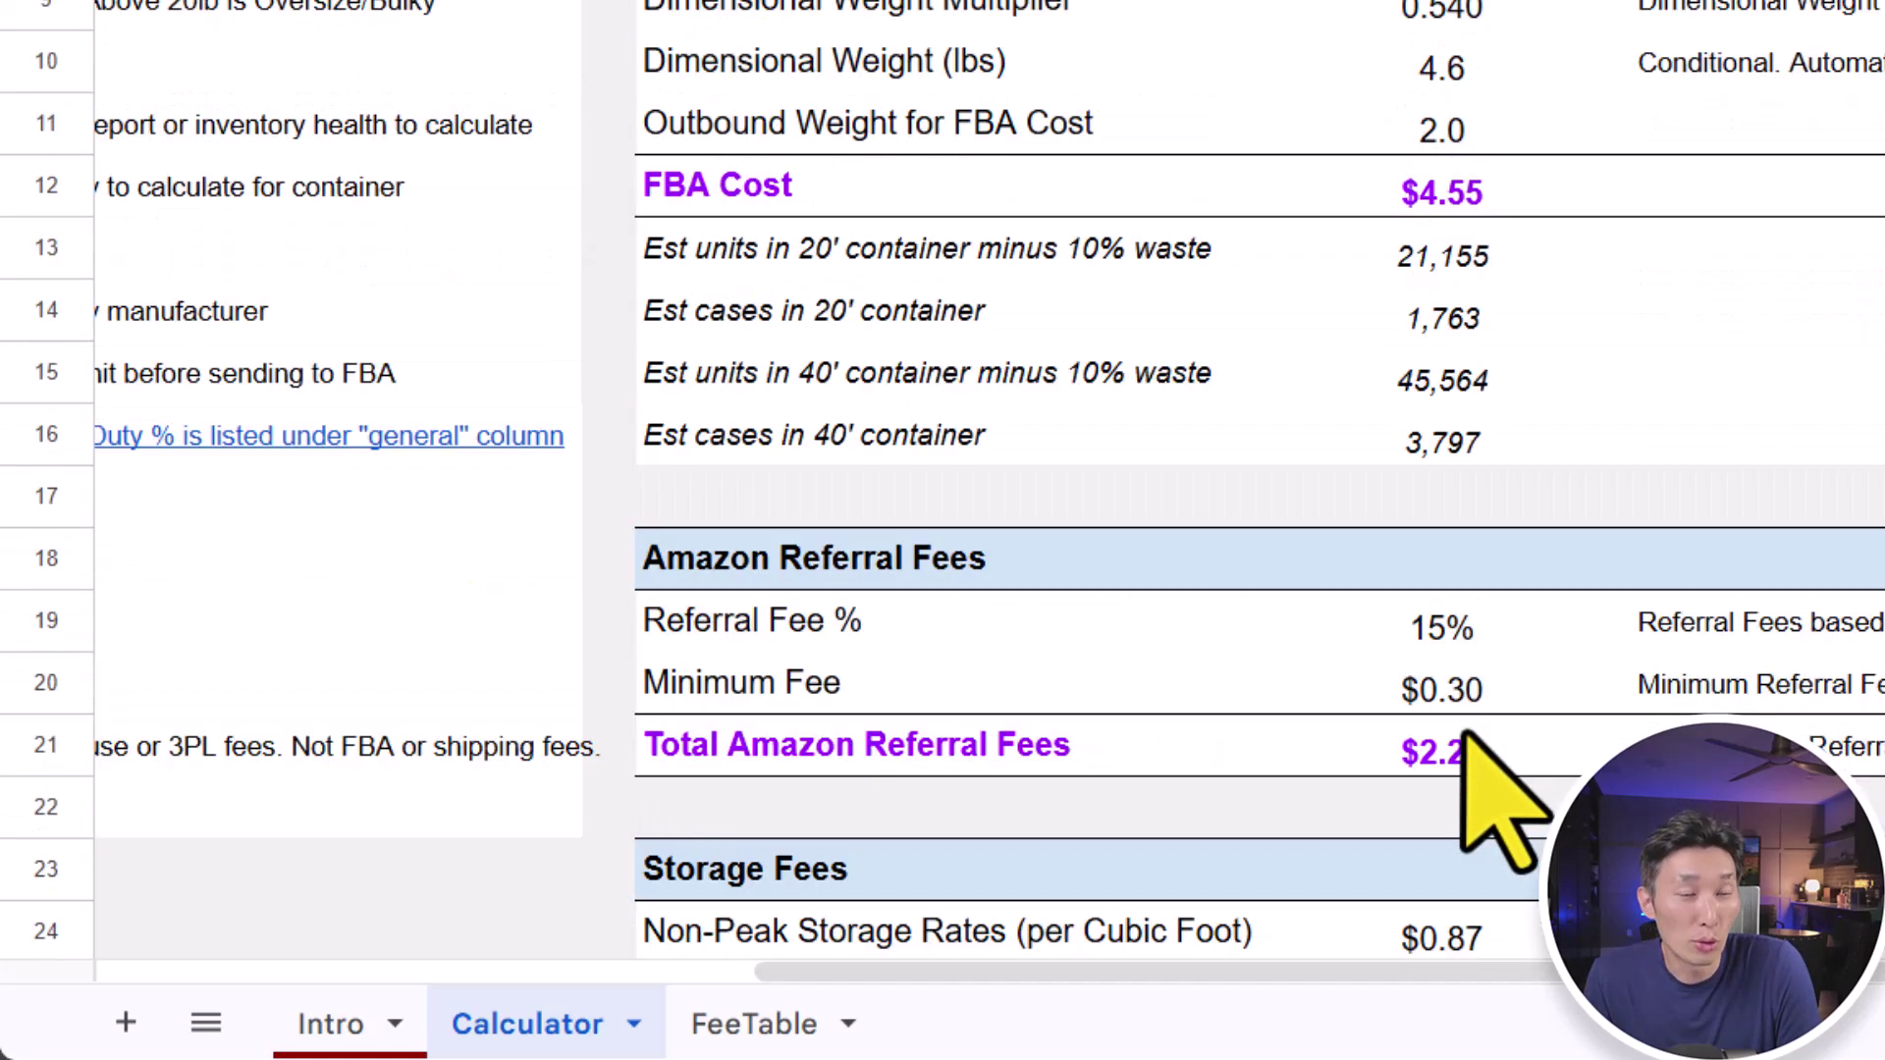
drag(1416, 970, 712, 967)
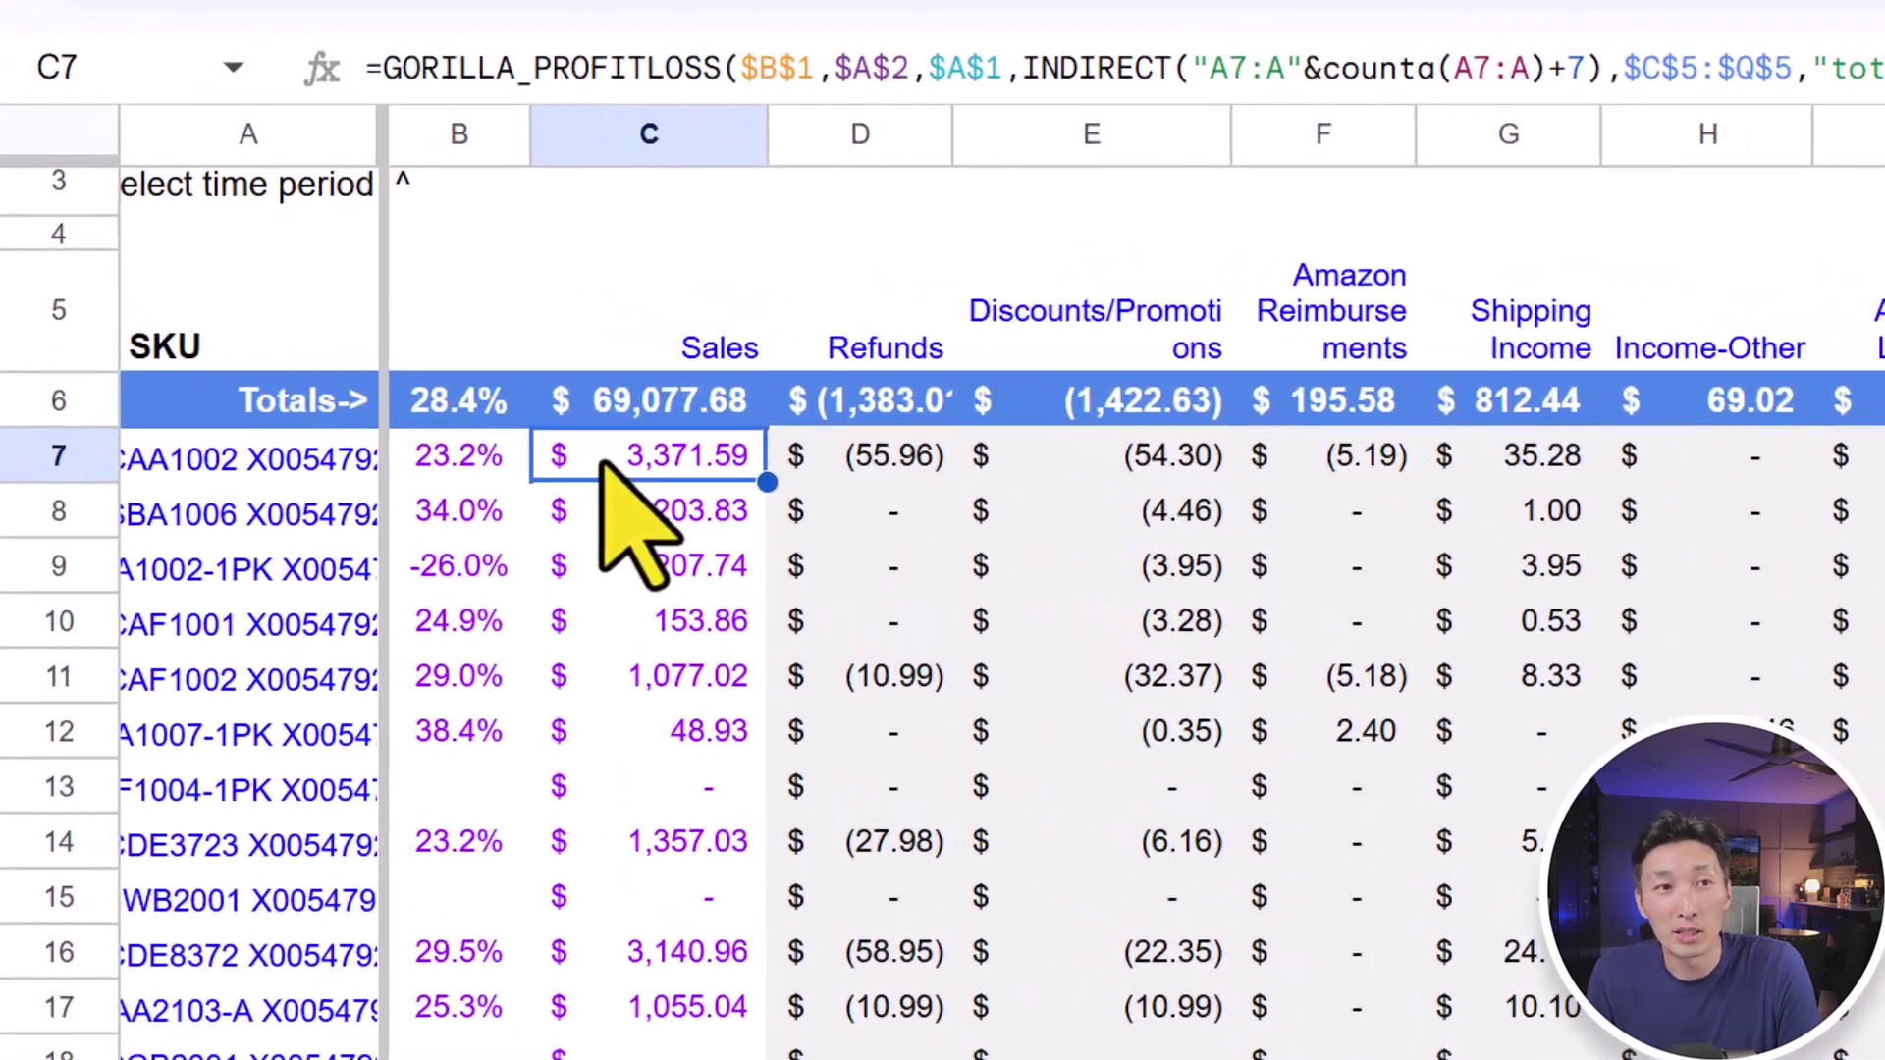
Clear the GORILLA_PROFITLOSS formula in C7 of the SKU-PL sheet and undo the deletion.
key(Delete)
key(ctrl+z)
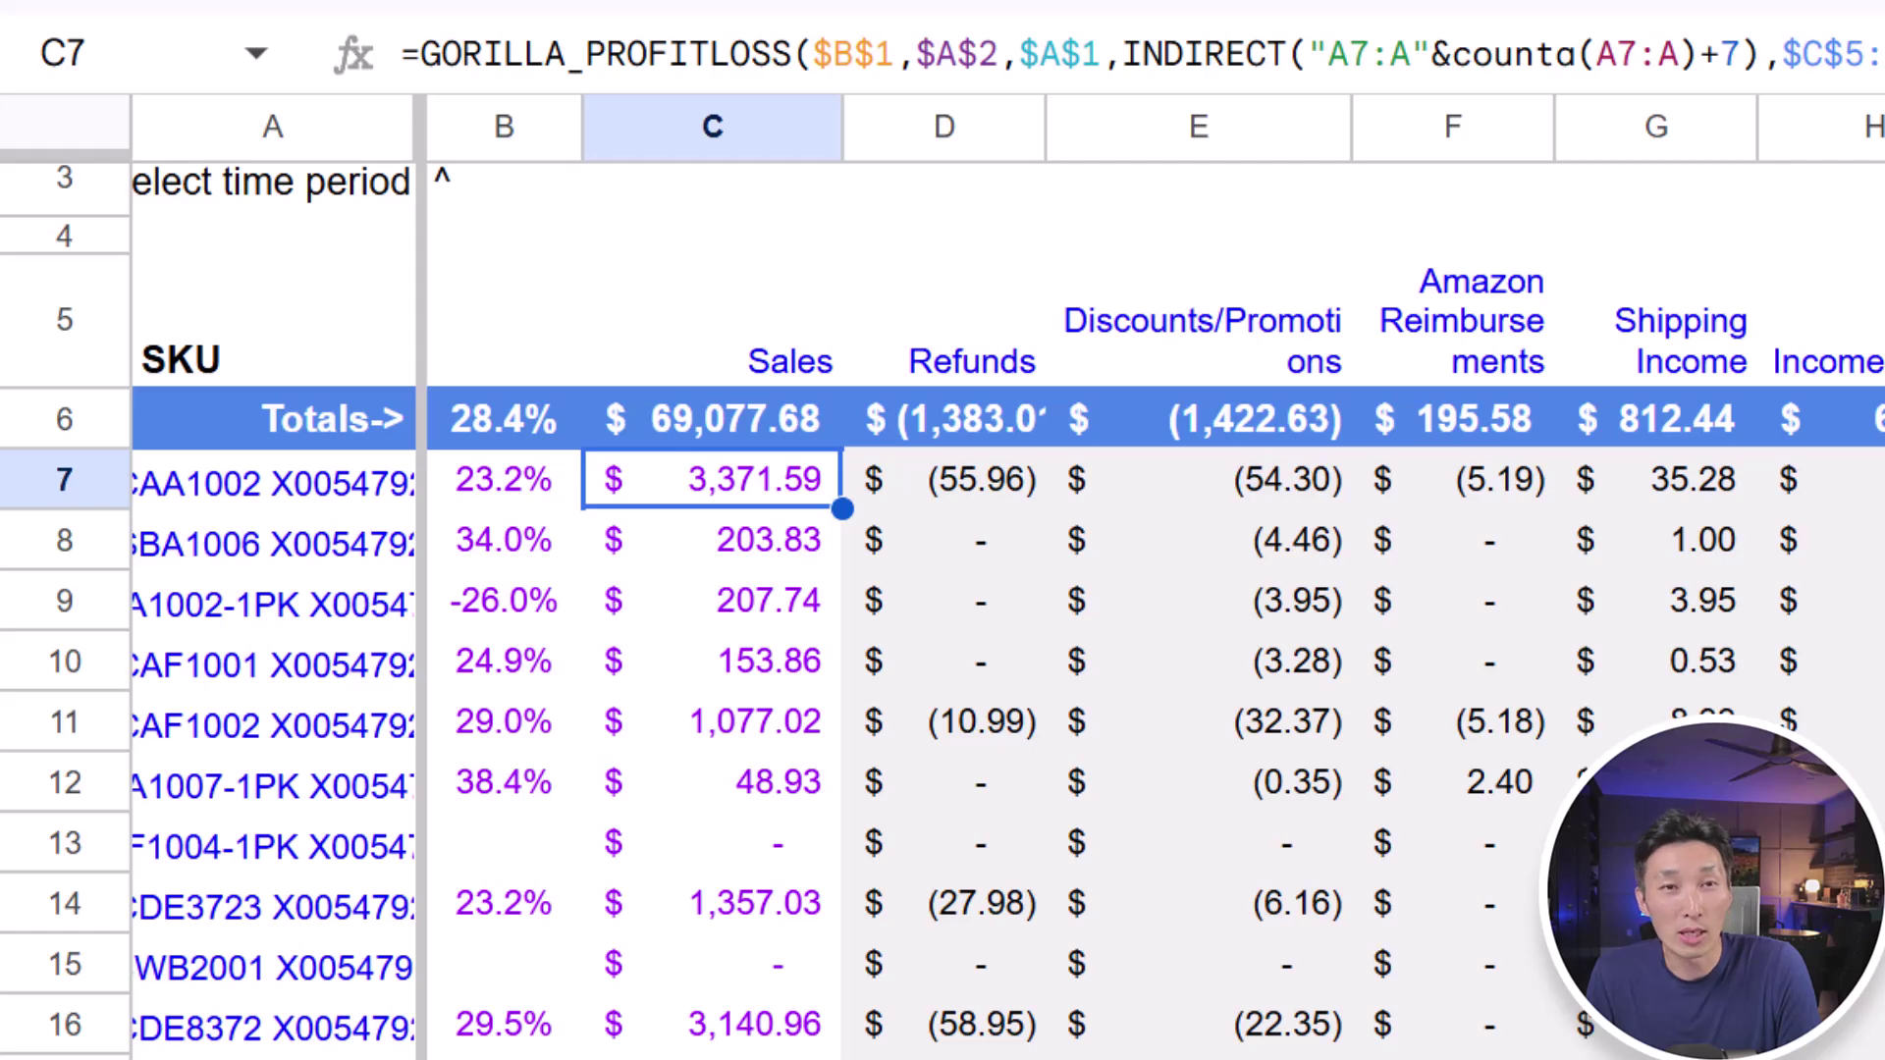
Look across the per-SKU income, fee, COGS and PPC columns, and examine the PROFIT values in T6:T21.
scroll(1154, 578, right, 5)
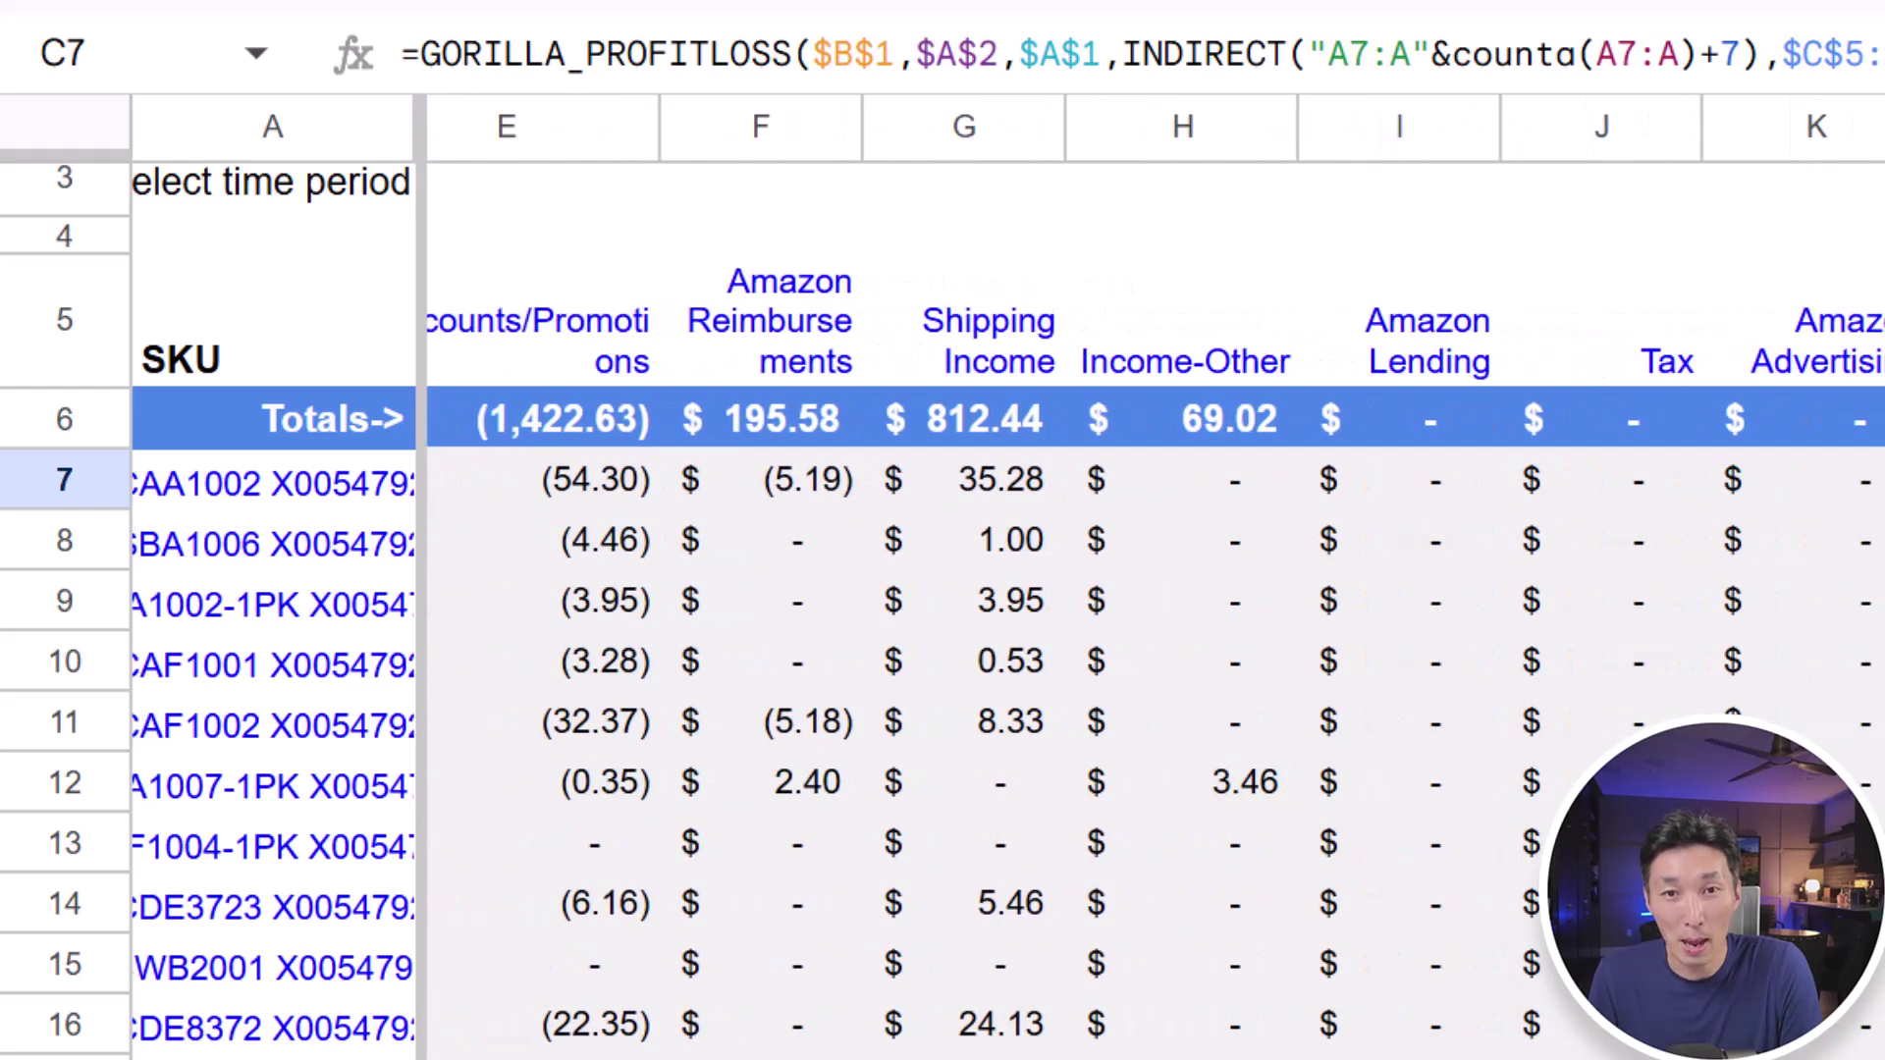
scroll(1155, 577, right, 5)
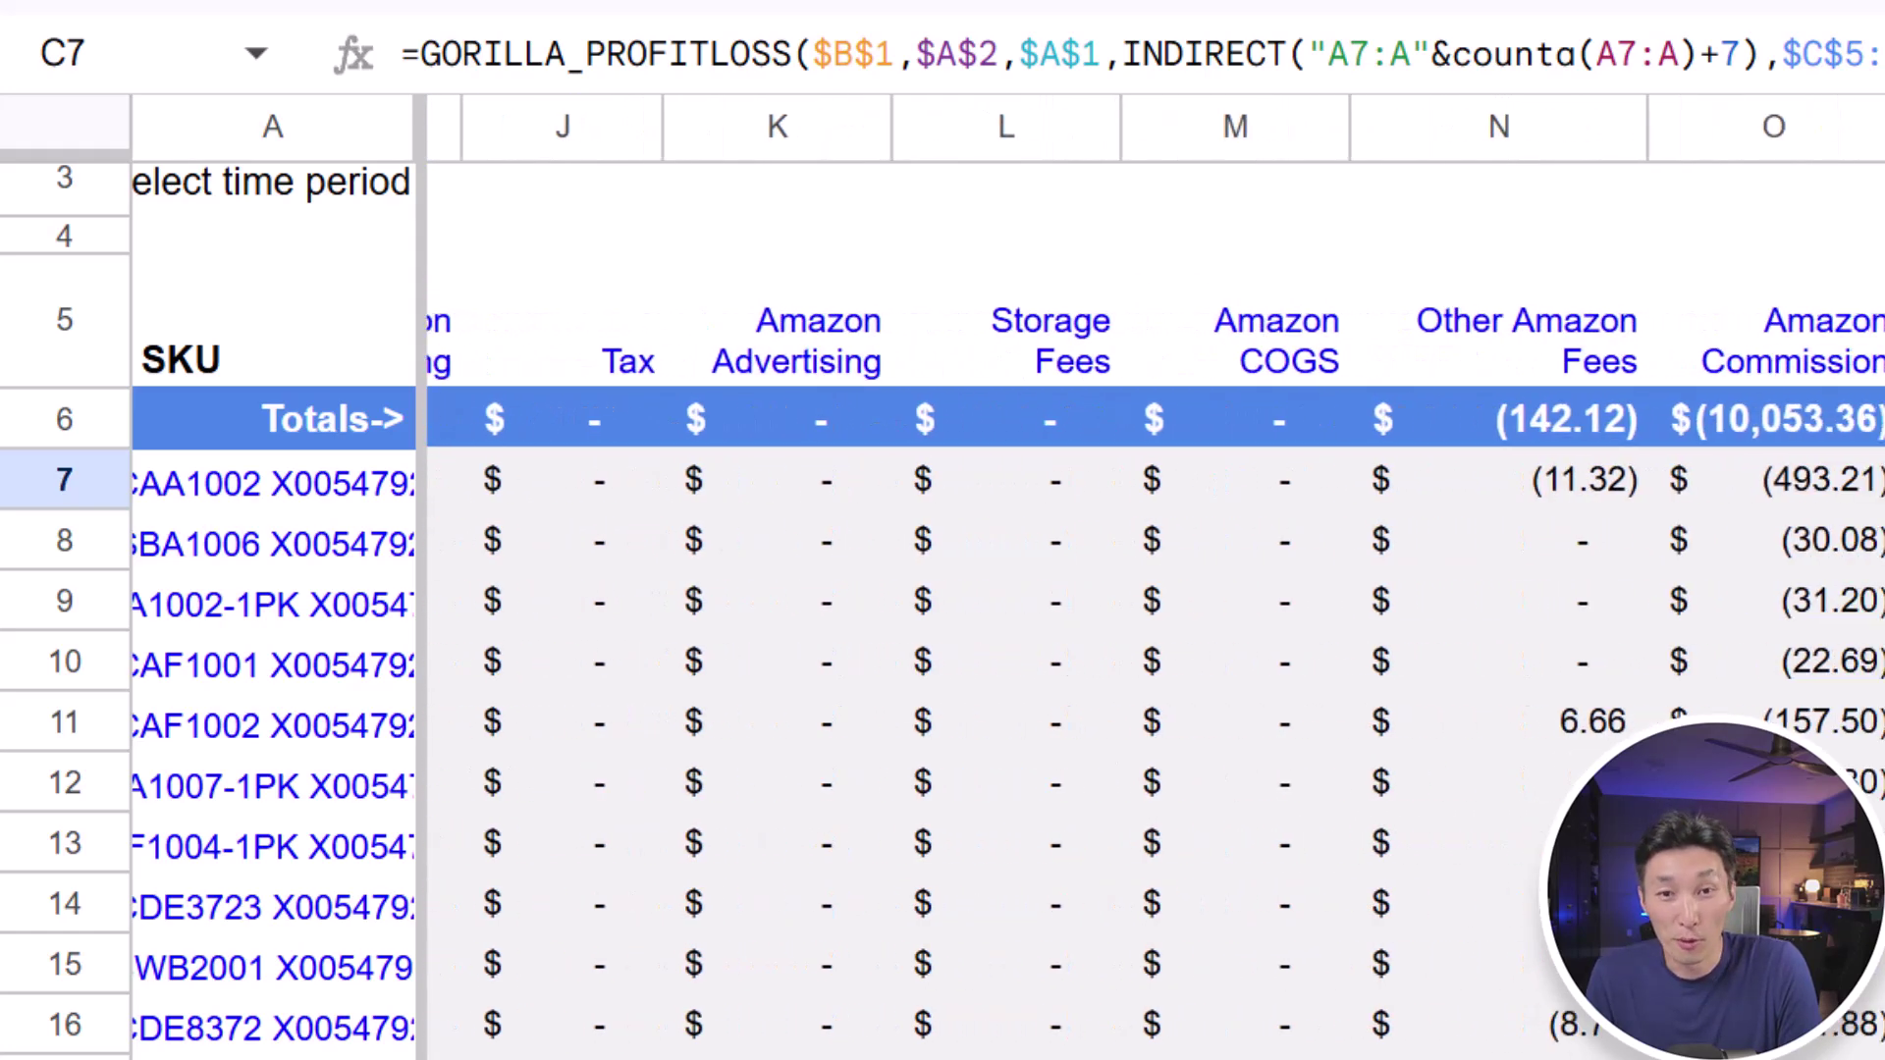
scroll(1155, 577, right, 2)
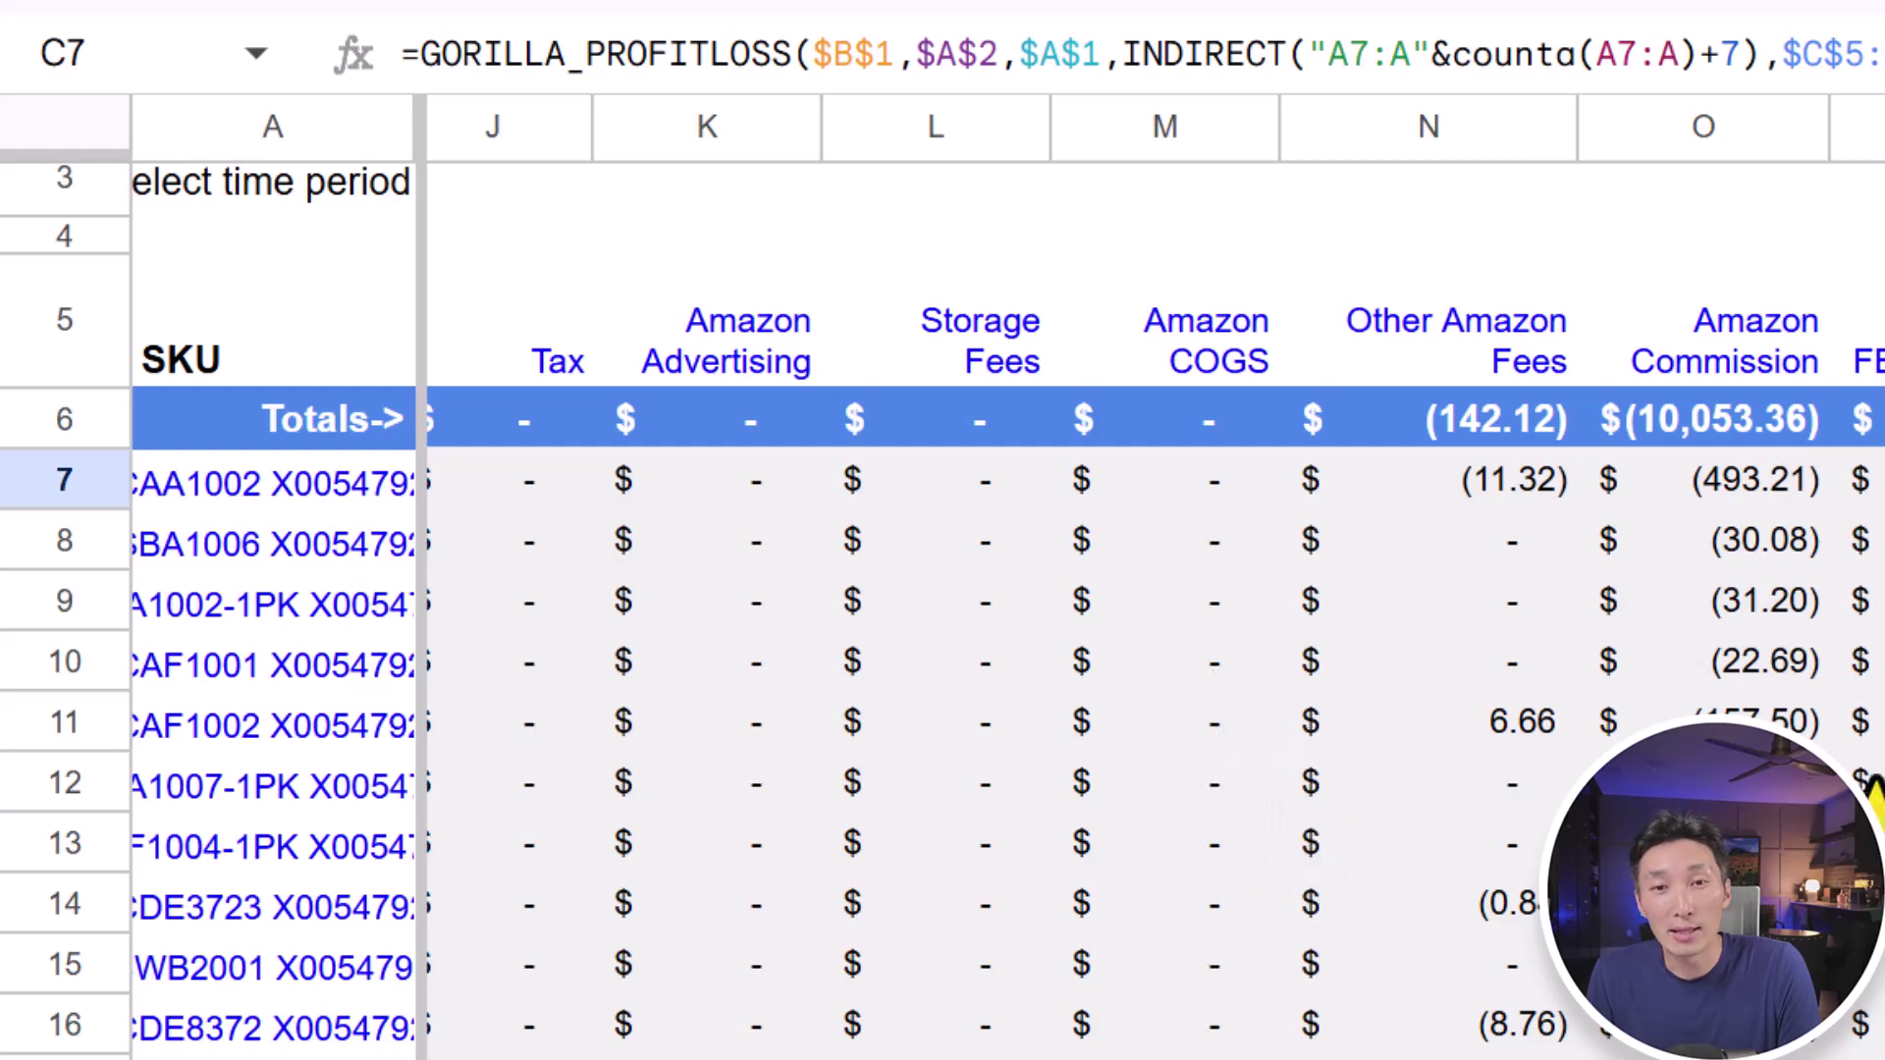
scroll(1154, 577, right, 2)
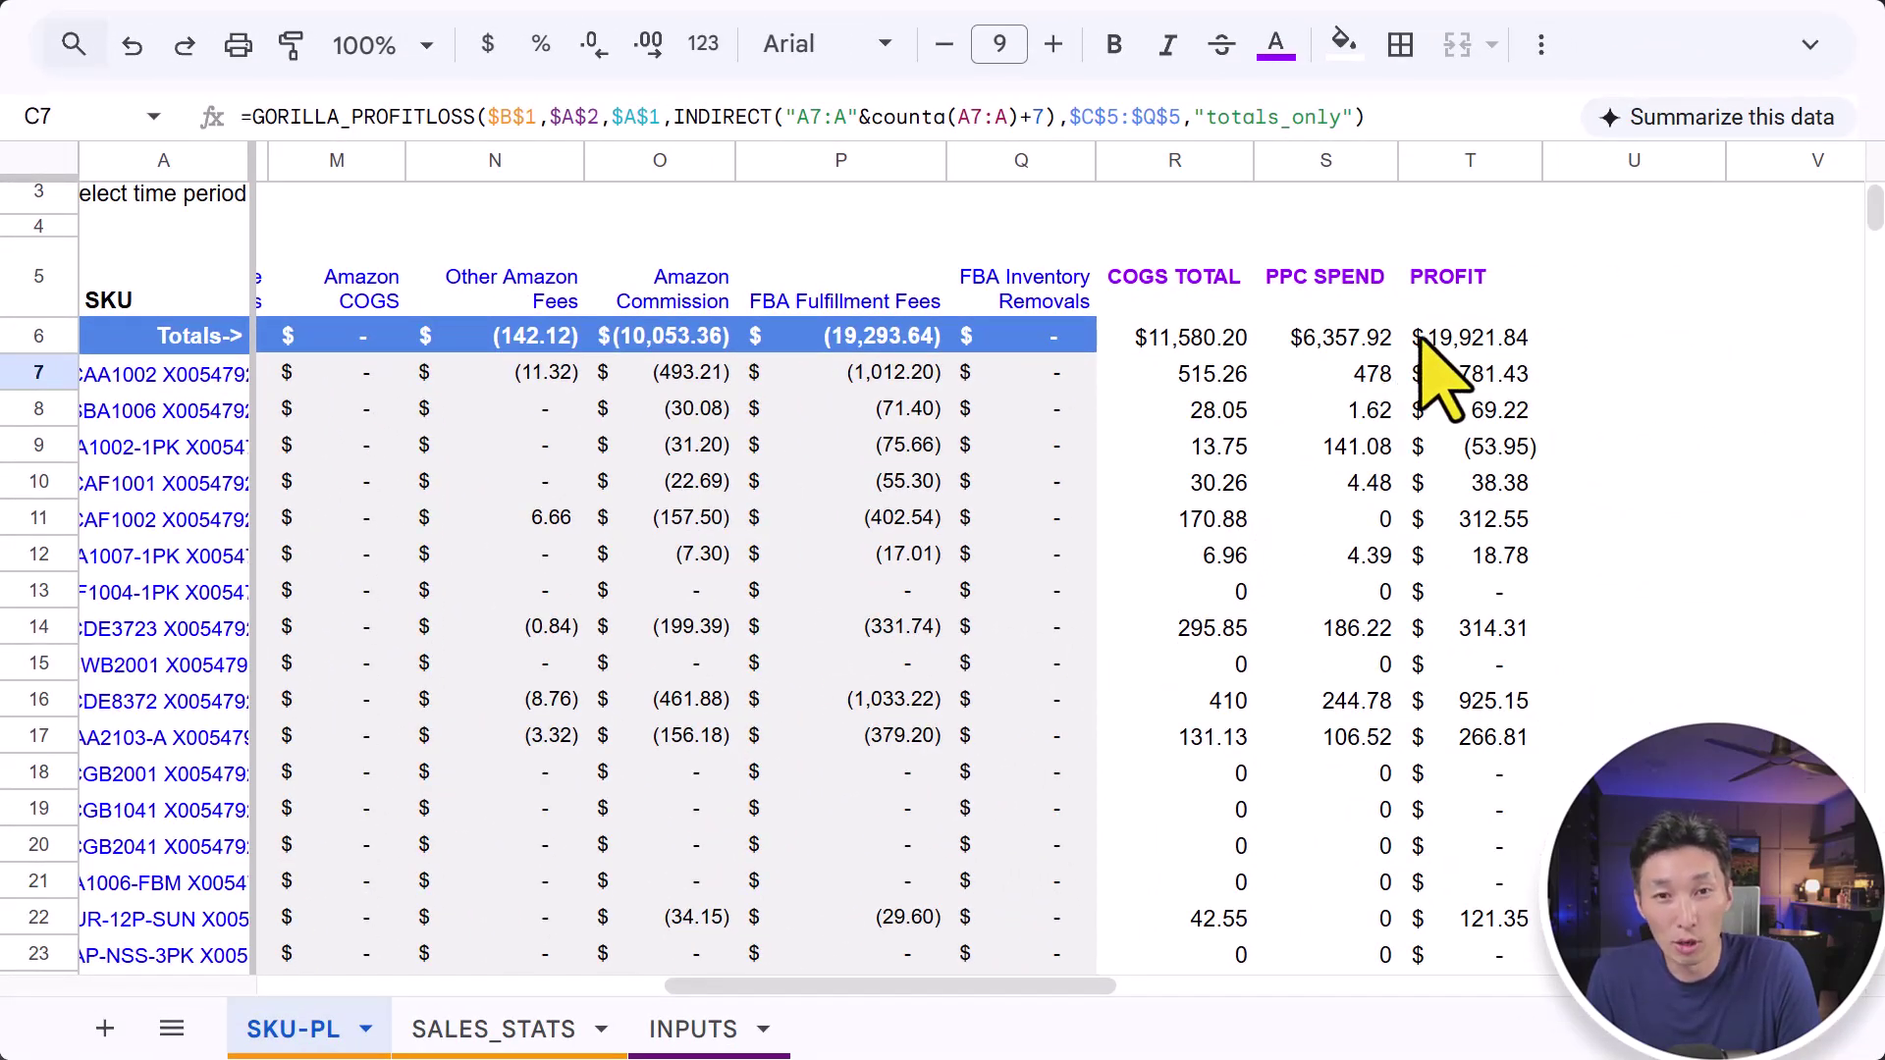
drag(1421, 338, 1452, 883)
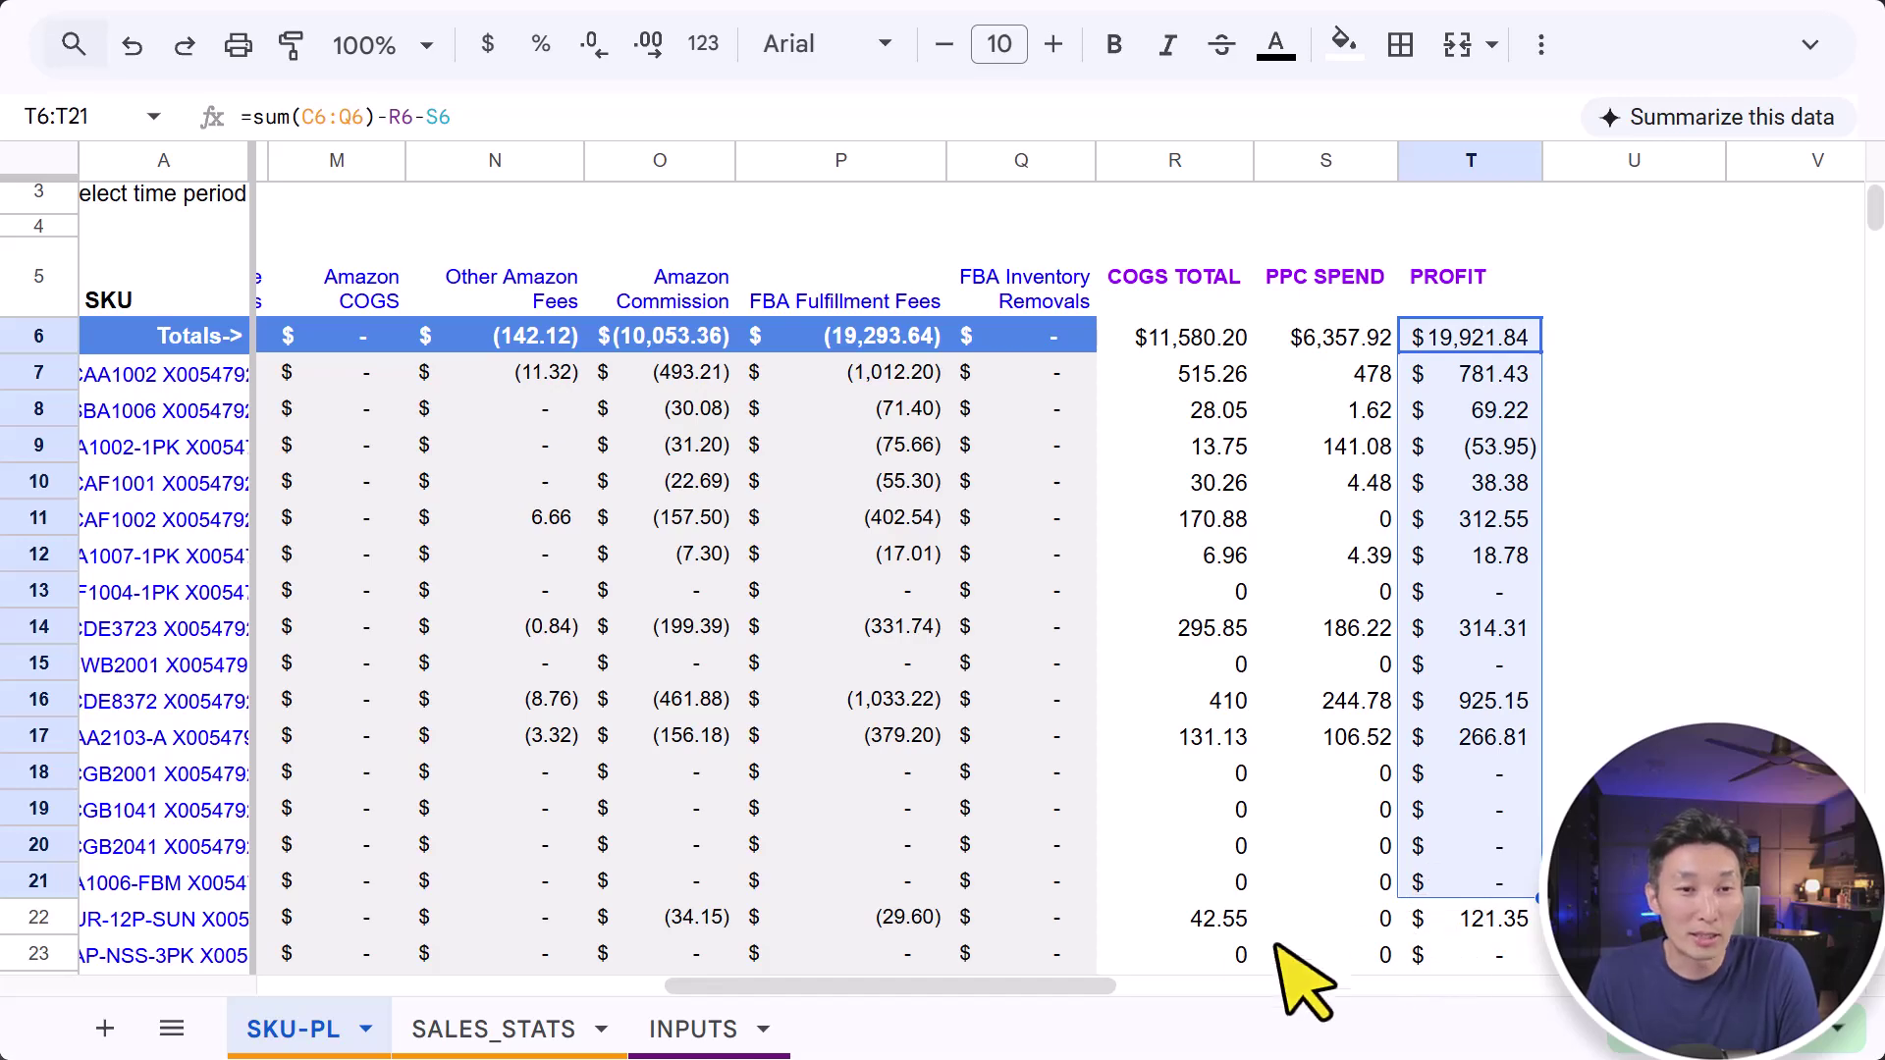
Examine the per-SKU profit margin percentages in column B alongside the Sales values in column C.
drag(1085, 987, 315, 991)
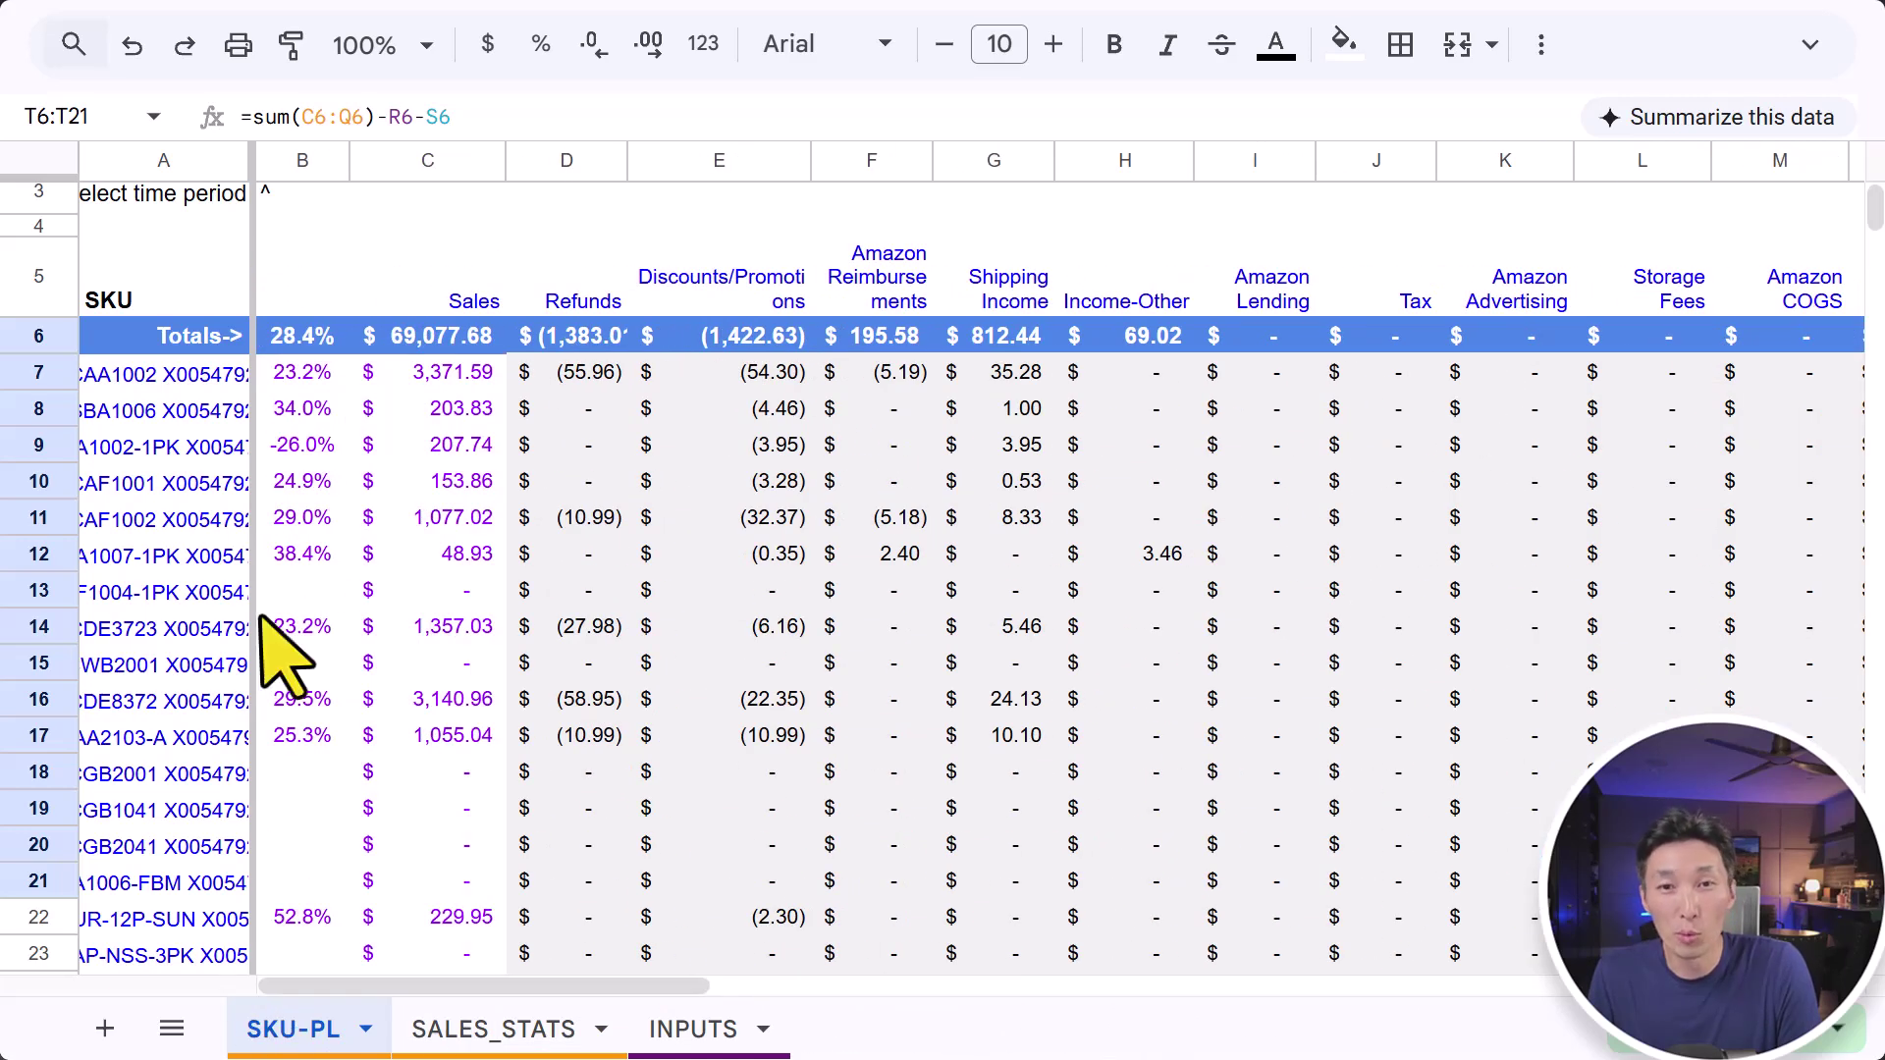
drag(314, 338, 312, 884)
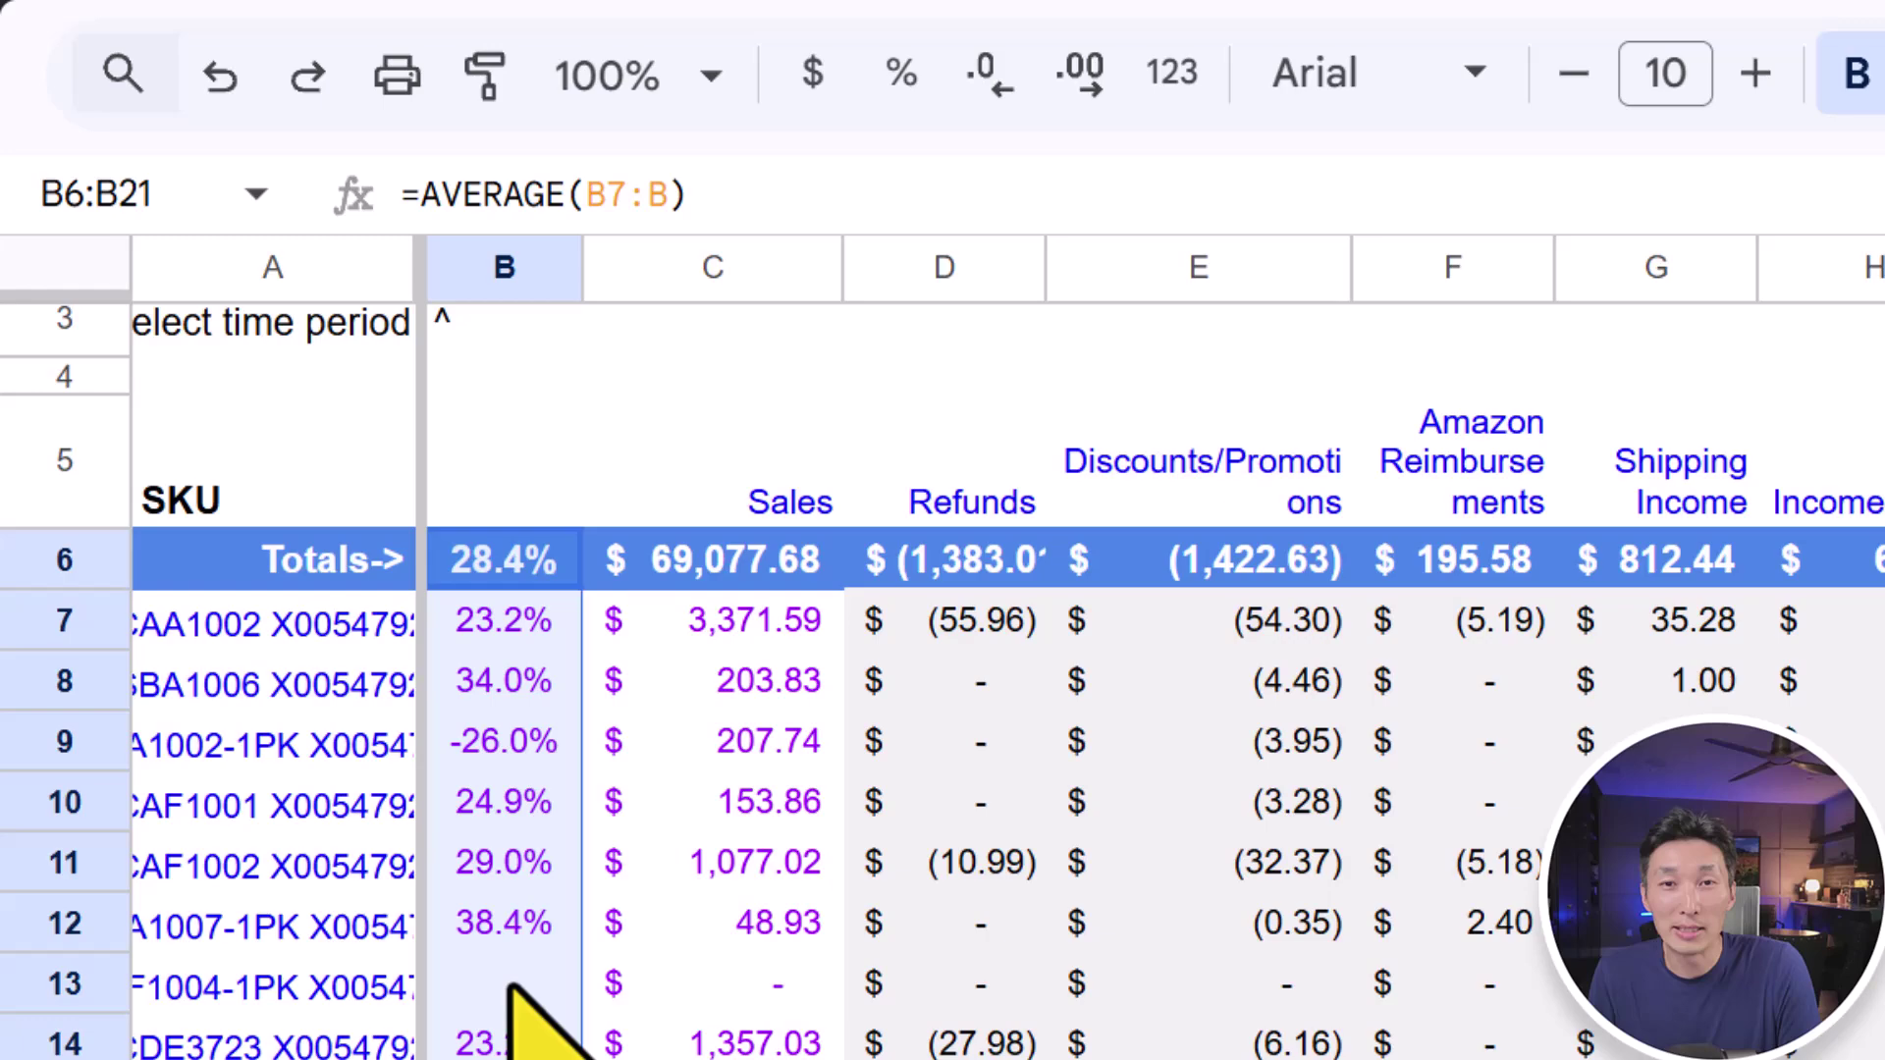
click(303, 590)
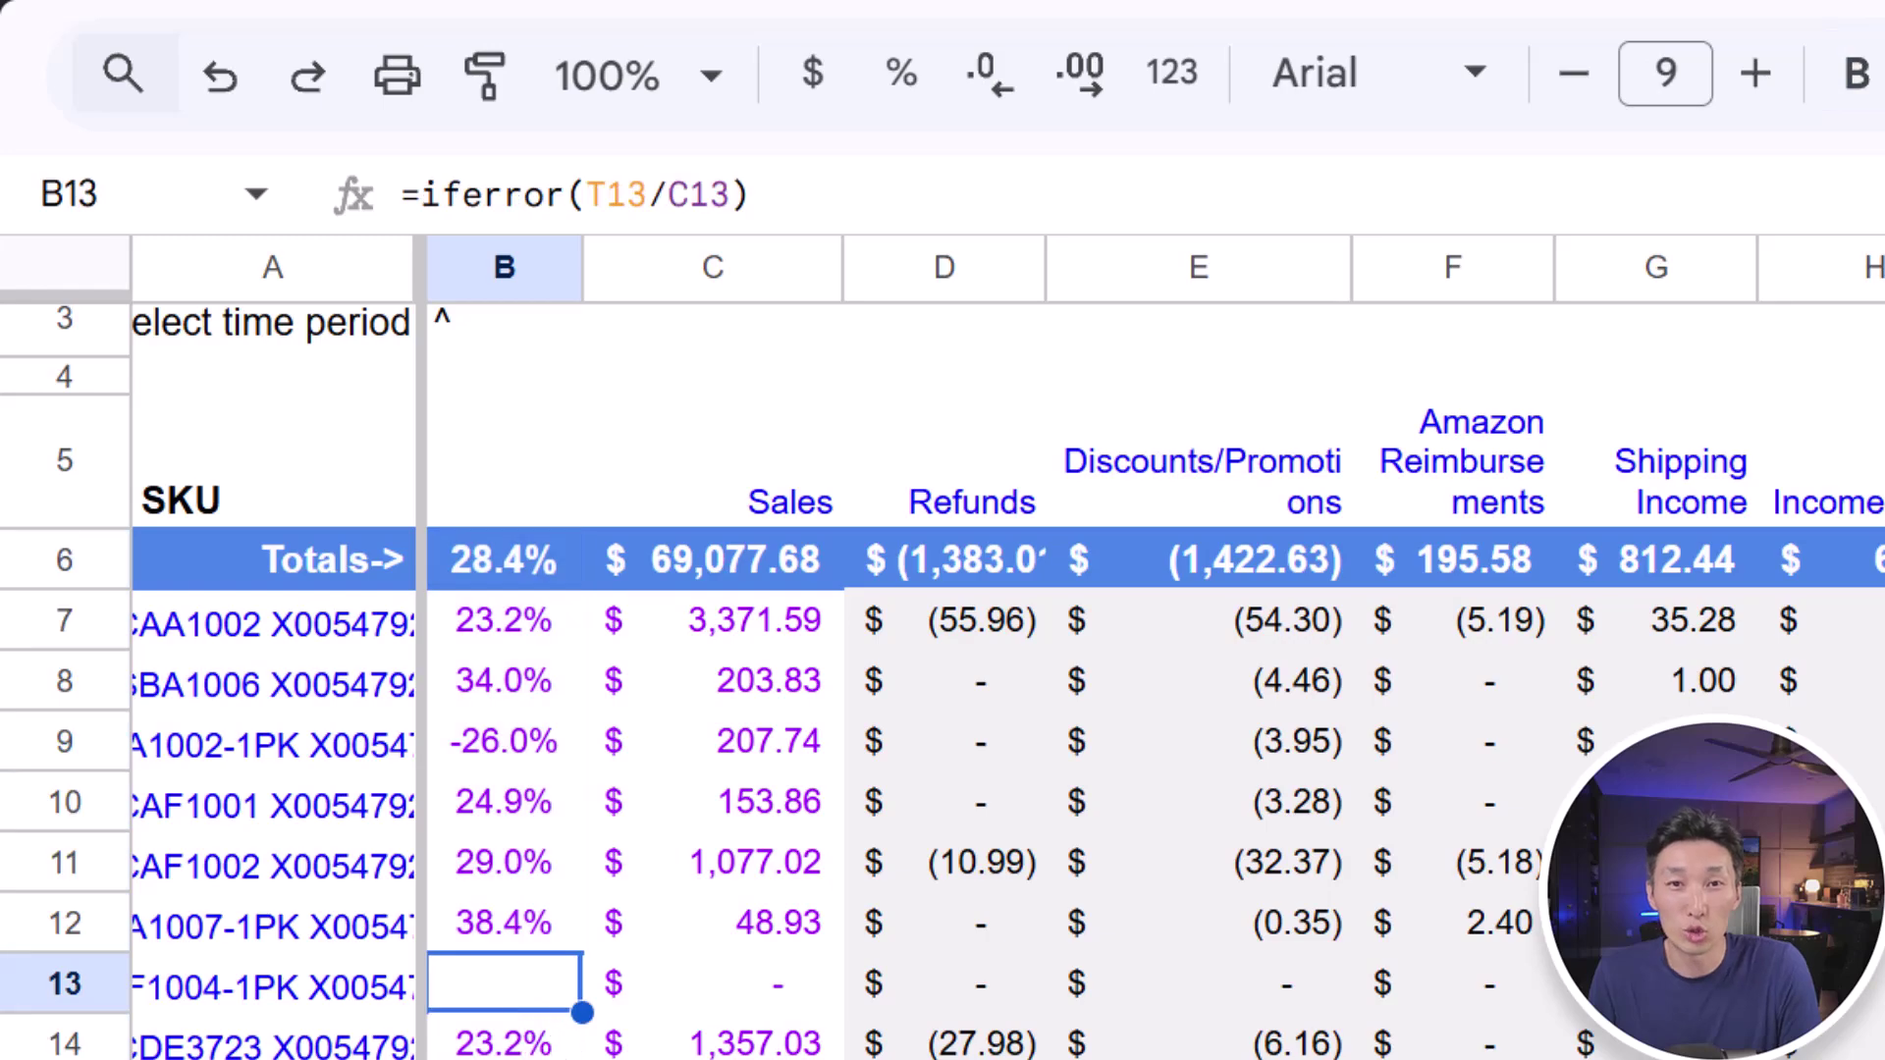
drag(756, 578, 756, 1058)
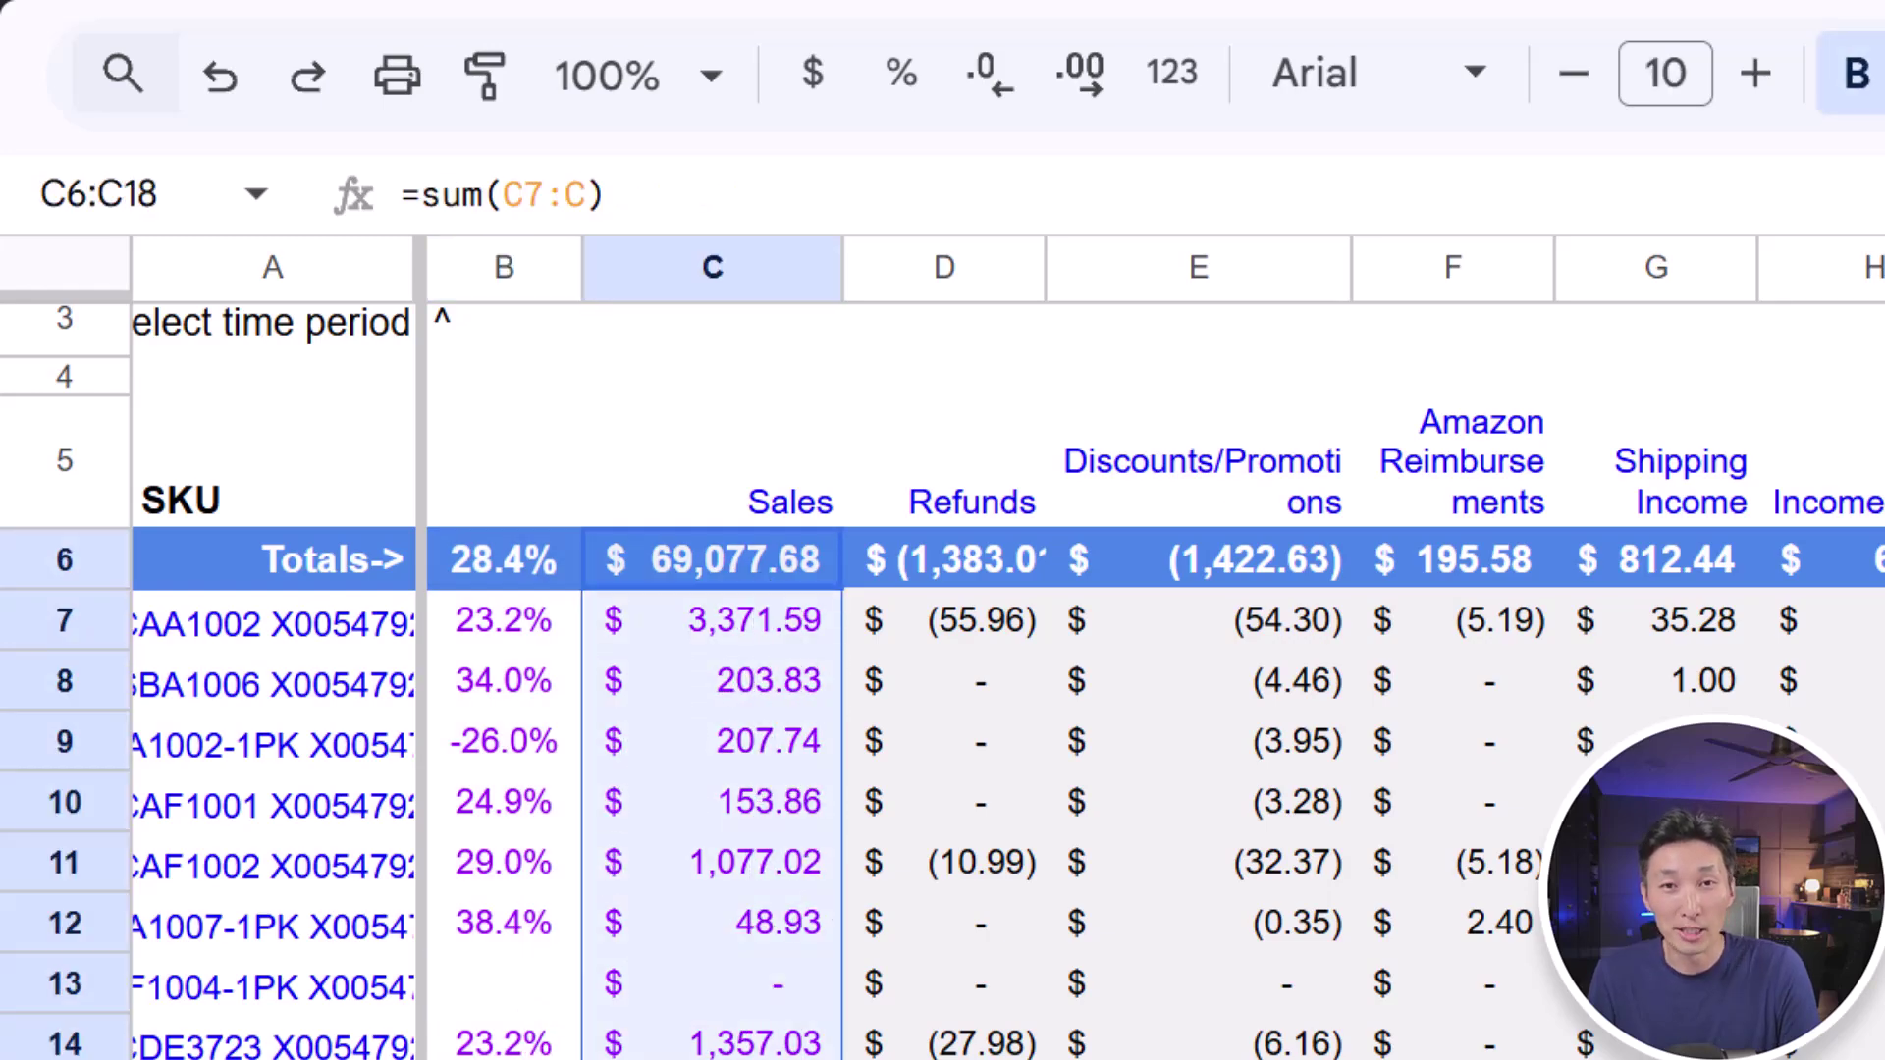